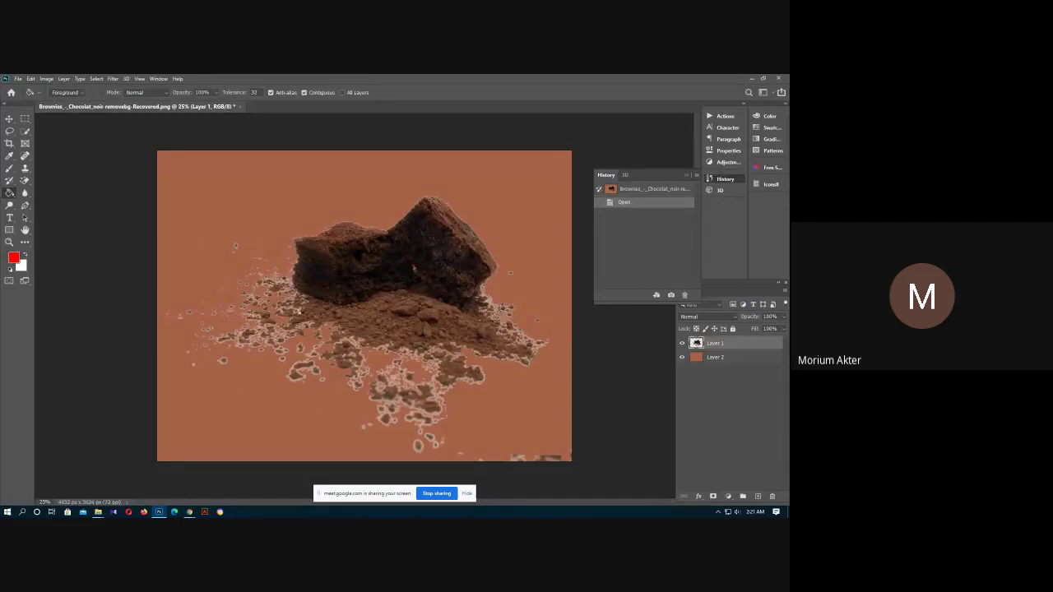
Step: Place the Brownies - Chocolat noir1 image at its original size above the existing layers and delete Layer 1
{"action": "key", "text": "ctrl+t"}
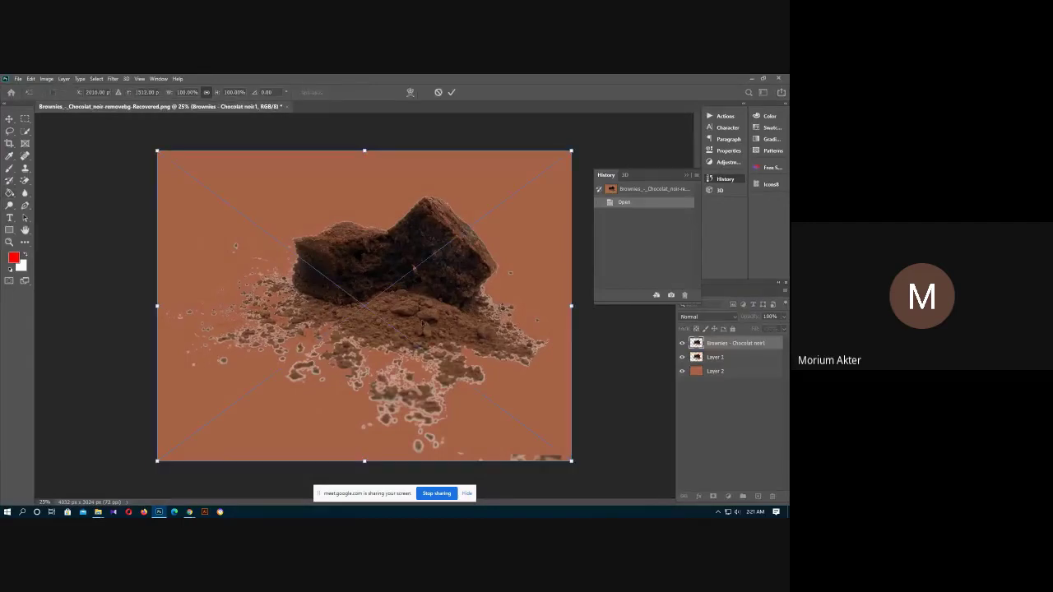
{"action": "key", "text": "Return"}
{"action": "left_click_drag", "start_coordinate": [717, 364], "coordinate": [771, 496]}
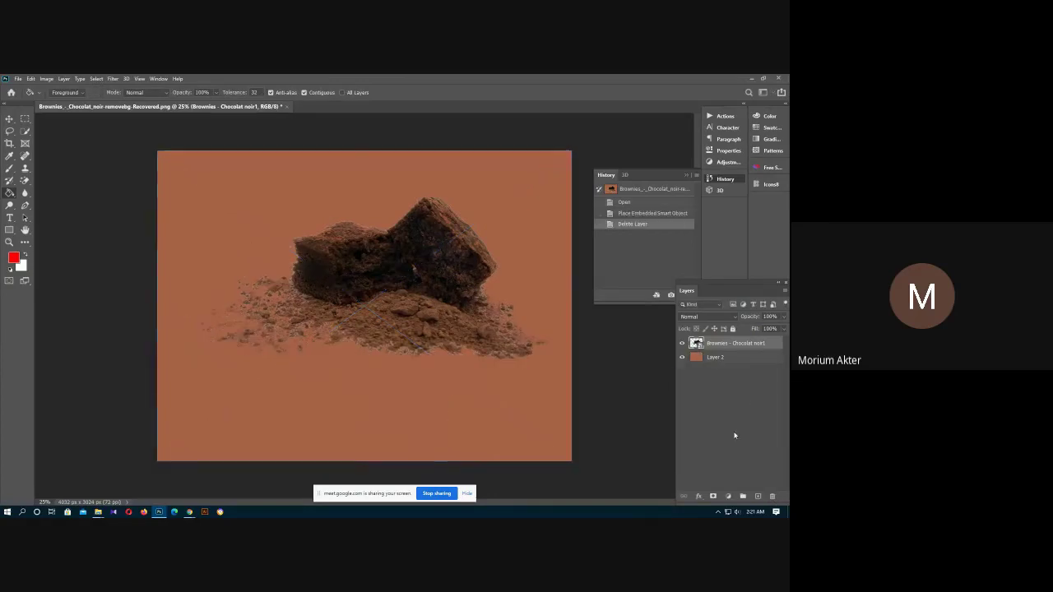
Step: Compare the brownie cutout on transparency and on the brown background by toggling Layer 2's visibility, leaving it hidden
{"action": "left_click", "coordinate": [682, 357]}
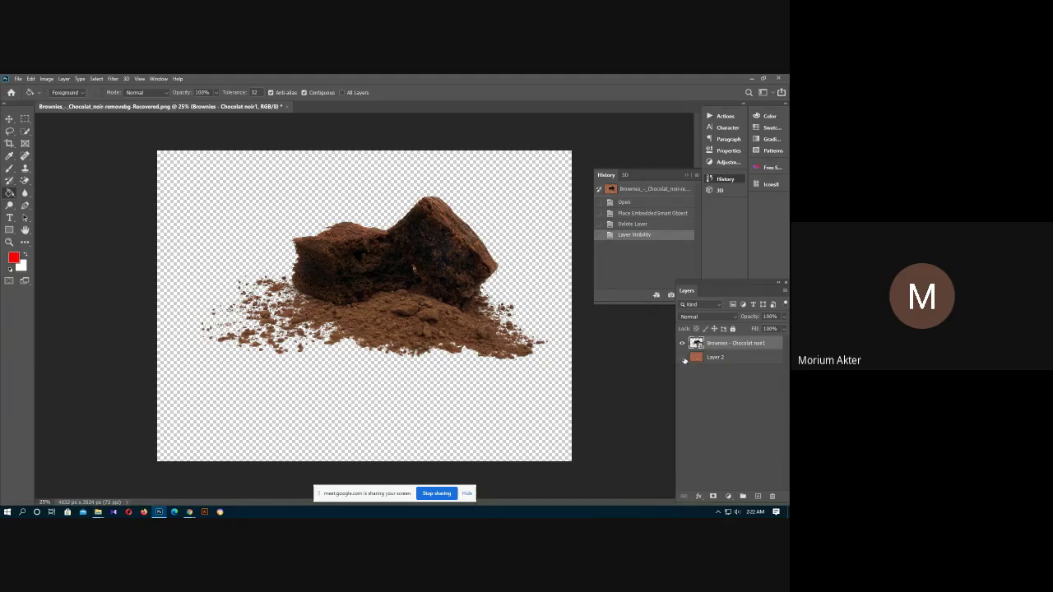
{"action": "left_click", "coordinate": [682, 358]}
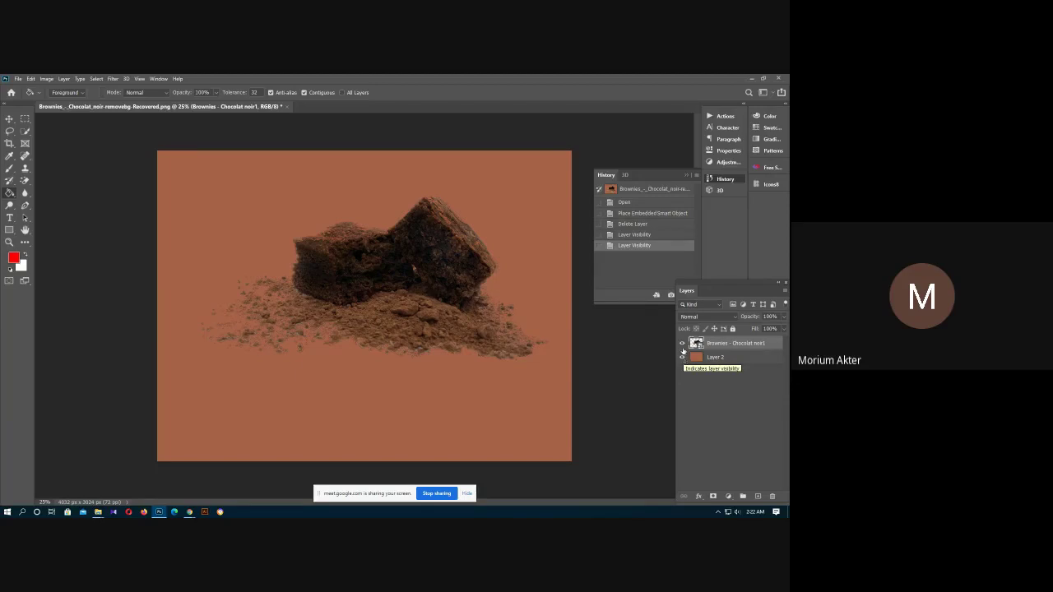
{"action": "left_click", "coordinate": [682, 358]}
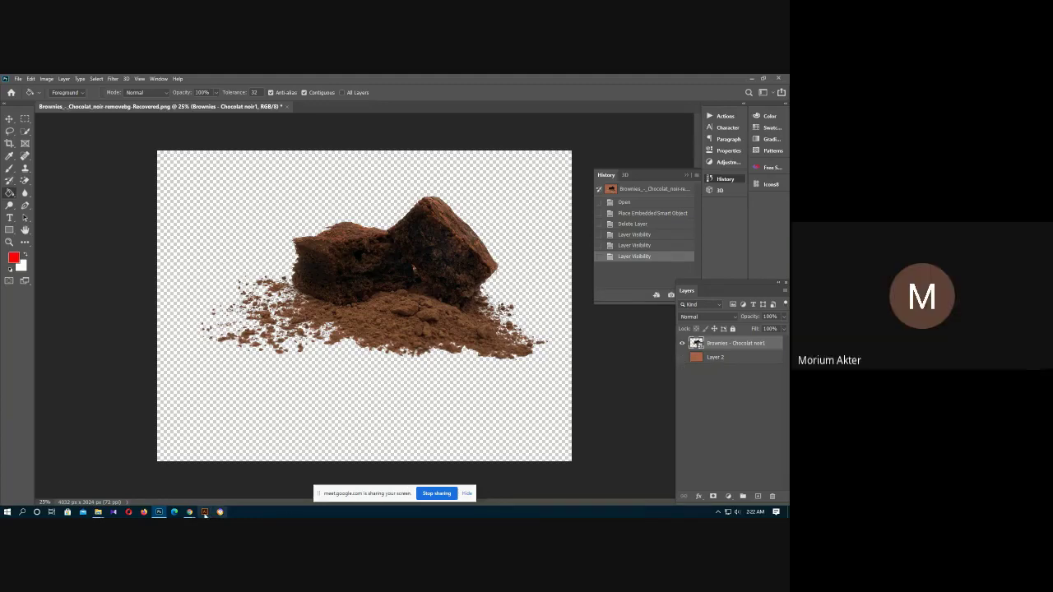
{"action": "left_click", "coordinate": [157, 487]}
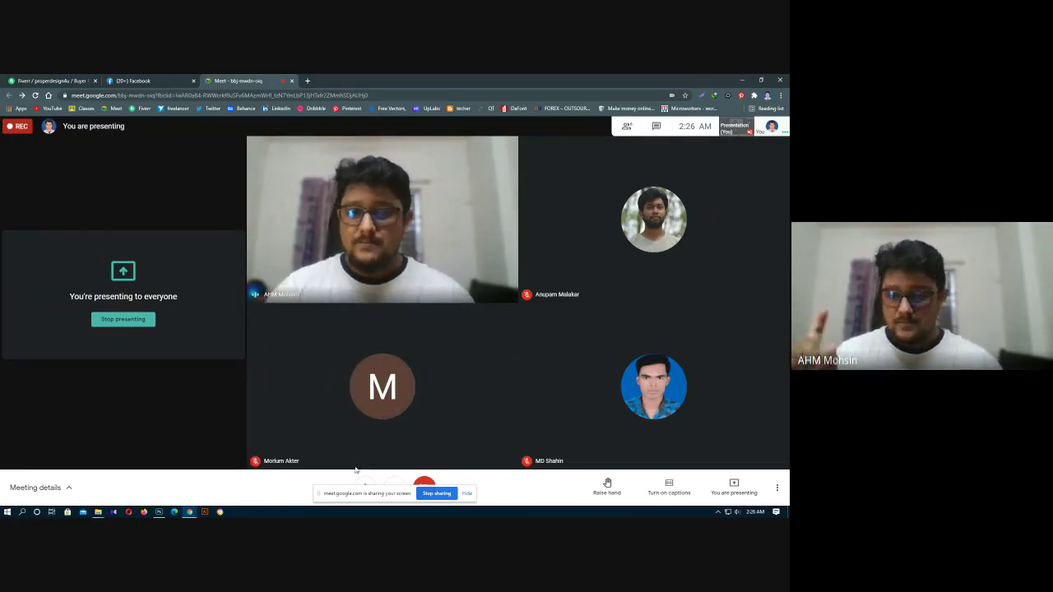
{"action": "left_click", "coordinate": [742, 82]}
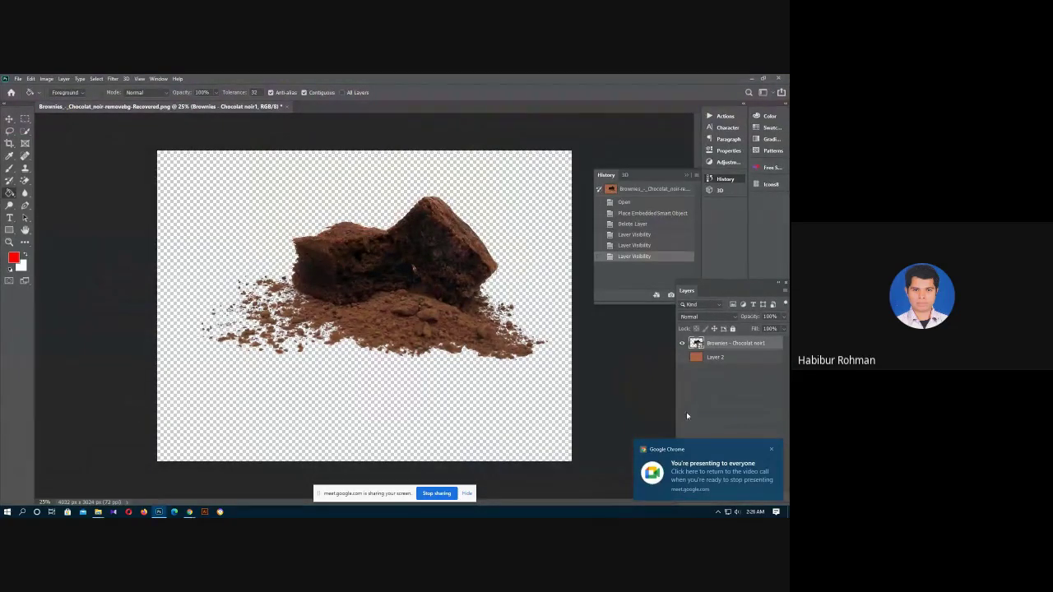
Step: Show the brown Layer 2 again and inspect the edges of the brownie's crumbs against it up close
{"action": "left_click", "coordinate": [681, 357]}
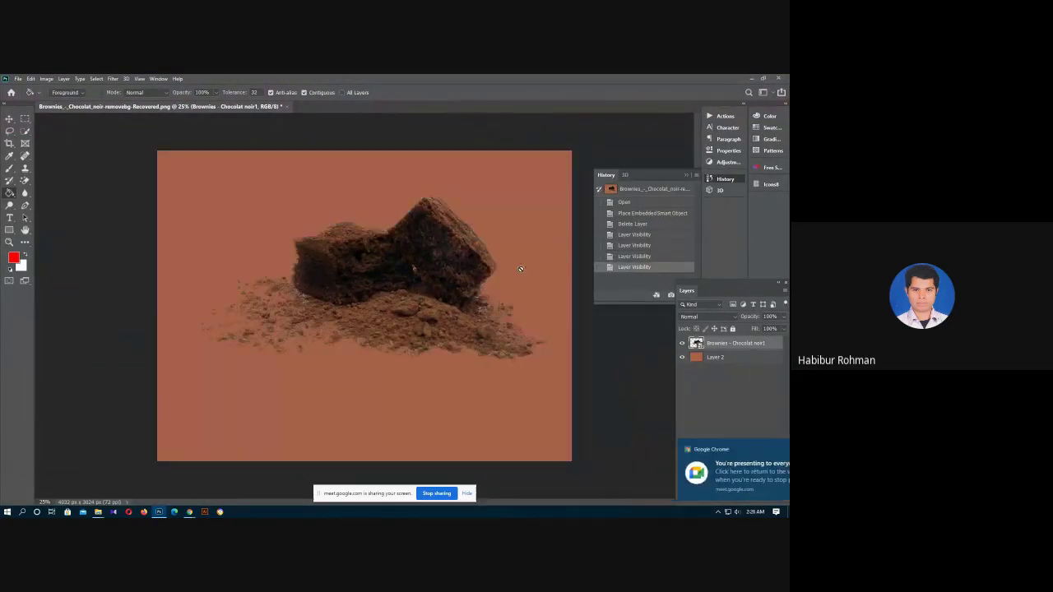
{"action": "scroll", "coordinate": [262, 331], "scroll_direction": "up", "scroll_amount": 5}
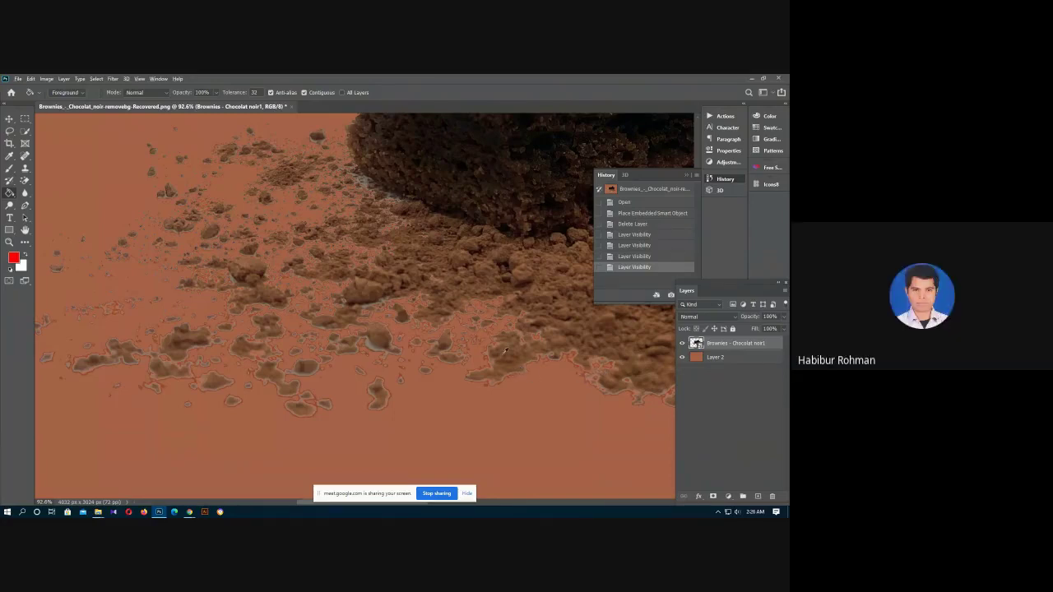
{"action": "scroll", "coordinate": [494, 345], "scroll_direction": "down", "scroll_amount": 3}
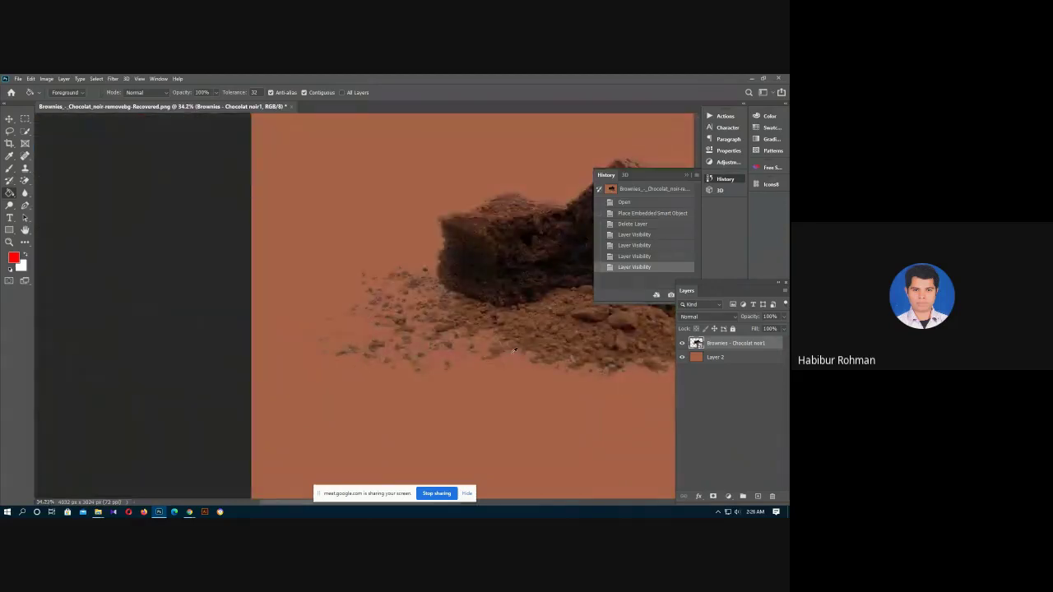
{"action": "left_click_drag", "start_coordinate": [531, 301], "coordinate": [376, 312]}
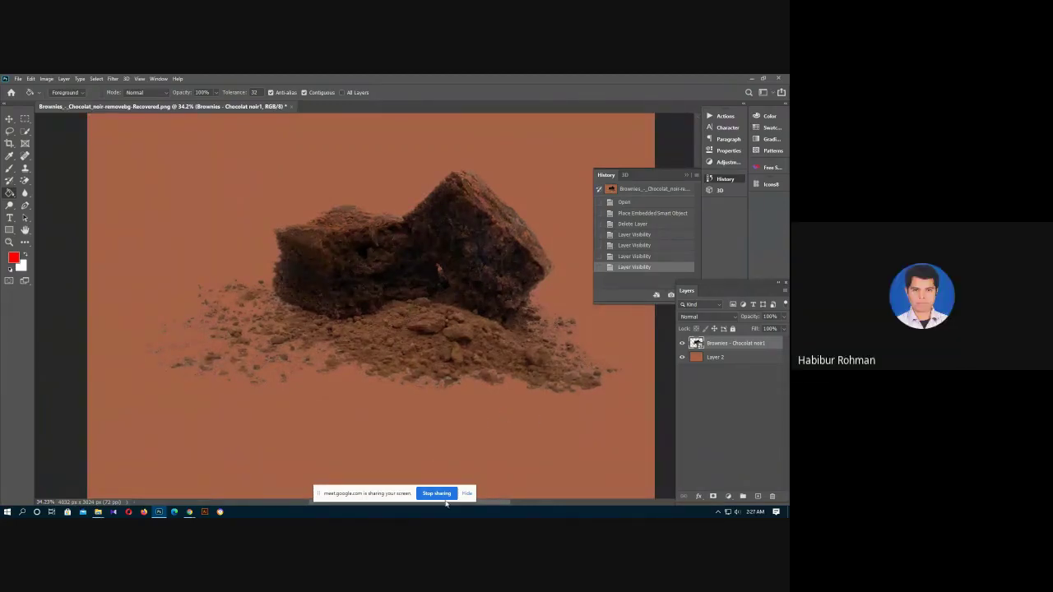
Step: Switch to Chrome and look over the Buyer Requests list on Fiverr
{"action": "left_click", "coordinate": [752, 78]}
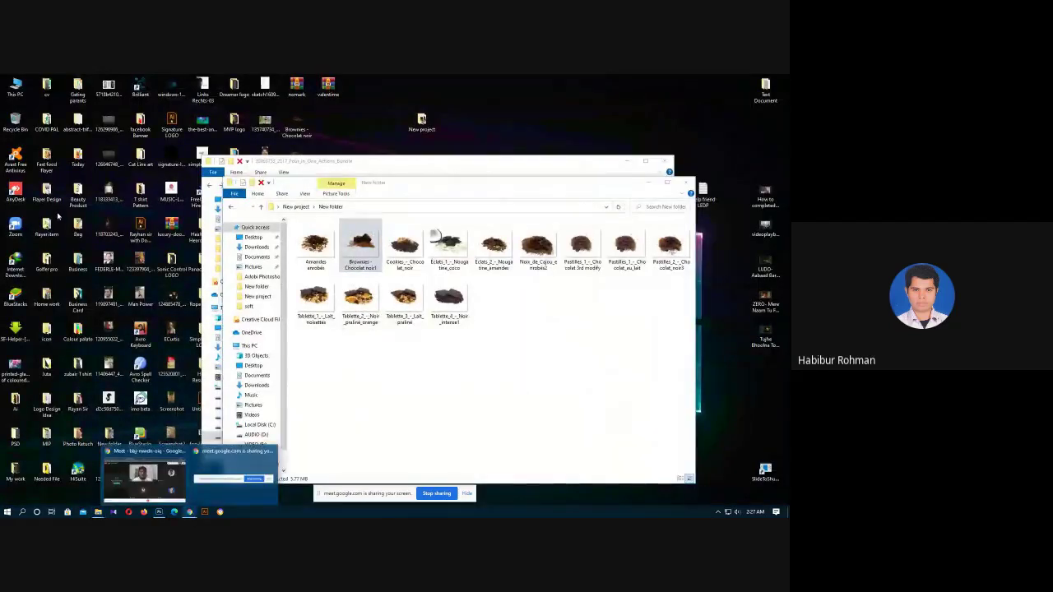
{"action": "left_click", "coordinate": [143, 475]}
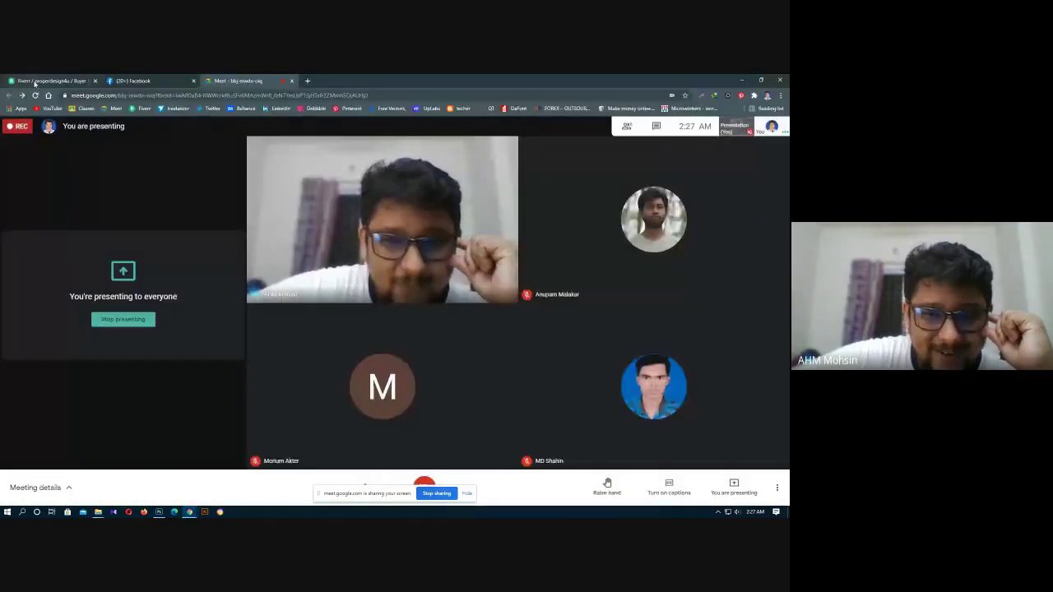
{"action": "left_click", "coordinate": [37, 80]}
{"action": "scroll", "coordinate": [257, 281], "scroll_direction": "down", "scroll_amount": 3}
{"action": "scroll", "coordinate": [257, 281], "scroll_direction": "up", "scroll_amount": 3}
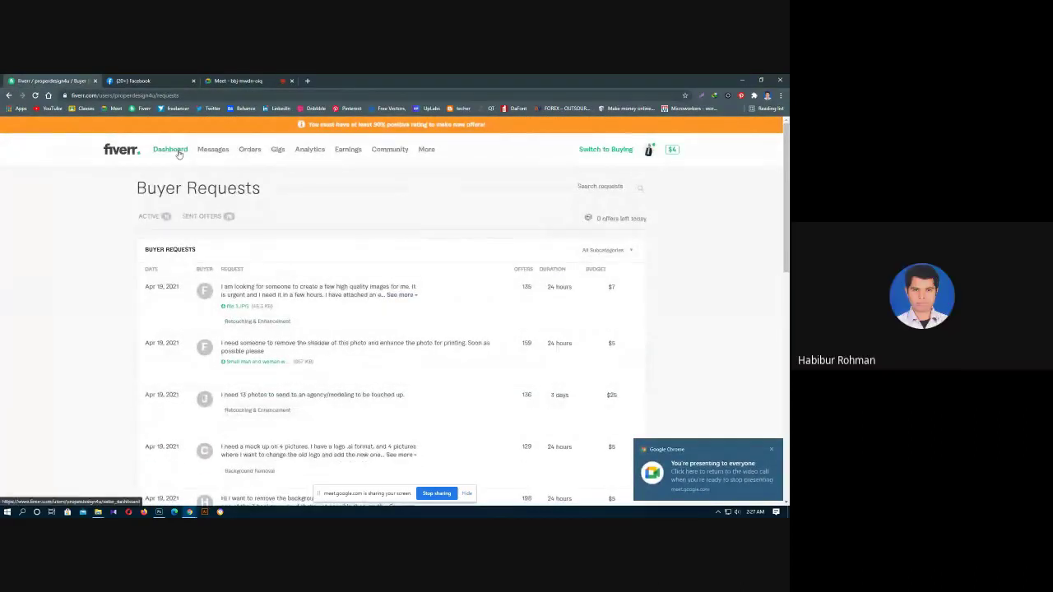
Step: Check the Fiverr orders, view the completed order behind the 3.3 star review notification, and return to the meeting
{"action": "left_click", "coordinate": [179, 153]}
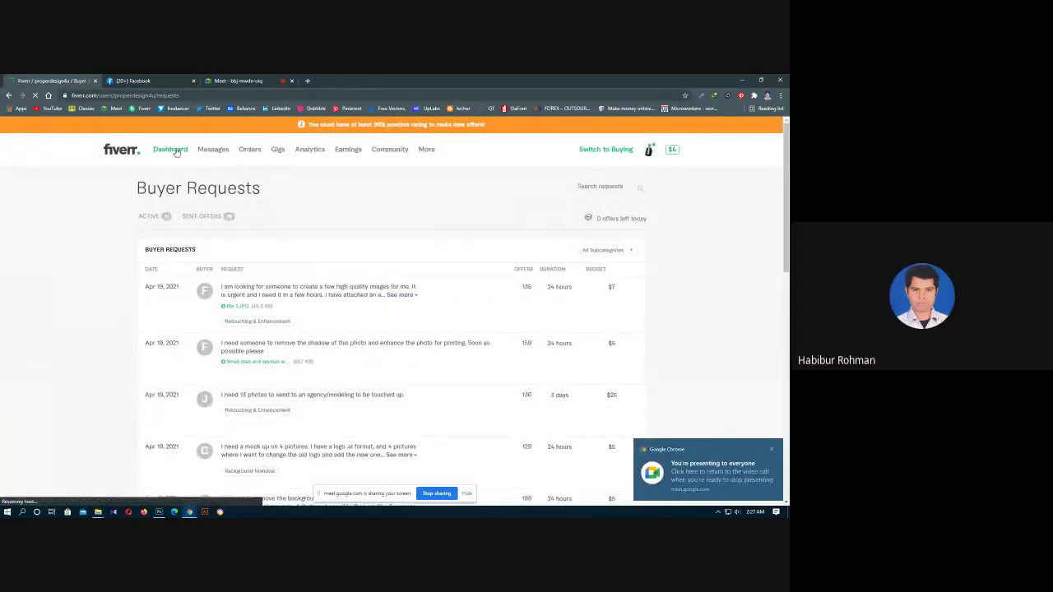
{"action": "left_click", "coordinate": [233, 151]}
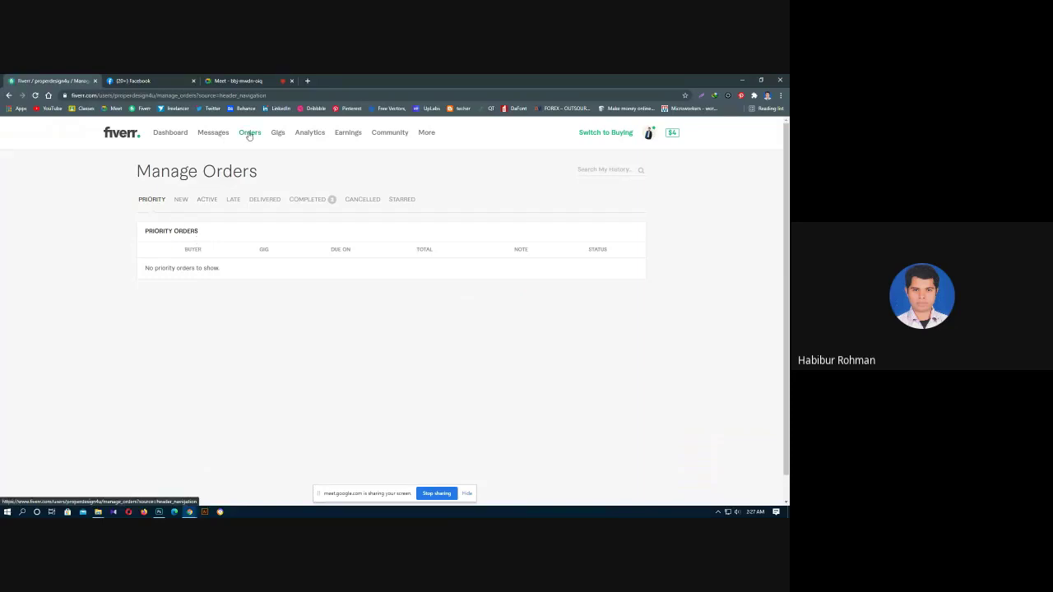
{"action": "left_click", "coordinate": [249, 135]}
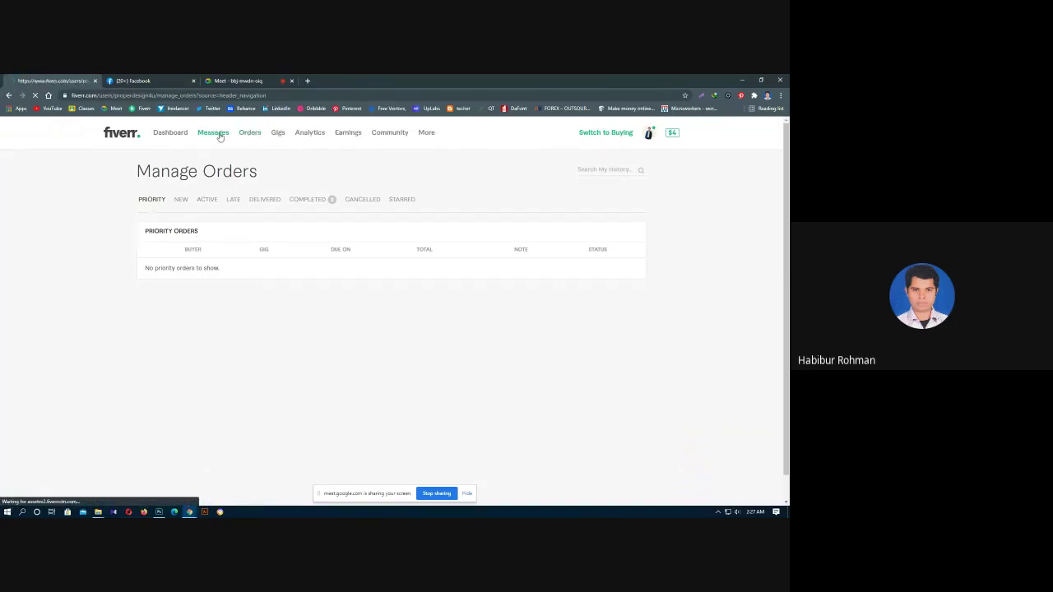
{"action": "left_click", "coordinate": [215, 138]}
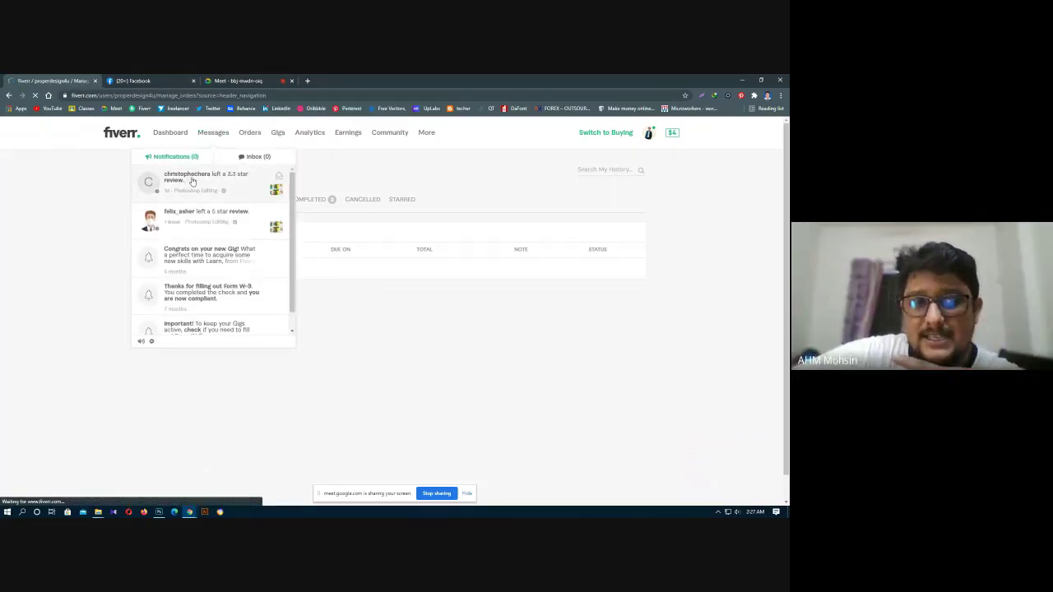
{"action": "left_click", "coordinate": [193, 181]}
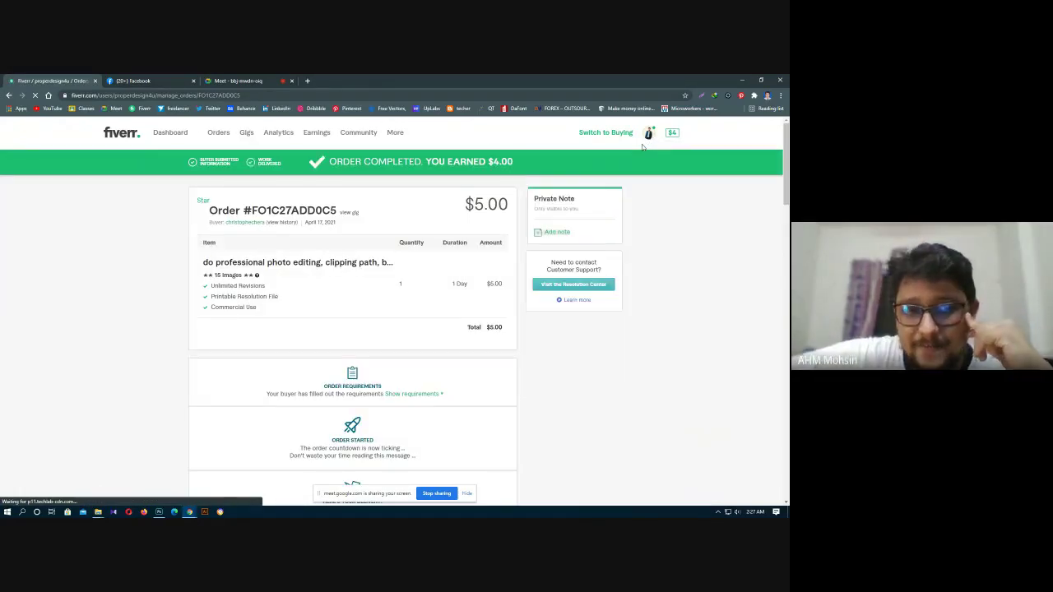
{"action": "left_click", "coordinate": [239, 81]}
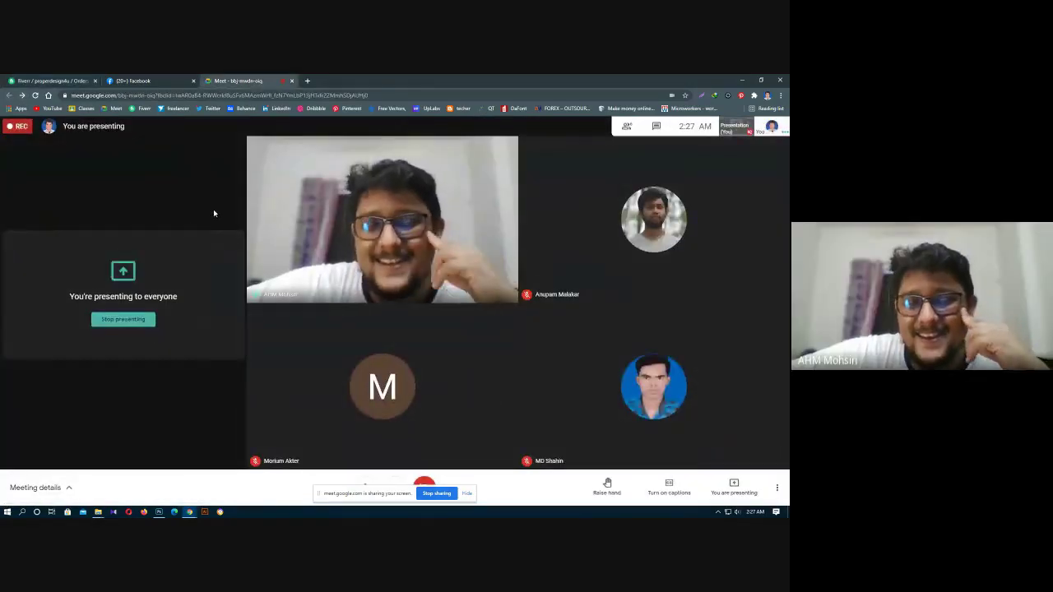
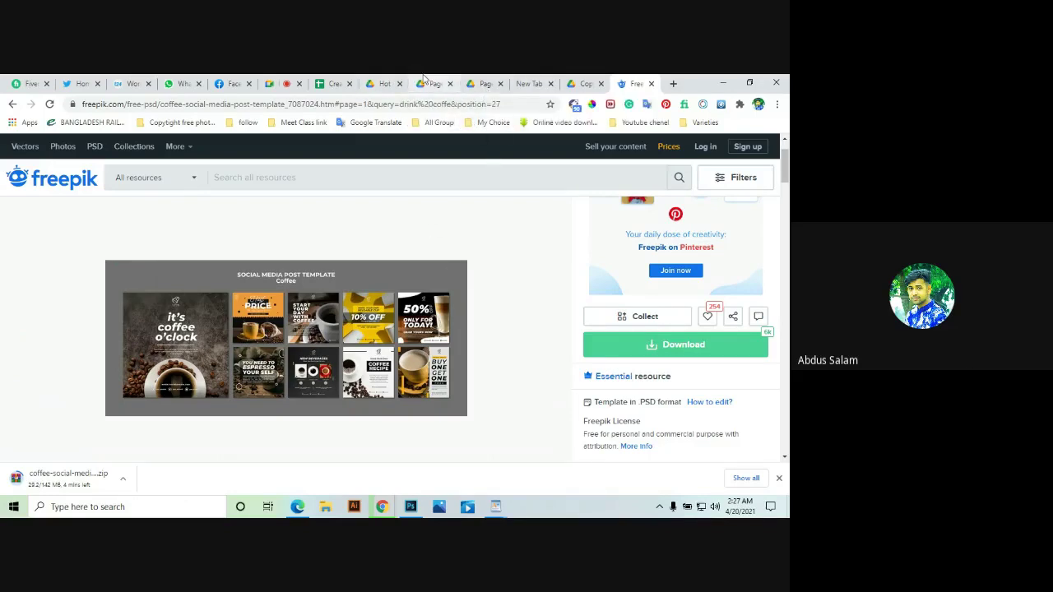
Step: Review the coffee cup stock photo, the Freepik coffee post template and the Bachelor's logo as design references
{"action": "left_click", "coordinate": [382, 83]}
{"action": "left_click", "coordinate": [768, 297]}
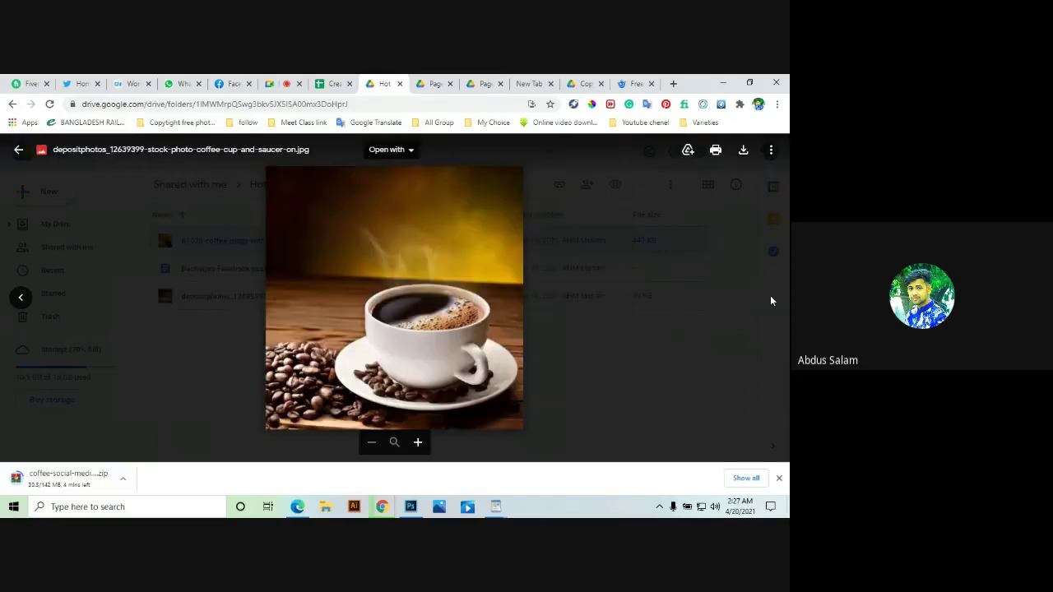
{"action": "left_click", "coordinate": [636, 83]}
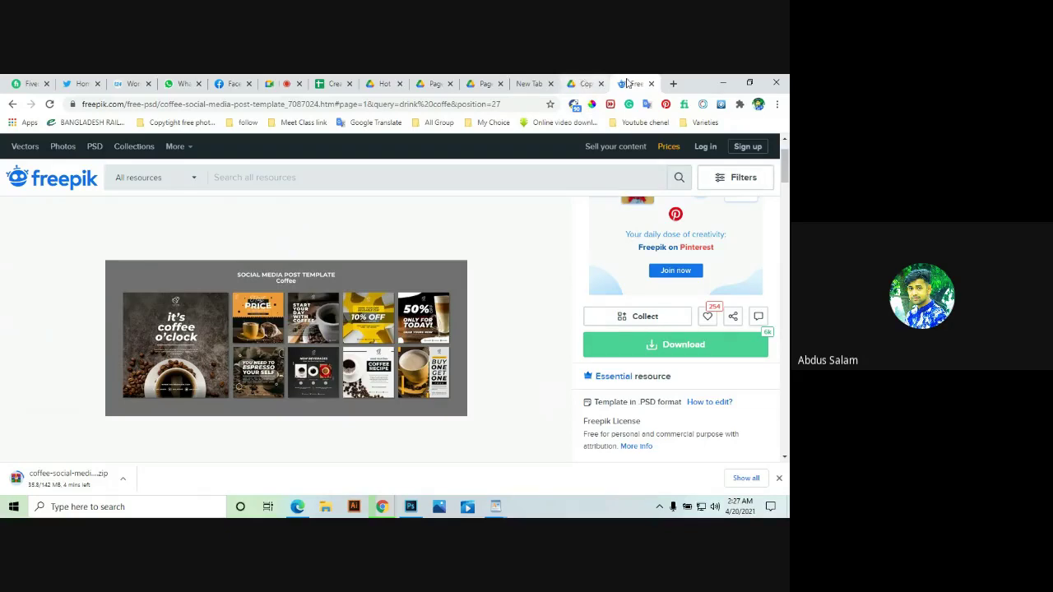
{"action": "left_click", "coordinate": [581, 83]}
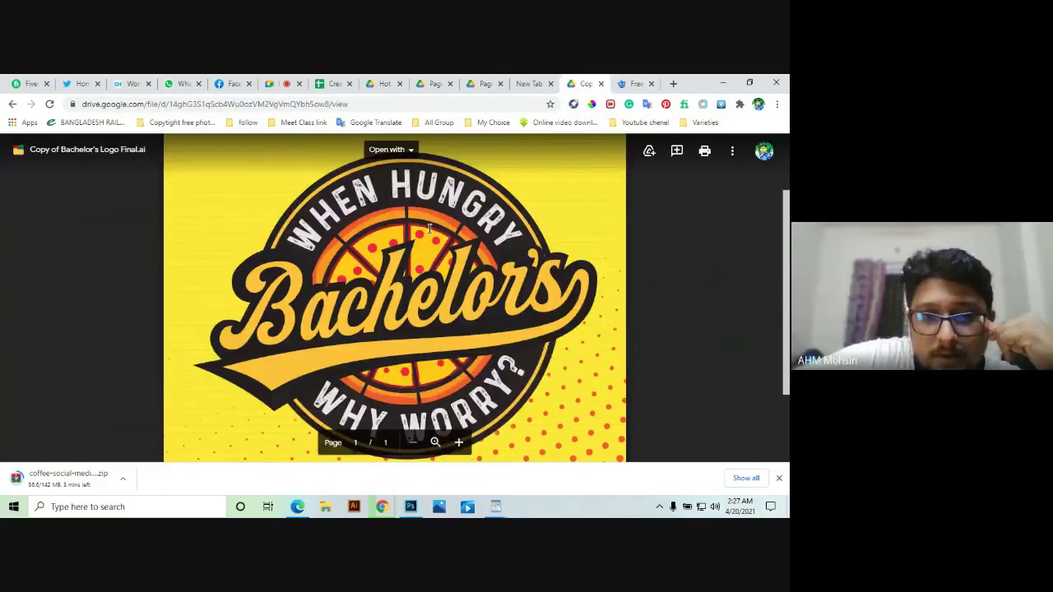
{"action": "left_click", "coordinate": [381, 83]}
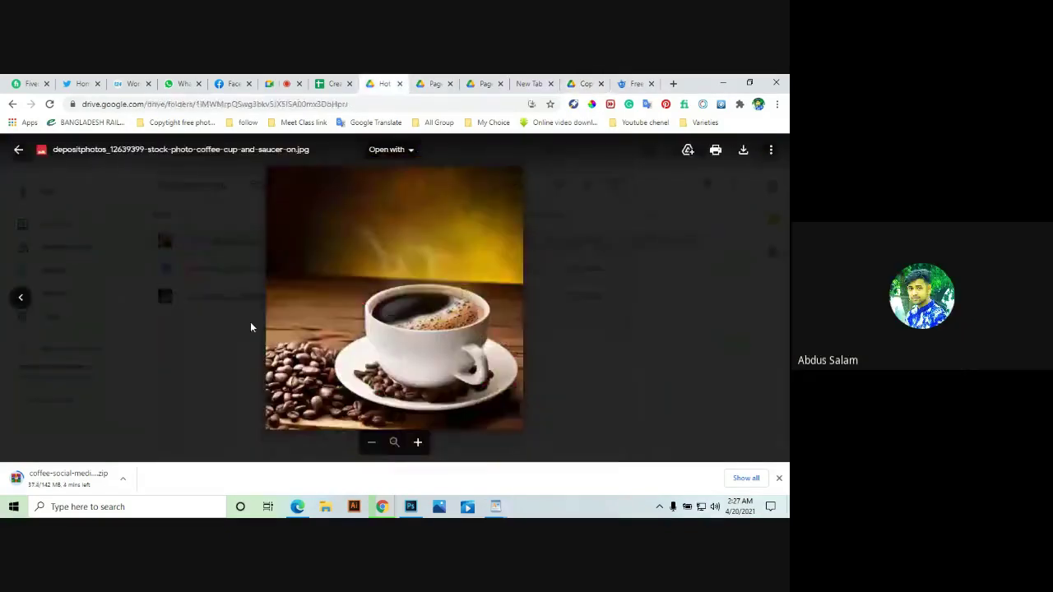
Step: Read the requirements in the Bachelors Facebook post design brief and compare them with the Freepik coffee template
{"action": "left_click", "coordinate": [22, 299]}
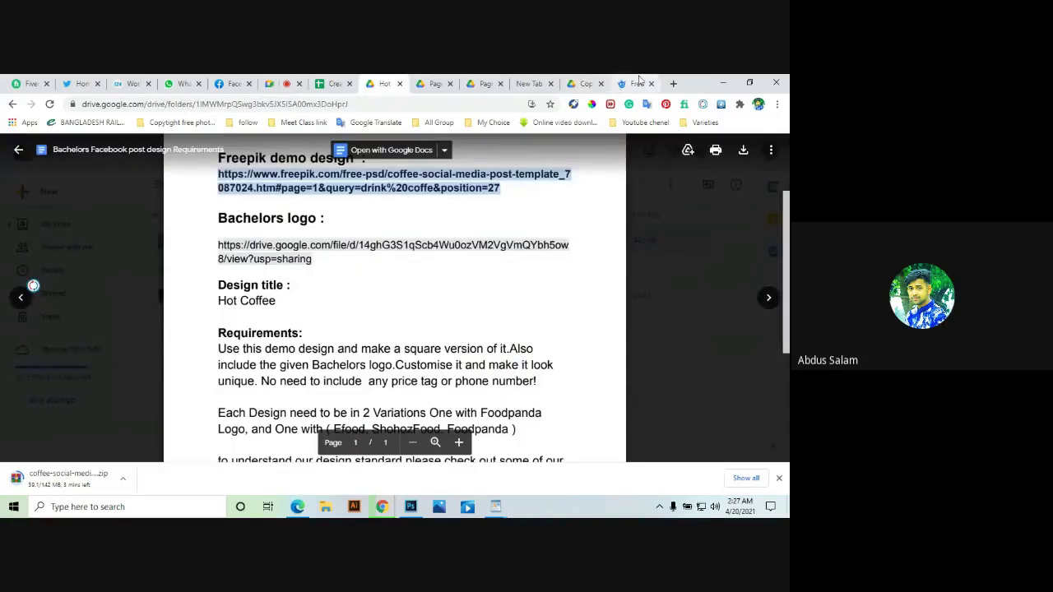
{"action": "left_click", "coordinate": [635, 84]}
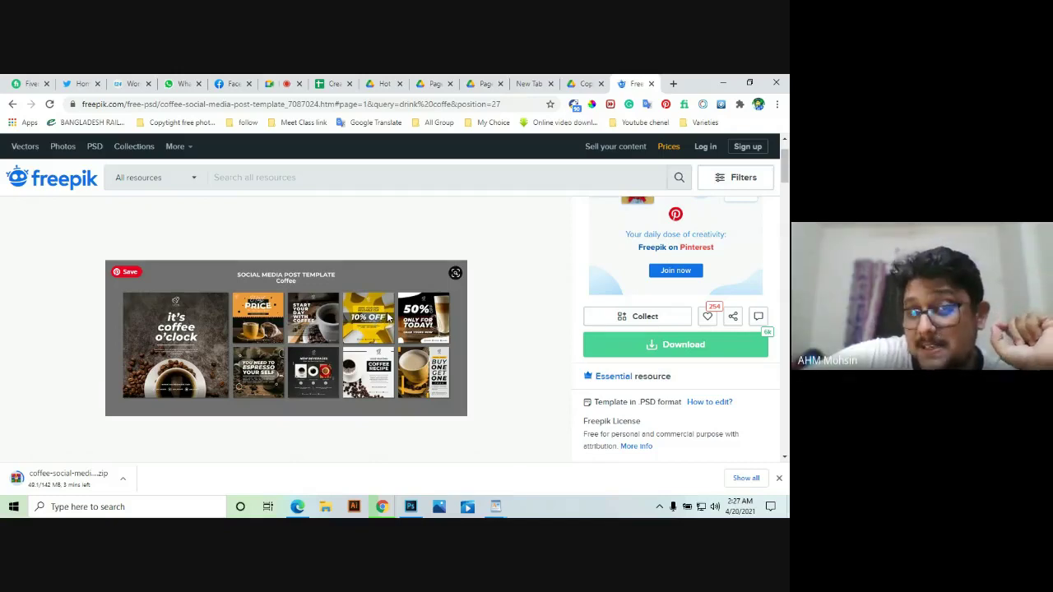
{"action": "left_click", "coordinate": [382, 83]}
{"action": "scroll", "coordinate": [317, 337], "scroll_direction": "down", "scroll_amount": 3}
{"action": "scroll", "coordinate": [317, 336], "scroll_direction": "up", "scroll_amount": 2}
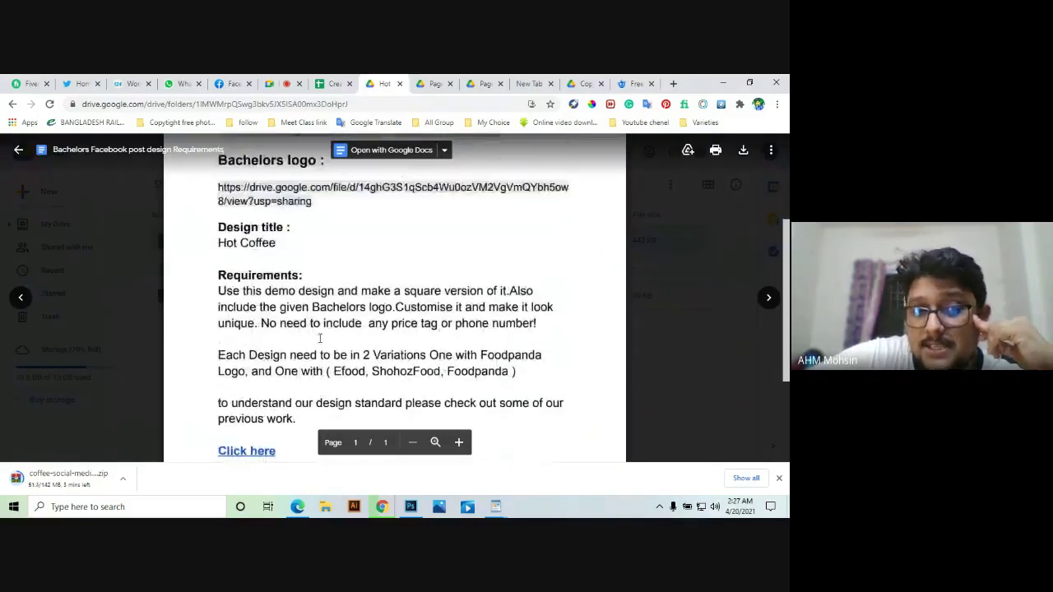
{"action": "scroll", "coordinate": [287, 388], "scroll_direction": "down", "scroll_amount": 1}
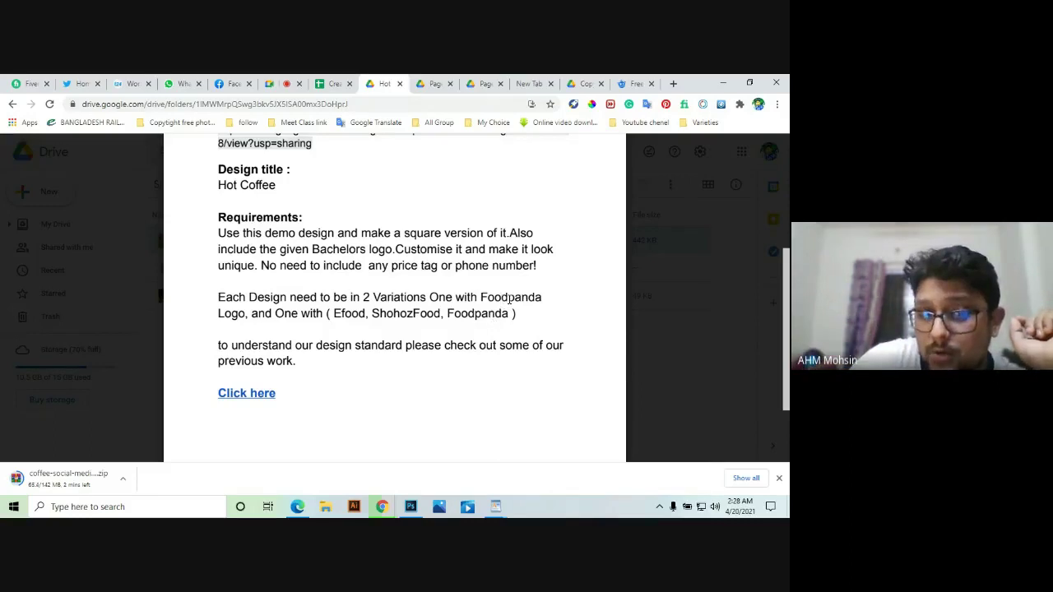
{"action": "mouse_move", "coordinate": [562, 191]}
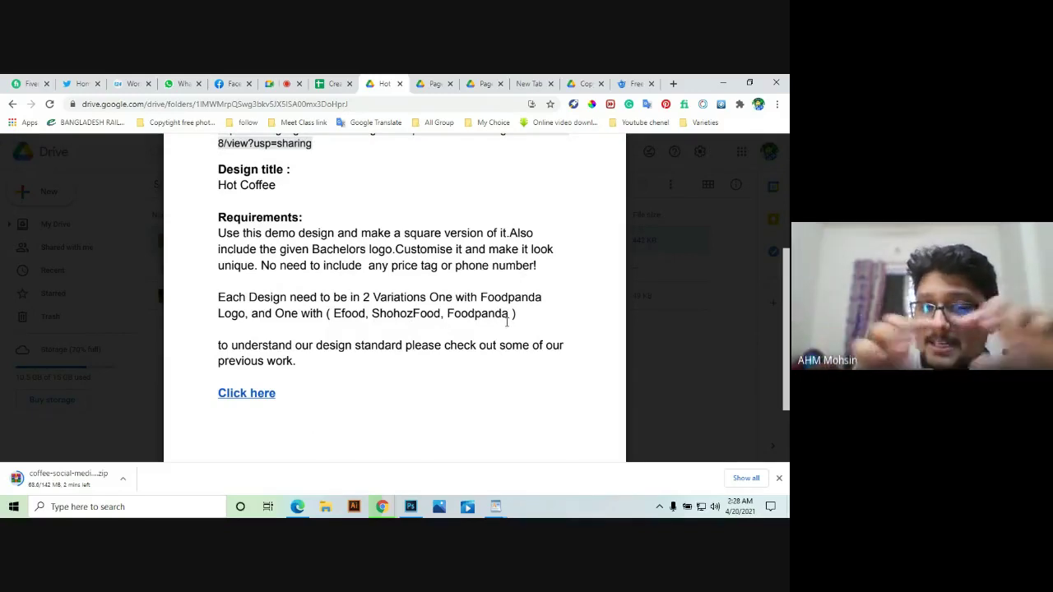
{"action": "mouse_move", "coordinate": [522, 308]}
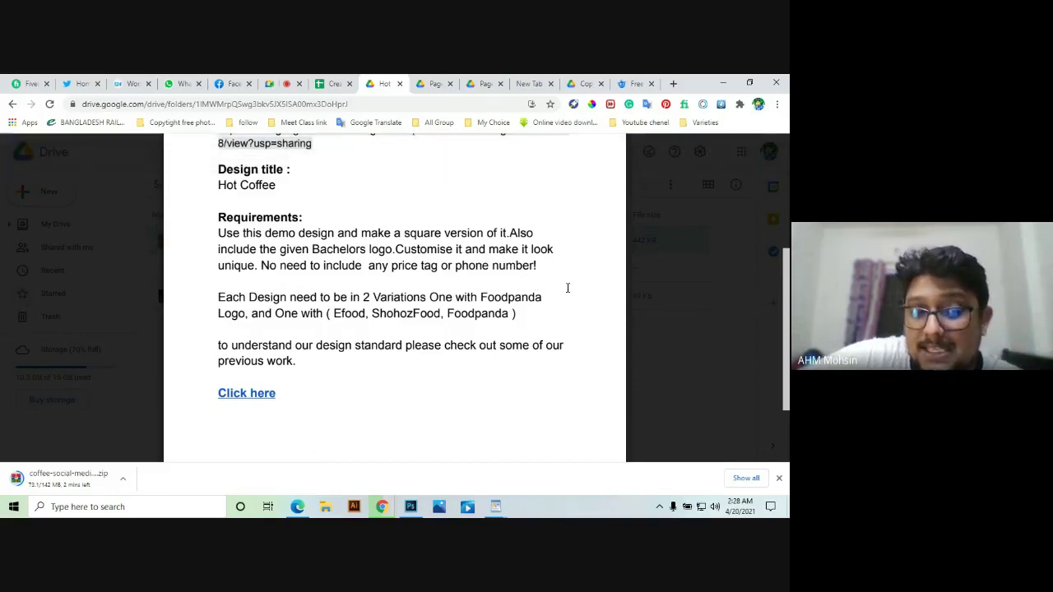
{"action": "mouse_move", "coordinate": [325, 412]}
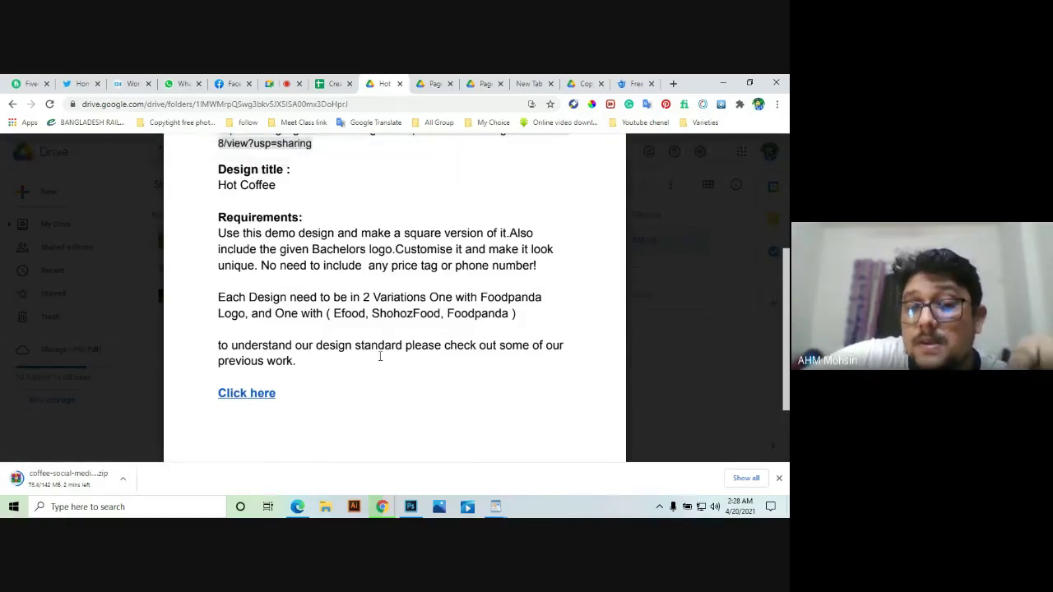
Step: Open the previous work folder linked in the design brief and select 4-SeasonNikunja.jpg
{"action": "left_click", "coordinate": [249, 396]}
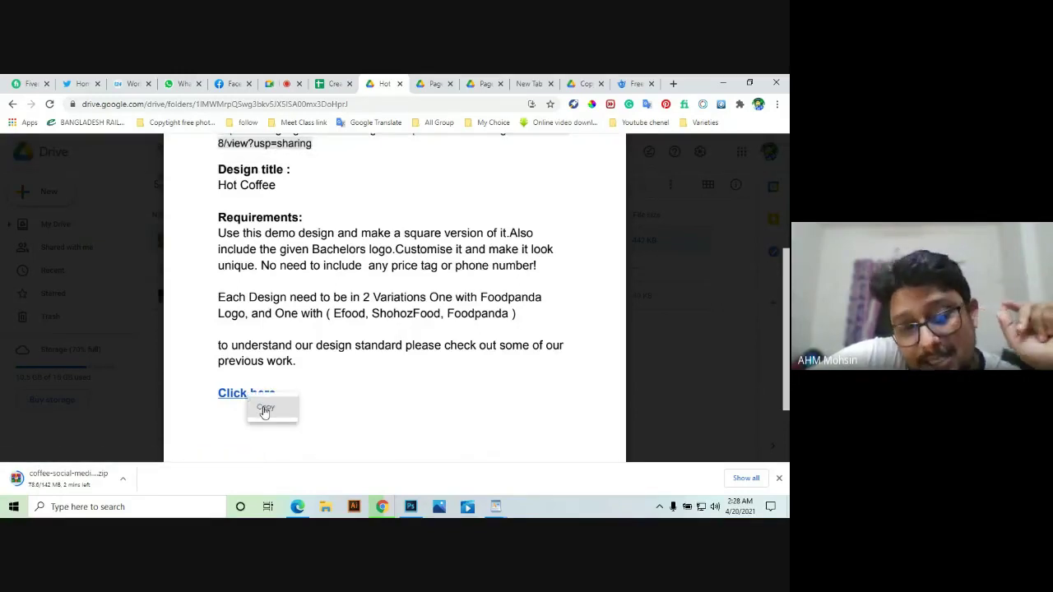
{"action": "left_click", "coordinate": [271, 394]}
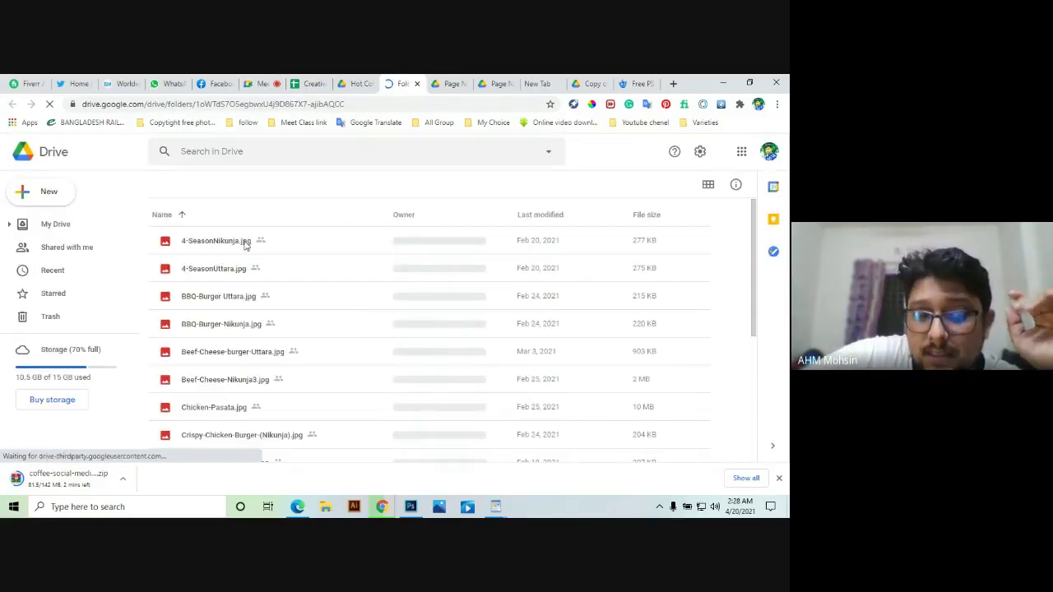
{"action": "left_click", "coordinate": [281, 243]}
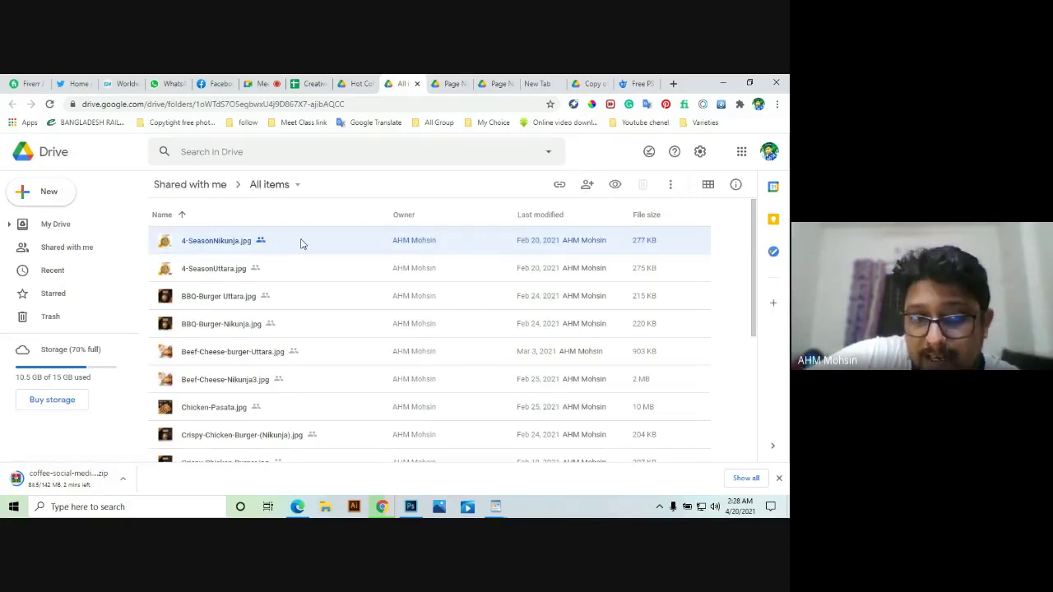
Step: View the Nikunja and Uttara versions of the 4 Season Pizza design, and return to the requirements in the Hot Coffee brief
{"action": "double_click", "coordinate": [279, 242]}
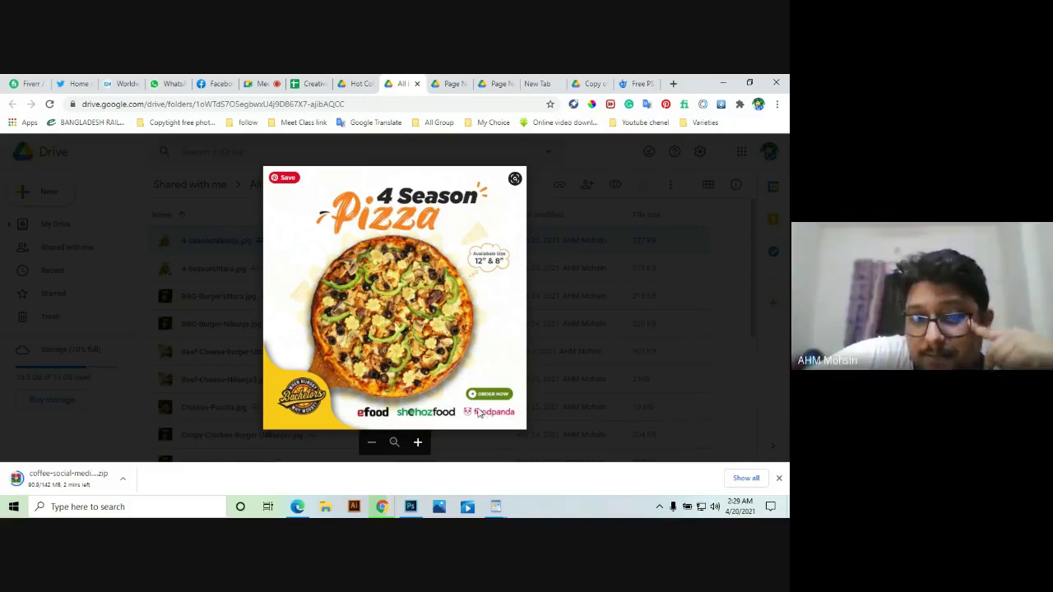
{"action": "left_click", "coordinate": [769, 296]}
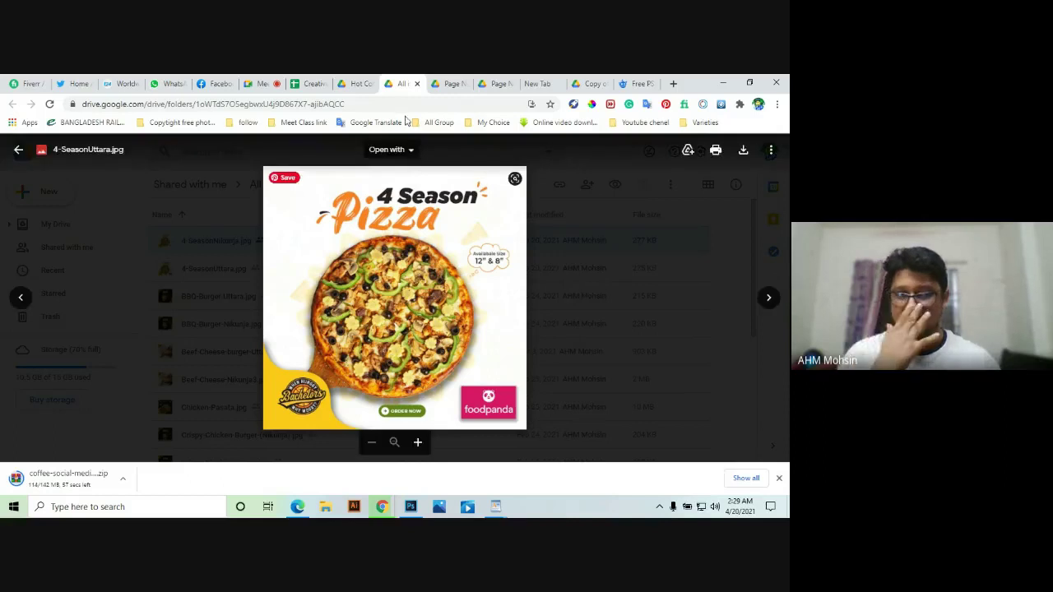
{"action": "left_click", "coordinate": [356, 82]}
{"action": "scroll", "coordinate": [696, 313], "scroll_direction": "up", "scroll_amount": 1}
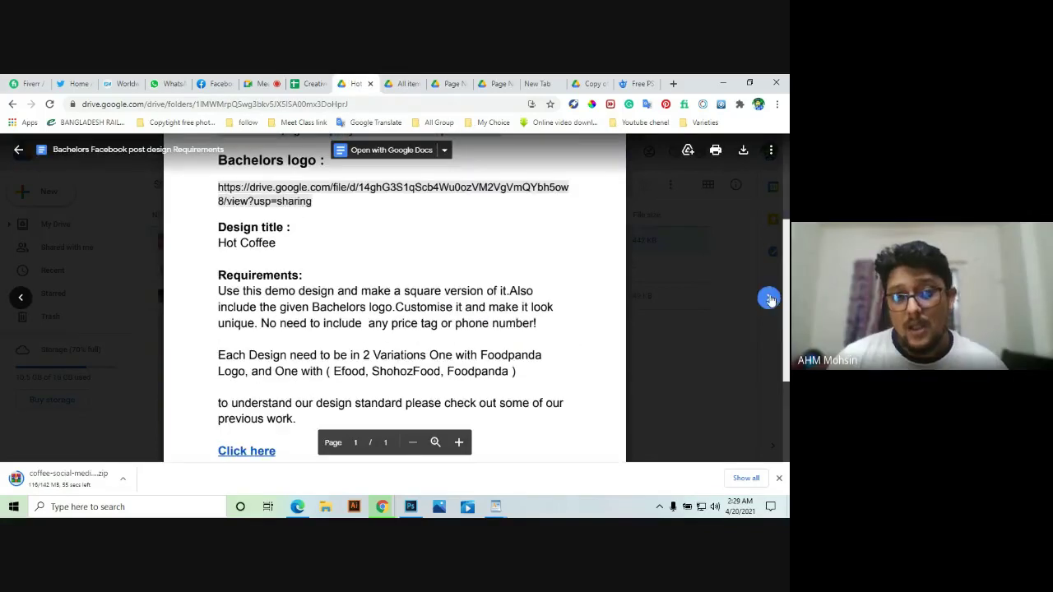
Step: Compare the coffee cup and saucer stock photo with the Freepik coffee social media post template
{"action": "left_click", "coordinate": [768, 297]}
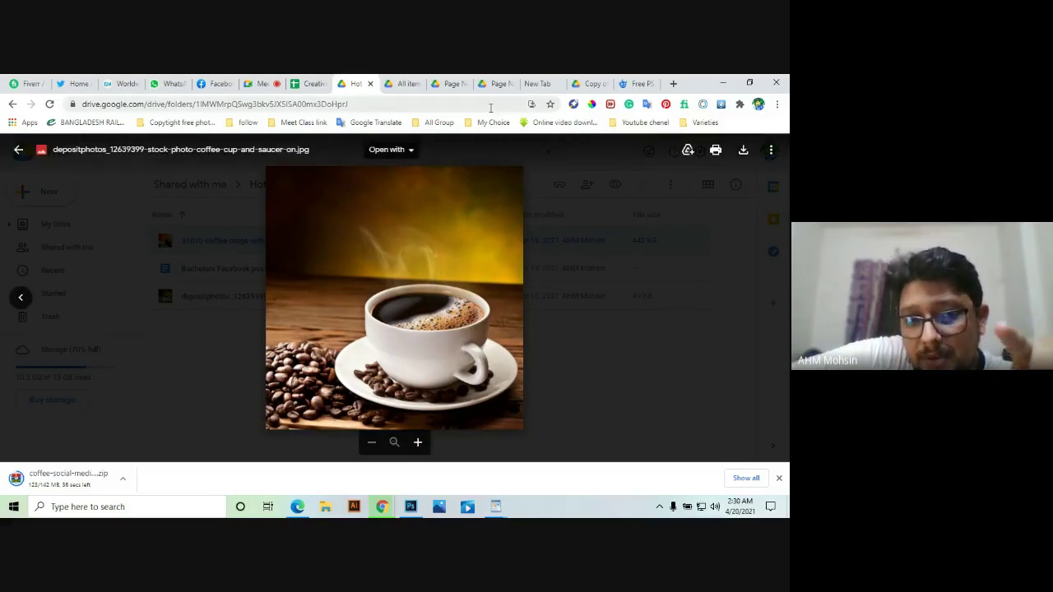
{"action": "left_click", "coordinate": [637, 83]}
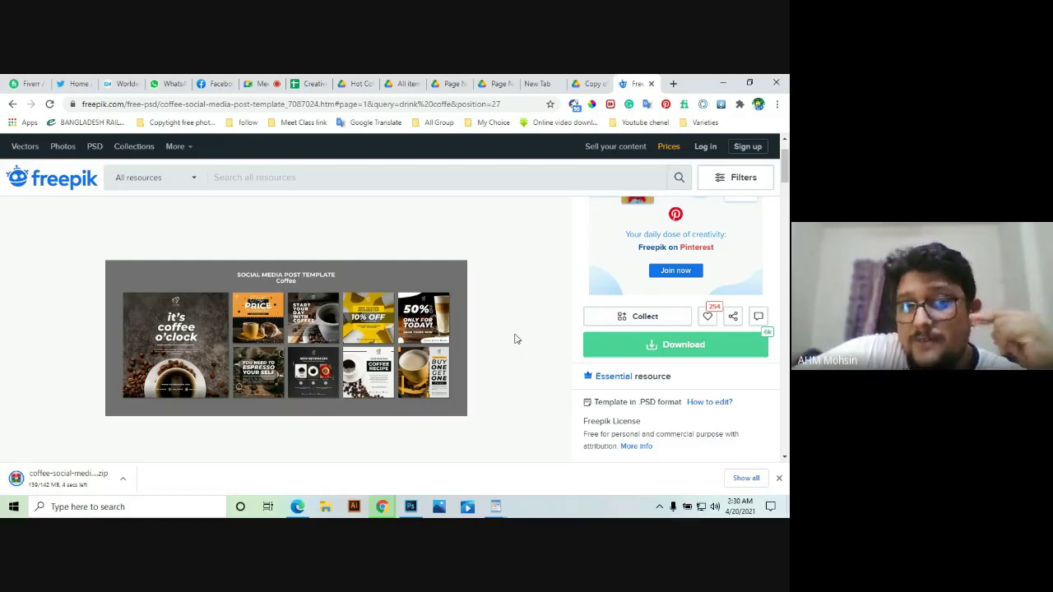
{"action": "left_click", "coordinate": [359, 84]}
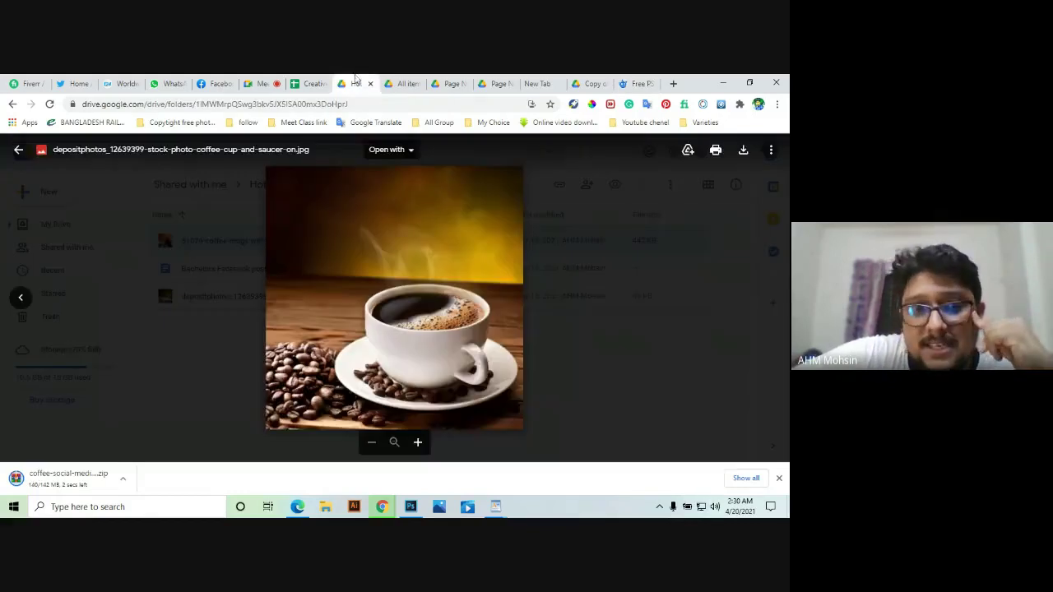
Step: Return to the Creative Team OrderDesign Work Flow sheet and select the folder link for the Toasted Flatbread Sub project
{"action": "left_click", "coordinate": [297, 83]}
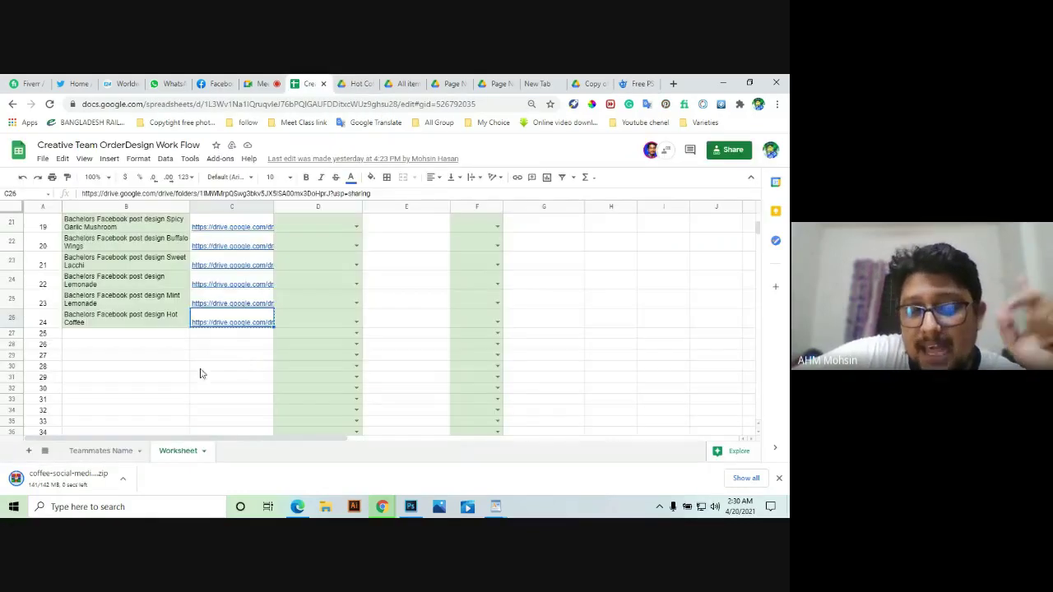
{"action": "scroll", "coordinate": [246, 296], "scroll_direction": "up", "scroll_amount": 7}
{"action": "left_click", "coordinate": [239, 290]}
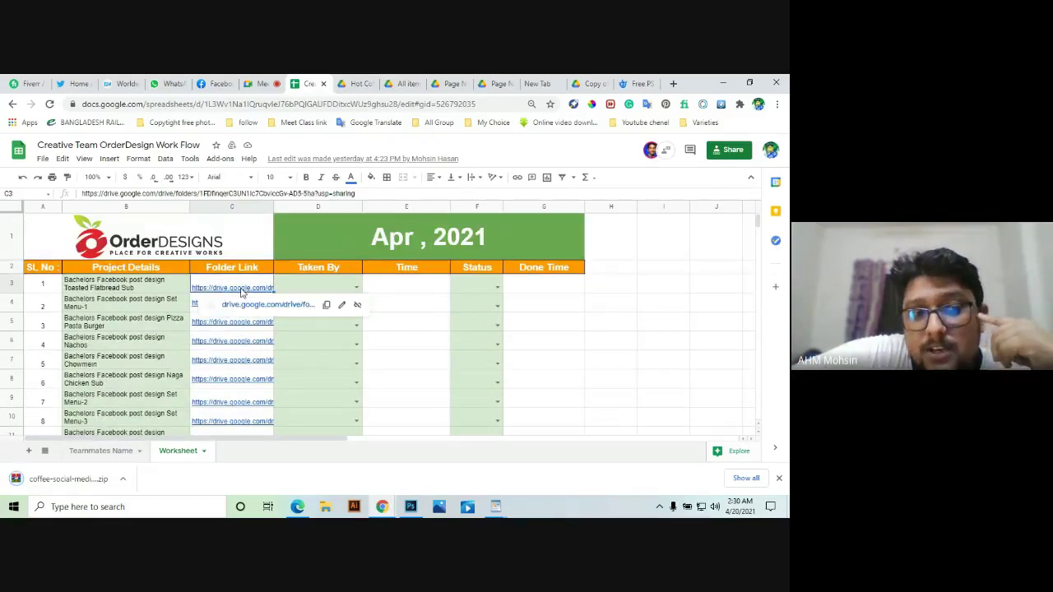
{"action": "right_click", "coordinate": [243, 292]}
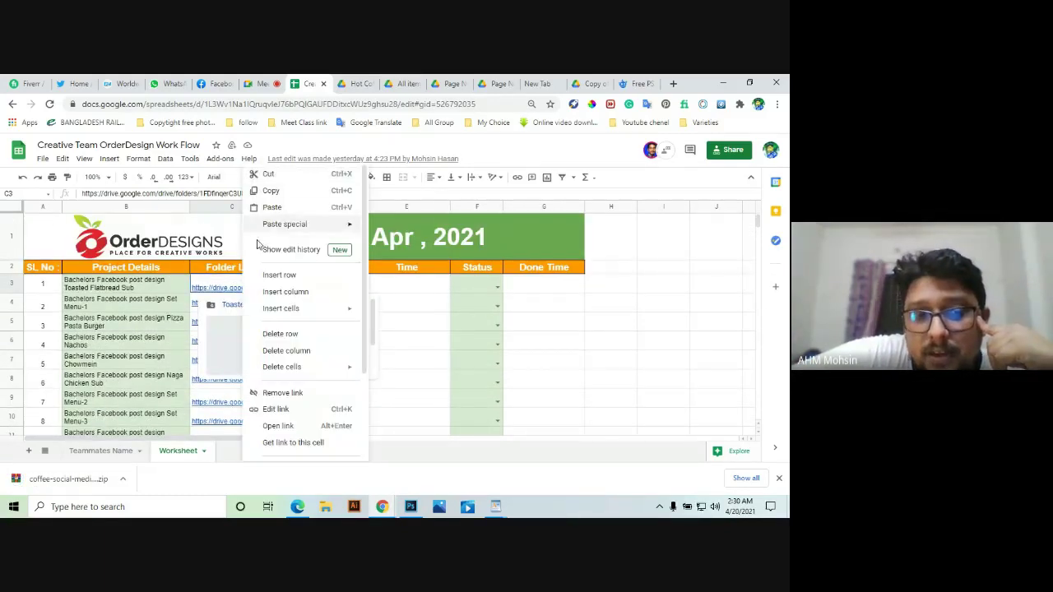
{"action": "left_click", "coordinate": [222, 295]}
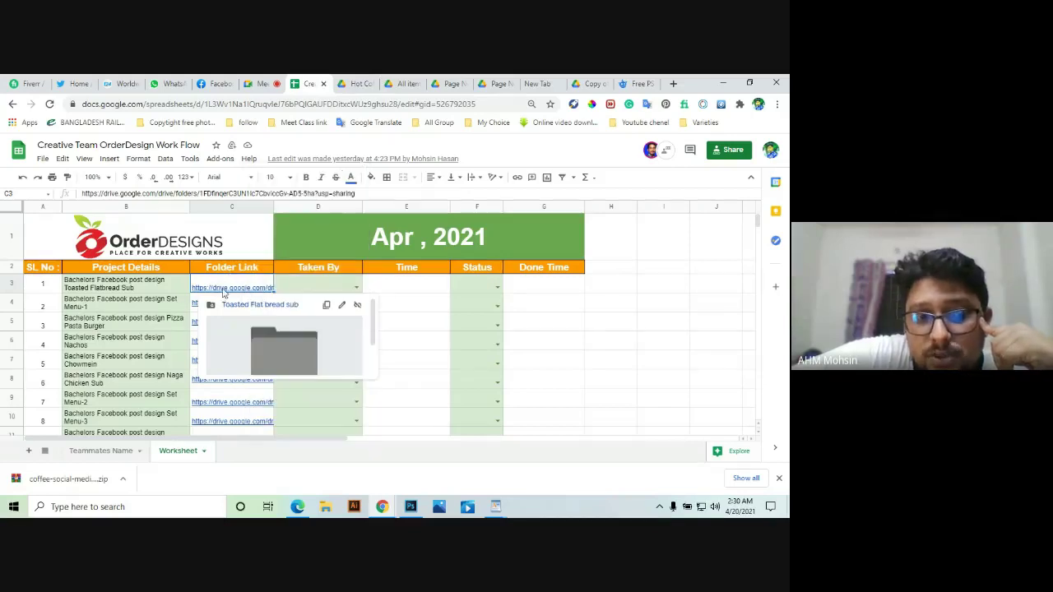
{"action": "right_click", "coordinate": [229, 291]}
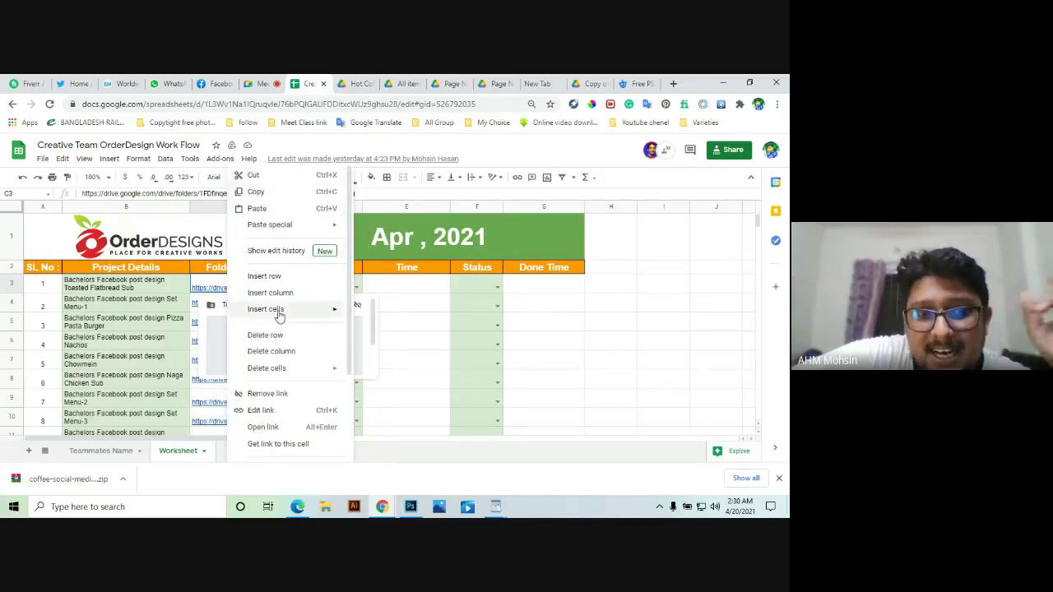
{"action": "mouse_move", "coordinate": [280, 318]}
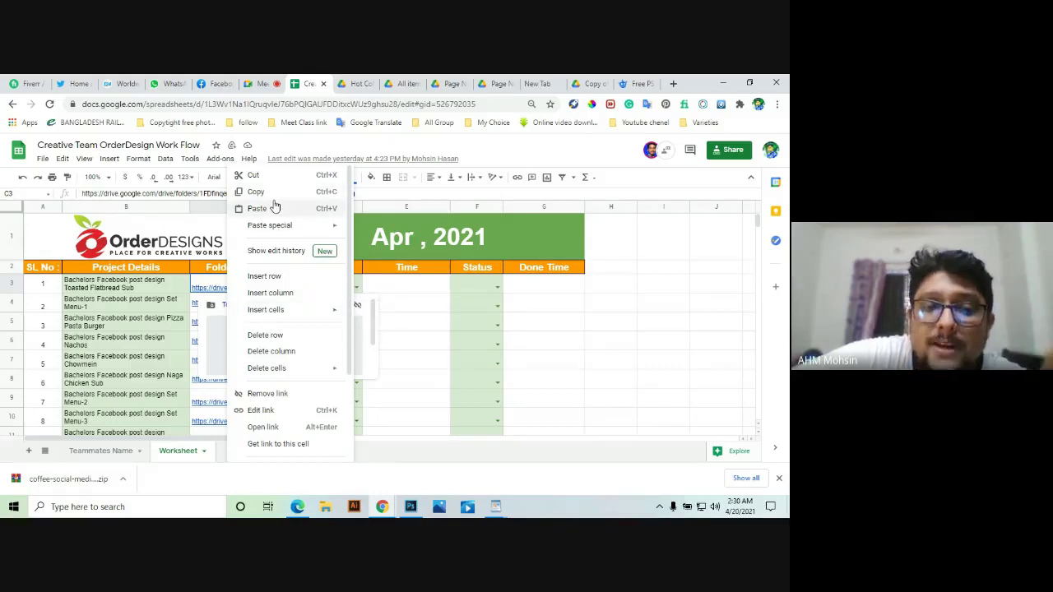
{"action": "left_click", "coordinate": [169, 225]}
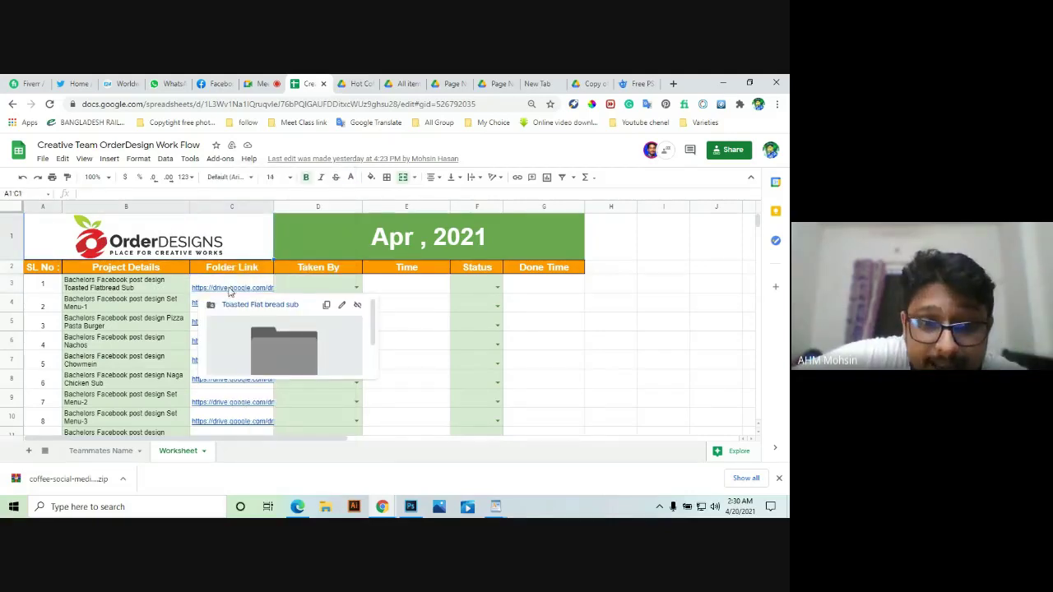
Step: Open the Toasted Flat bread sub folder in grid view and review its sandwich photo and Bachelors Facebook post design brief
{"action": "left_click", "coordinate": [272, 348]}
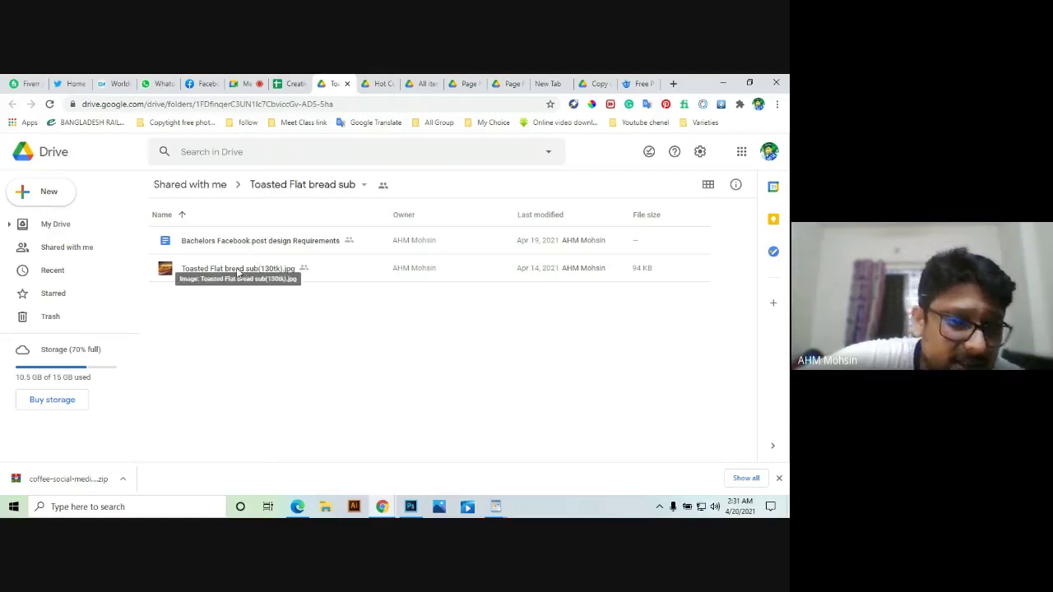
{"action": "left_click", "coordinate": [708, 185]}
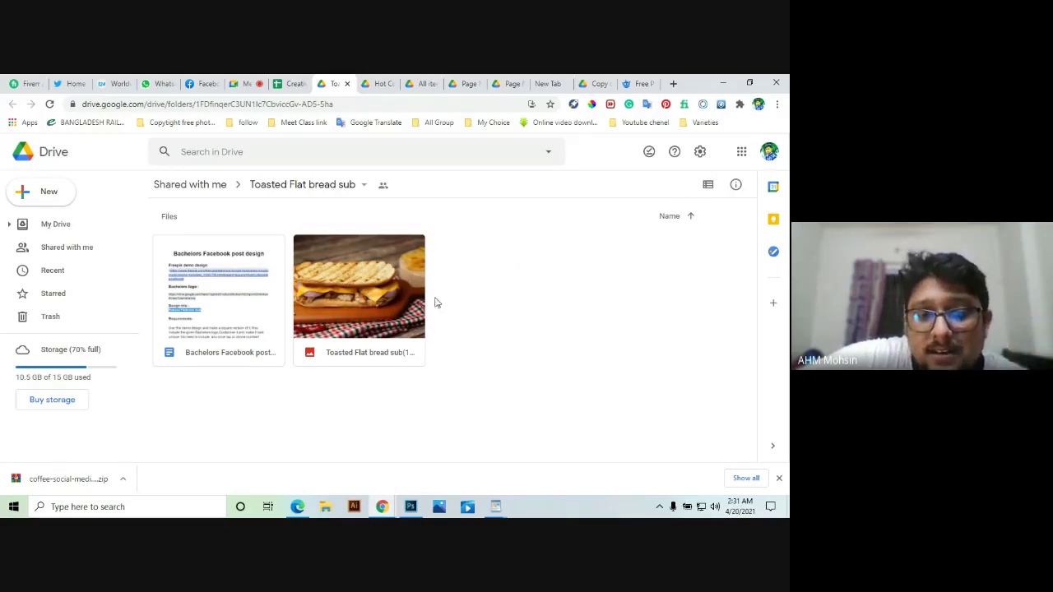
{"action": "left_click", "coordinate": [362, 295]}
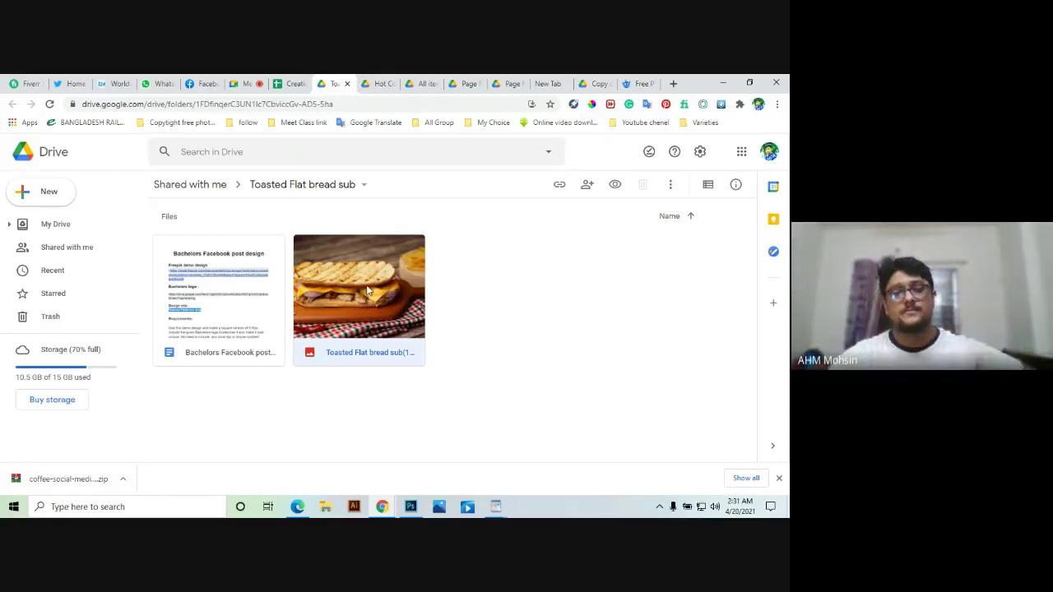
{"action": "double_click", "coordinate": [357, 295]}
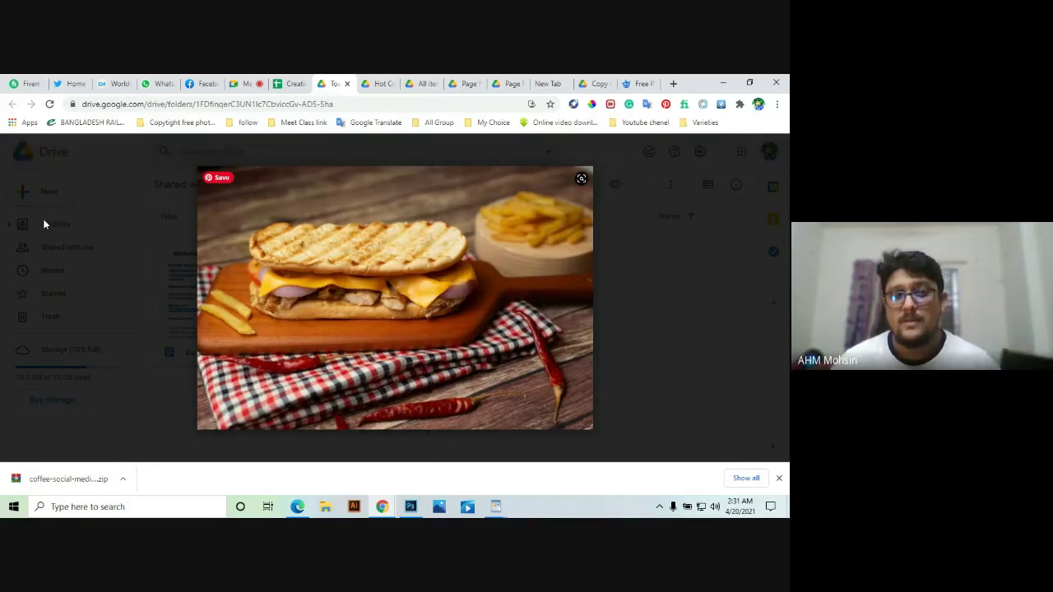
{"action": "left_click", "coordinate": [20, 300]}
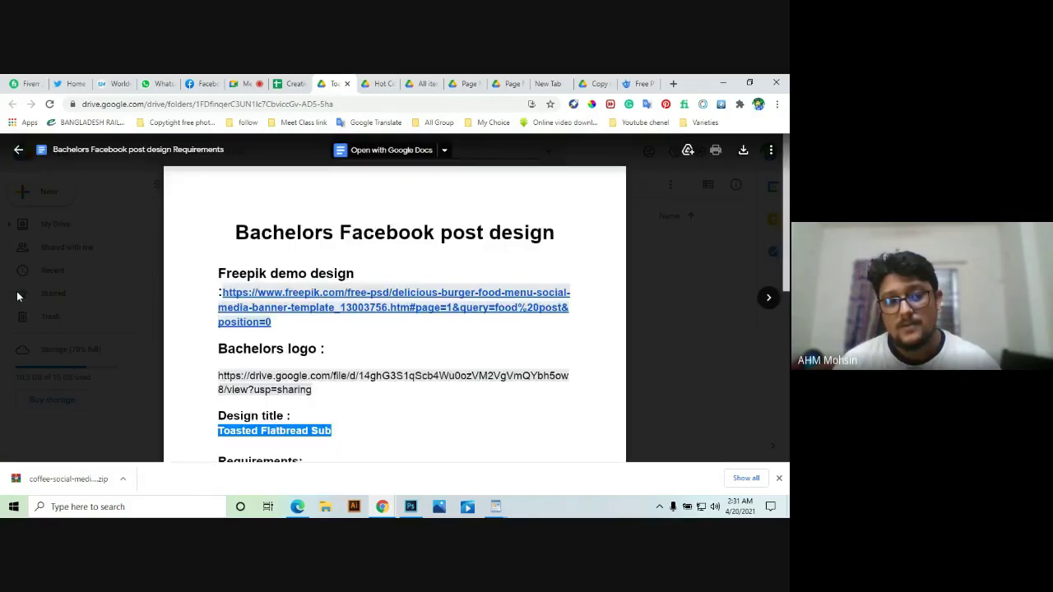
{"action": "scroll", "coordinate": [534, 379], "scroll_direction": "down", "scroll_amount": 1}
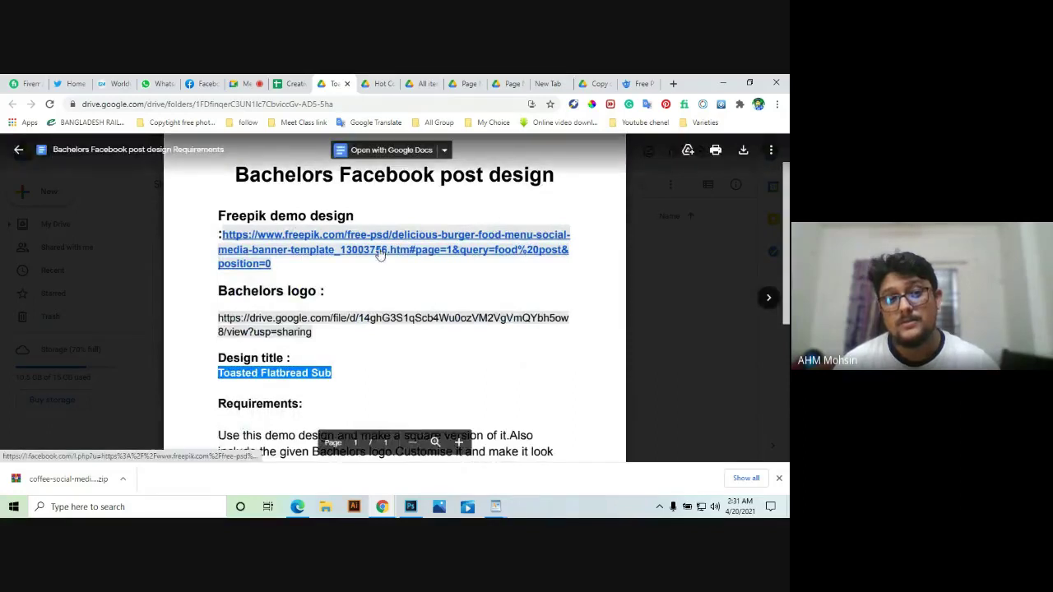
{"action": "left_click", "coordinate": [282, 250]}
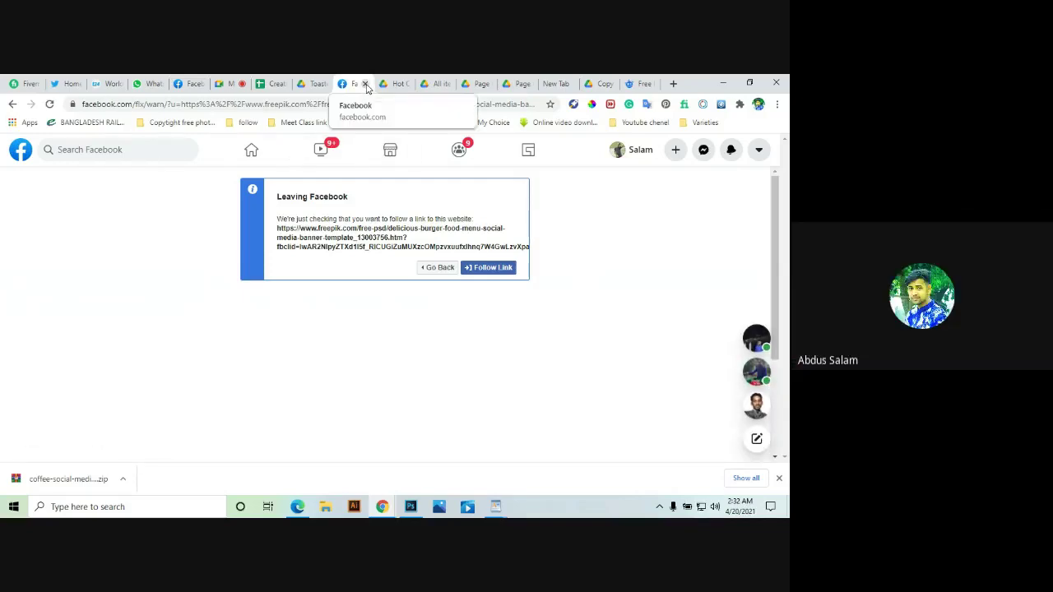
{"action": "left_click", "coordinate": [366, 84]}
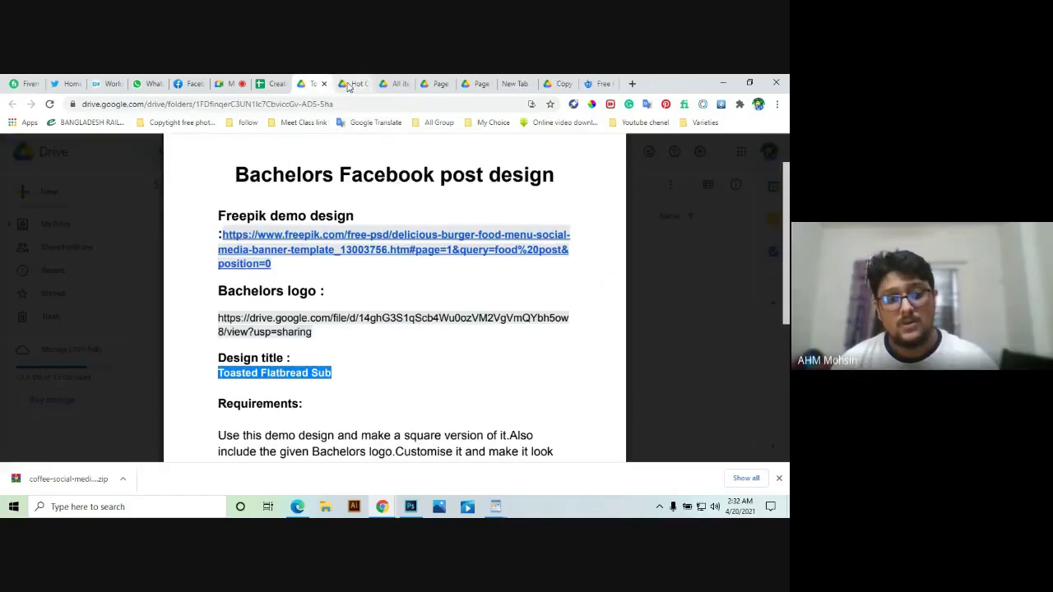
{"action": "left_click", "coordinate": [329, 239]}
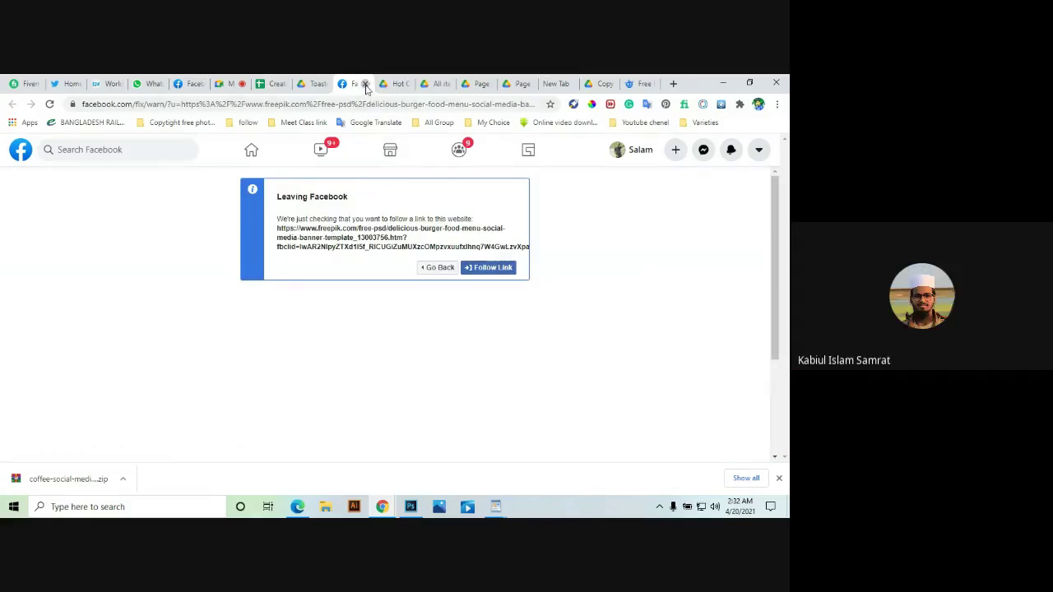
{"action": "left_click", "coordinate": [365, 84]}
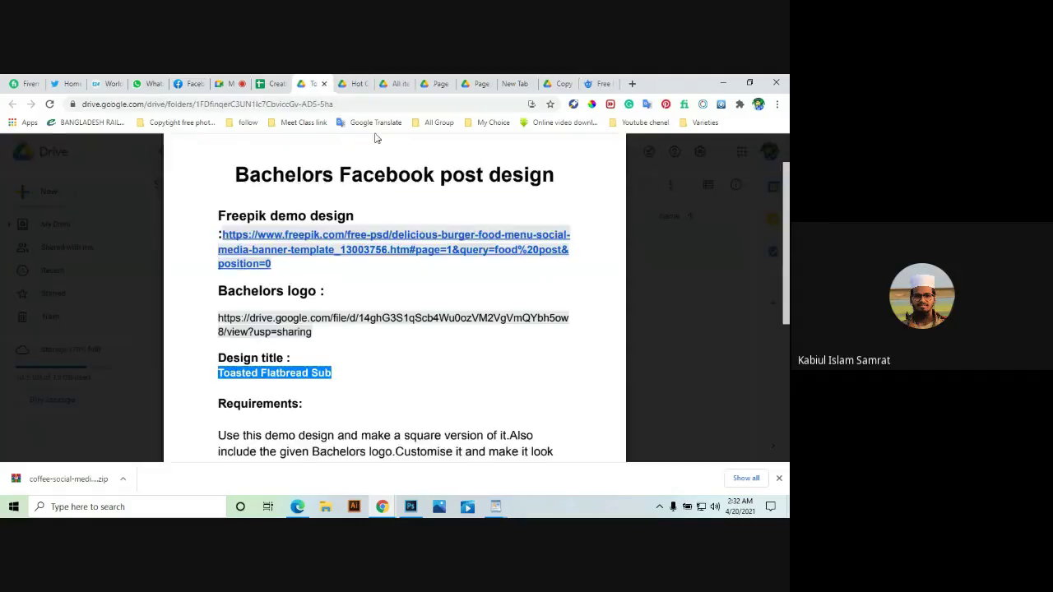
Step: Follow the Freepik demo design link in the Toasted Flatbread Sub brief through to the burger banner template and examine its layout
{"action": "left_click", "coordinate": [272, 262]}
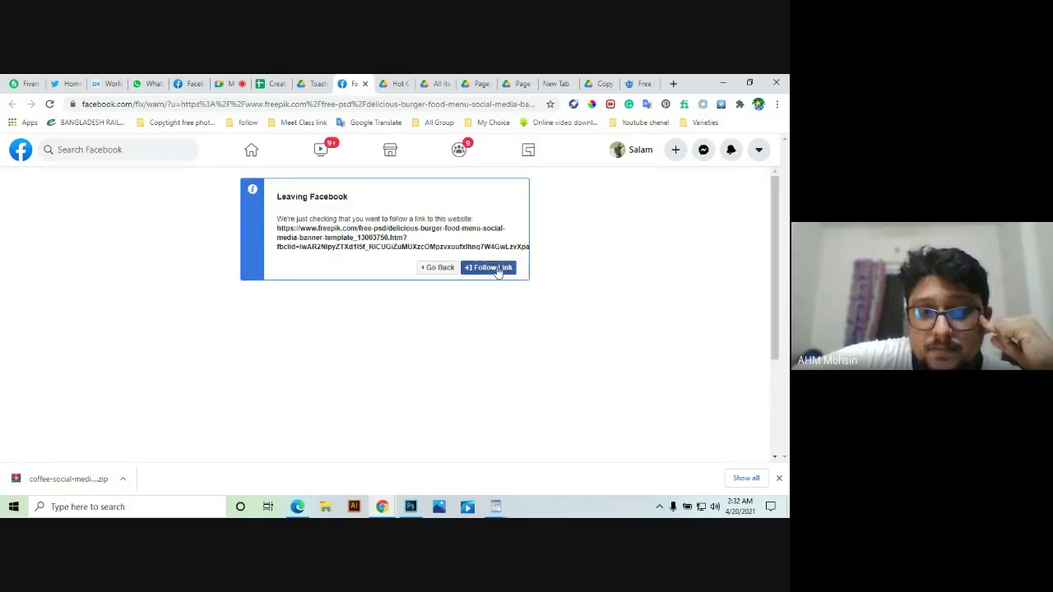
{"action": "left_click", "coordinate": [496, 267]}
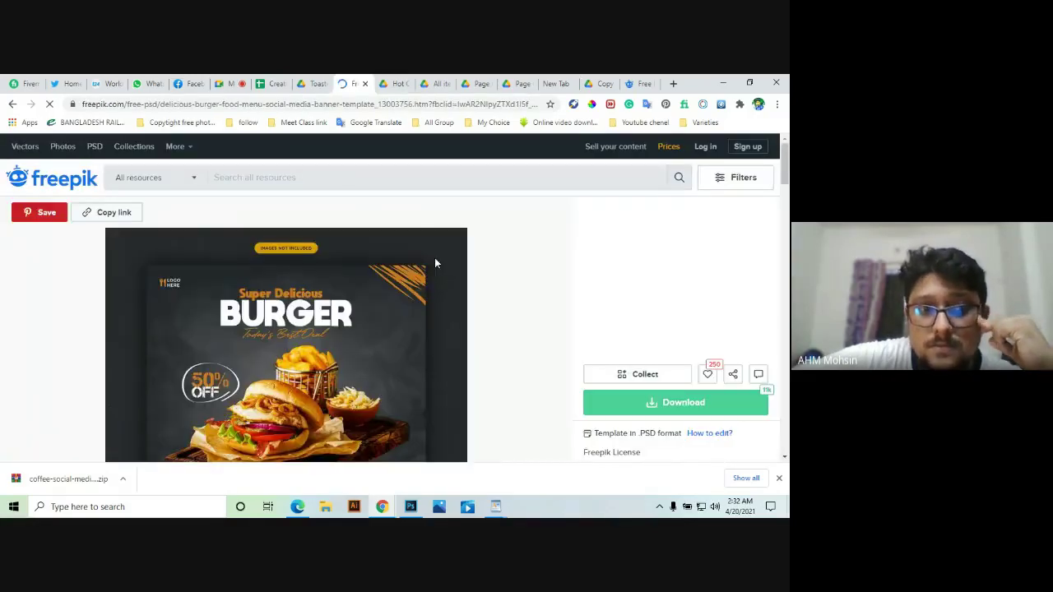
{"action": "scroll", "coordinate": [497, 285], "scroll_direction": "down", "scroll_amount": 1}
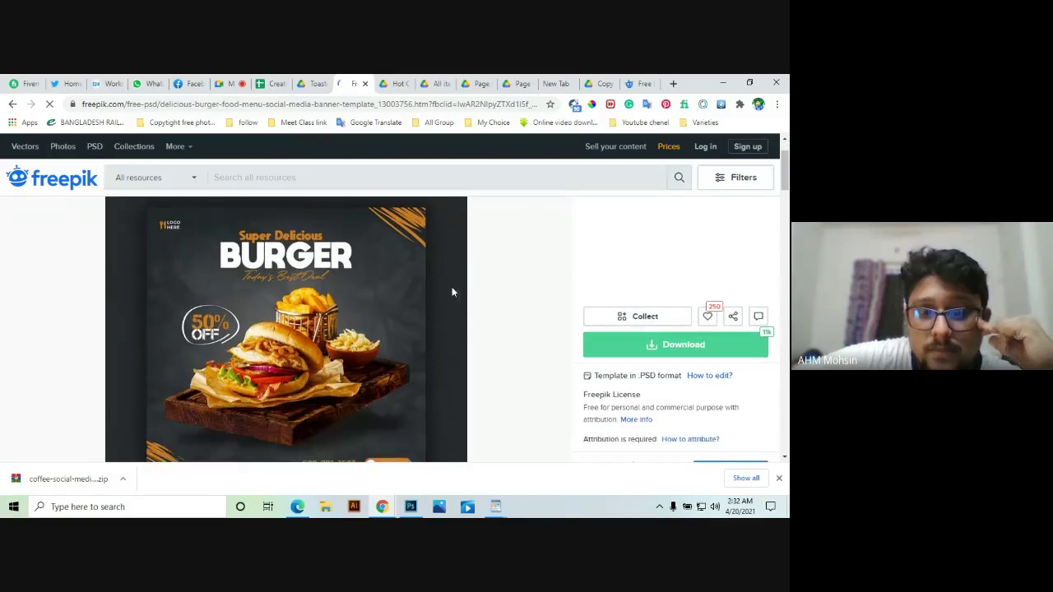
{"action": "scroll", "coordinate": [451, 292], "scroll_direction": "down", "scroll_amount": 1}
{"action": "scroll", "coordinate": [444, 280], "scroll_direction": "up", "scroll_amount": 1}
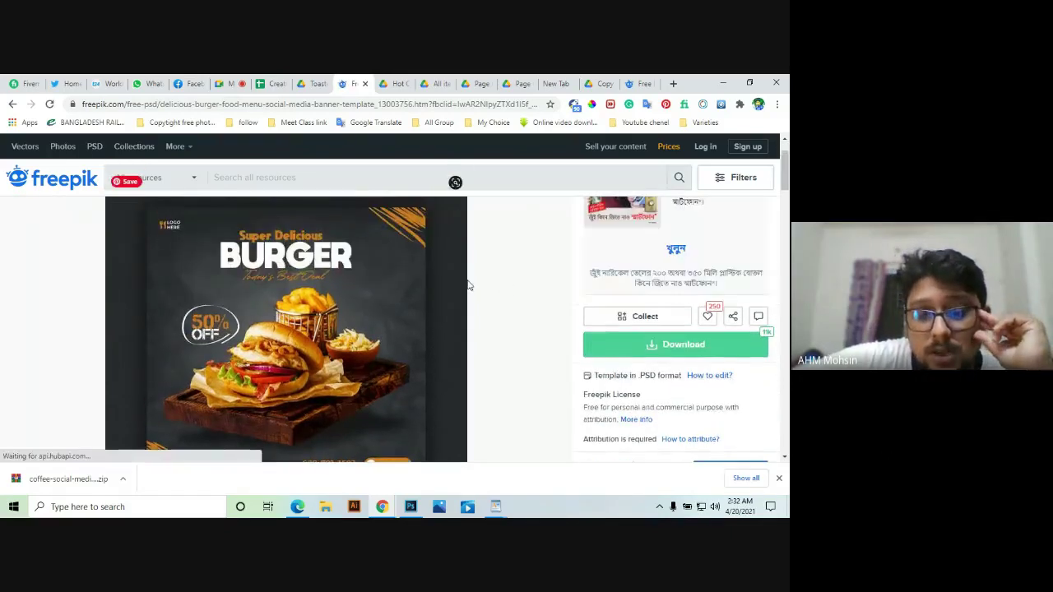
{"action": "scroll", "coordinate": [472, 284], "scroll_direction": "down", "scroll_amount": 1}
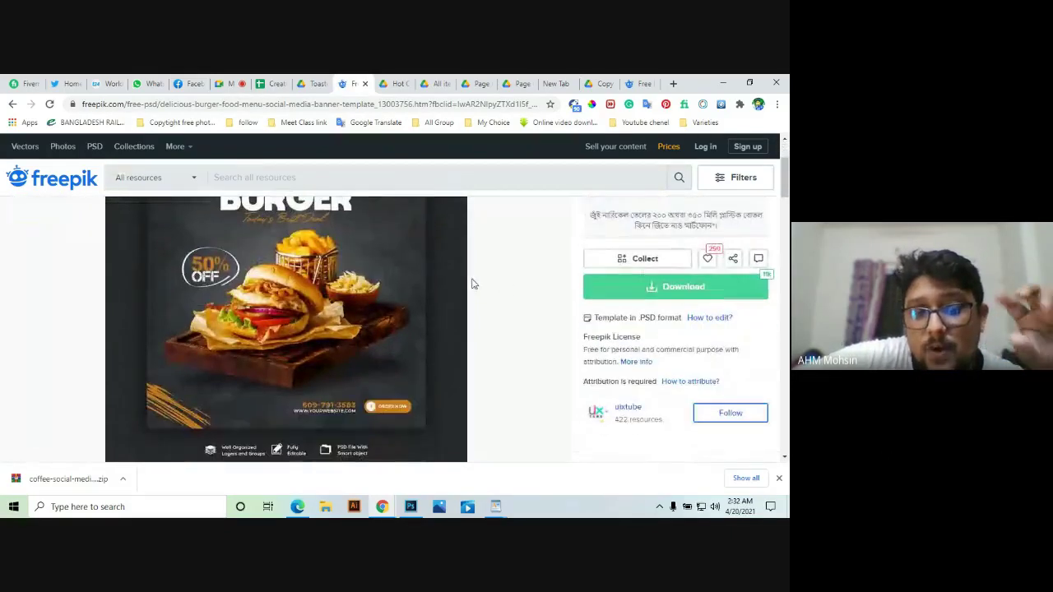
{"action": "scroll", "coordinate": [463, 285], "scroll_direction": "up", "scroll_amount": 2}
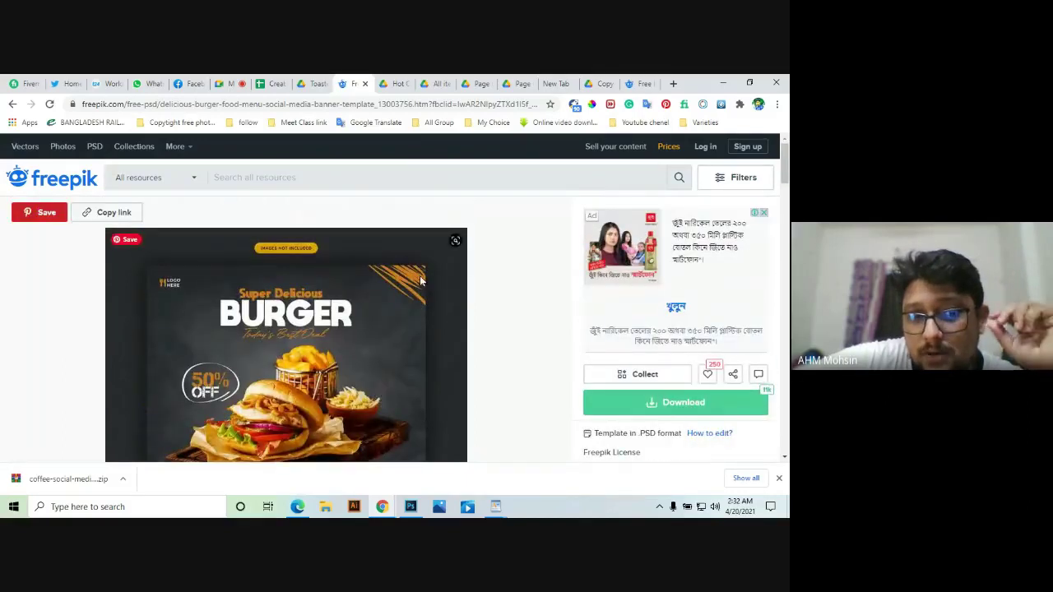
Step: Read the Toasted Flatbread Sub requirements against the Freepik burger template, and look back at the Hot Coffee stock photo
{"action": "left_click", "coordinate": [314, 81]}
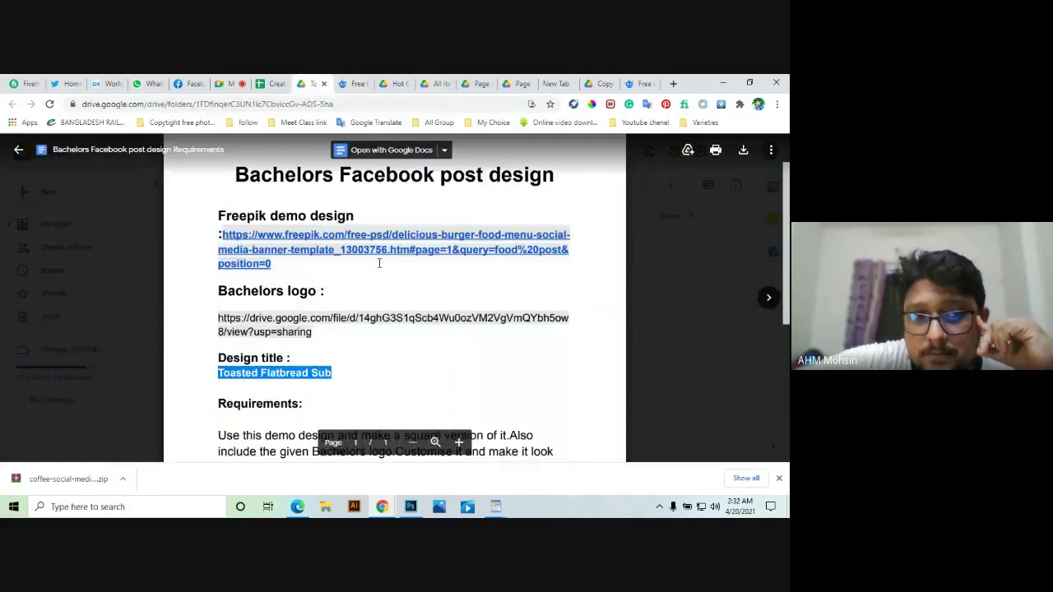
{"action": "scroll", "coordinate": [329, 331], "scroll_direction": "down", "scroll_amount": 1}
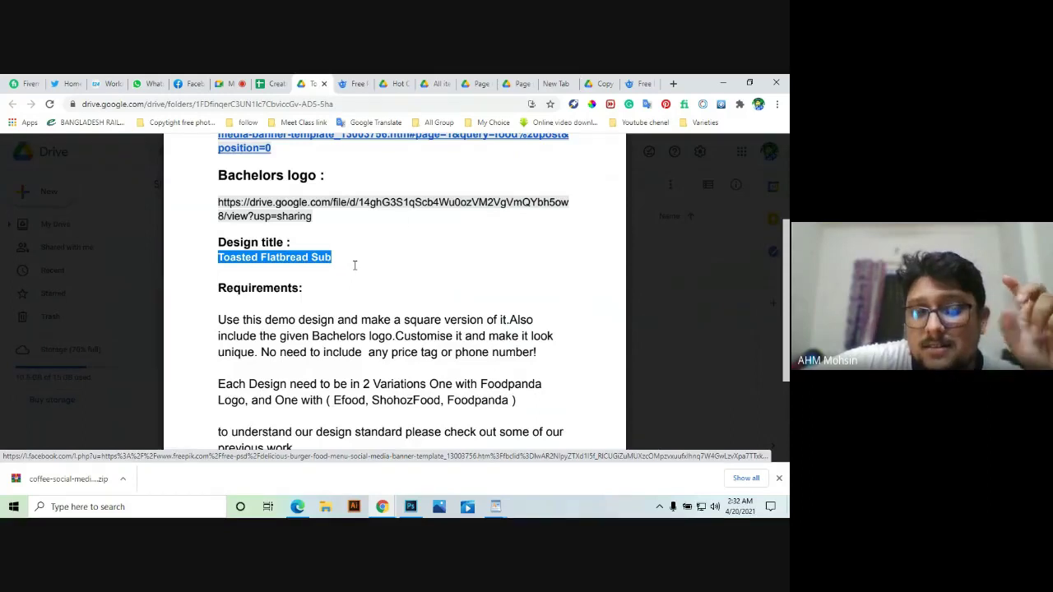
{"action": "left_click", "coordinate": [352, 83]}
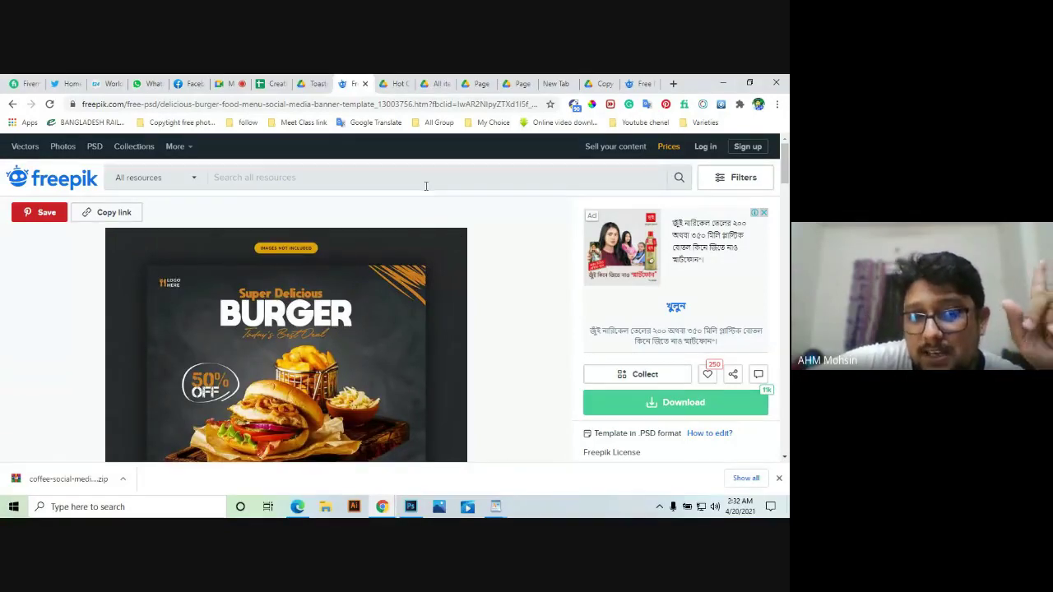
{"action": "scroll", "coordinate": [424, 182], "scroll_direction": "down", "scroll_amount": 1}
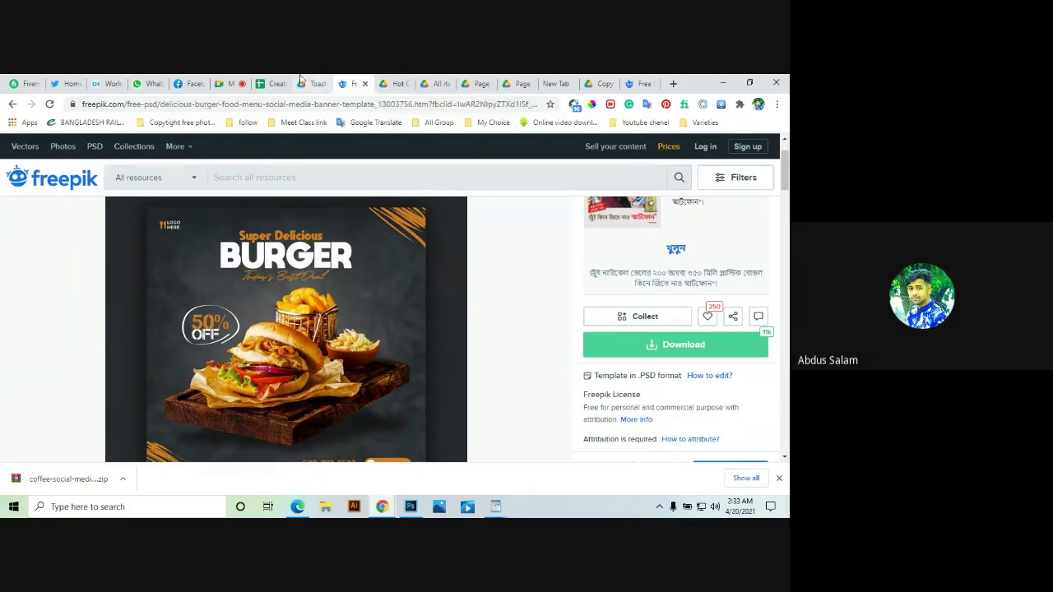
{"action": "left_click", "coordinate": [394, 83]}
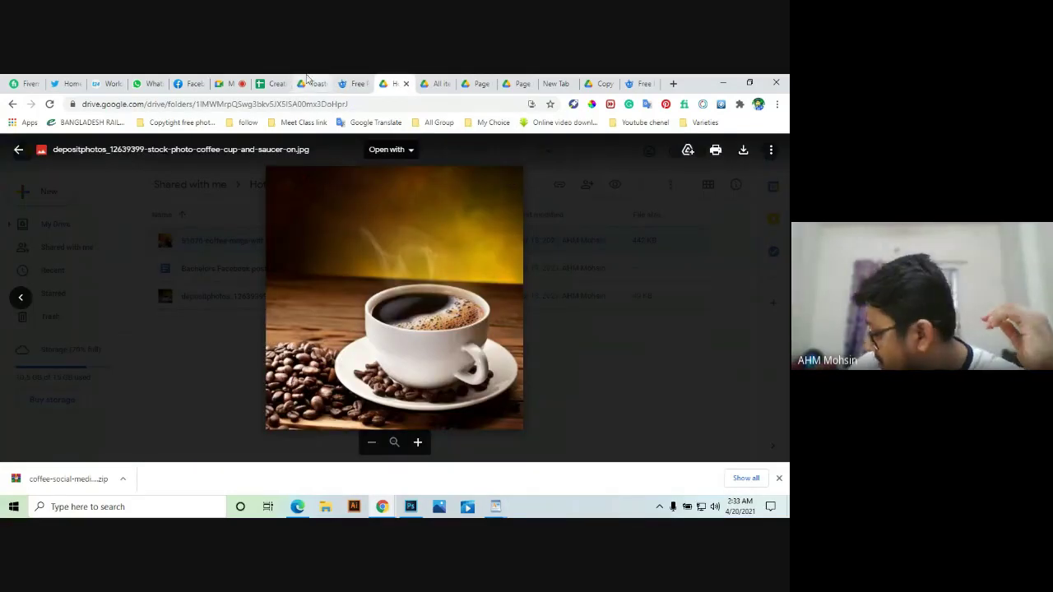
{"action": "left_click", "coordinate": [321, 83]}
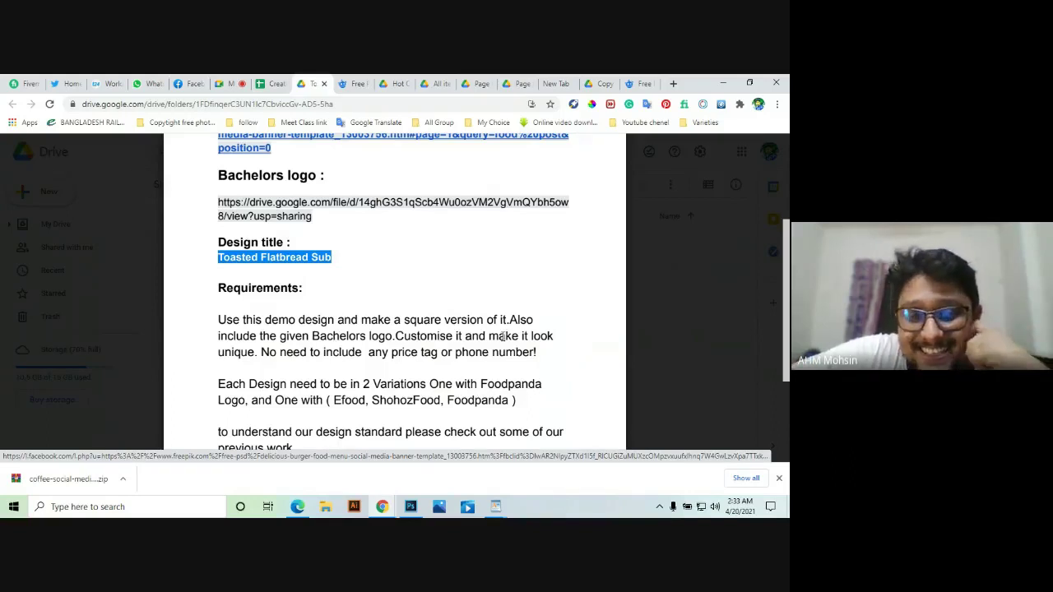
Step: Read through the Toasted Flatbread Sub brief from its requirements up to the title, and compare it with the Freepik burger template
{"action": "scroll", "coordinate": [502, 336], "scroll_direction": "down", "scroll_amount": 1}
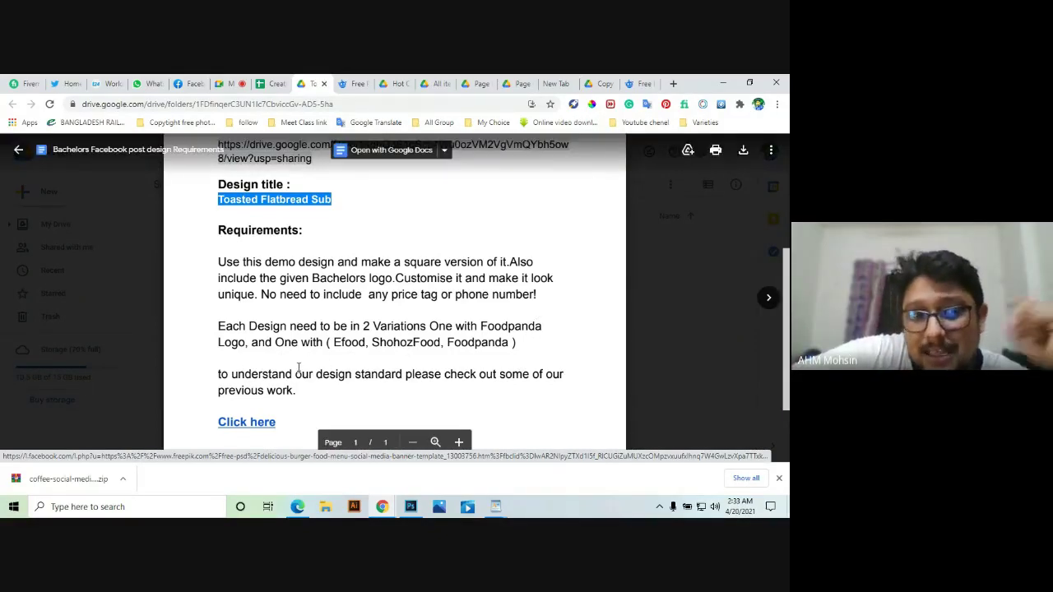
{"action": "scroll", "coordinate": [316, 306], "scroll_direction": "up", "scroll_amount": 1}
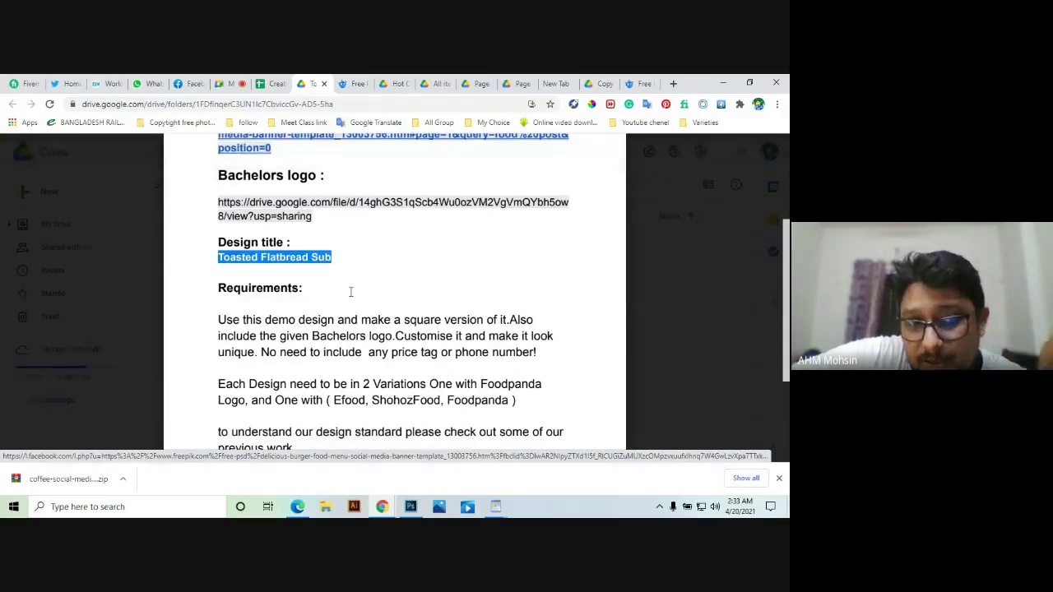
{"action": "scroll", "coordinate": [337, 305], "scroll_direction": "up", "scroll_amount": 1}
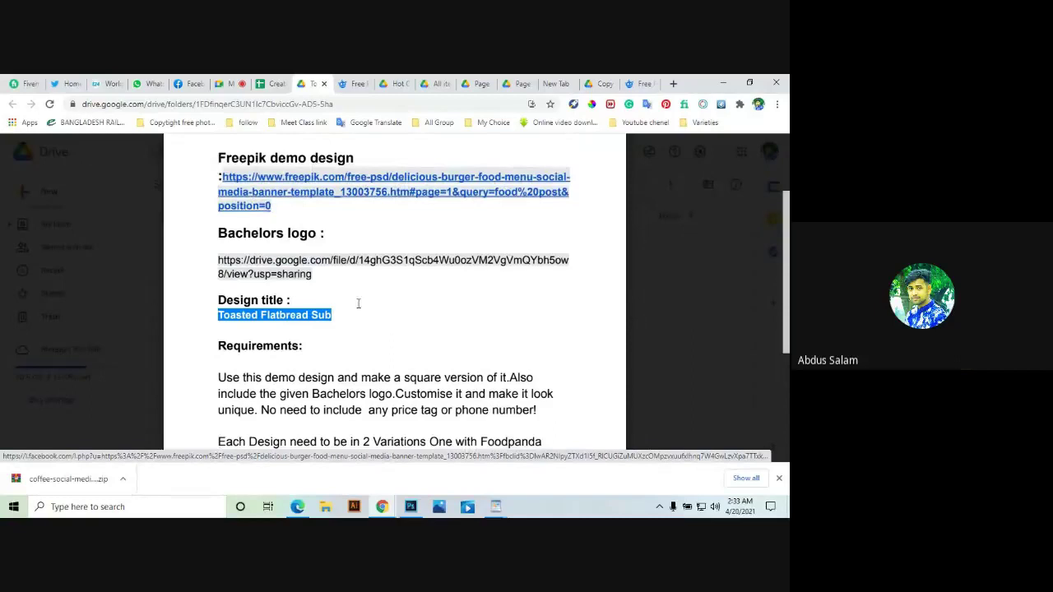
{"action": "scroll", "coordinate": [358, 304], "scroll_direction": "up", "scroll_amount": 2}
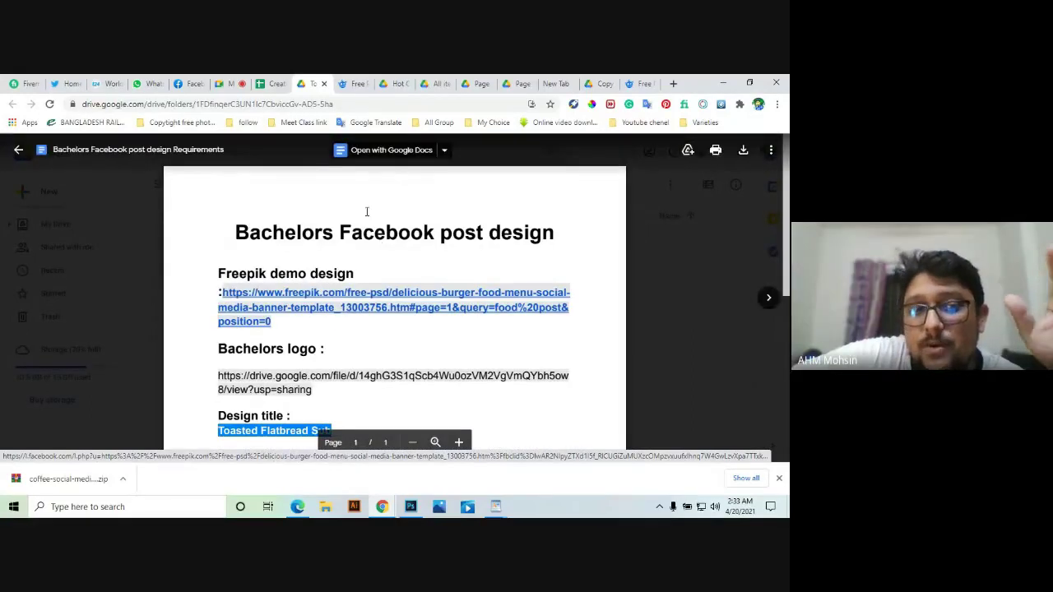
{"action": "left_click", "coordinate": [350, 84]}
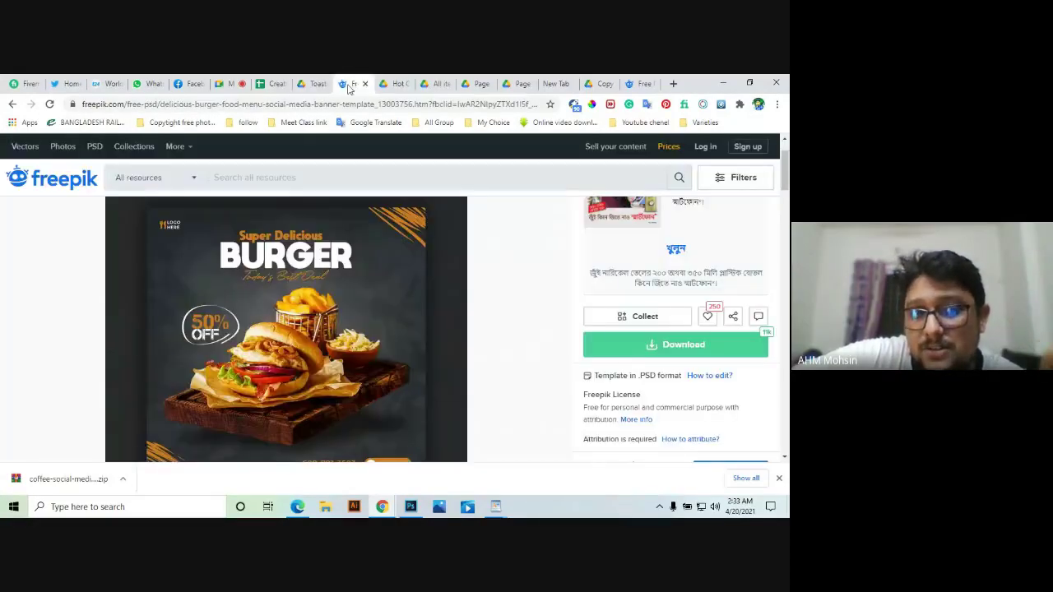
{"action": "scroll", "coordinate": [468, 285], "scroll_direction": "down", "scroll_amount": 1}
{"action": "scroll", "coordinate": [471, 273], "scroll_direction": "up", "scroll_amount": 1}
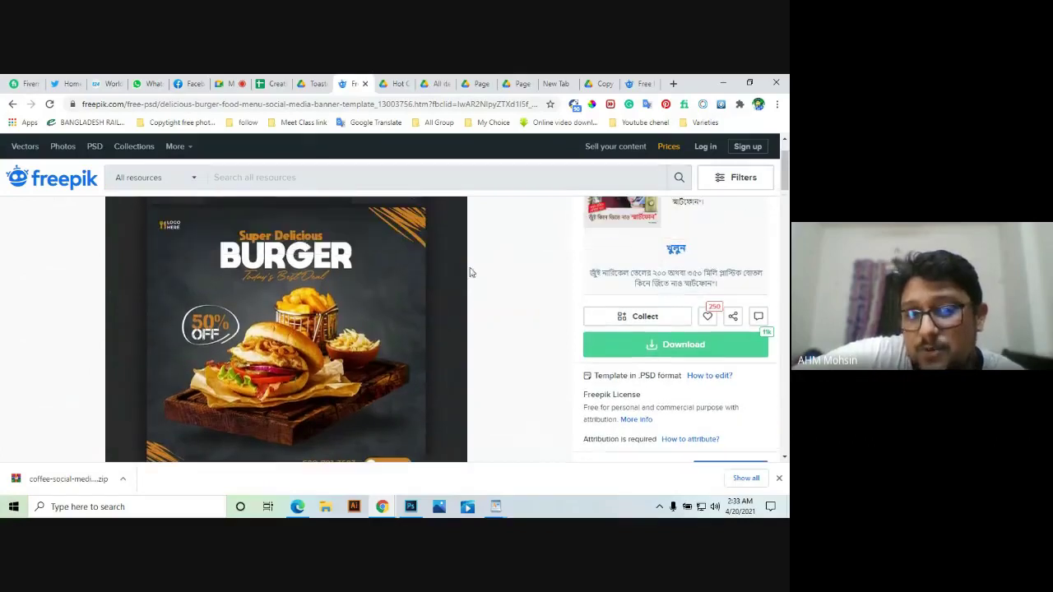
Step: Close the browser tabs with the 4 Season Pizza sample and the two Google Drive file pages
{"action": "left_click", "coordinate": [396, 84]}
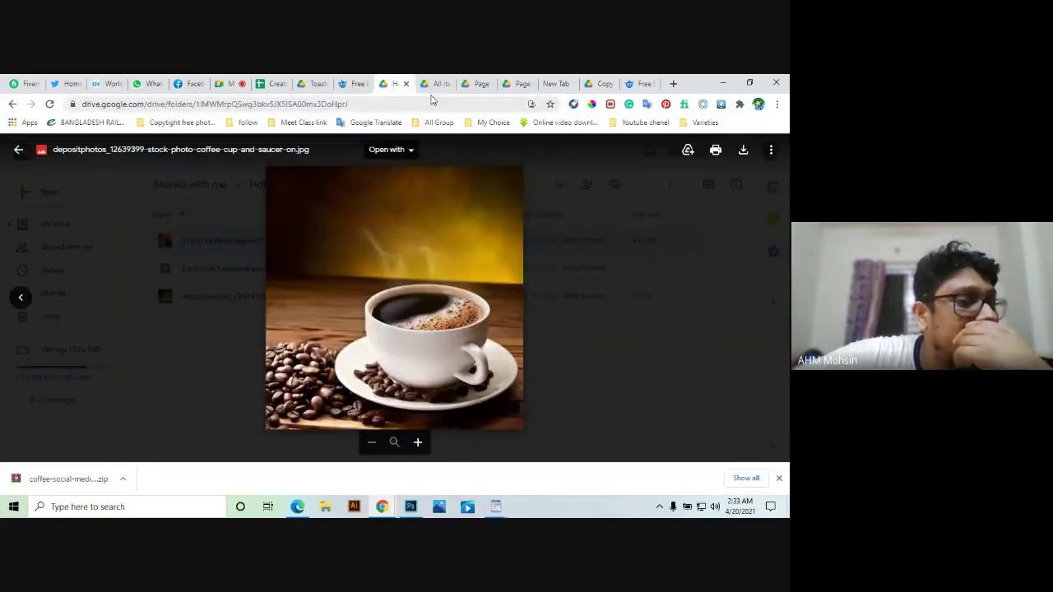
{"action": "left_click", "coordinate": [441, 84]}
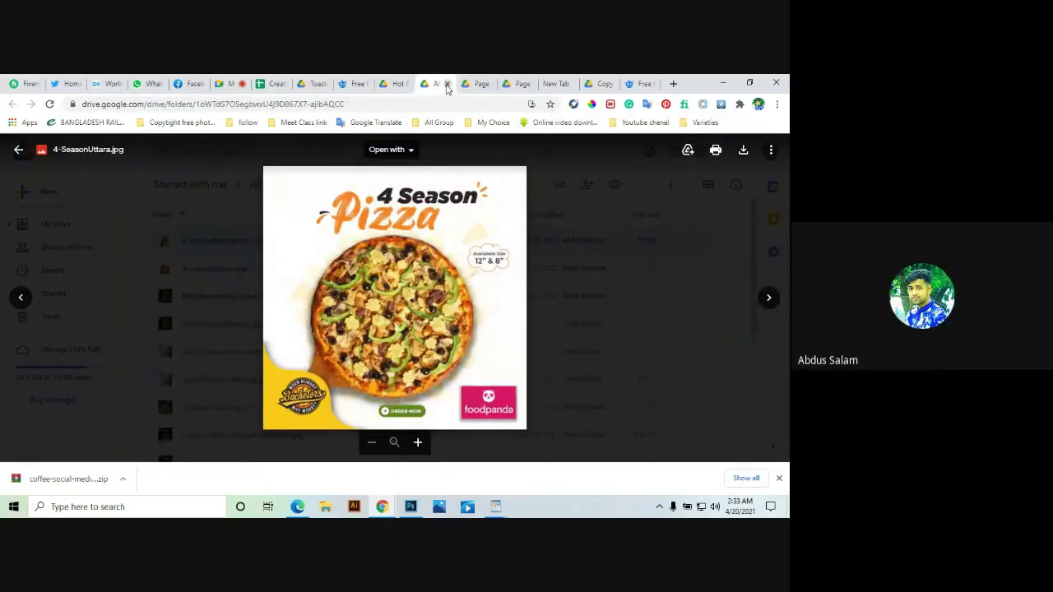
{"action": "left_click", "coordinate": [447, 84]}
{"action": "left_click", "coordinate": [447, 84]}
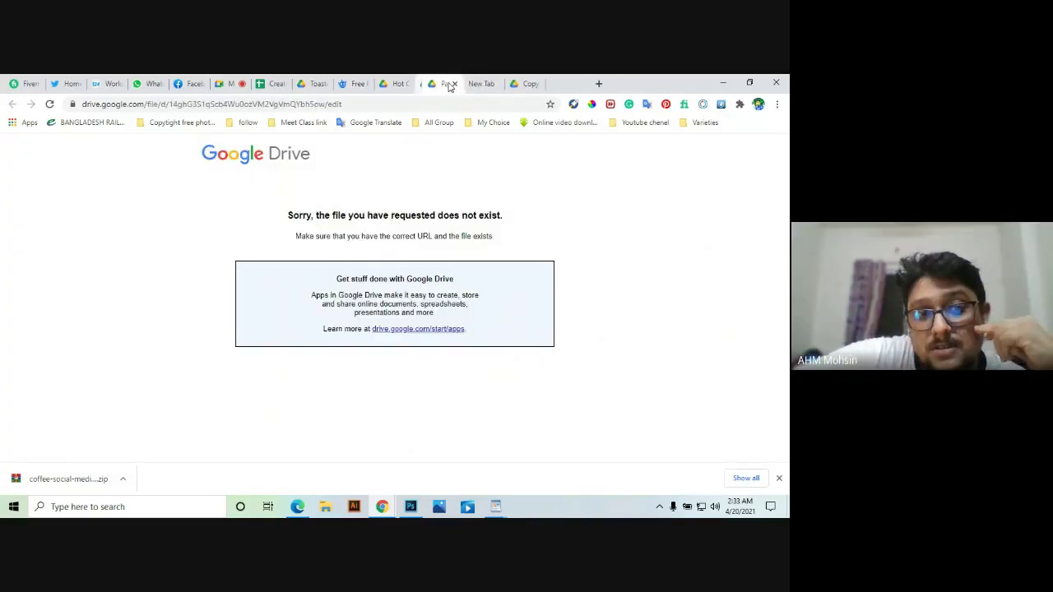
{"action": "left_click", "coordinate": [448, 85]}
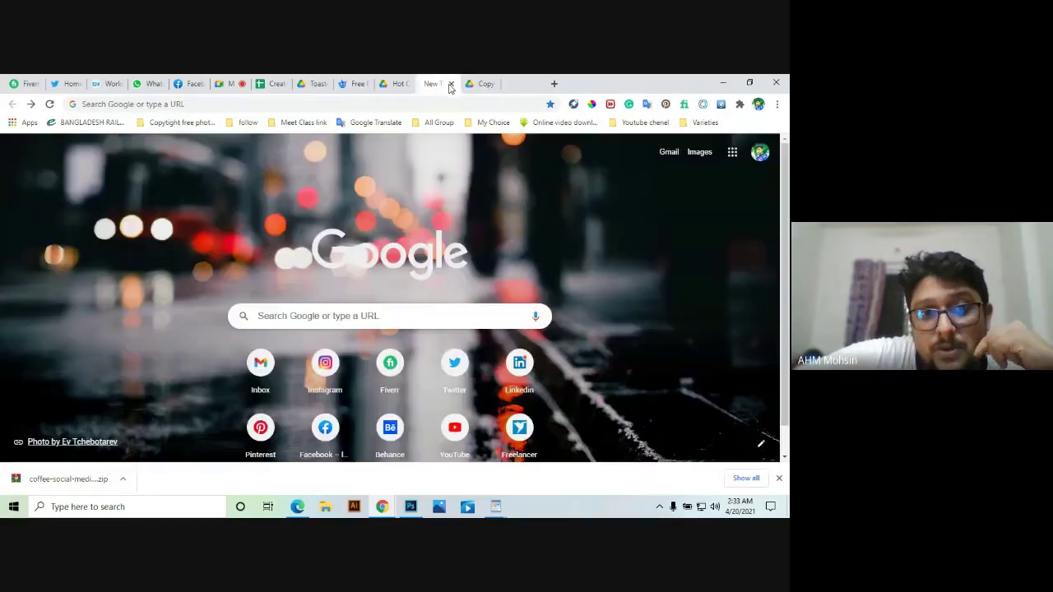
{"action": "left_click", "coordinate": [317, 84]}
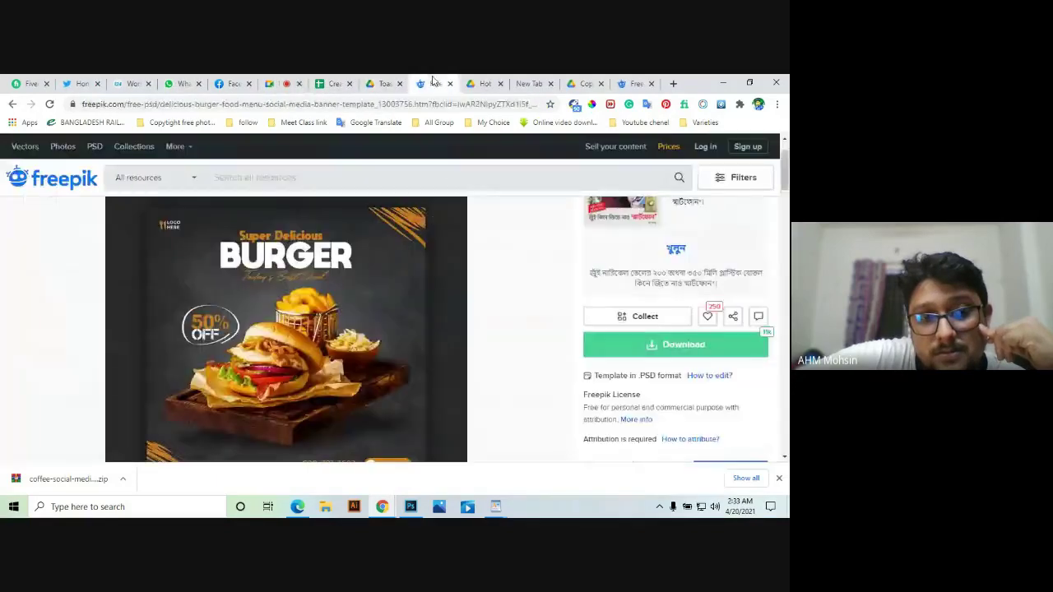
Step: Look at the Freepik burger template again and recheck the demo link, logo and design title in the Toasted Flatbread Sub brief
{"action": "left_click", "coordinate": [431, 83]}
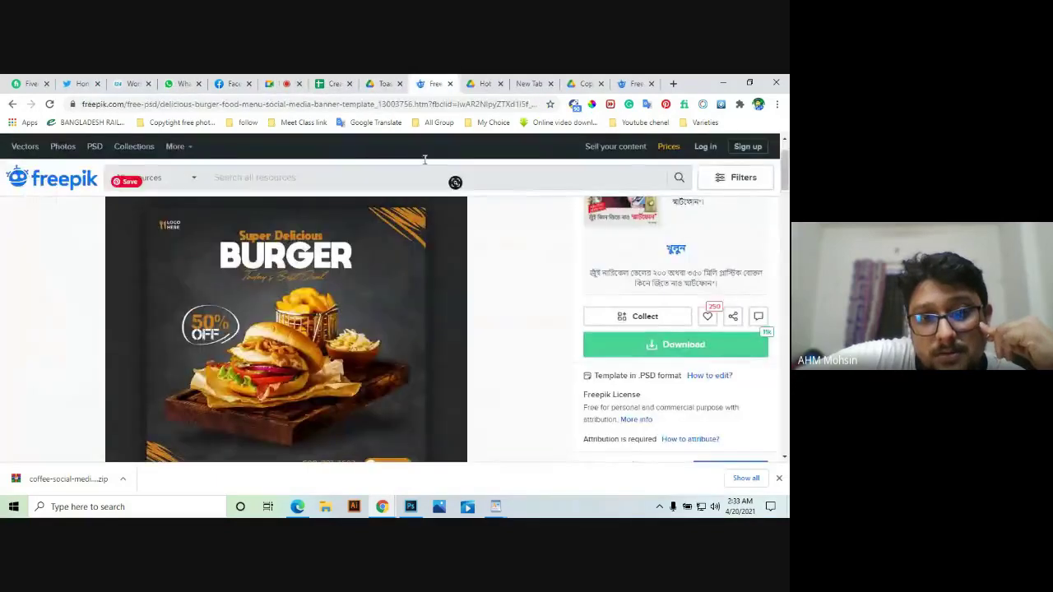
{"action": "left_click", "coordinate": [484, 83]}
{"action": "left_click", "coordinate": [385, 83]}
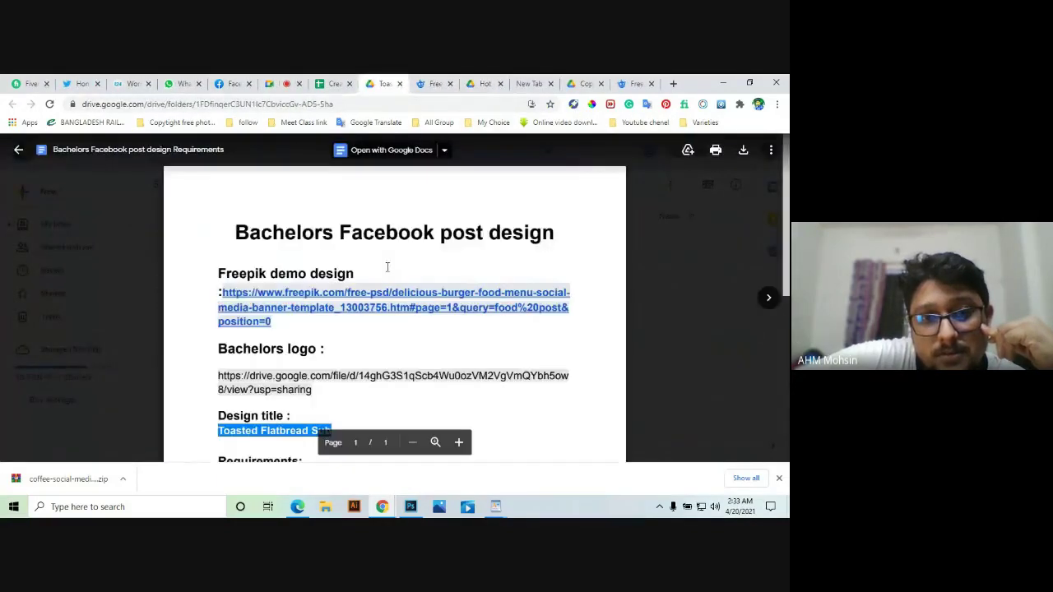
{"action": "scroll", "coordinate": [320, 329], "scroll_direction": "down", "scroll_amount": 2}
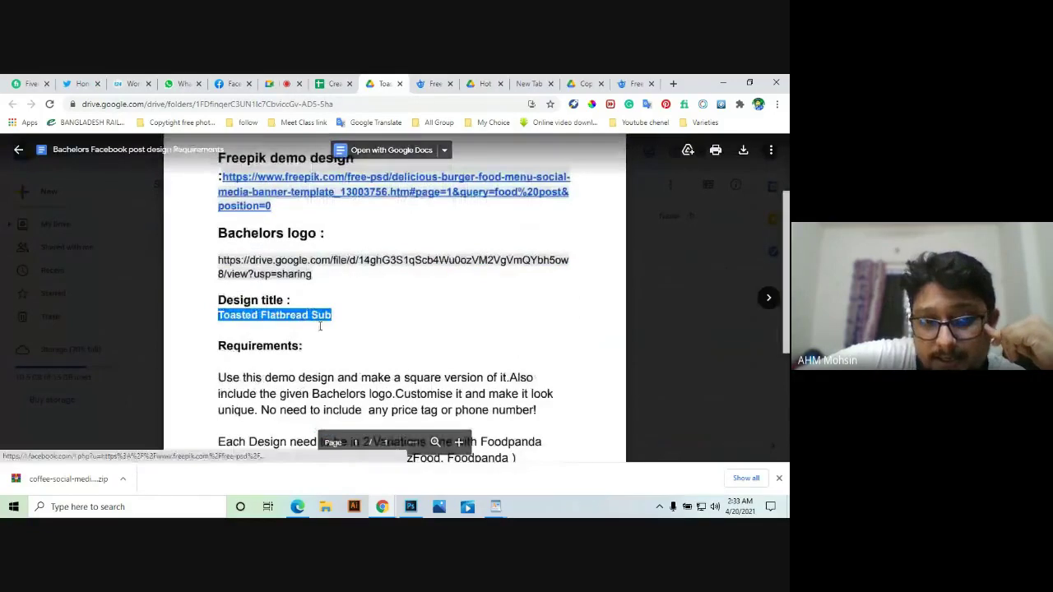
{"action": "scroll", "coordinate": [313, 280], "scroll_direction": "up", "scroll_amount": 3}
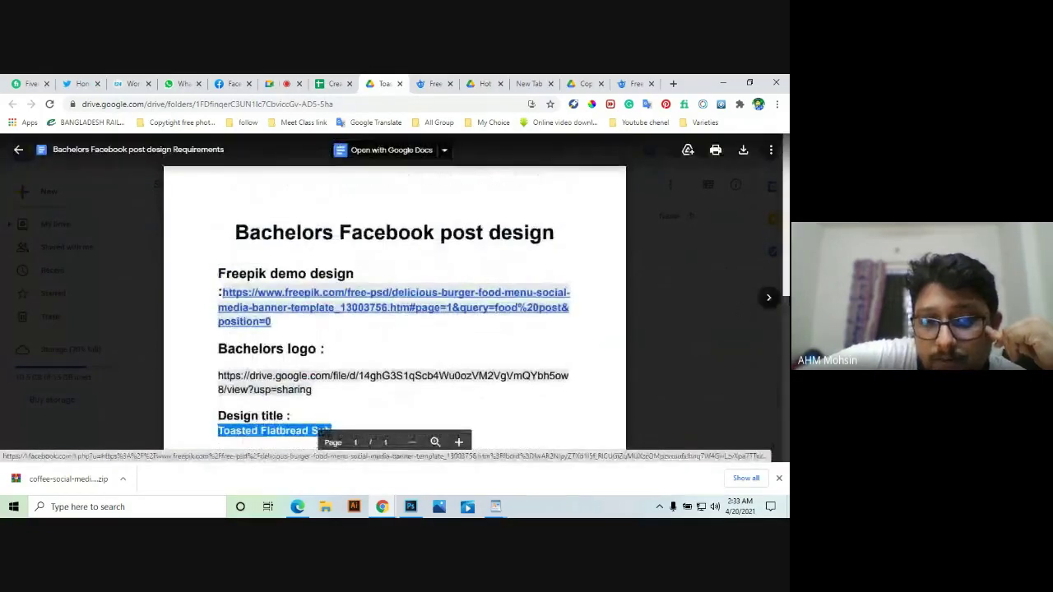
Step: Bring up the sandwich photo in the Toasted Flatbread Sub folder and compare it with the Freepik burger template
{"action": "left_click", "coordinate": [768, 297]}
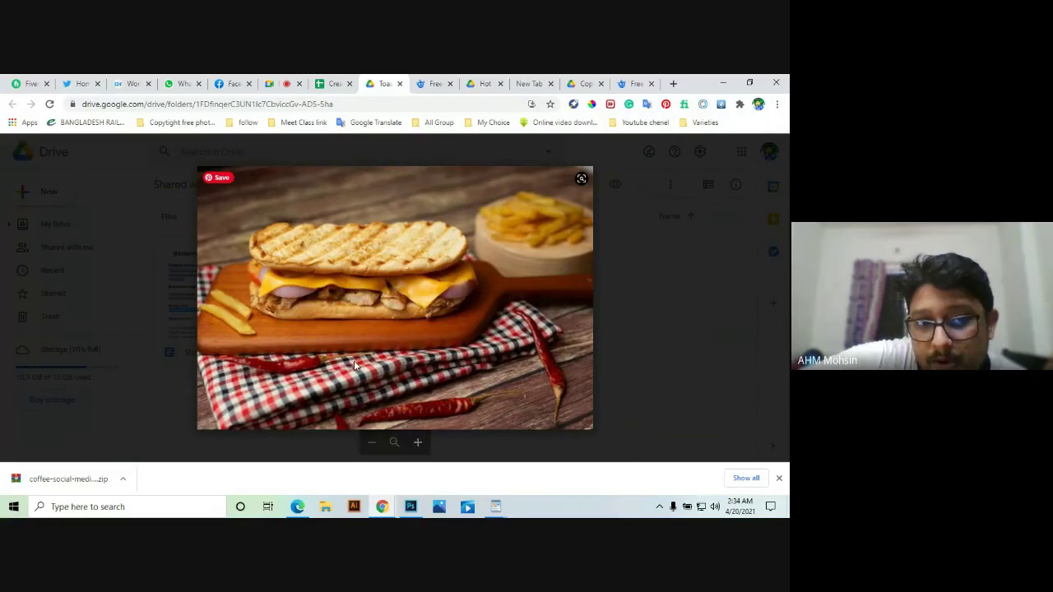
{"action": "left_click", "coordinate": [421, 84]}
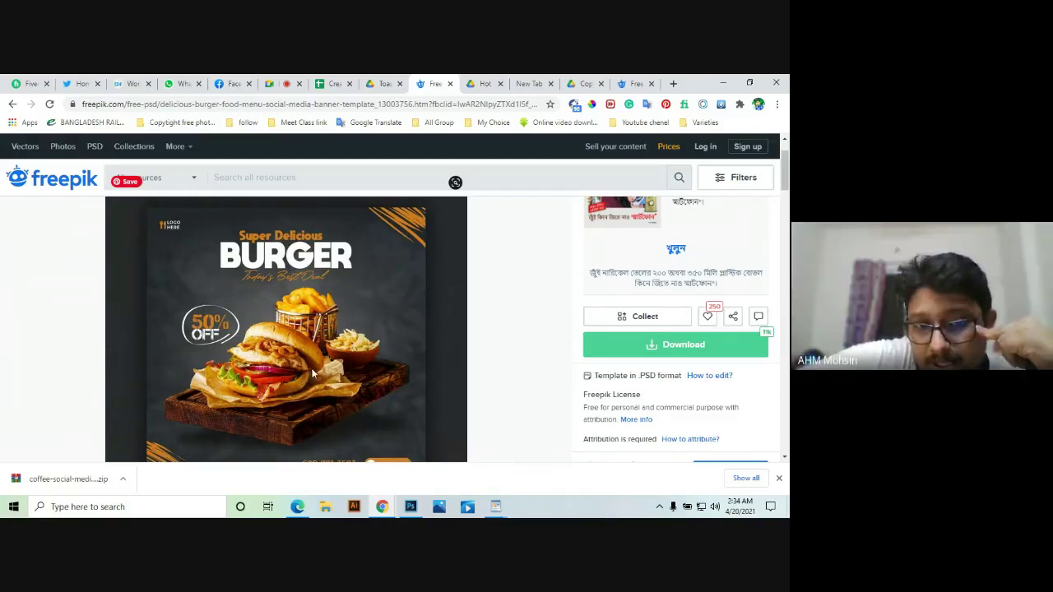
{"action": "left_click", "coordinate": [384, 83]}
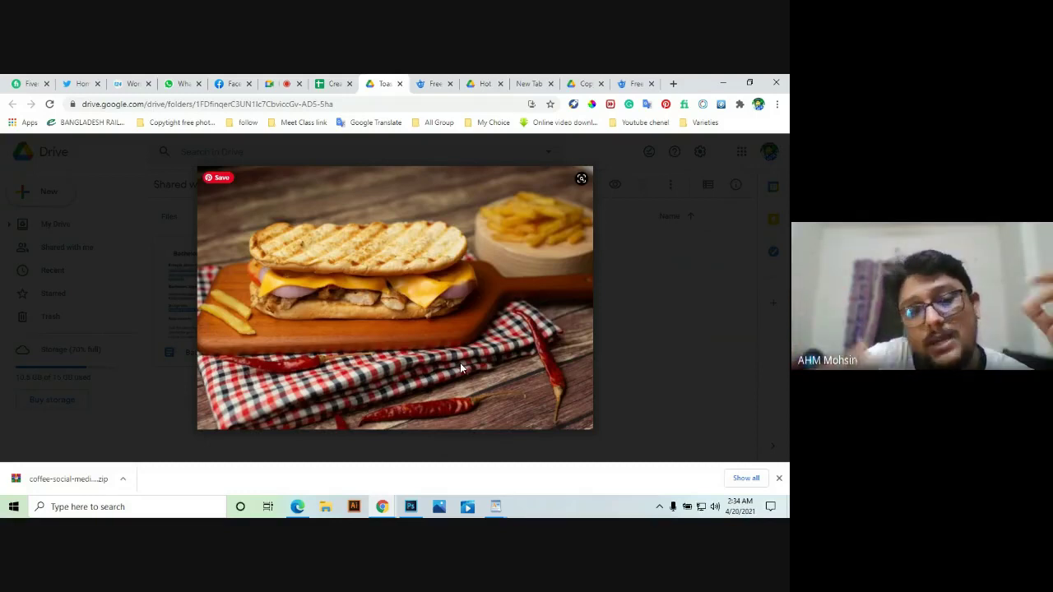
{"action": "mouse_move", "coordinate": [279, 377]}
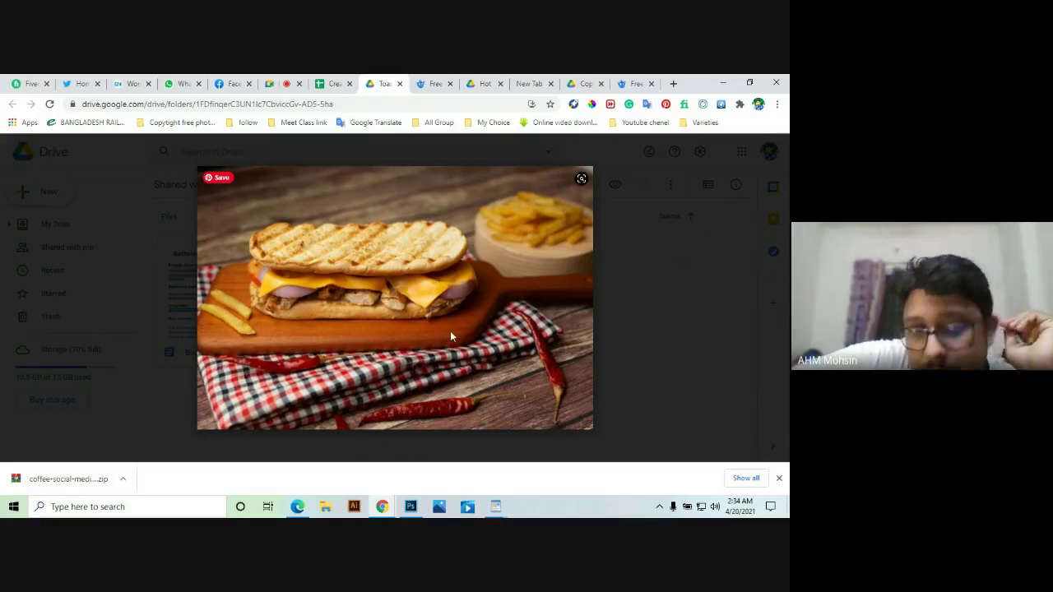
Step: In the Creative Team OrderDesign Work Flow worksheet, assign the Toasted Flatbread Sub project to the fourth listed team member under Taken By
{"action": "left_click", "coordinate": [330, 81]}
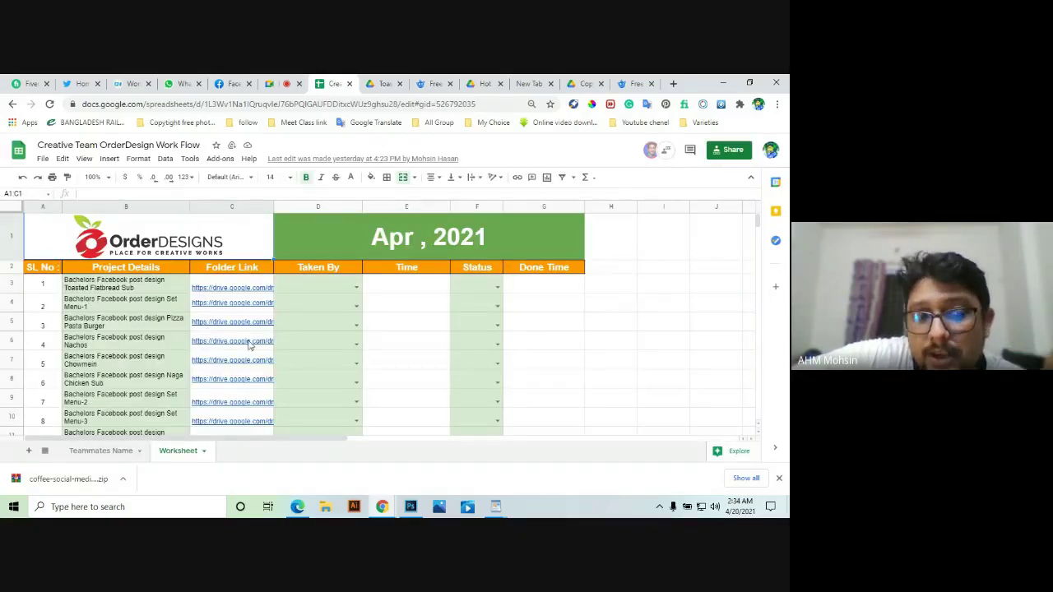
{"action": "left_click", "coordinate": [356, 289]}
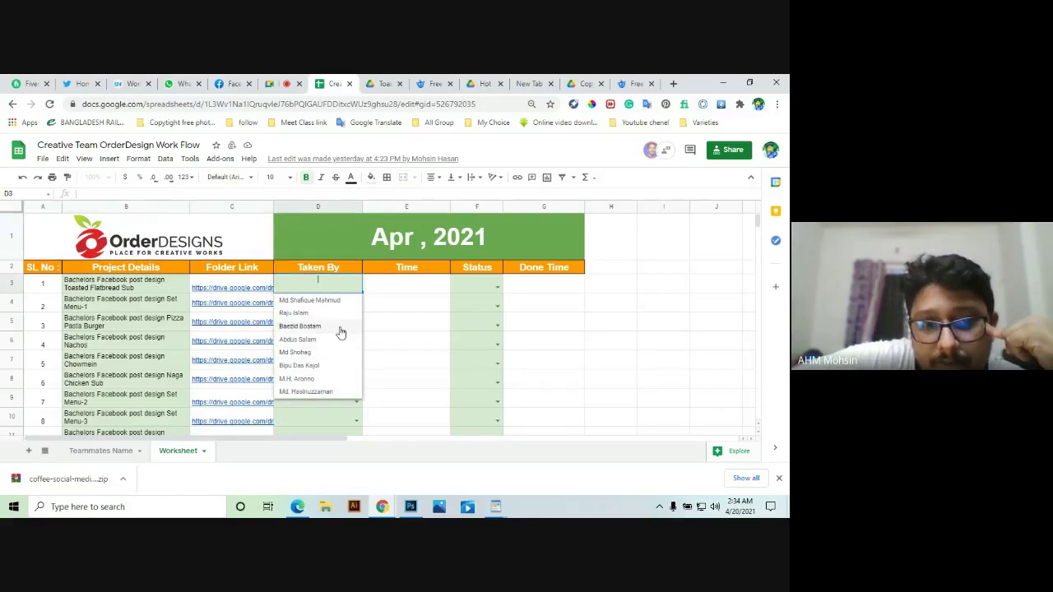
{"action": "left_click", "coordinate": [298, 339]}
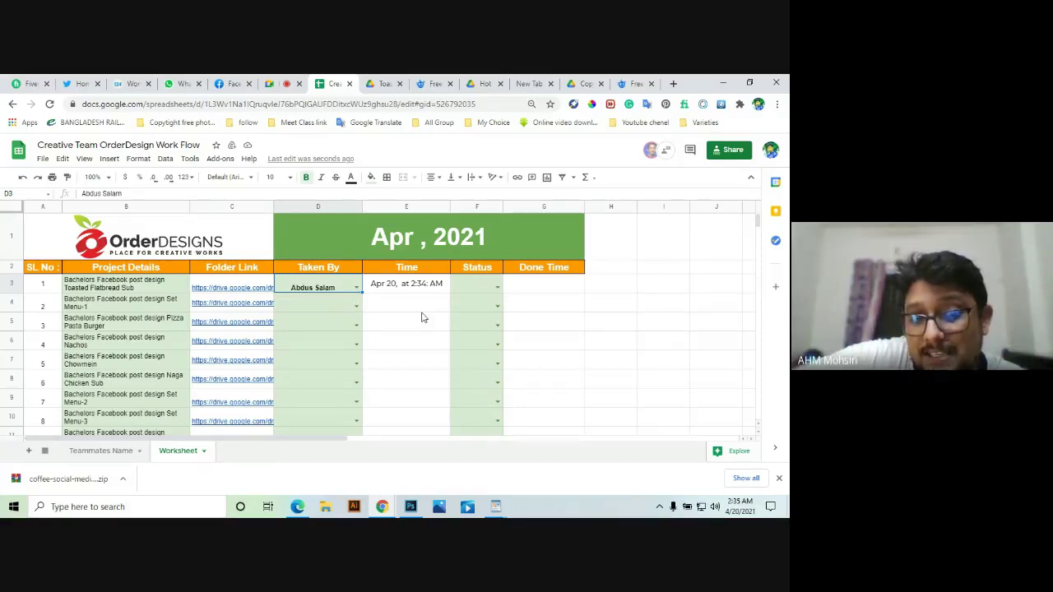
Step: Check the Time and Done Time cells beside the Toasted Flatbread Sub project and set its Status to Done
{"action": "left_click", "coordinate": [497, 286]}
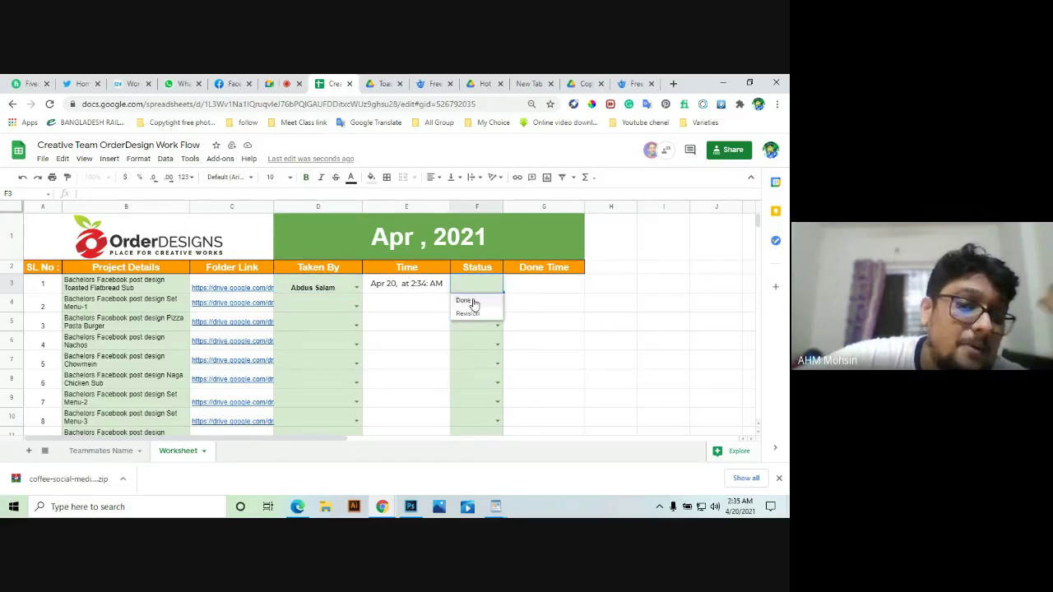
{"action": "left_click", "coordinate": [390, 303]}
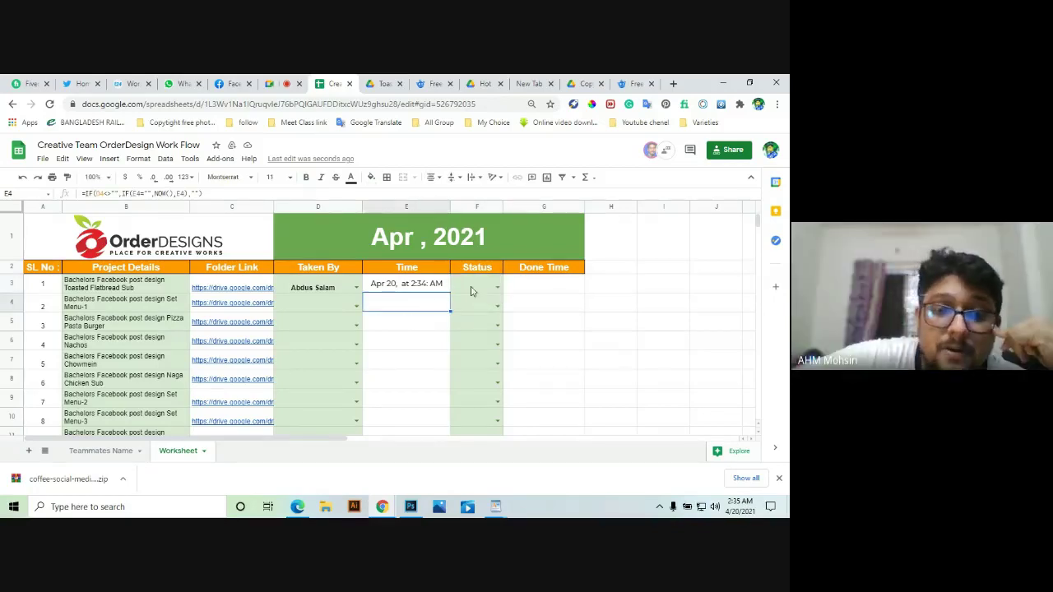
{"action": "left_click", "coordinate": [496, 288]}
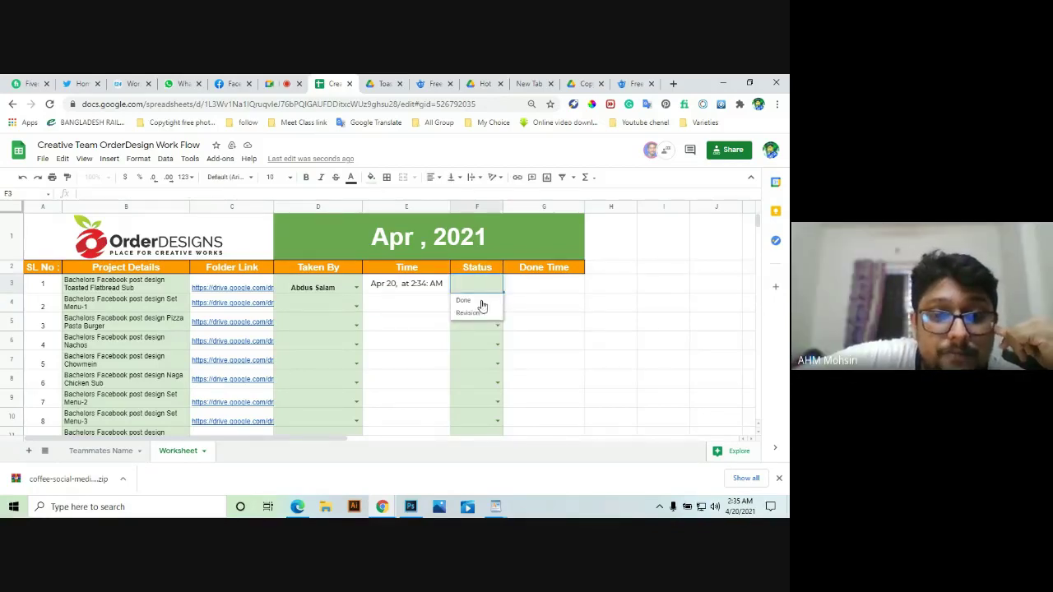
{"action": "left_click", "coordinate": [550, 311]}
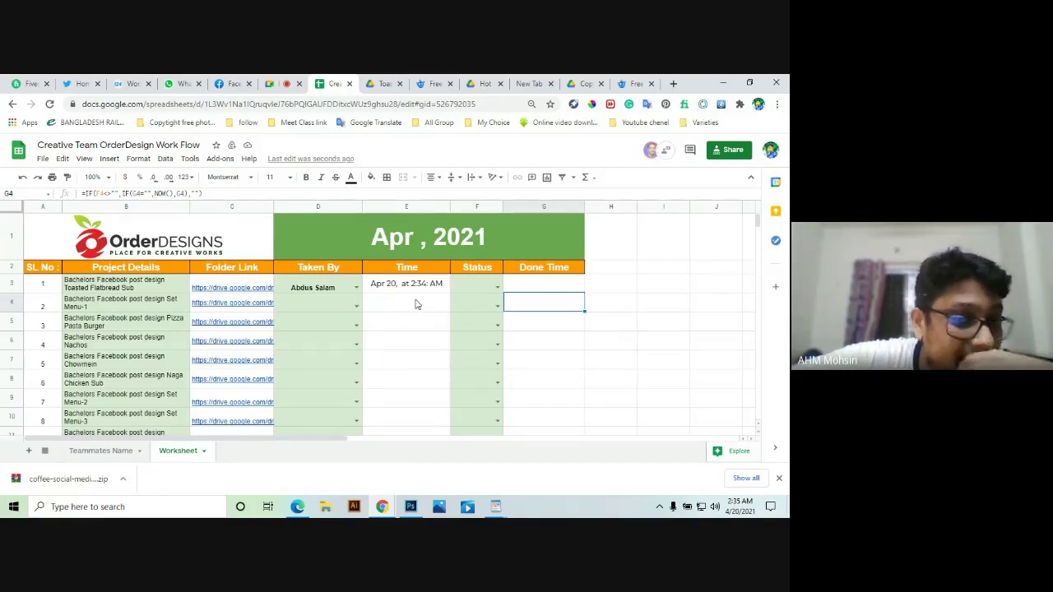
{"action": "left_click", "coordinate": [549, 284]}
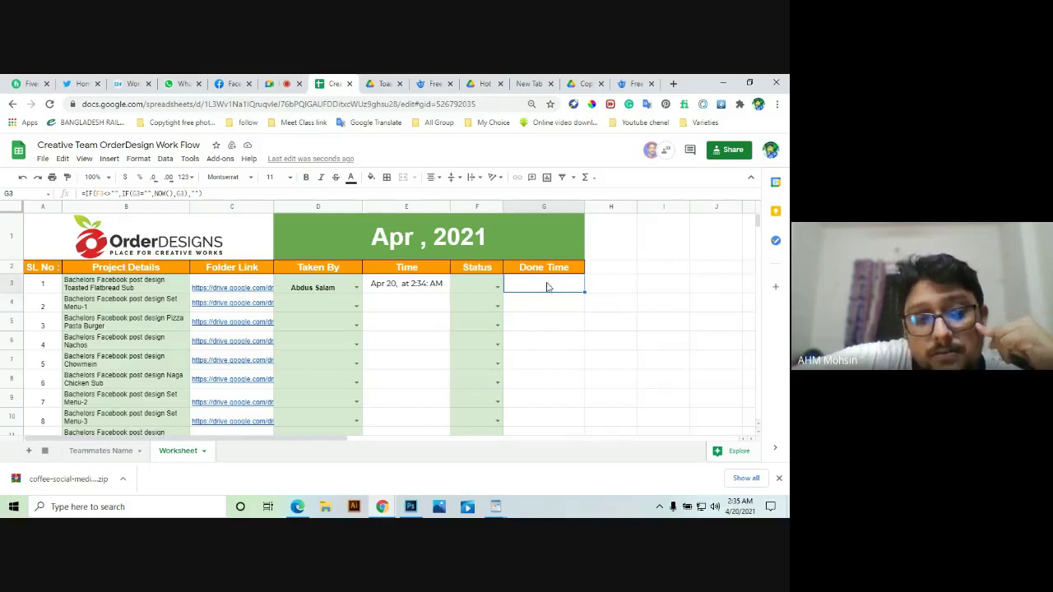
{"action": "left_click", "coordinate": [496, 288]}
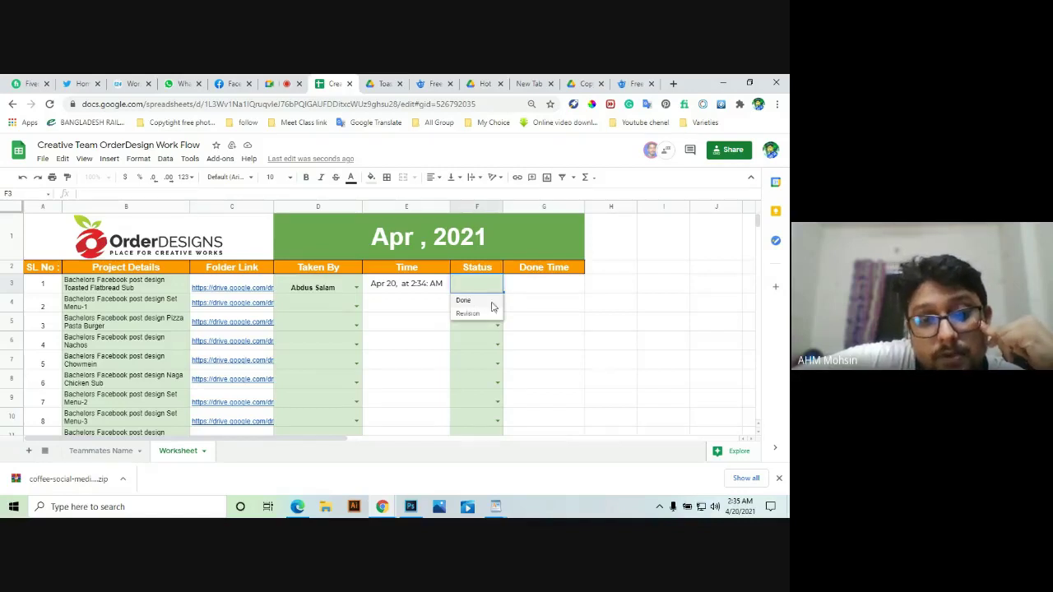
{"action": "left_click", "coordinate": [492, 302]}
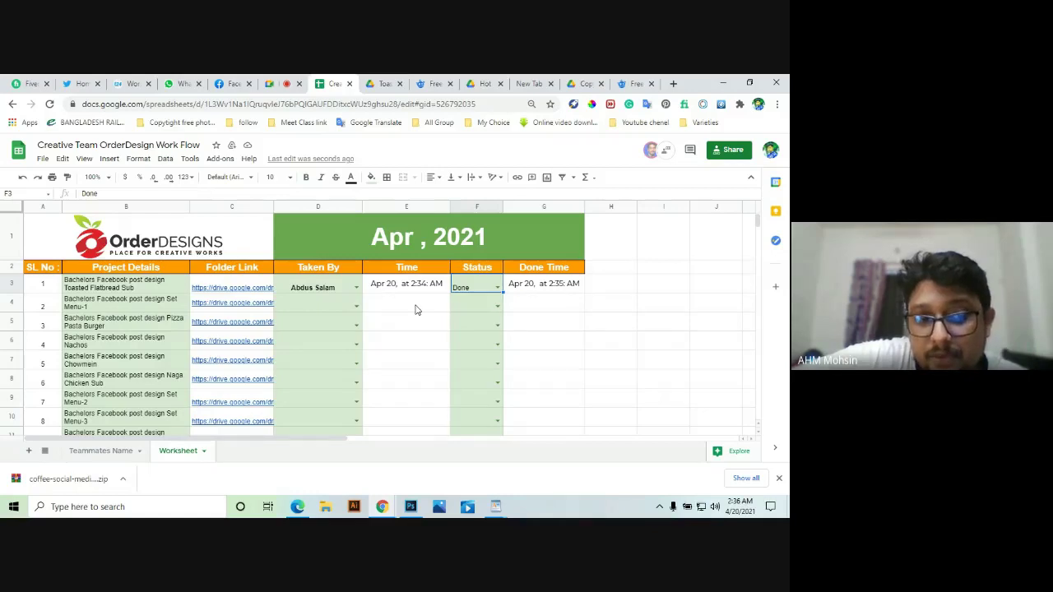
Step: Look over the remaining worksheet projects, review the done projects and earnings in the Teammates Name sheet, and return to the Worksheet
{"action": "scroll", "coordinate": [415, 310], "scroll_direction": "down", "scroll_amount": 3}
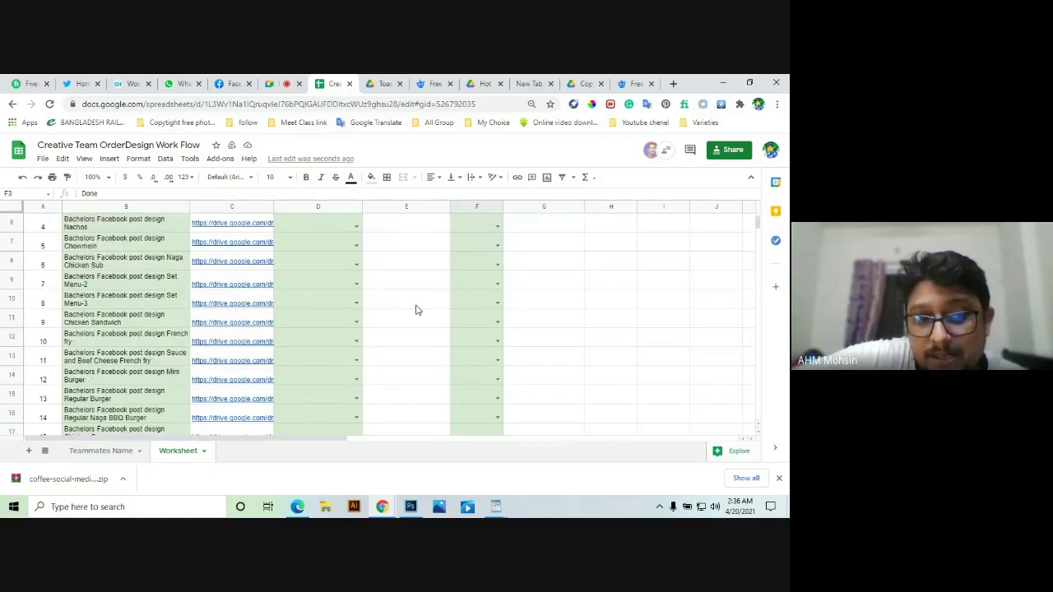
{"action": "scroll", "coordinate": [416, 309], "scroll_direction": "up", "scroll_amount": 3}
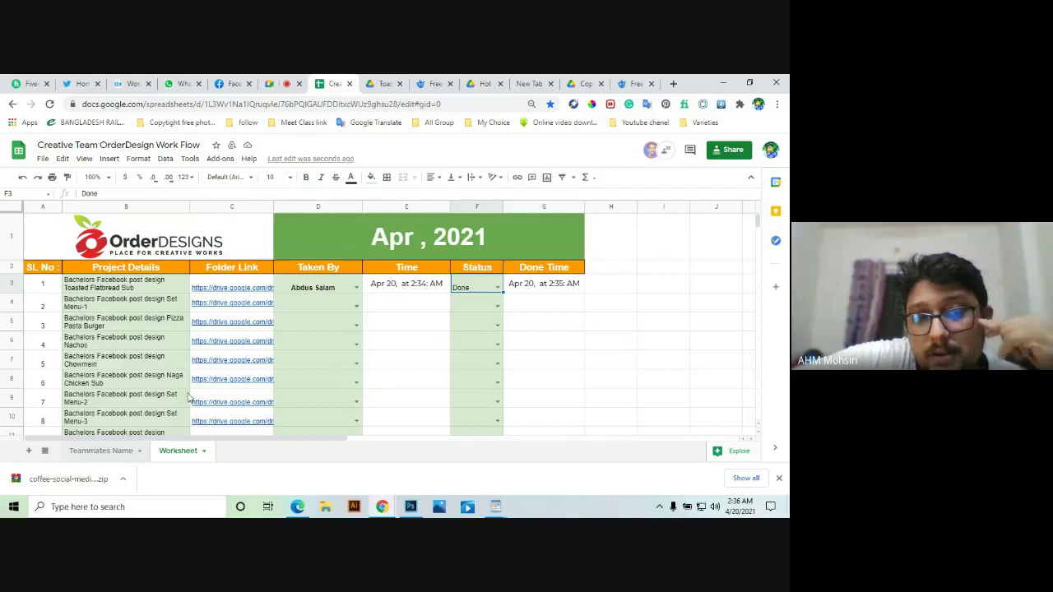
{"action": "left_click", "coordinate": [103, 452]}
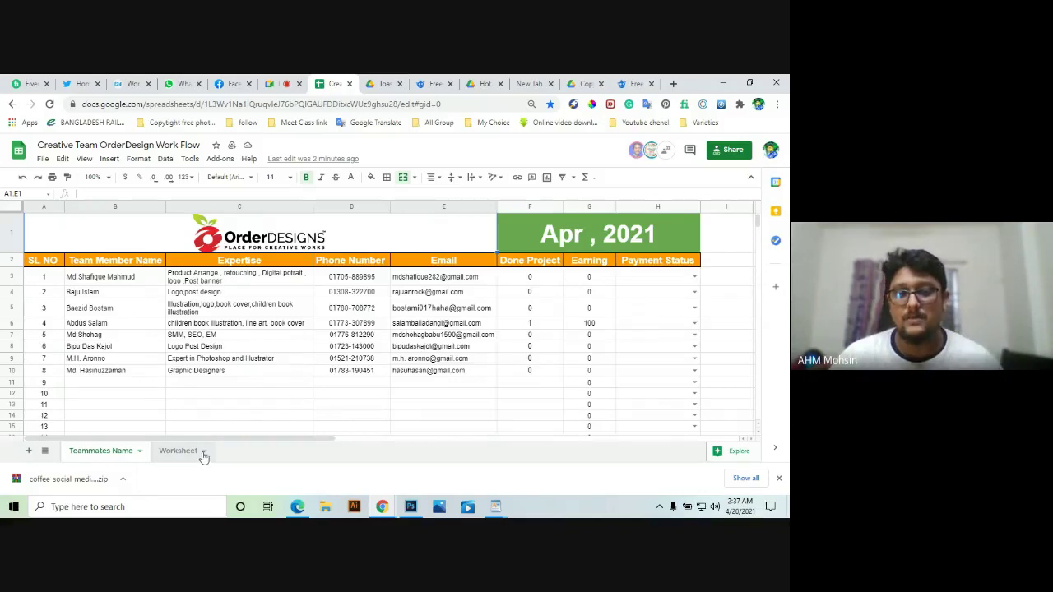
{"action": "left_click", "coordinate": [179, 451]}
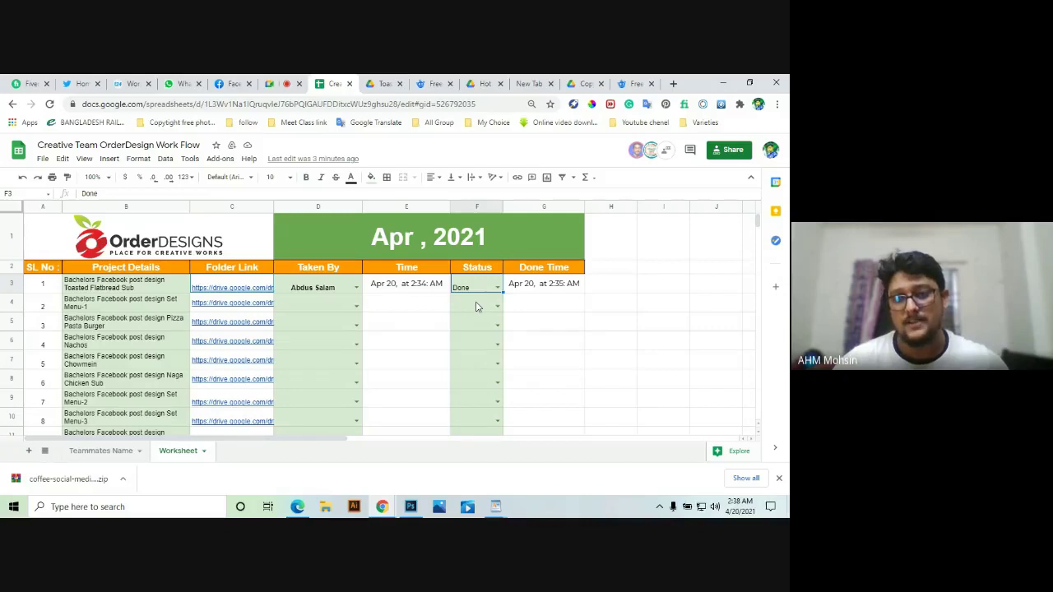
{"action": "left_click", "coordinate": [736, 508]}
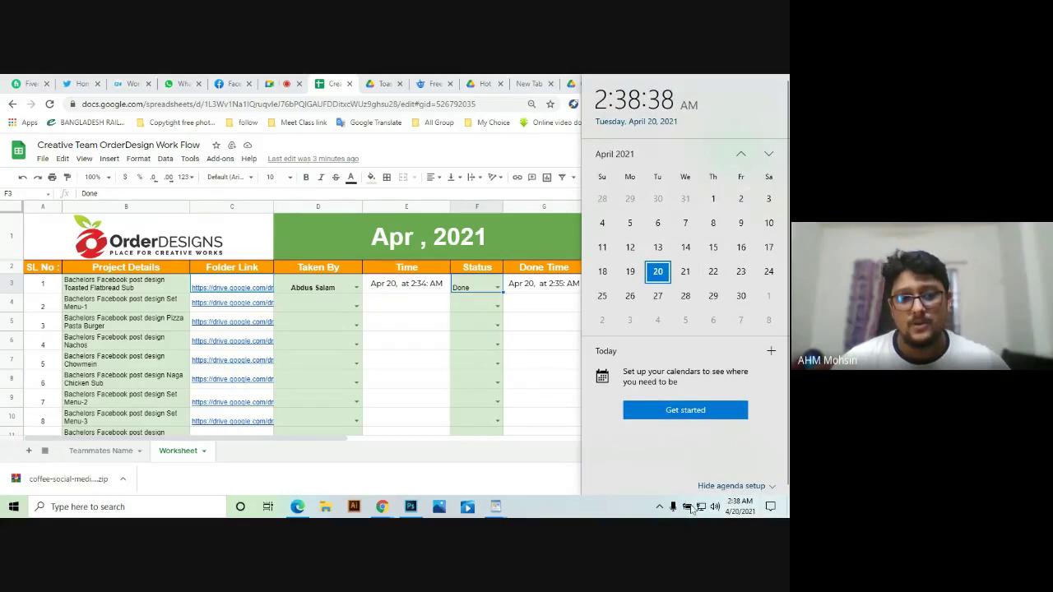
{"action": "left_click", "coordinate": [589, 507]}
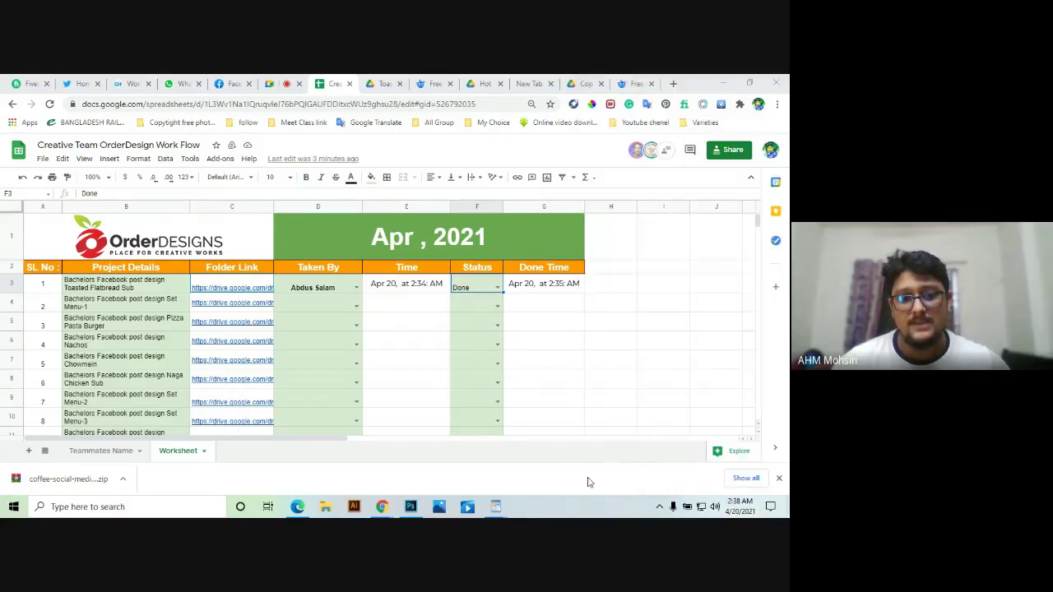
Step: Change the Toasted Flatbread Sub project's Status to Revision and check the done projects in the Teammates Name sheet before returning to the Worksheet
{"action": "left_click", "coordinate": [533, 306]}
{"action": "left_click", "coordinate": [485, 290]}
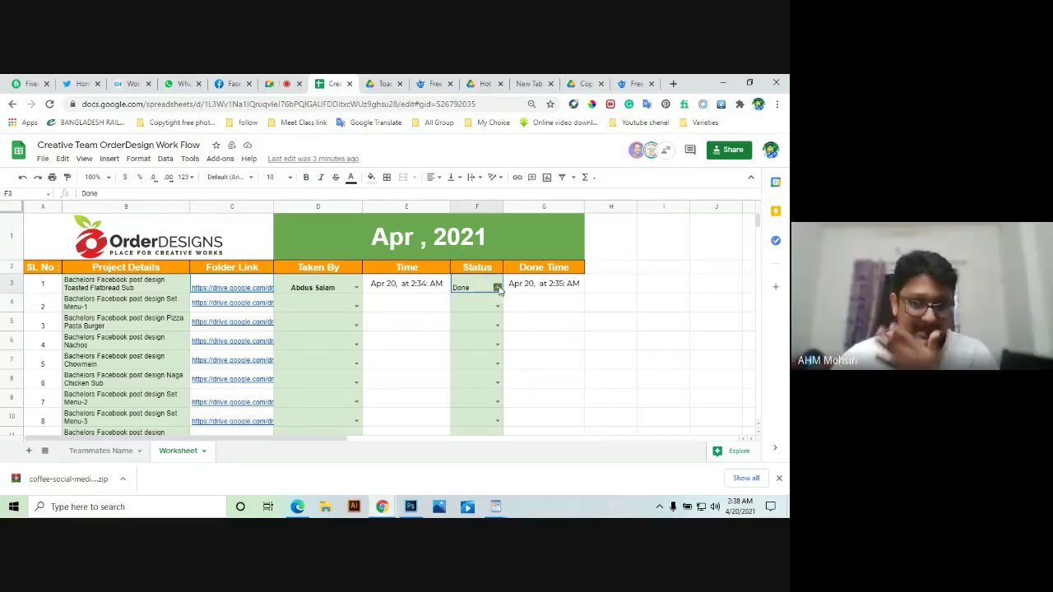
{"action": "left_click", "coordinate": [497, 288]}
{"action": "left_click", "coordinate": [550, 308]}
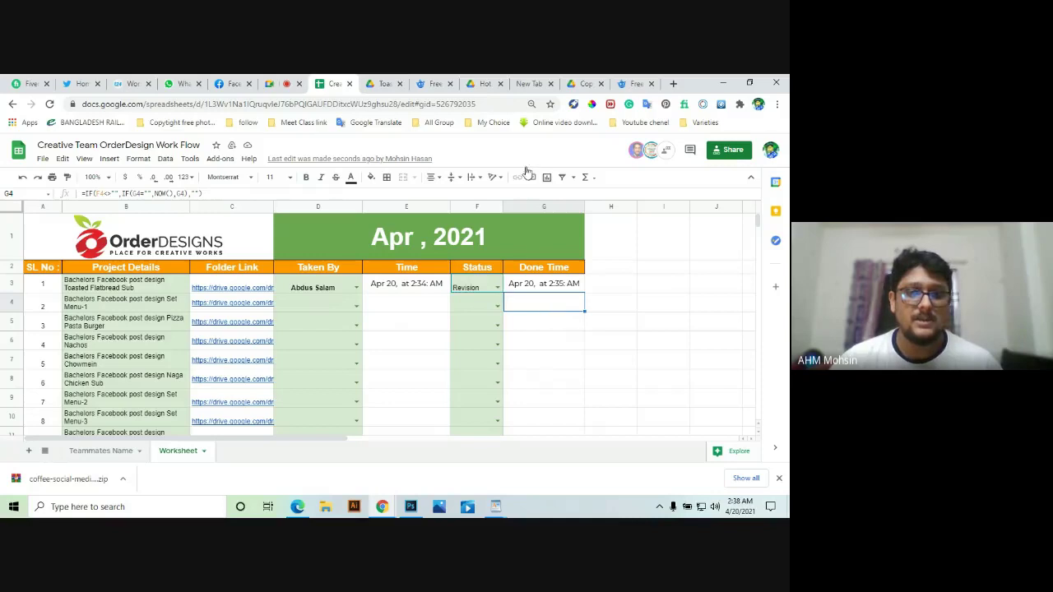
{"action": "left_click", "coordinate": [110, 459]}
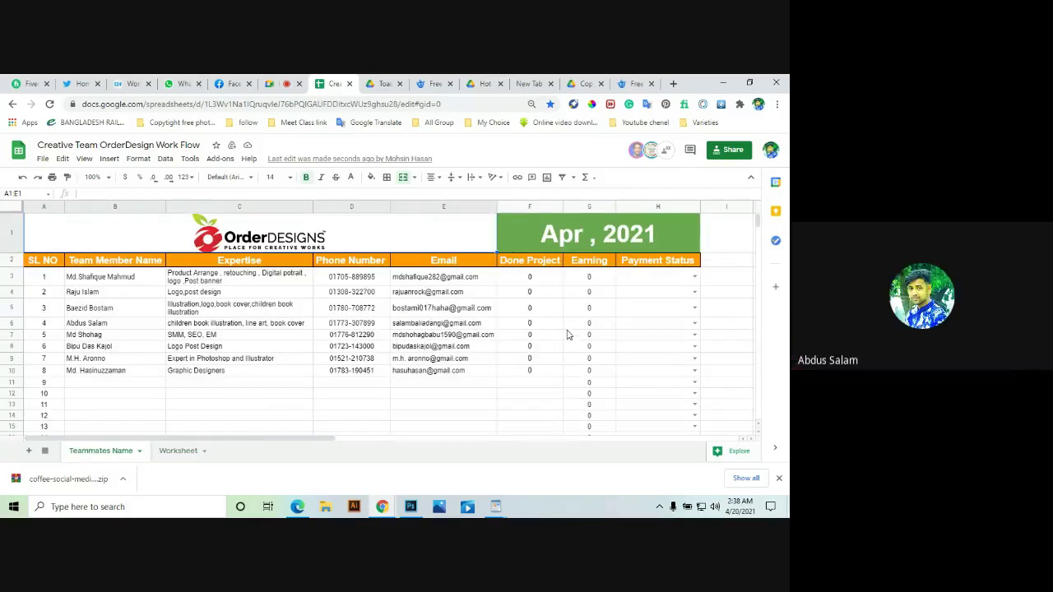
{"action": "left_click", "coordinate": [177, 453]}
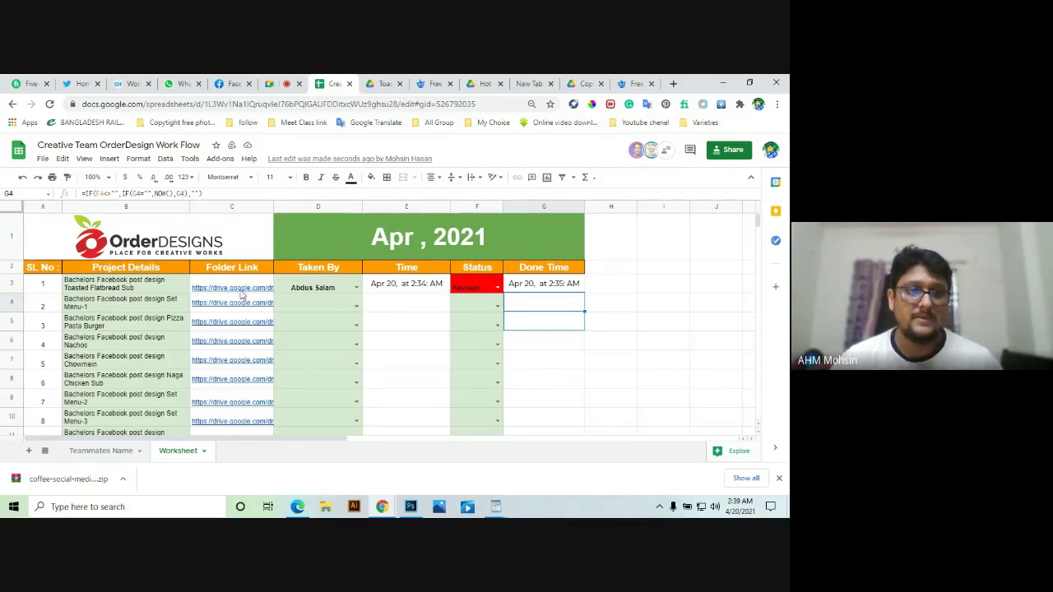
Step: Open the Toasted Flatbread Sub project's linked folder, review the sandwich photo with its feedback comments, and return to the Worksheet
{"action": "mouse_move", "coordinate": [238, 292]}
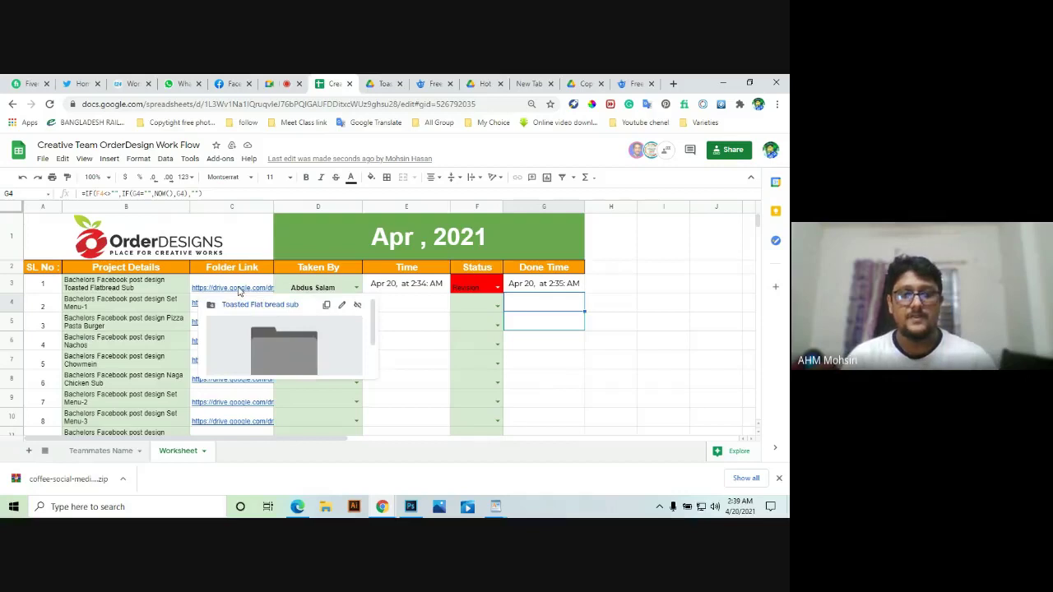
{"action": "left_click", "coordinate": [292, 345]}
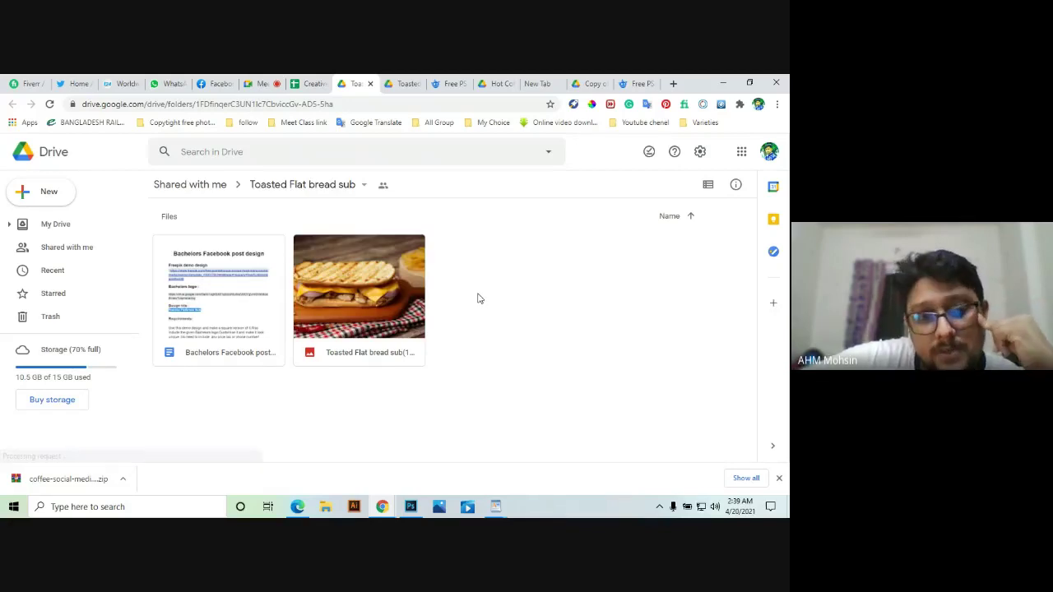
{"action": "left_click", "coordinate": [366, 291]}
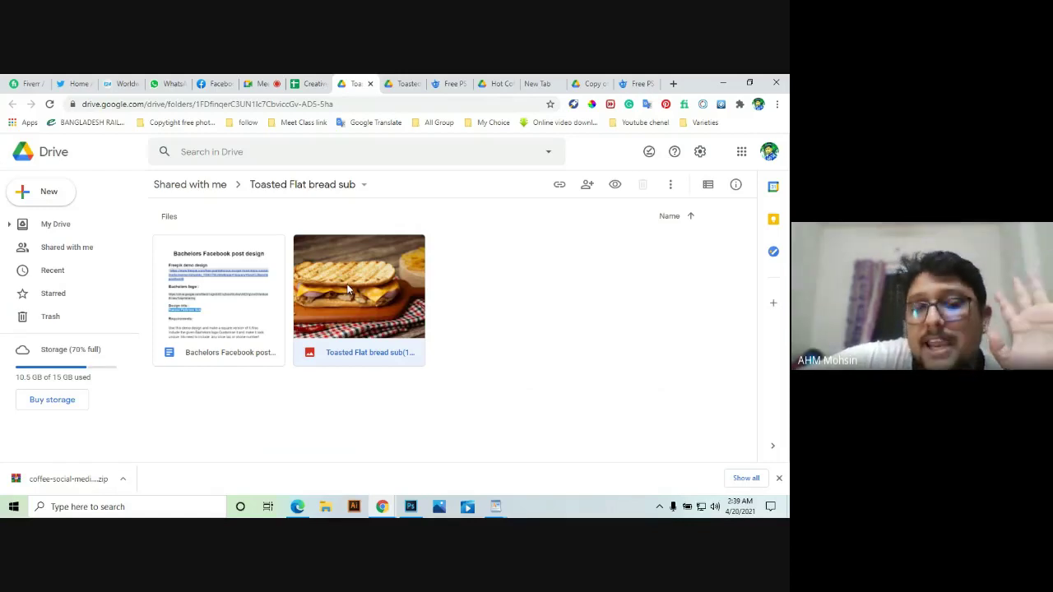
{"action": "double_click", "coordinate": [357, 282]}
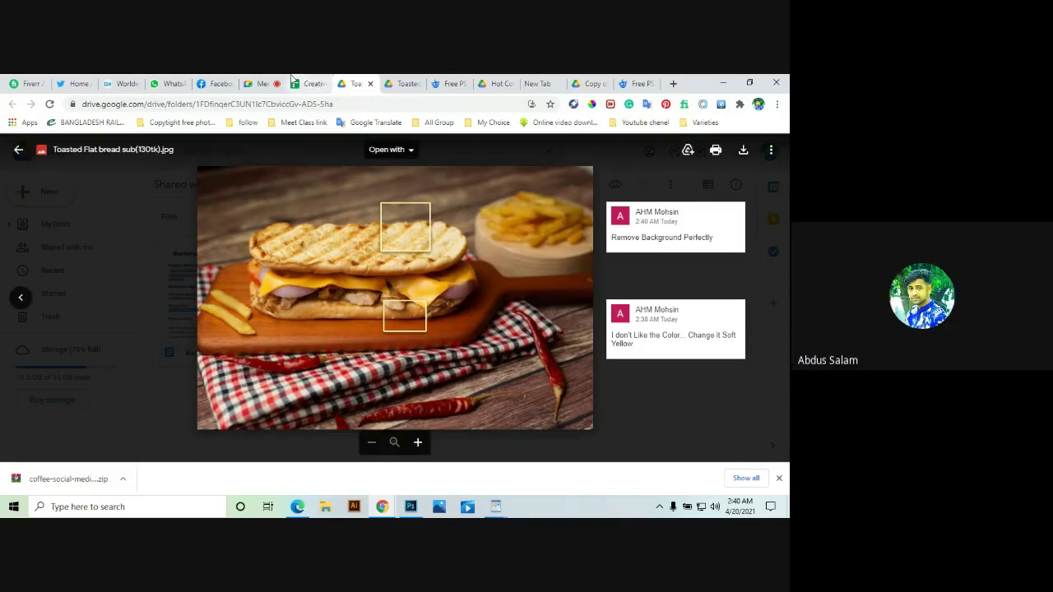
{"action": "left_click", "coordinate": [260, 84]}
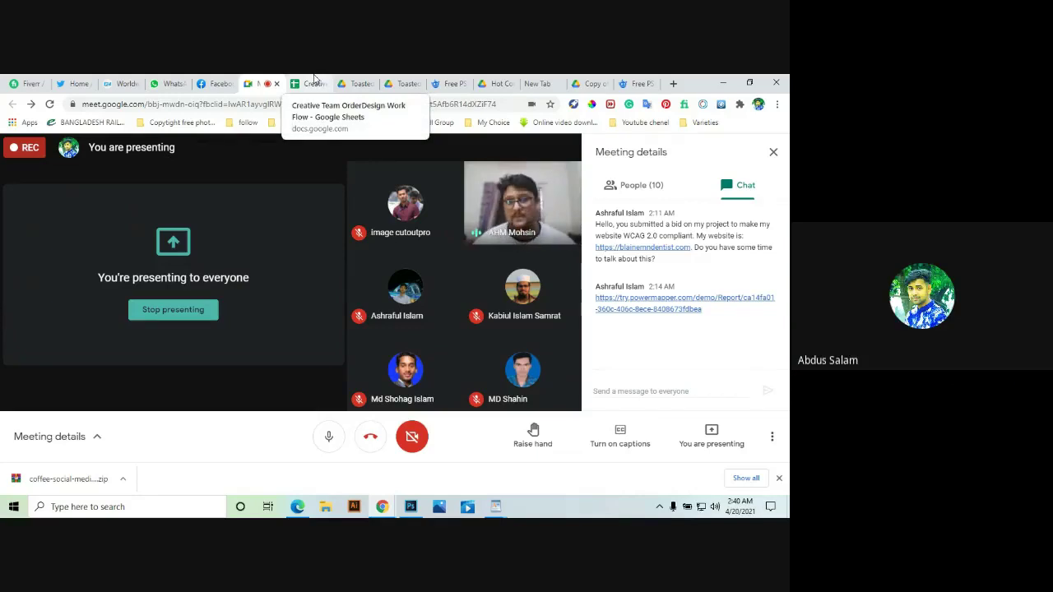
{"action": "left_click", "coordinate": [312, 82]}
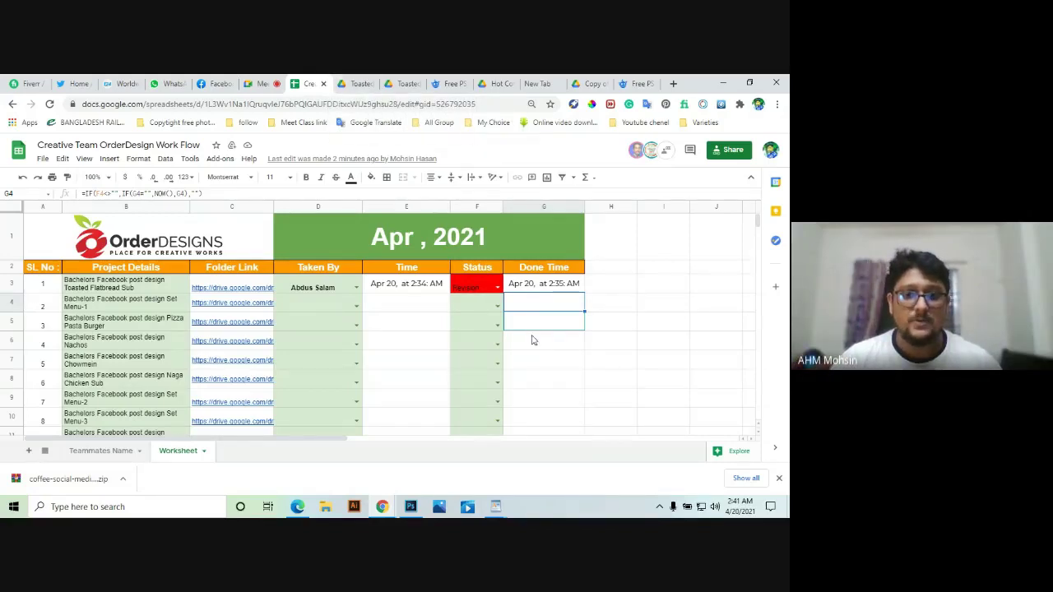
Step: Clear the Revision entry from the Toasted Flatbread Sub project's Status and set it to Done
{"action": "left_click", "coordinate": [485, 285]}
{"action": "left_click", "coordinate": [497, 288]}
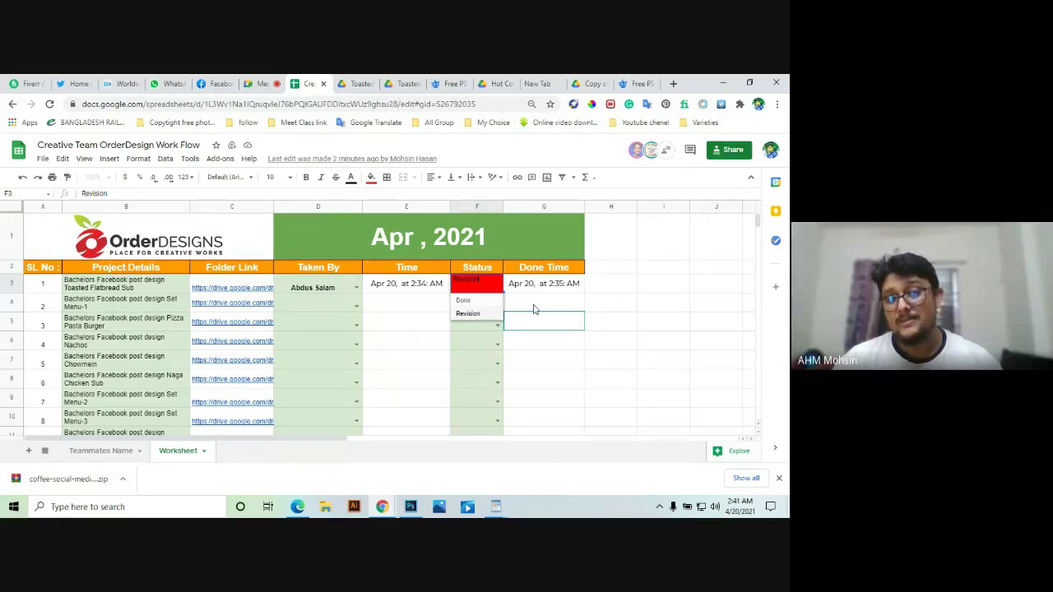
{"action": "key", "text": "BackSpace"}
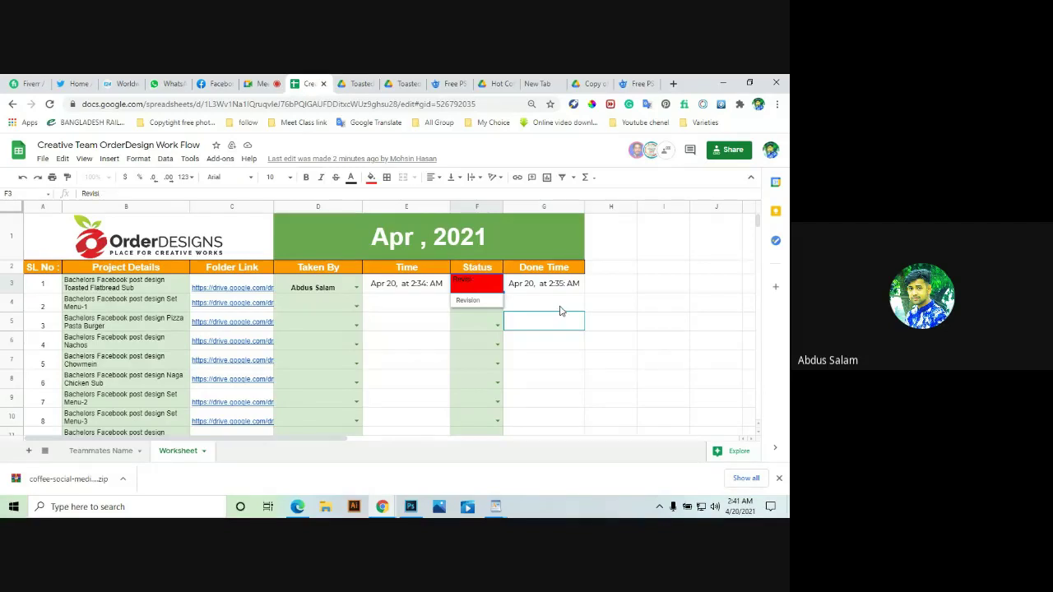
{"action": "key", "text": "BackSpace"}
{"action": "key", "text": "BackSpace"}
{"action": "key", "text": "BackSpace"}
{"action": "key", "text": "BackSpace"}
{"action": "key", "text": "BackSpace"}
{"action": "key", "text": "BackSpace"}
{"action": "key", "text": "BackSpace"}
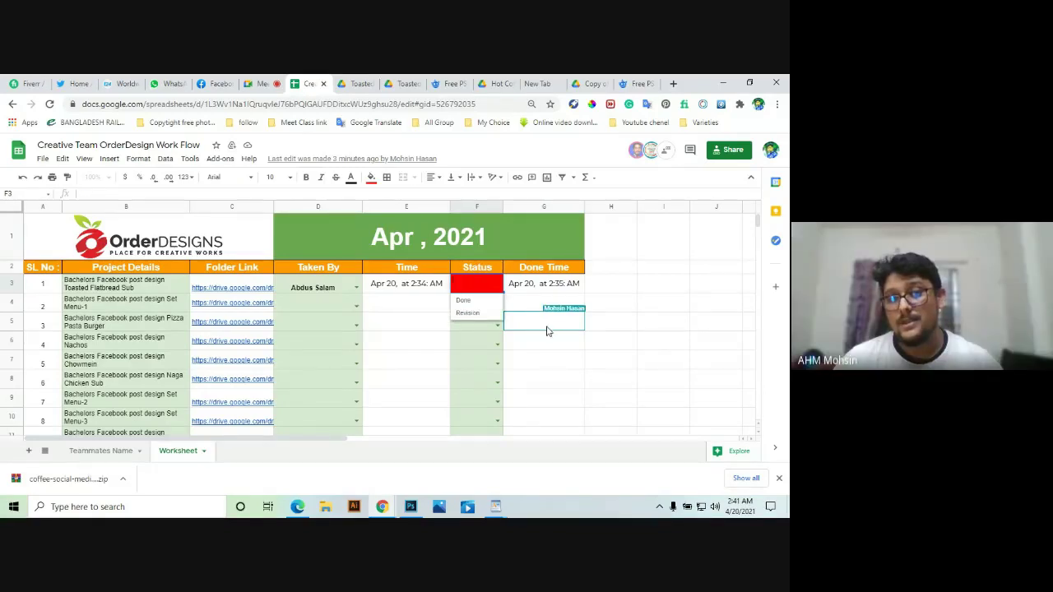
{"action": "left_click", "coordinate": [493, 299]}
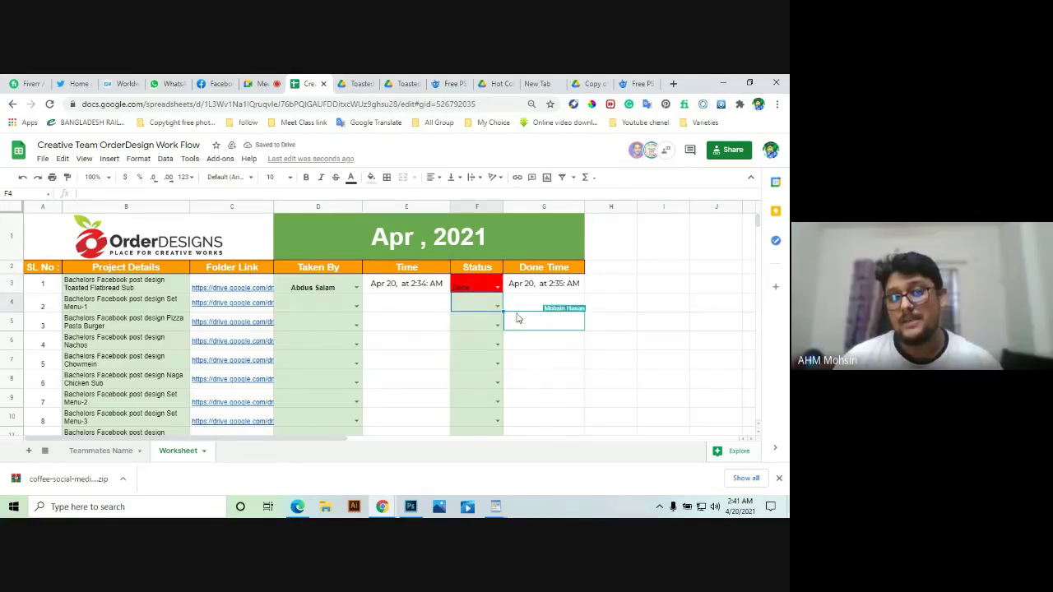
Step: Switch the Toasted Flatbread Sub project's Status back to Revision and check the Status options for the Pizza Pasta Burger project
{"action": "left_click", "coordinate": [498, 289]}
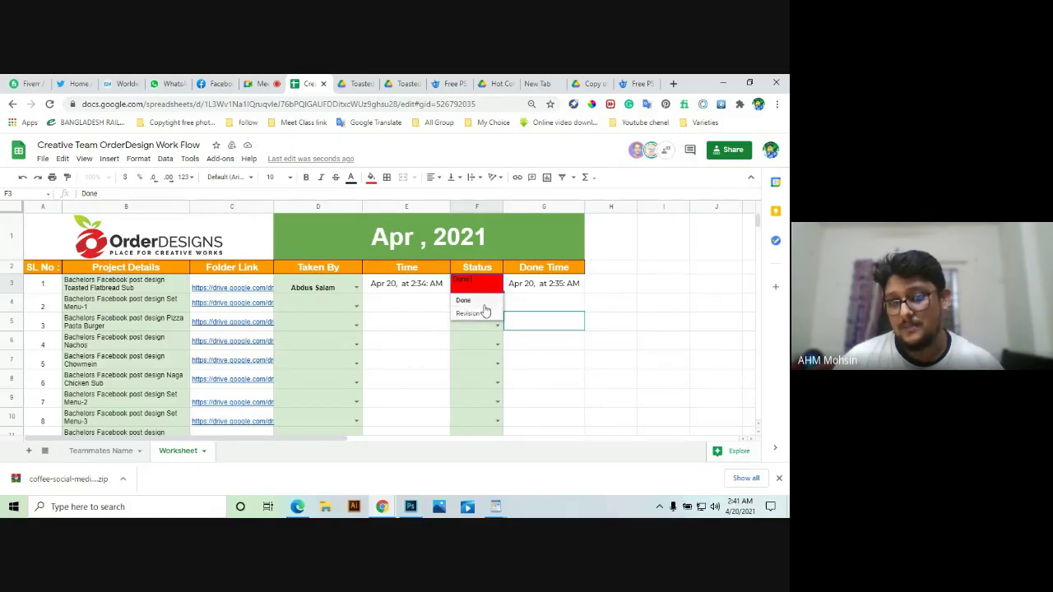
{"action": "left_click", "coordinate": [482, 314]}
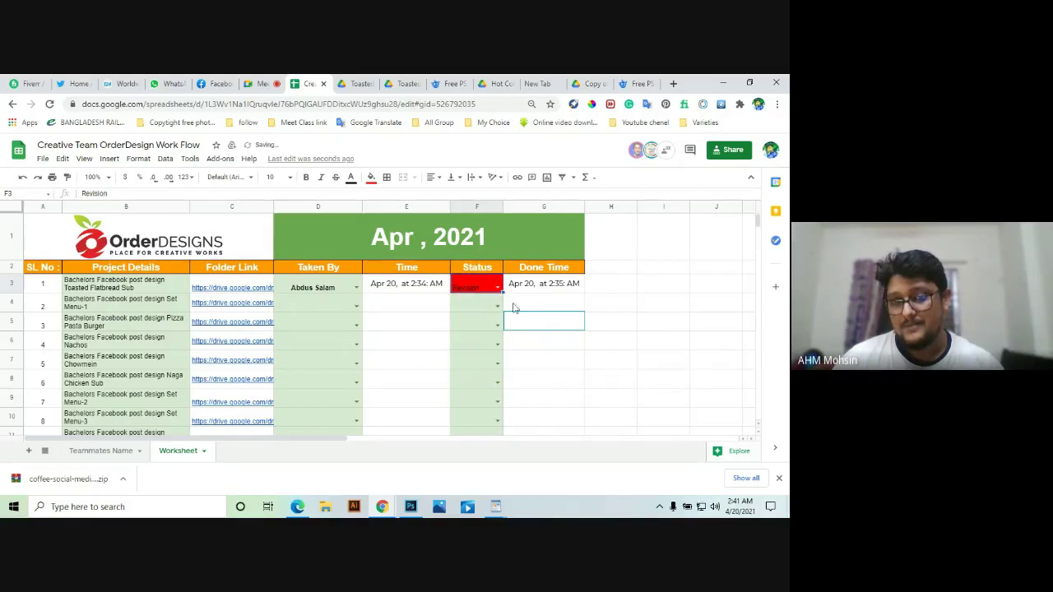
{"action": "left_click", "coordinate": [498, 289]}
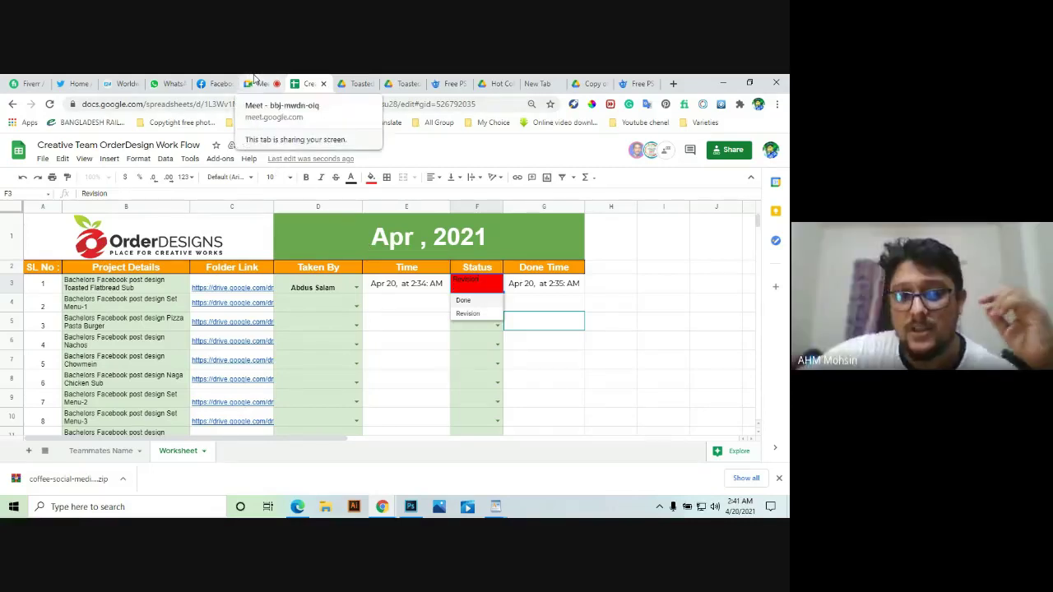
{"action": "left_click", "coordinate": [497, 324]}
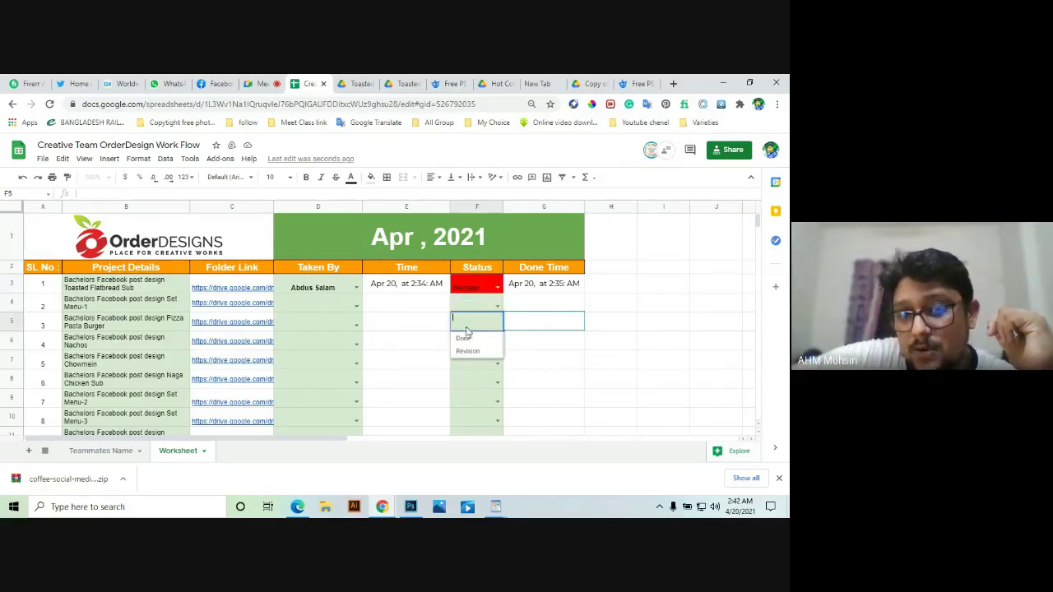
{"action": "left_click", "coordinate": [524, 322]}
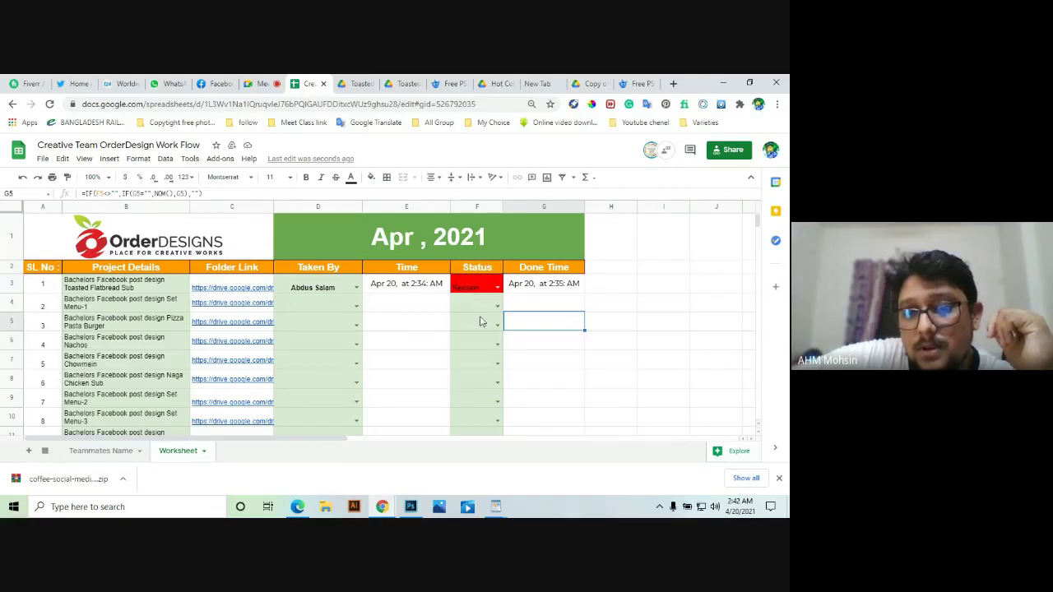
{"action": "left_click", "coordinate": [479, 306]}
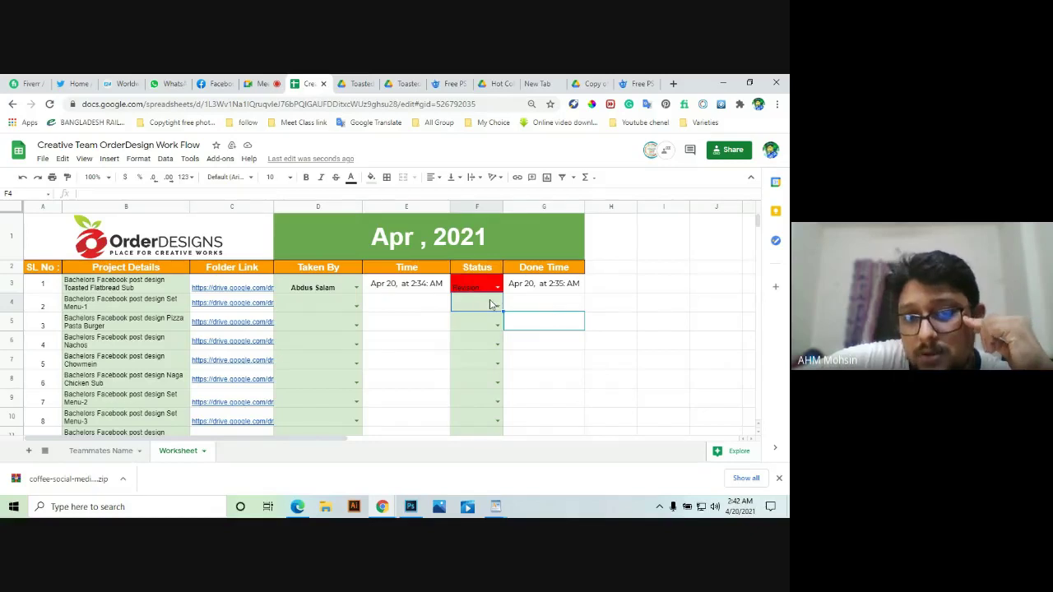
{"action": "left_click", "coordinate": [492, 288], "text": "shift"}
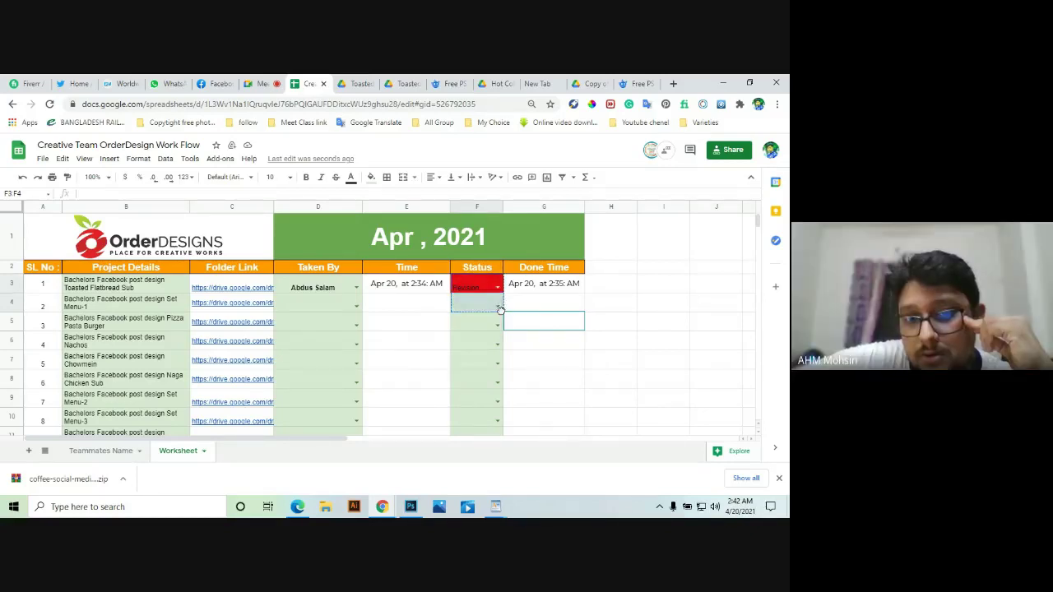
{"action": "left_click_drag", "start_coordinate": [500, 288], "coordinate": [500, 270]}
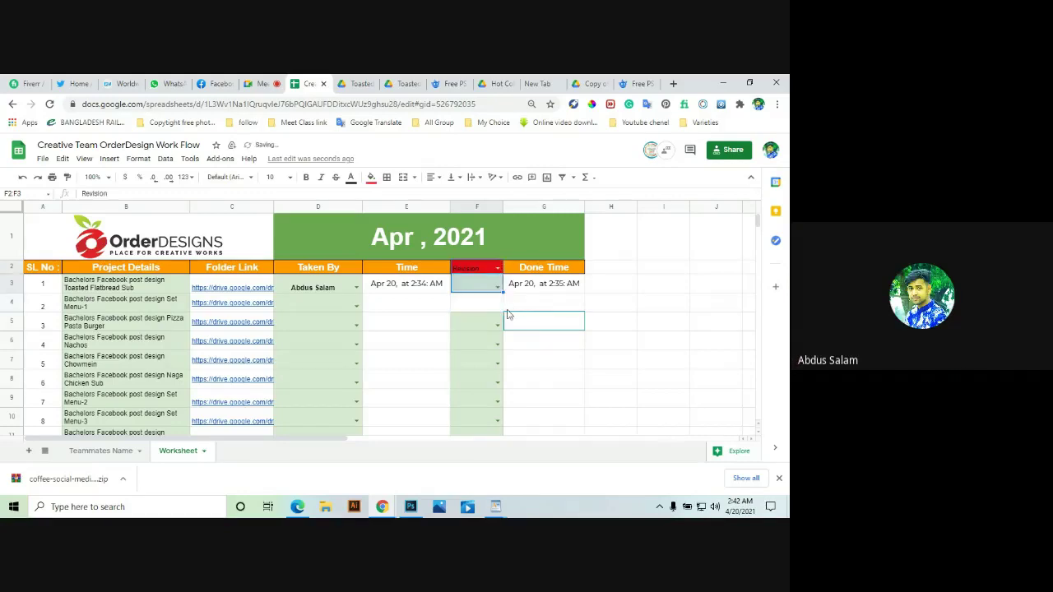
{"action": "left_click", "coordinate": [493, 304]}
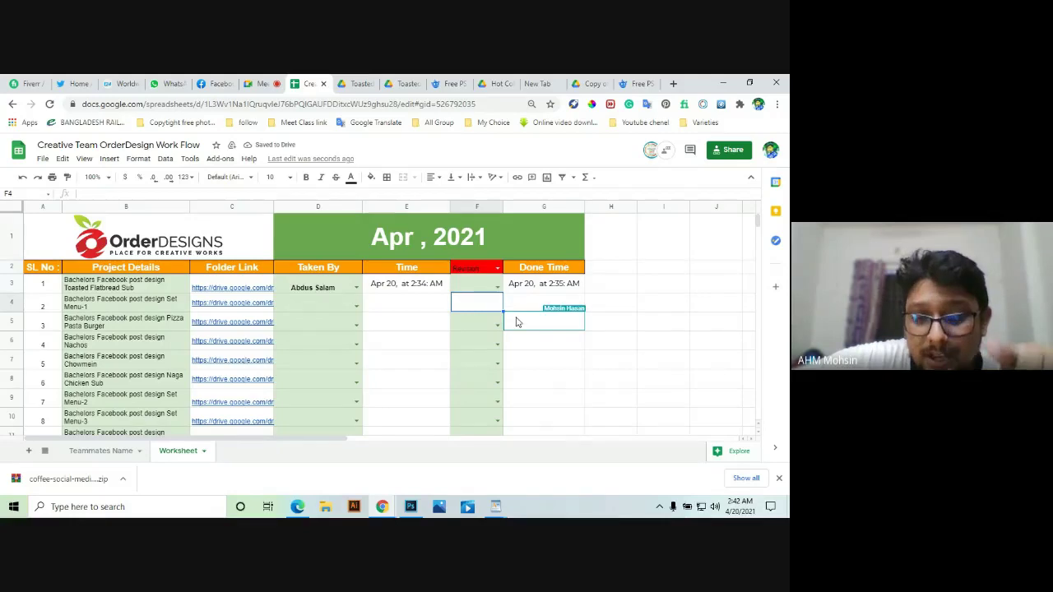
{"action": "key", "text": "ctrl+z"}
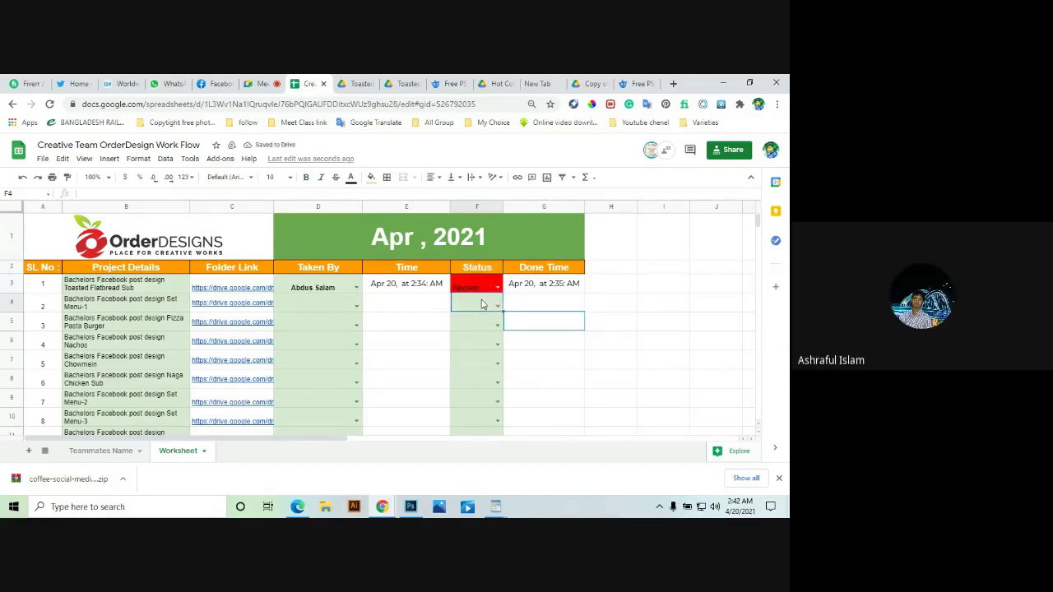
Step: Reset the Toasted Flatbread Sub project's Status by copying the blank Status cell of the Set Menu-1 project over it
{"action": "key", "text": "ctrl+c"}
{"action": "left_click", "coordinate": [483, 288]}
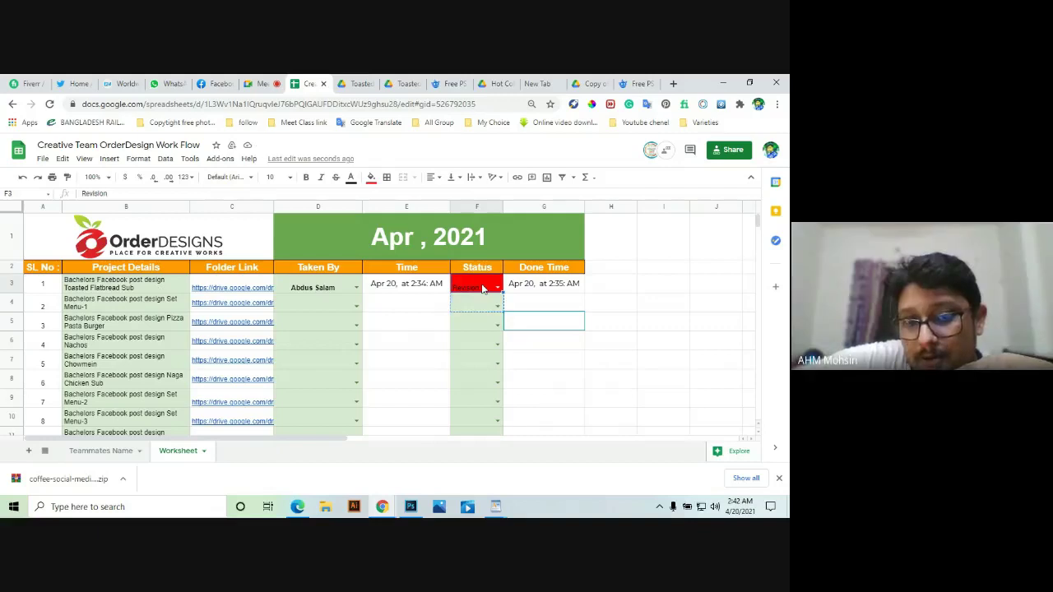
{"action": "key", "text": "ctrl+v"}
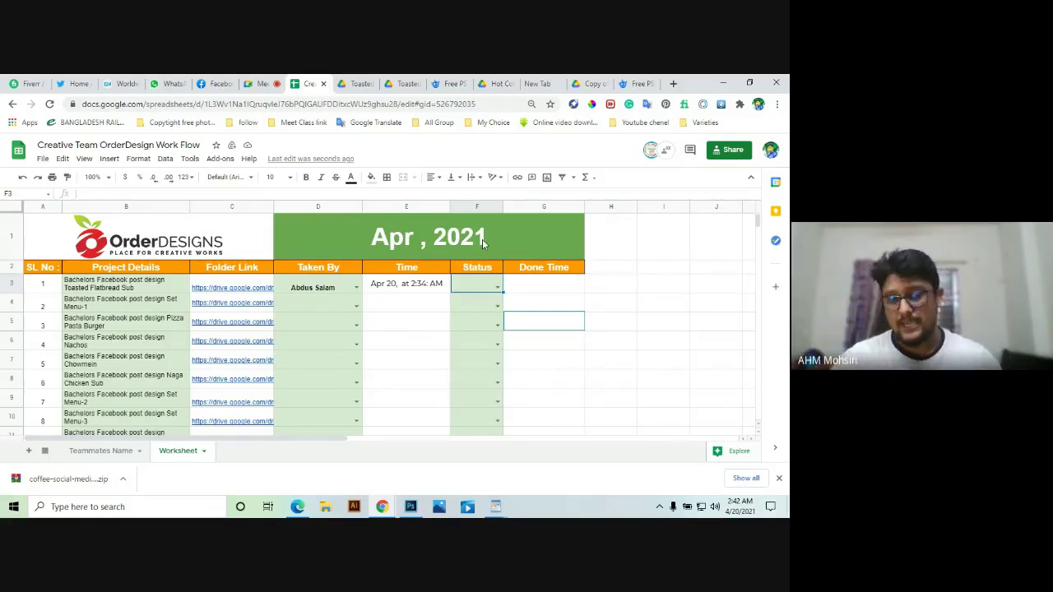
{"action": "scroll", "coordinate": [482, 241], "scroll_direction": "down", "scroll_amount": 3}
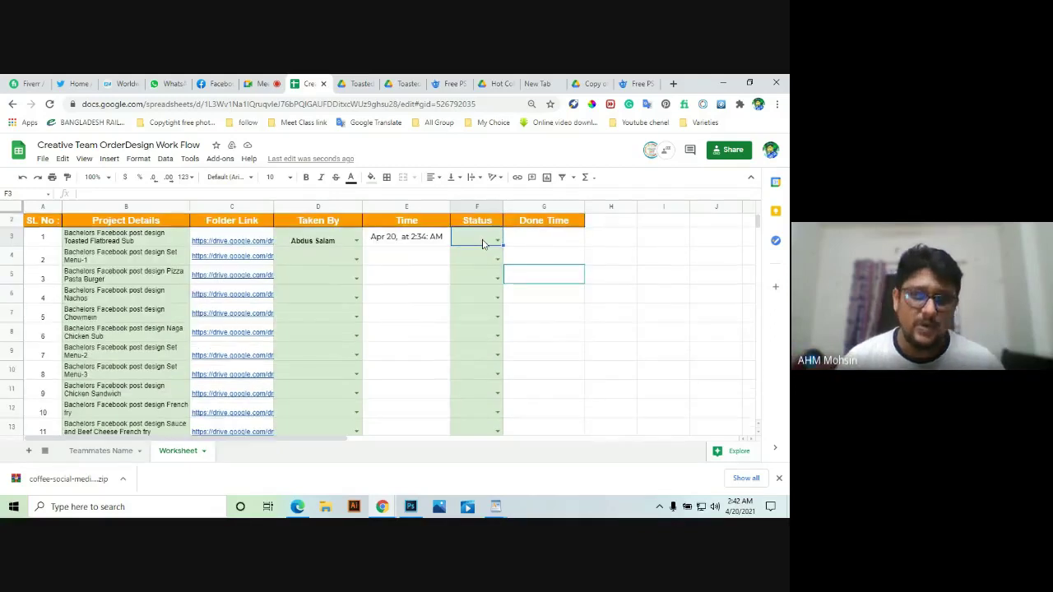
{"action": "scroll", "coordinate": [483, 243], "scroll_direction": "down", "scroll_amount": 1}
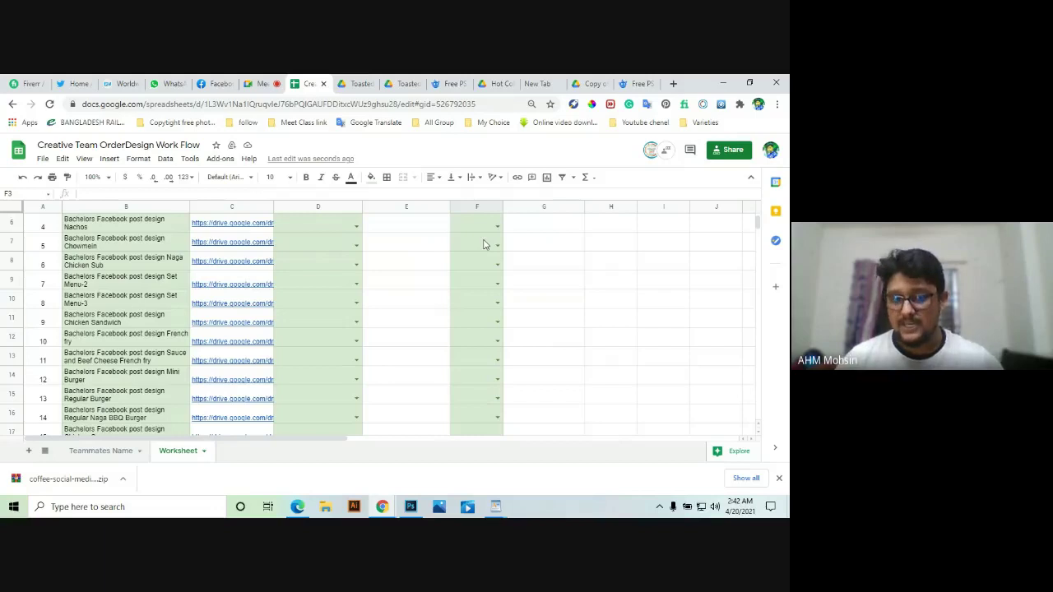
{"action": "scroll", "coordinate": [484, 245], "scroll_direction": "up", "scroll_amount": 5}
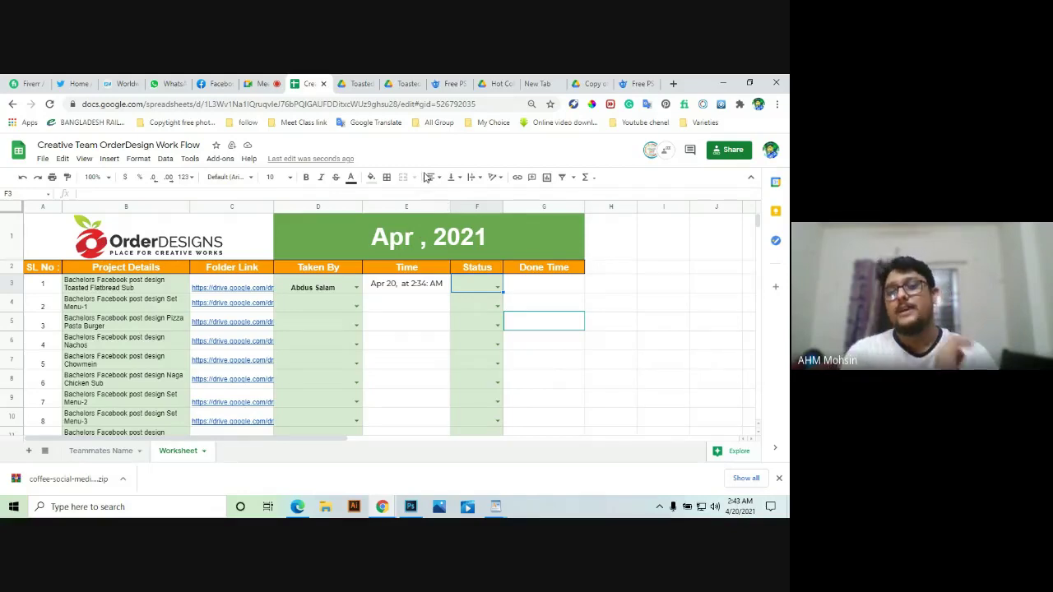
Step: Look at the sandwich photo again, and mute and unmute the microphone in the Google Meet call
{"action": "left_click", "coordinate": [357, 83]}
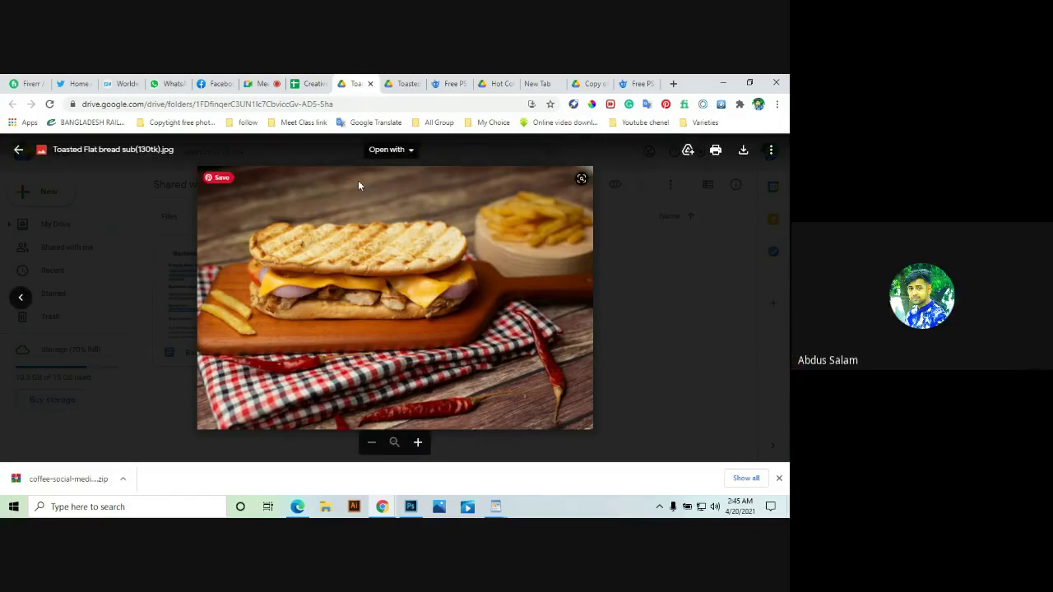
{"action": "left_click", "coordinate": [259, 83]}
{"action": "left_click", "coordinate": [329, 434]}
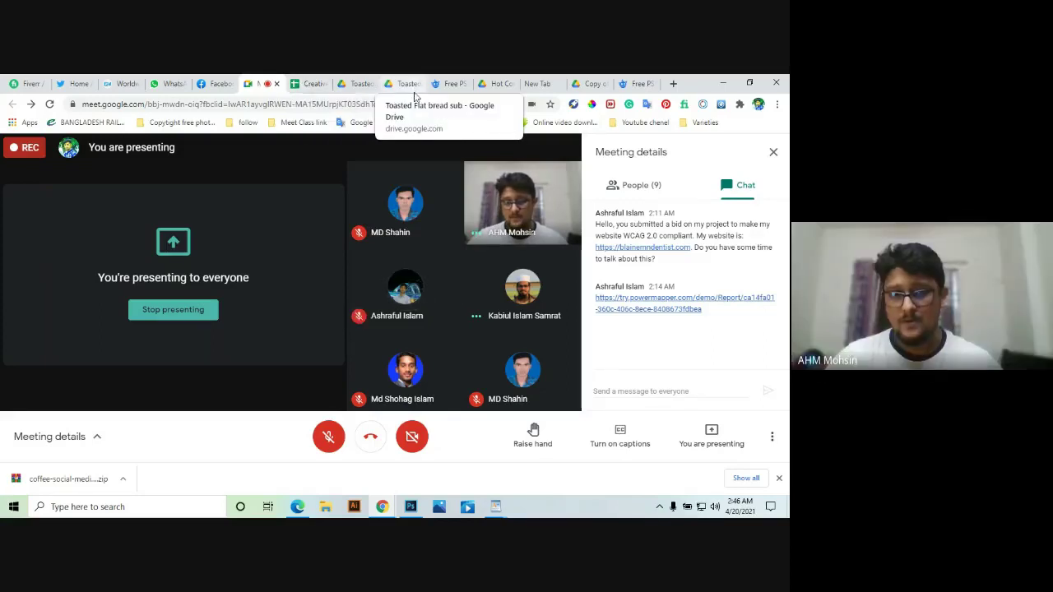
{"action": "left_click", "coordinate": [329, 436]}
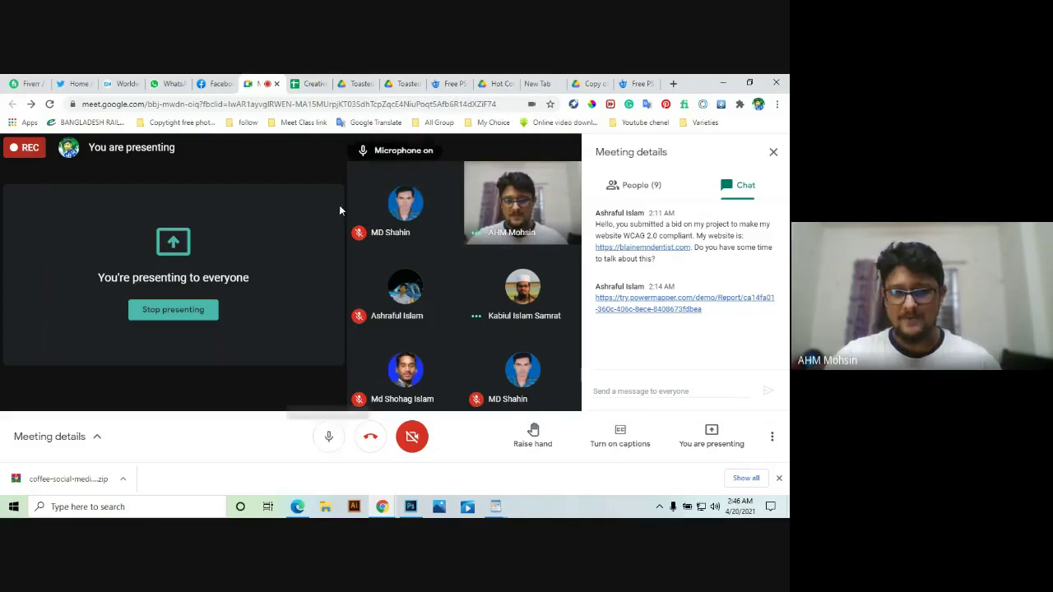
Step: Revisit the sandwich photo and the Freepik burger template, and bring up the Teammates Name sheet of the work flow spreadsheet
{"action": "left_click", "coordinate": [359, 83]}
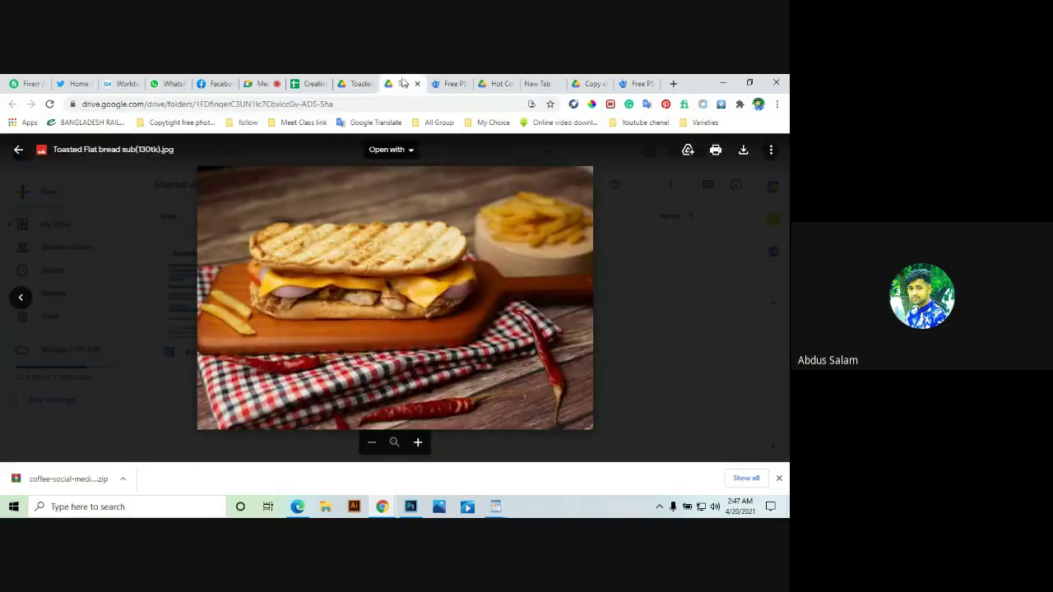
{"action": "left_click", "coordinate": [453, 82]}
{"action": "key", "text": "alt+Tab"}
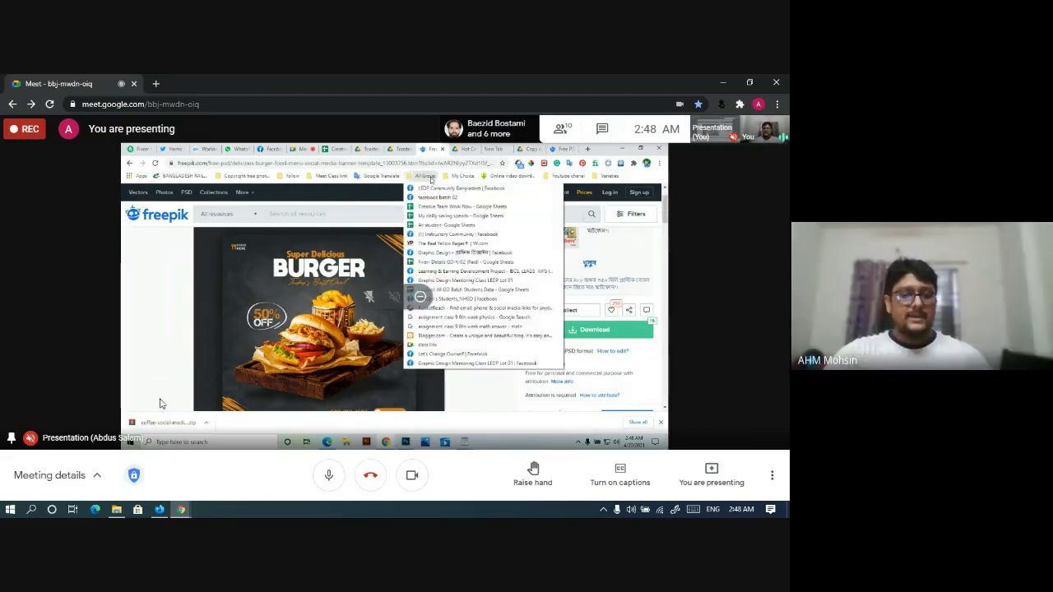
{"action": "key", "text": "alt+Tab"}
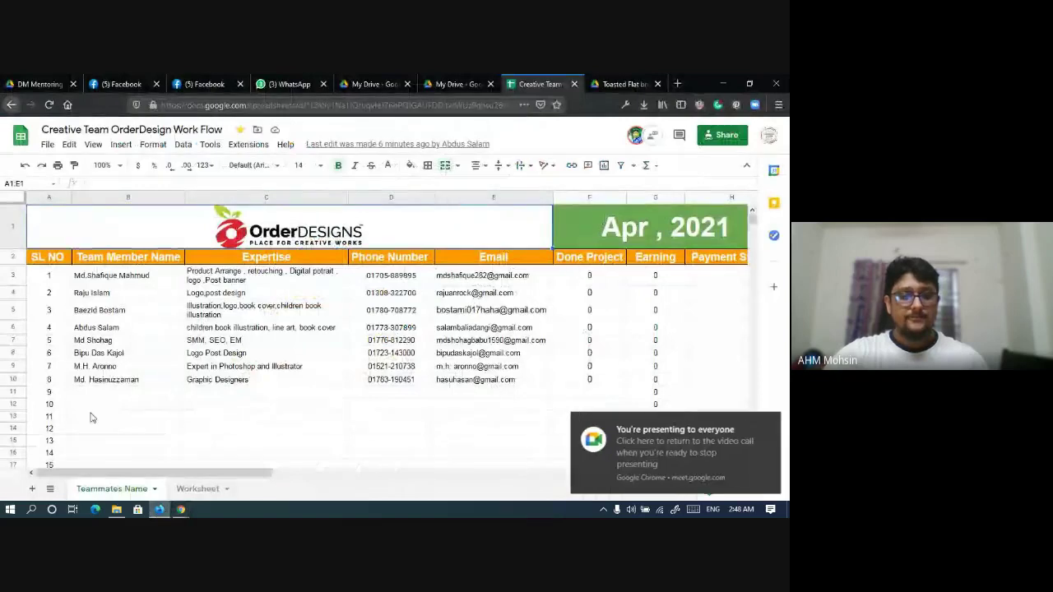
Step: Check the list of people the work flow spreadsheet is shared with against the Teammates Name list, and close the sharing settings
{"action": "left_click", "coordinate": [118, 396]}
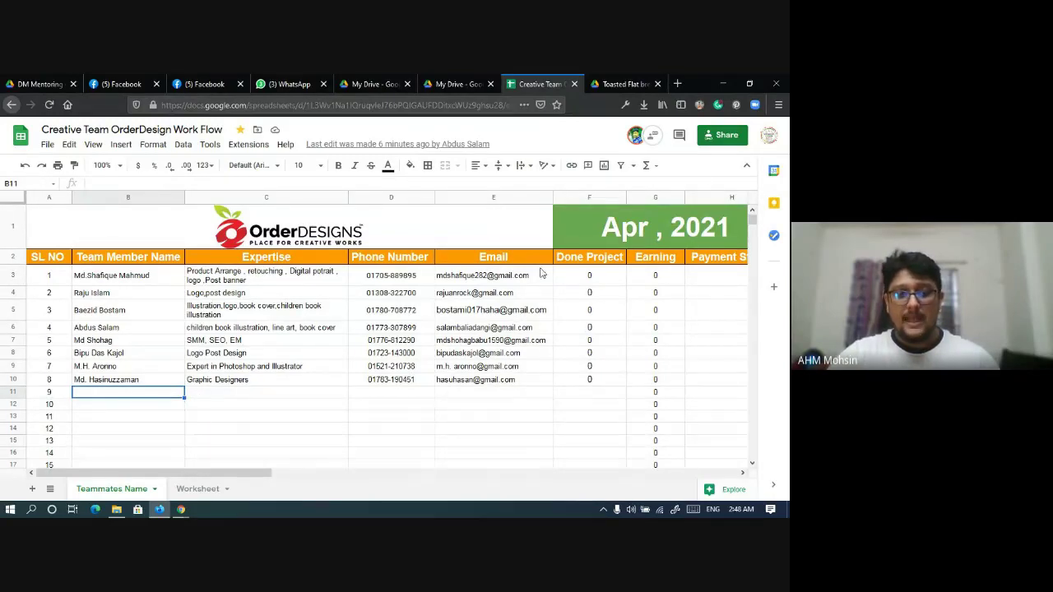
{"action": "left_click", "coordinate": [722, 135]}
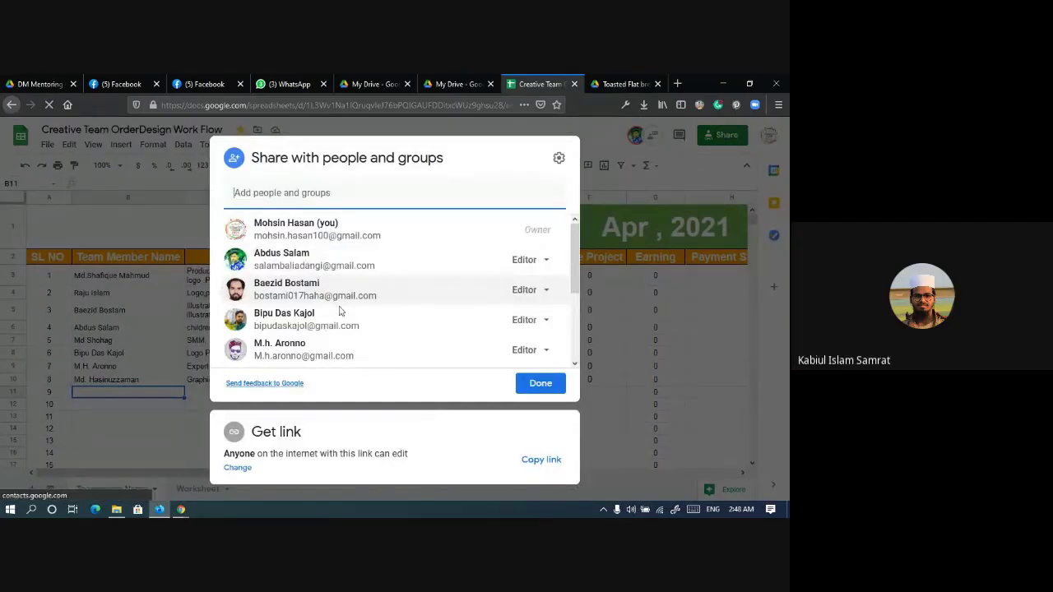
{"action": "scroll", "coordinate": [395, 292], "scroll_direction": "down", "scroll_amount": 3}
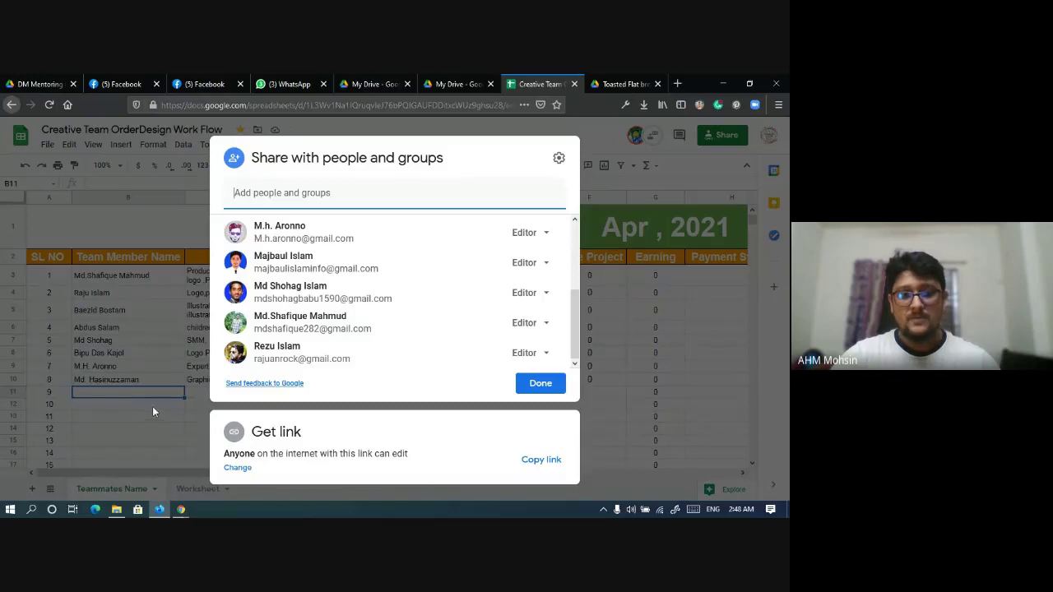
{"action": "scroll", "coordinate": [291, 329], "scroll_direction": "up", "scroll_amount": 3}
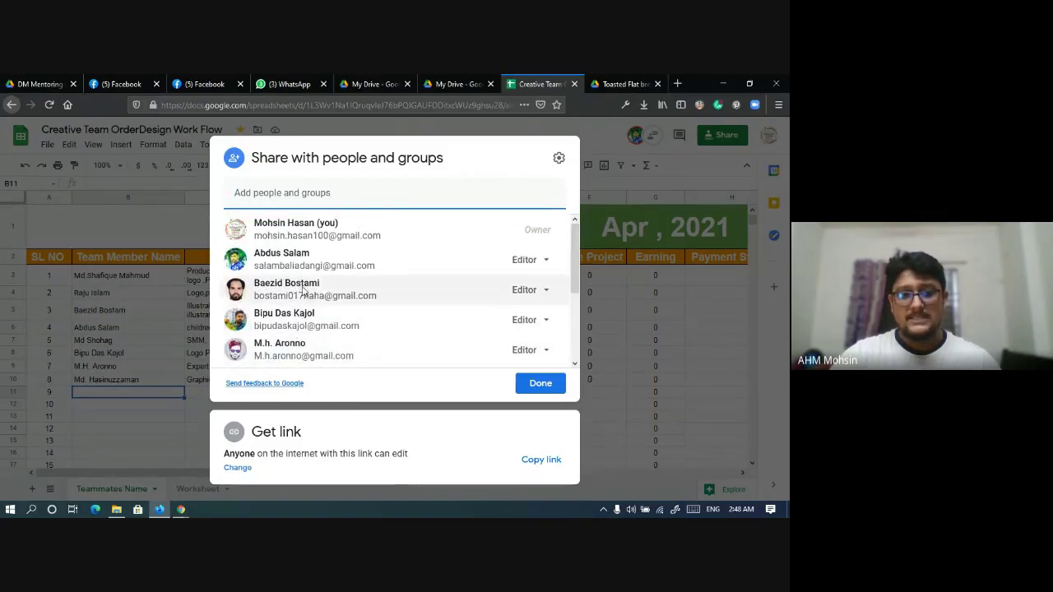
{"action": "scroll", "coordinate": [292, 325], "scroll_direction": "down", "scroll_amount": 3}
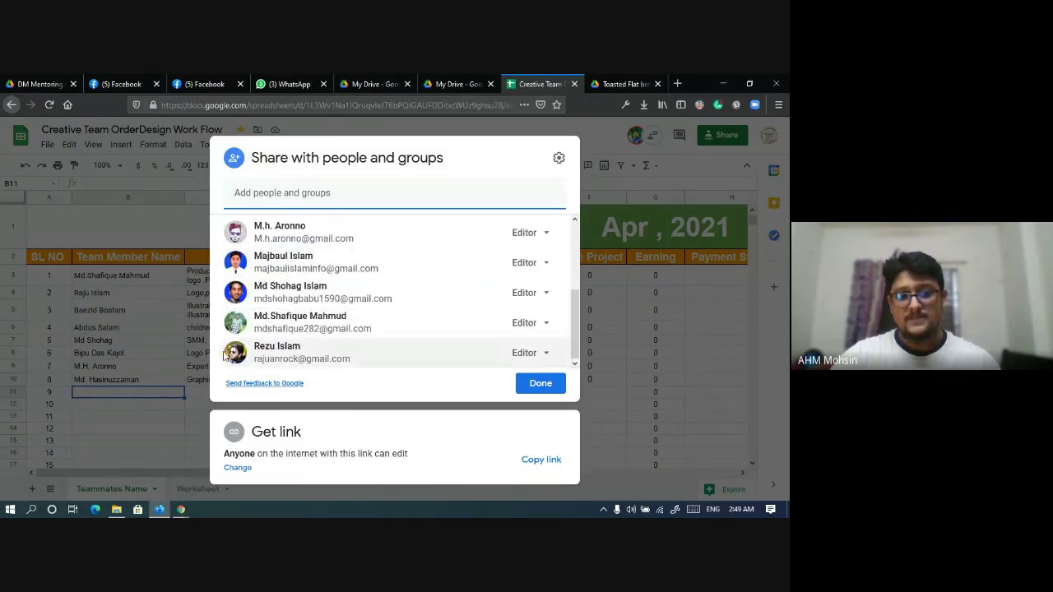
{"action": "scroll", "coordinate": [303, 349], "scroll_direction": "up", "scroll_amount": 3}
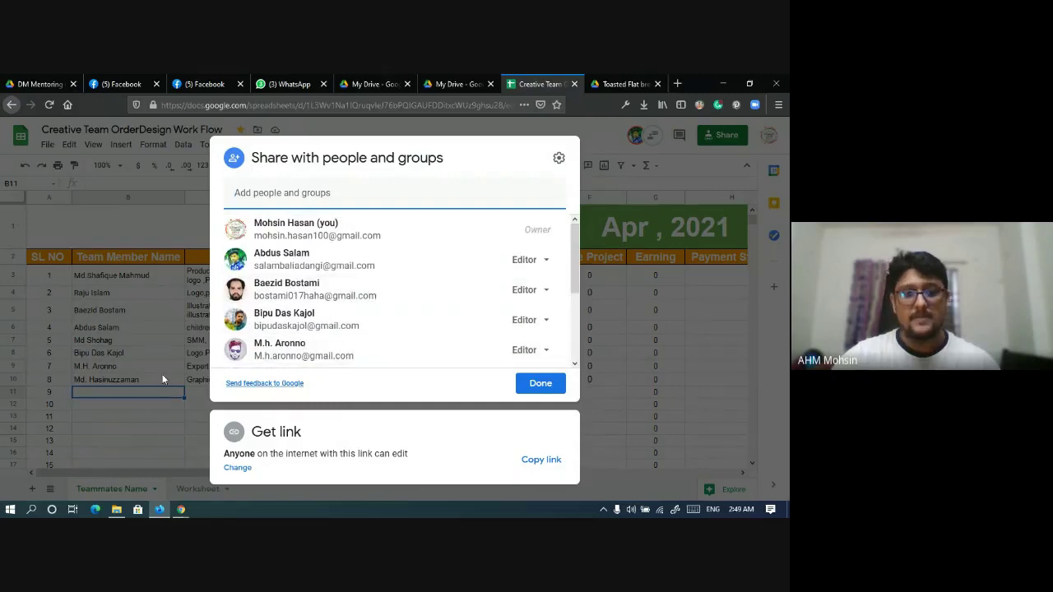
{"action": "left_click", "coordinate": [140, 401]}
{"action": "left_click", "coordinate": [197, 393]}
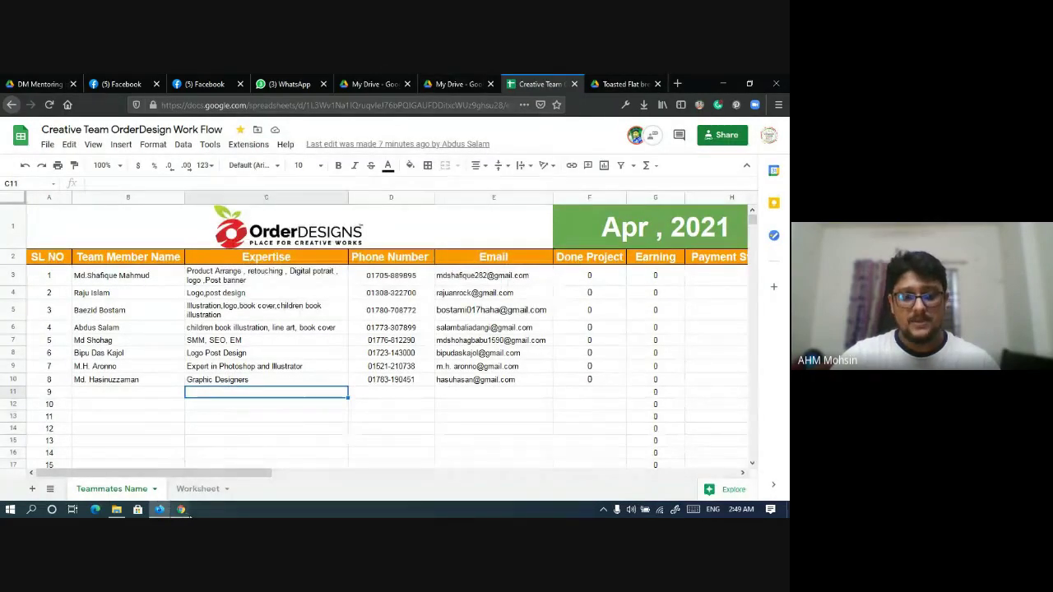
Step: Switch to the Google Meet call and look through the list of participants
{"action": "mouse_move", "coordinate": [181, 509]}
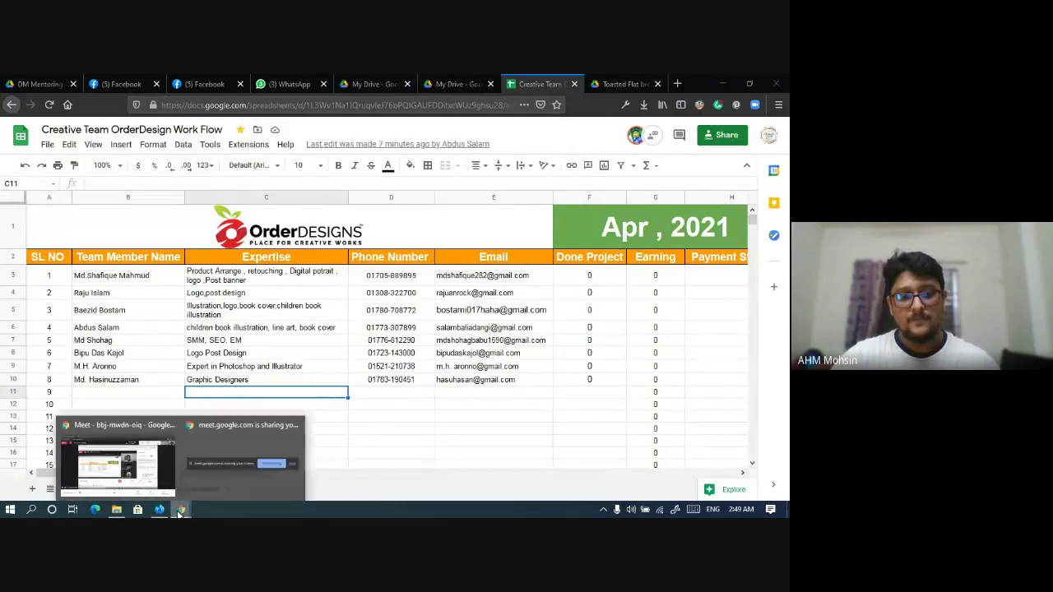
{"action": "left_click", "coordinate": [130, 471]}
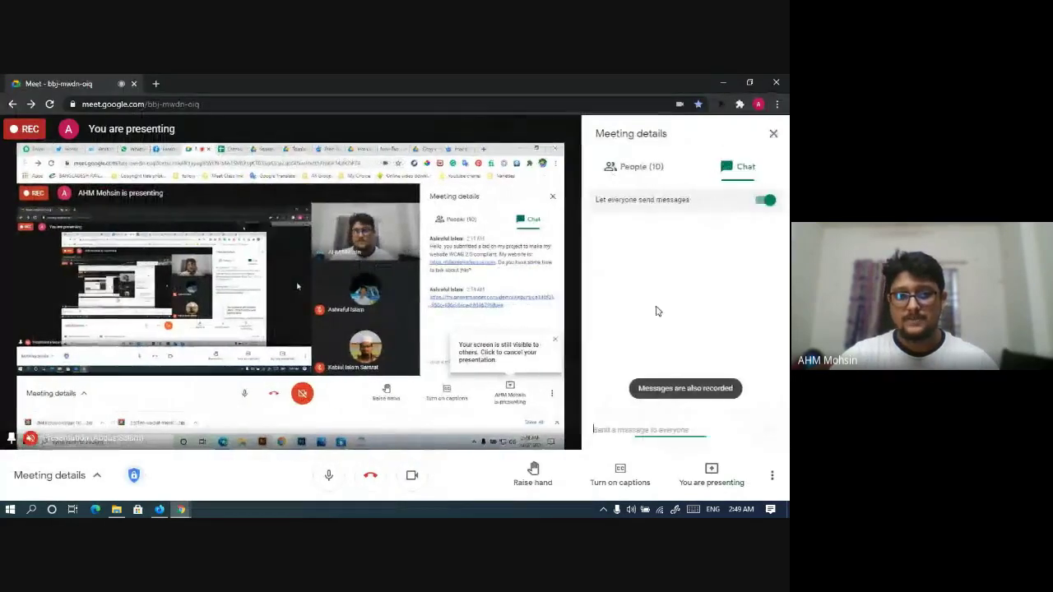
{"action": "left_click", "coordinate": [672, 166]}
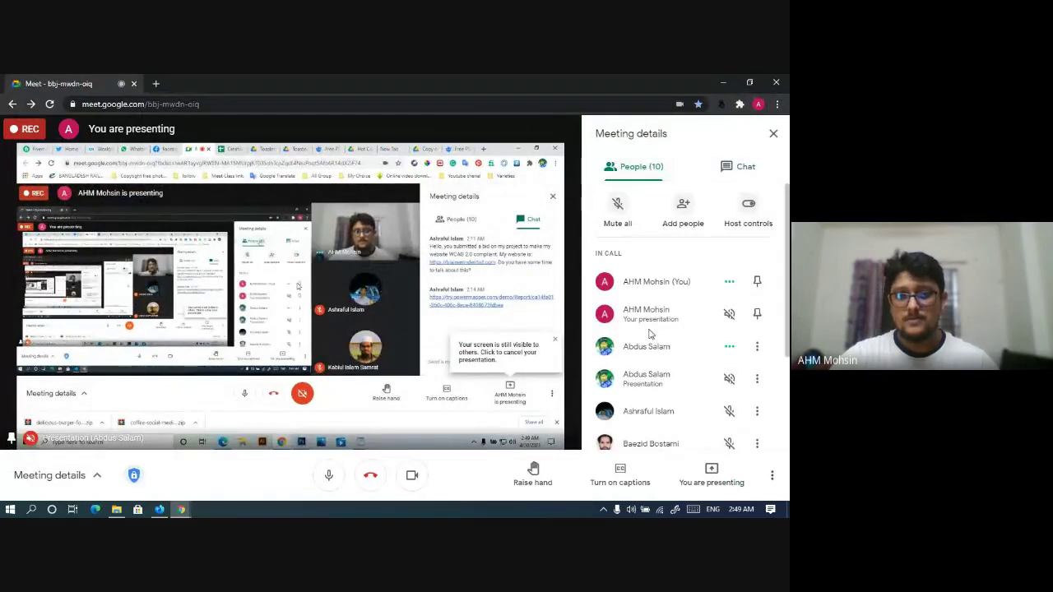
{"action": "scroll", "coordinate": [650, 407], "scroll_direction": "down", "scroll_amount": 3}
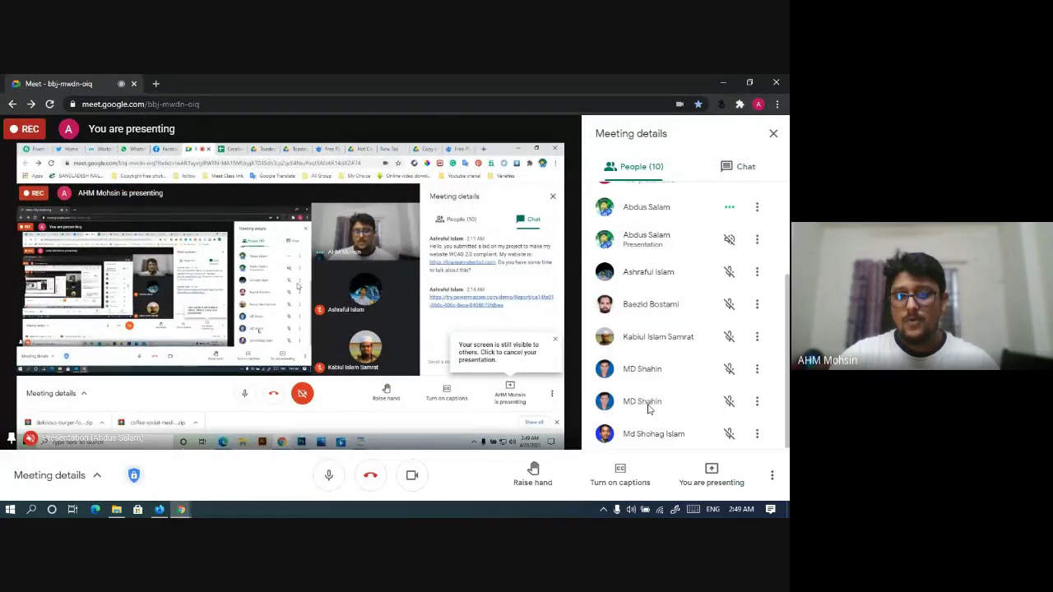
{"action": "scroll", "coordinate": [648, 407], "scroll_direction": "up", "scroll_amount": 3}
{"action": "scroll", "coordinate": [648, 408], "scroll_direction": "down", "scroll_amount": 3}
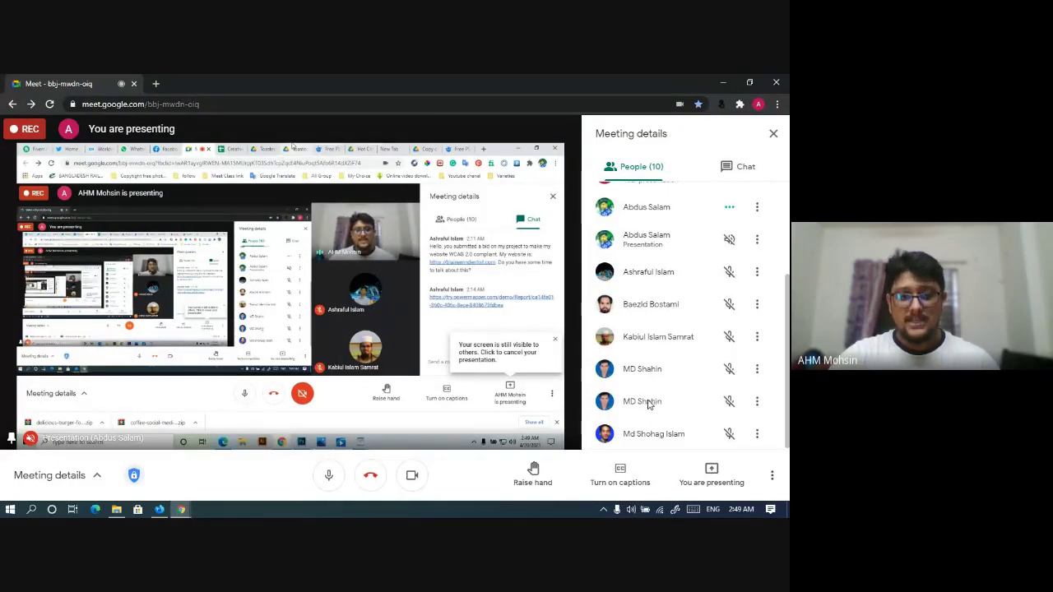
Step: Copy the new teammate's e-mail address from the first message in the meeting chat
{"action": "left_click", "coordinate": [739, 186]}
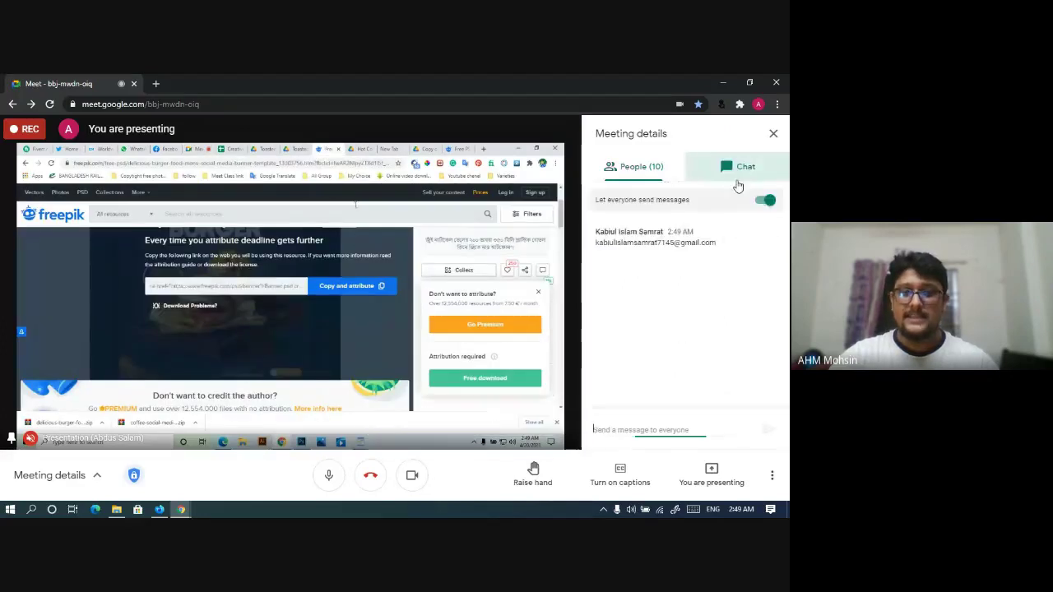
{"action": "left_click_drag", "start_coordinate": [714, 245], "coordinate": [594, 242]}
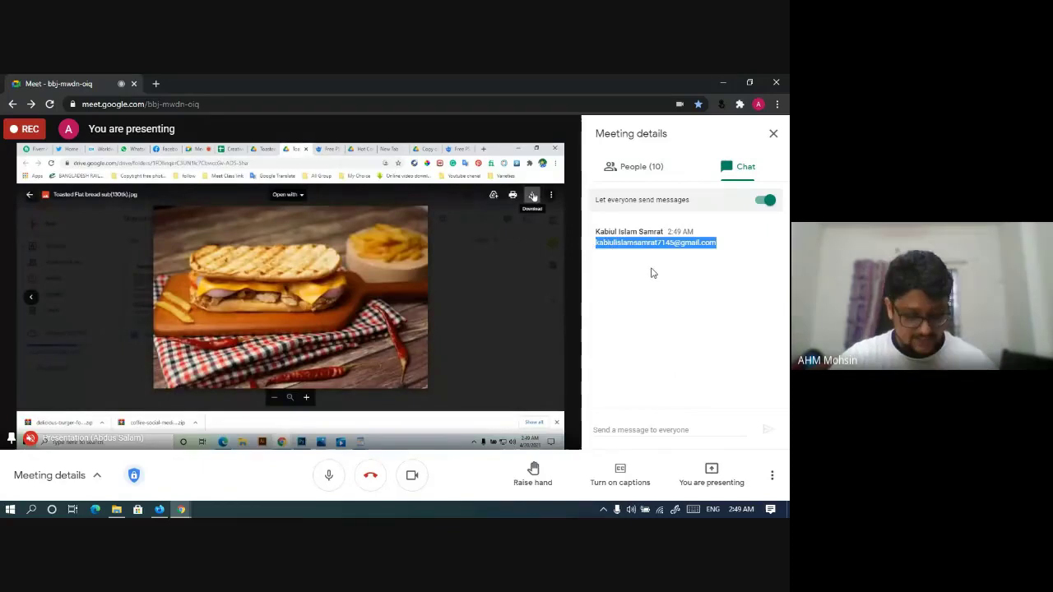
{"action": "left_click", "coordinate": [655, 294]}
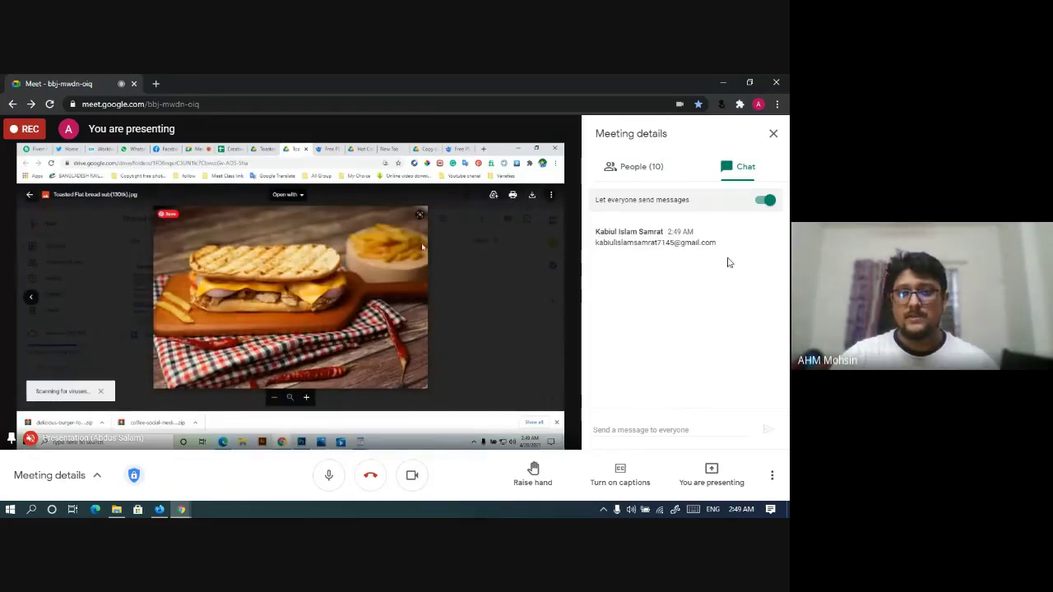
{"action": "left_click_drag", "start_coordinate": [717, 243], "coordinate": [598, 249]}
{"action": "key", "text": "ctrl+c"}
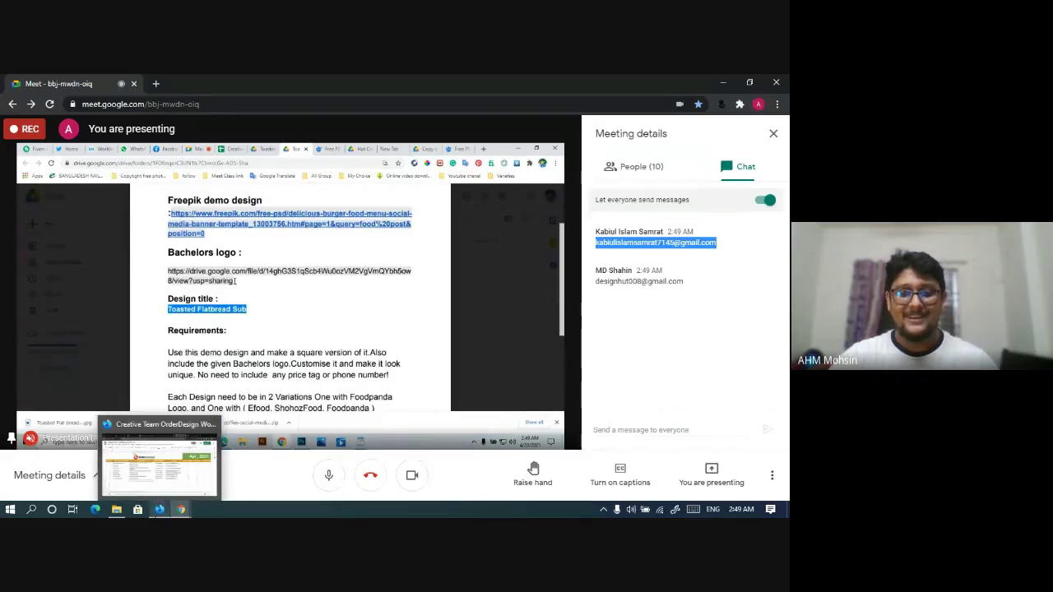
Step: Return to the work flow spreadsheet, paste the e-mail address into Email cell E11, and widen the Email column to fit it
{"action": "left_click", "coordinate": [159, 509]}
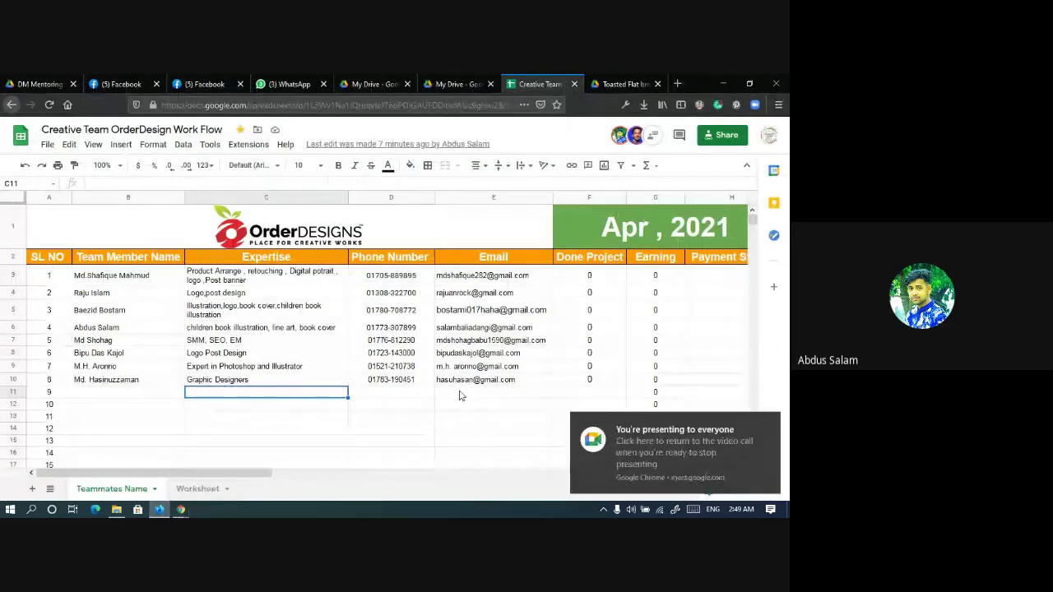
{"action": "left_click", "coordinate": [461, 396]}
{"action": "key", "text": "ctrl+v"}
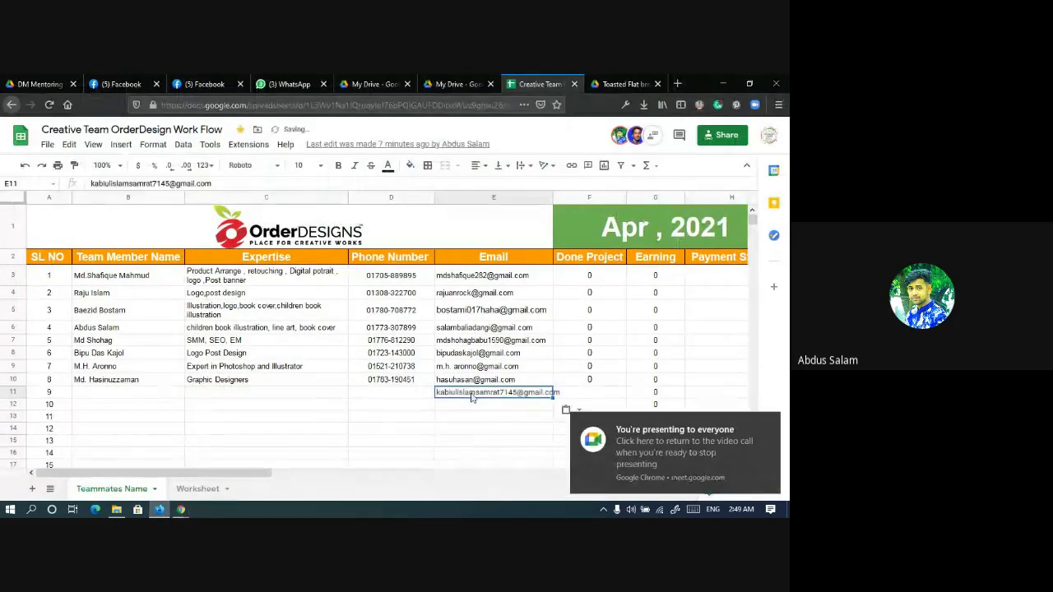
{"action": "left_click", "coordinate": [491, 420]}
{"action": "left_click_drag", "start_coordinate": [553, 198], "coordinate": [575, 199]}
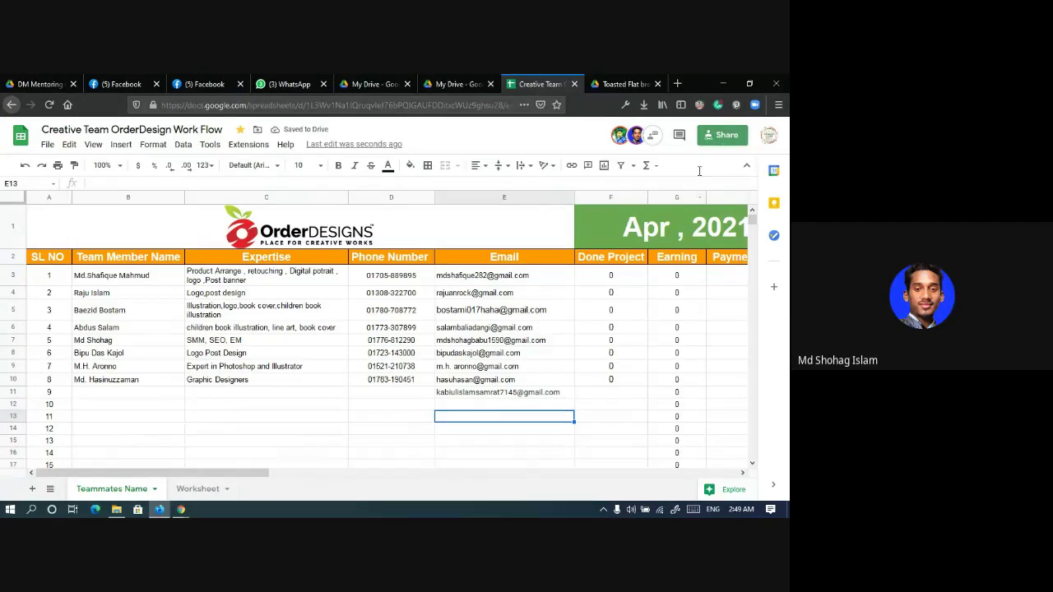
Step: Start sharing the spreadsheet with the new teammate by adding the copied e-mail address with the Editor role
{"action": "left_click", "coordinate": [721, 135]}
{"action": "left_click", "coordinate": [320, 194]}
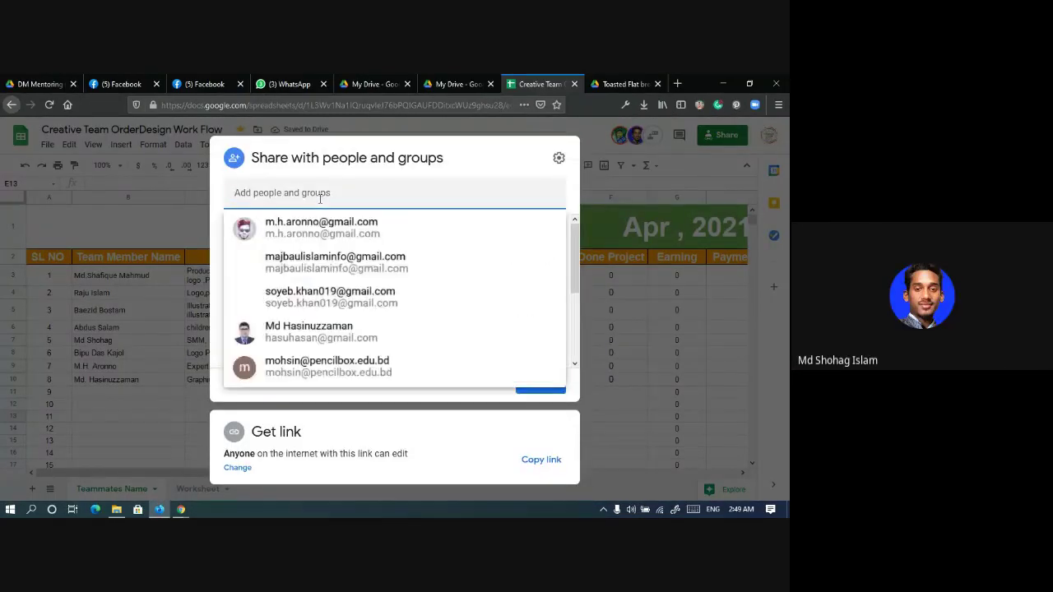
{"action": "key", "text": "ctrl+v"}
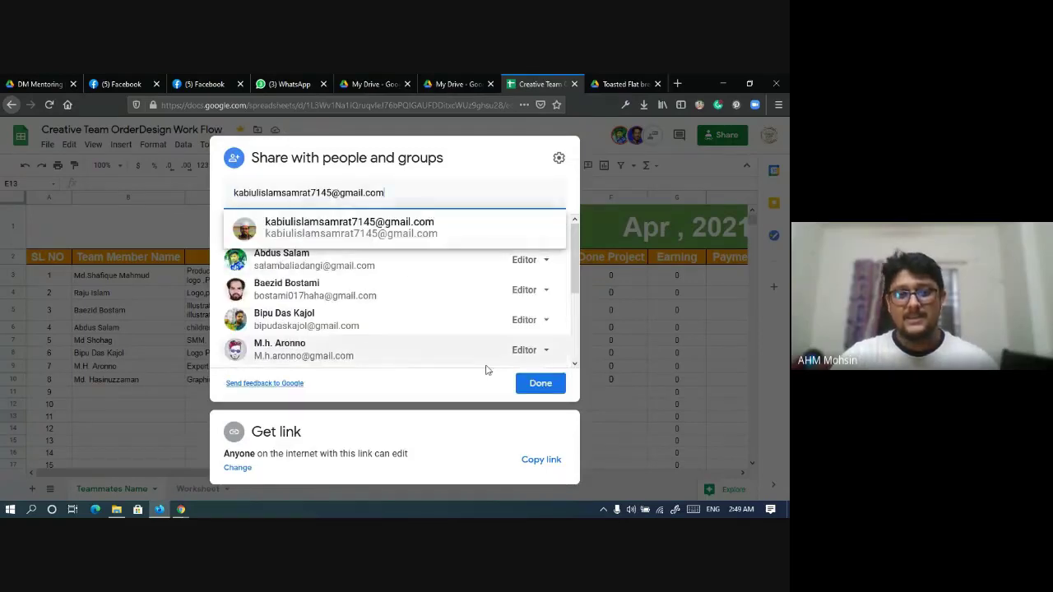
{"action": "left_click", "coordinate": [339, 222]}
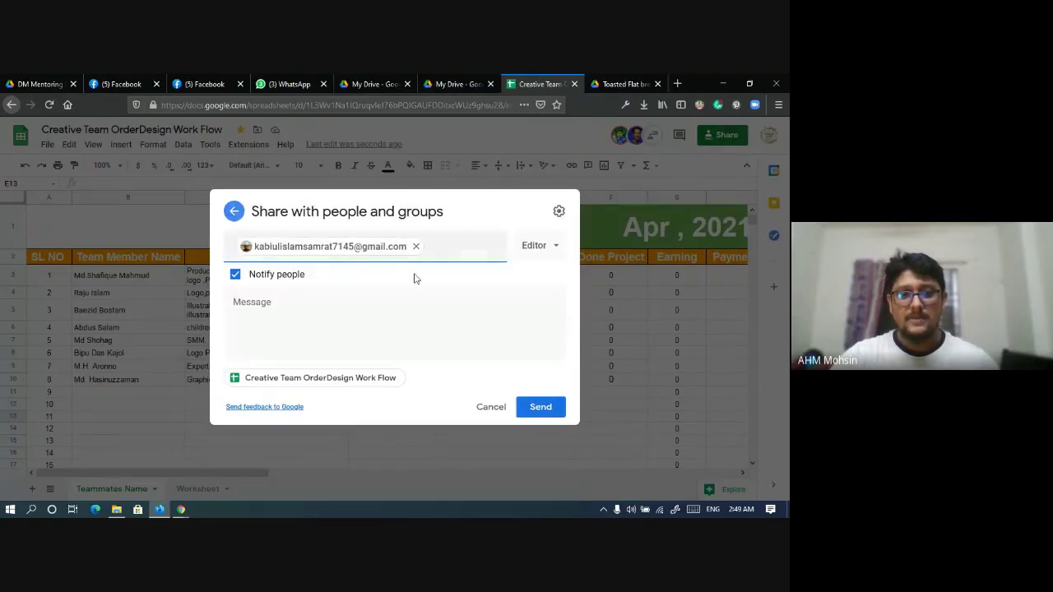
{"action": "left_click", "coordinate": [539, 245]}
Step: Write the invitation message "Welcome to OrderDesigns Team... Excel Project Files." and send the share invitation
{"action": "left_click", "coordinate": [314, 305]}
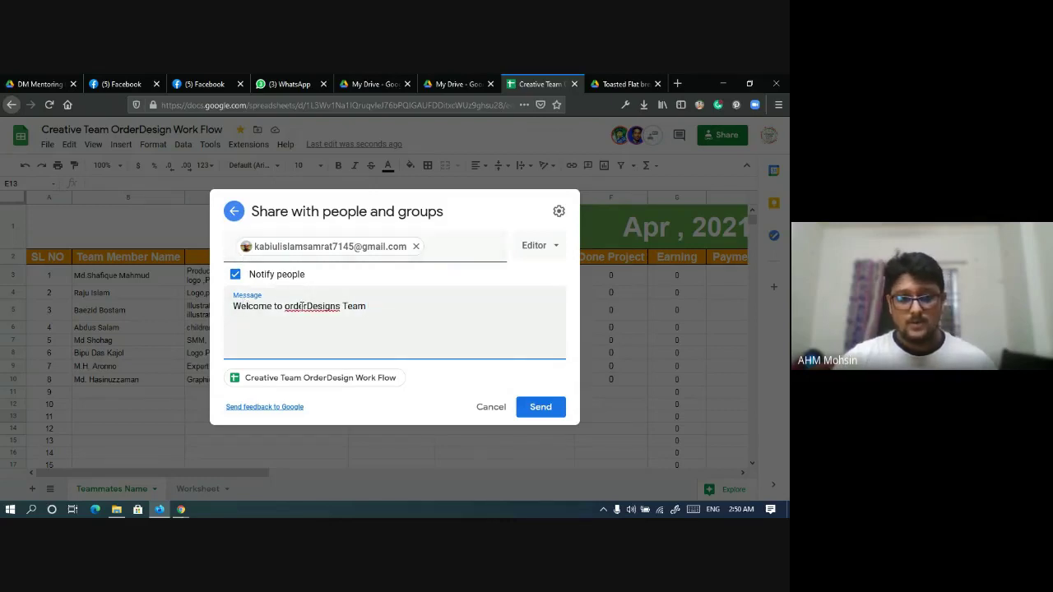
{"action": "left_click", "coordinate": [290, 310]}
{"action": "key", "text": "BackSpace"}
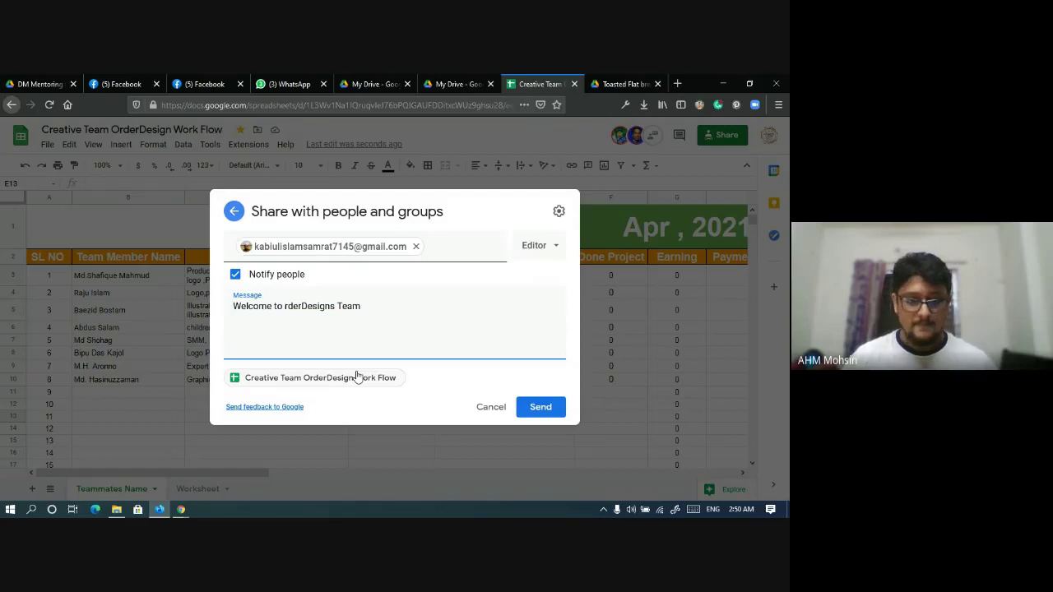
{"action": "type", "text": "O"}
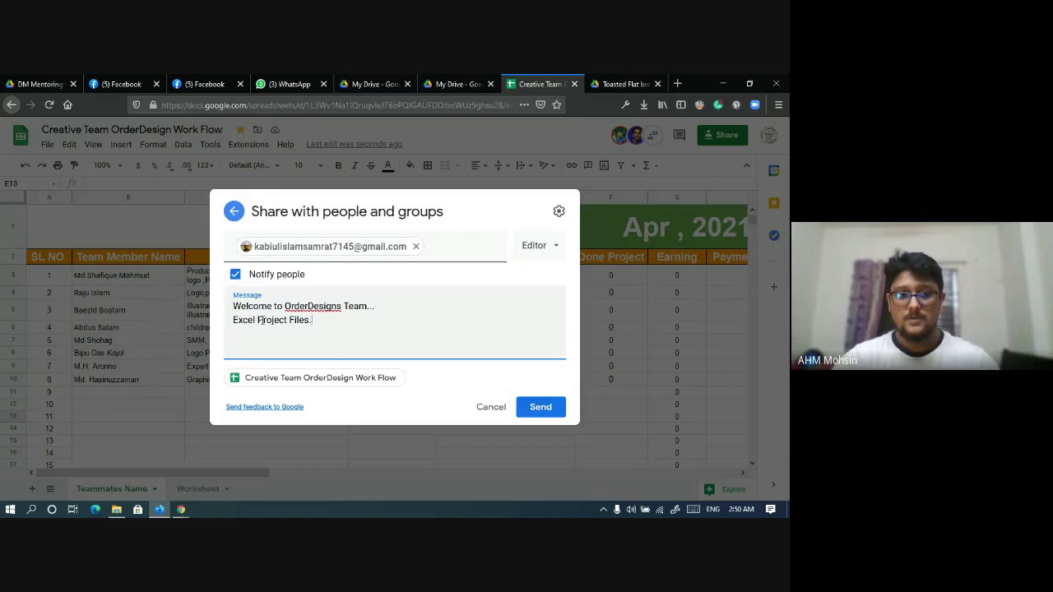
{"action": "left_click", "coordinate": [535, 407]}
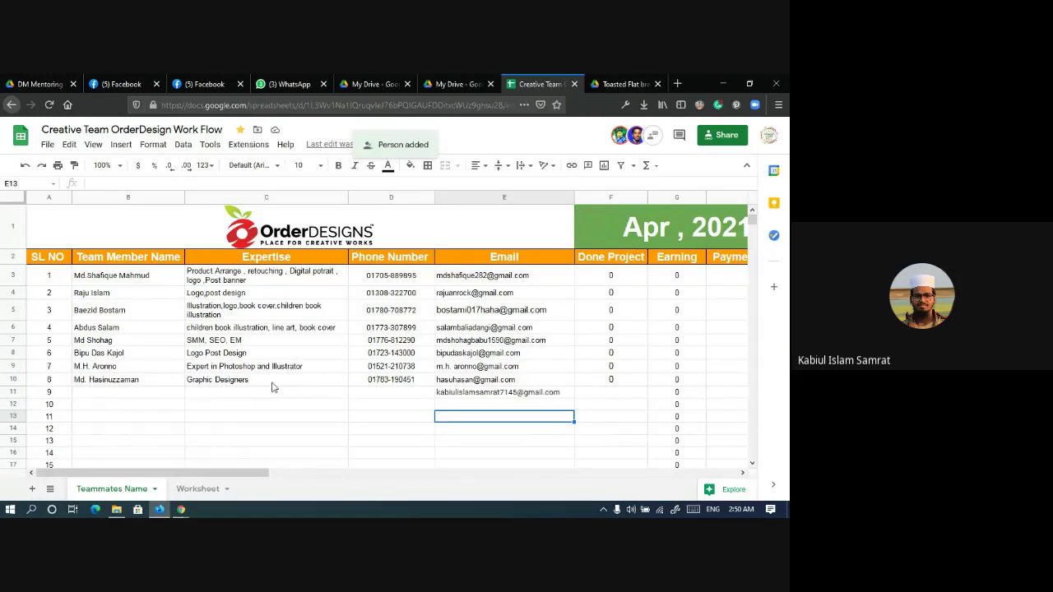
{"action": "left_click", "coordinate": [407, 395]}
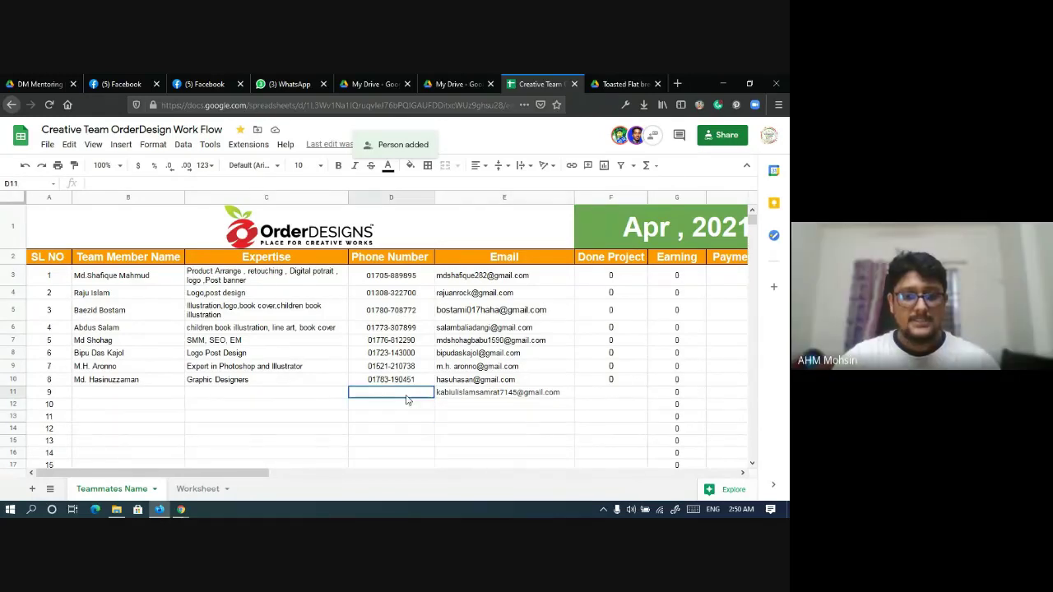
{"action": "left_click", "coordinate": [245, 396]}
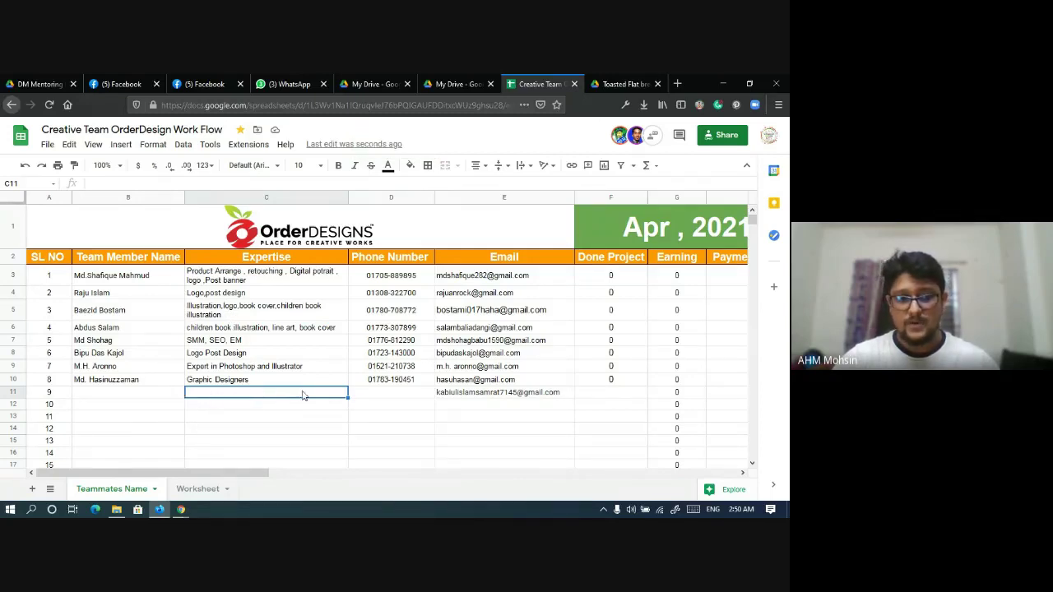
{"action": "left_click", "coordinate": [125, 395]}
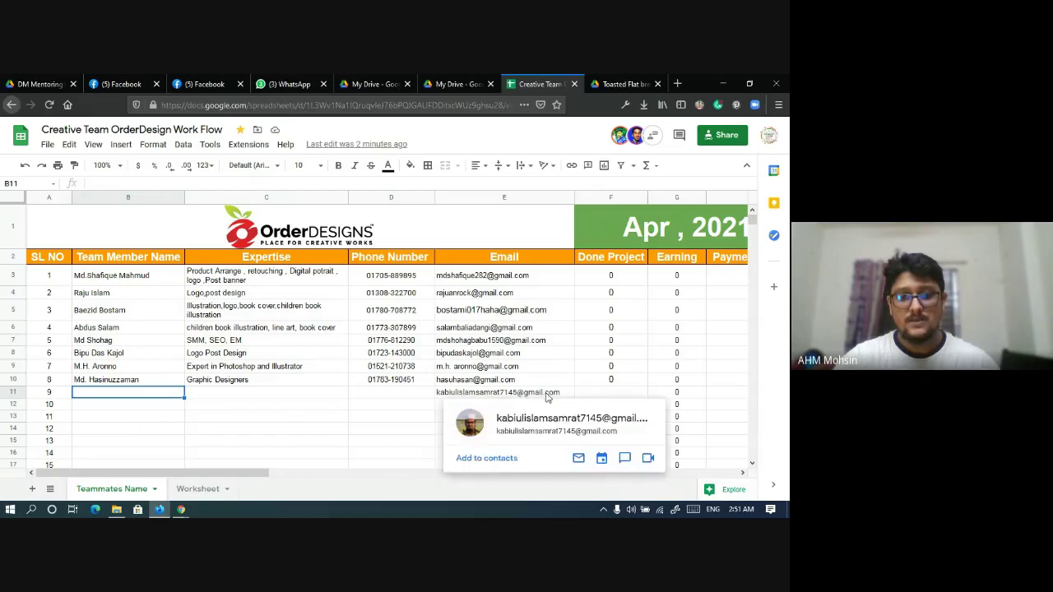
Step: Copy the COUNTIFS formula from Done Project cell F10 into cell F11 for the new teammate
{"action": "left_click", "coordinate": [613, 379]}
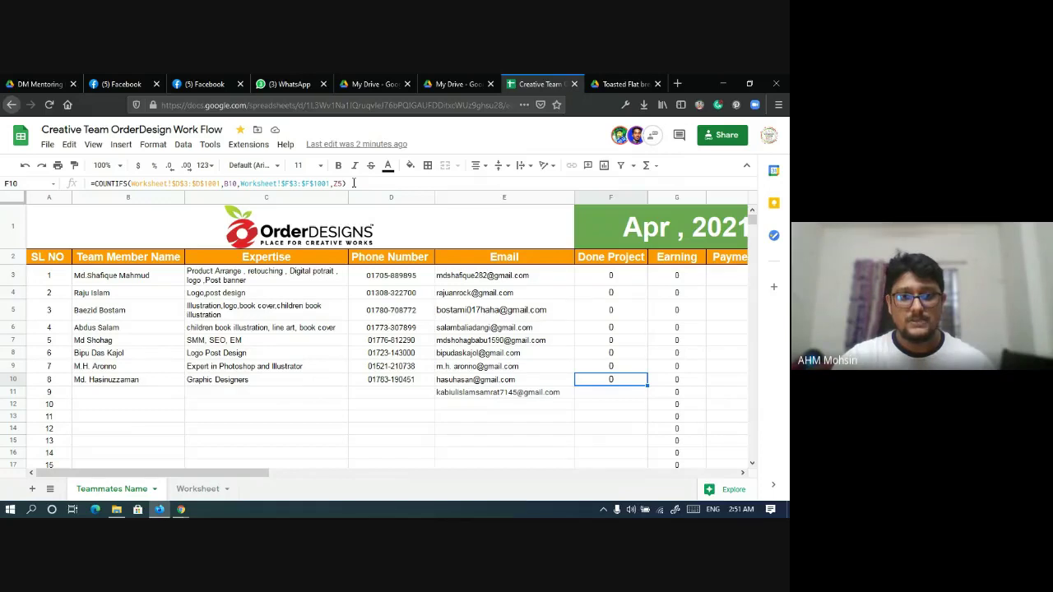
{"action": "left_click", "coordinate": [338, 183]}
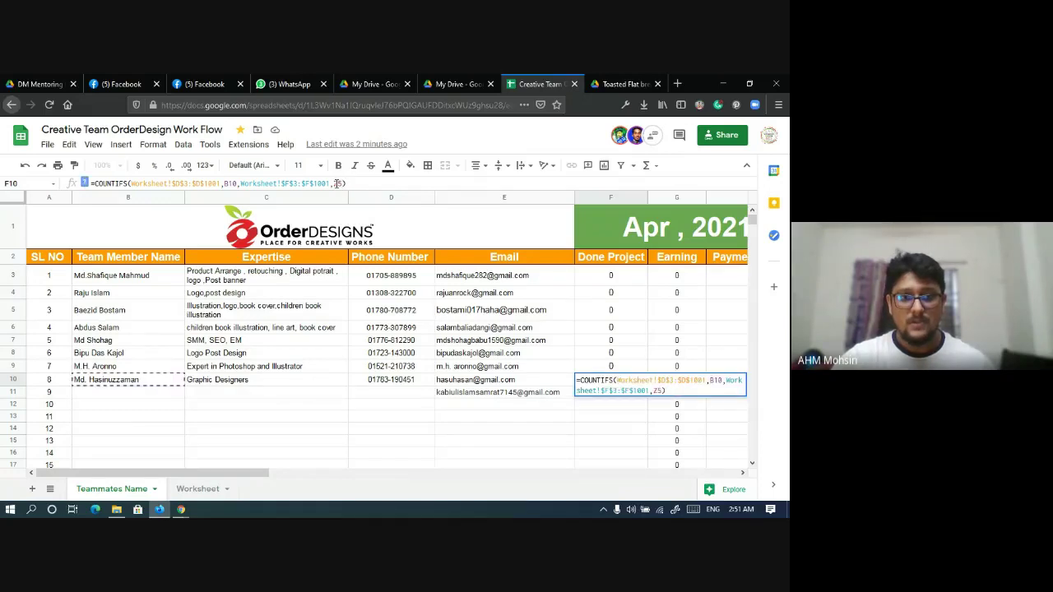
{"action": "left_click", "coordinate": [235, 183]}
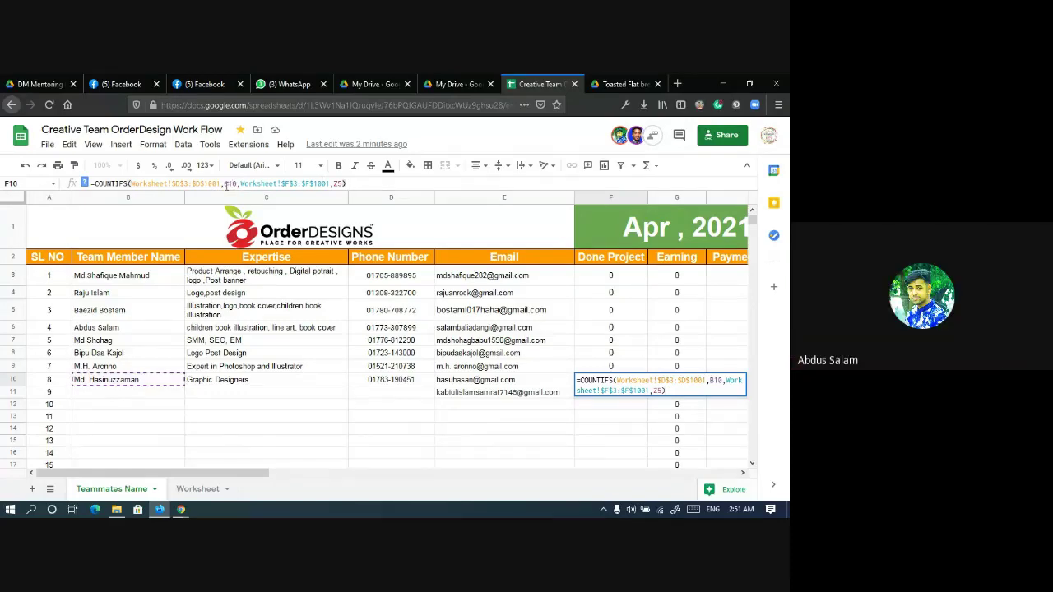
{"action": "key", "text": "ctrl+a"}
{"action": "key", "text": "ctrl+c"}
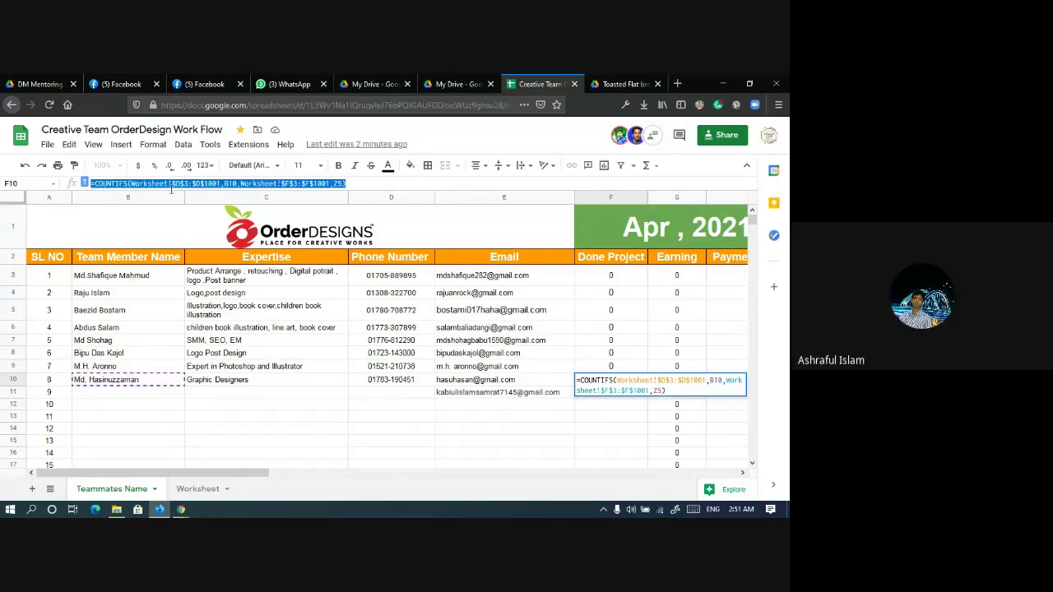
{"action": "left_click", "coordinate": [592, 420]}
{"action": "left_click", "coordinate": [609, 398]}
{"action": "double_click", "coordinate": [608, 394]}
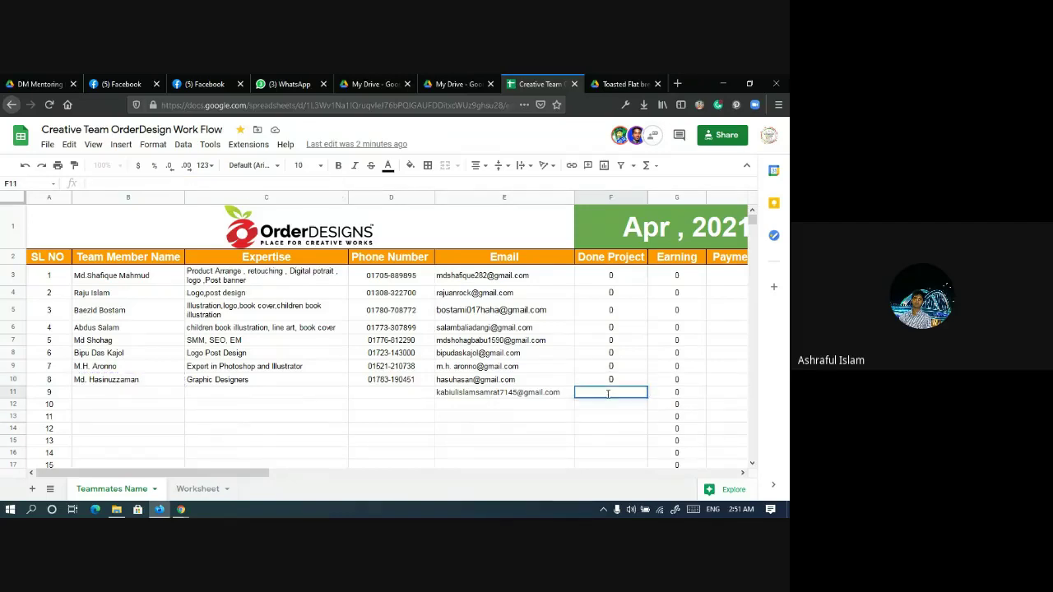
{"action": "key", "text": "ctrl+v"}
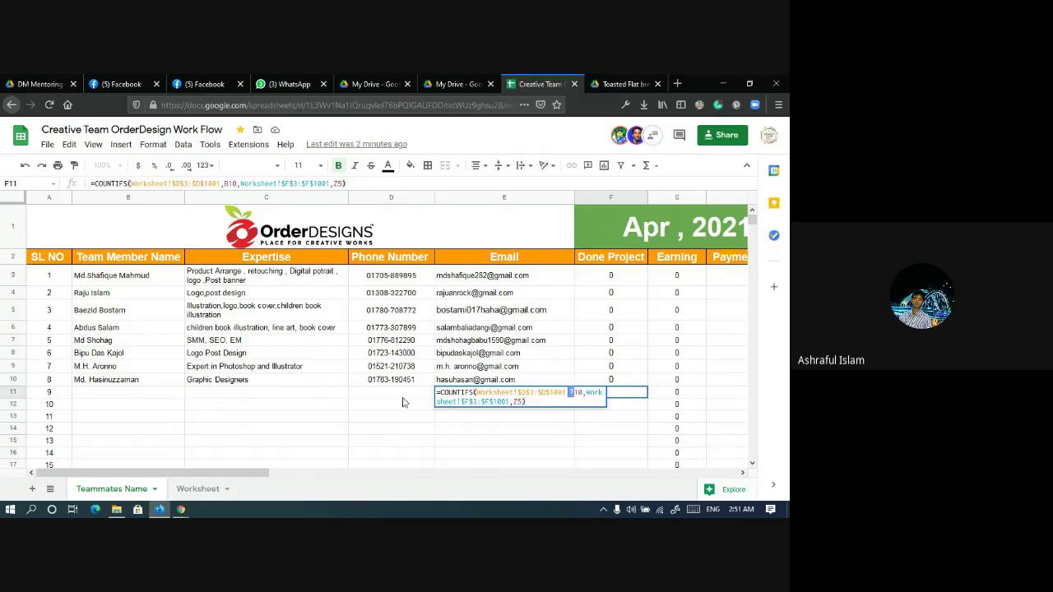
{"action": "left_click", "coordinate": [119, 396]}
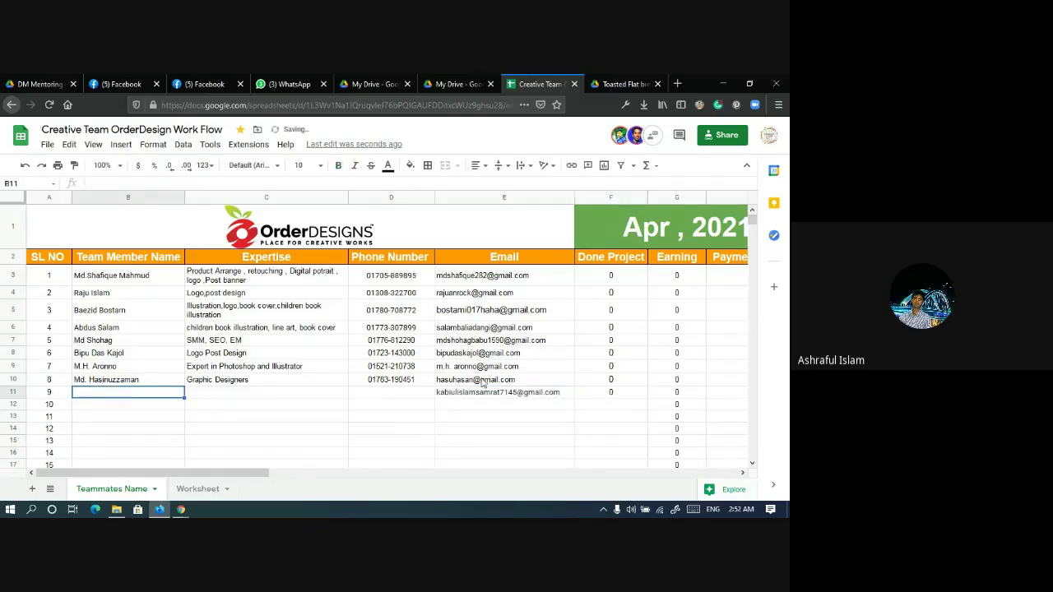
Step: Change the team member reference in the F11 COUNTIFS formula to B11
{"action": "double_click", "coordinate": [609, 395]}
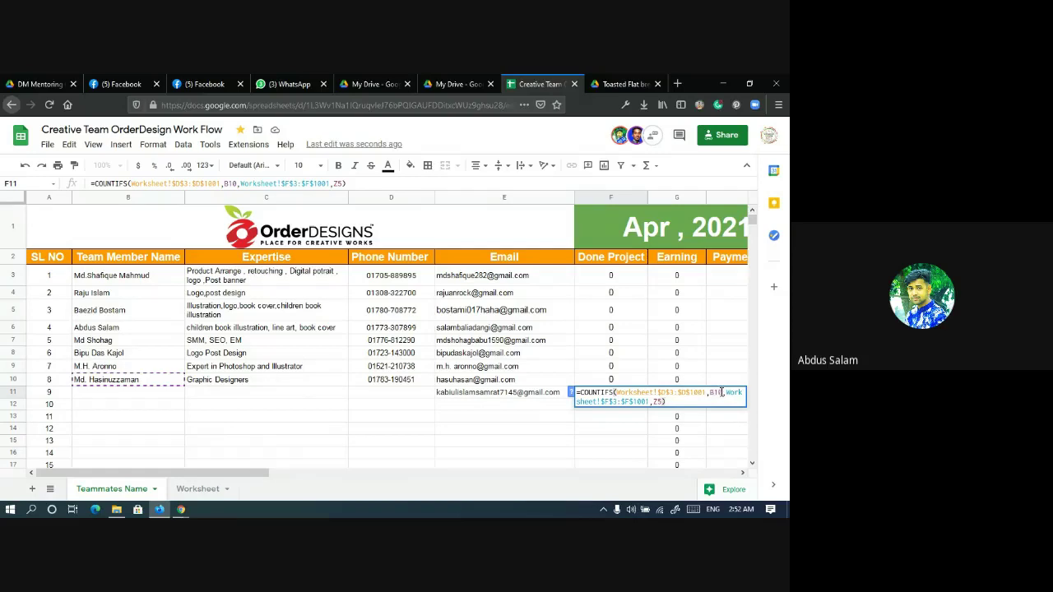
{"action": "key", "text": "BackSpace"}
{"action": "type", "text": "1"}
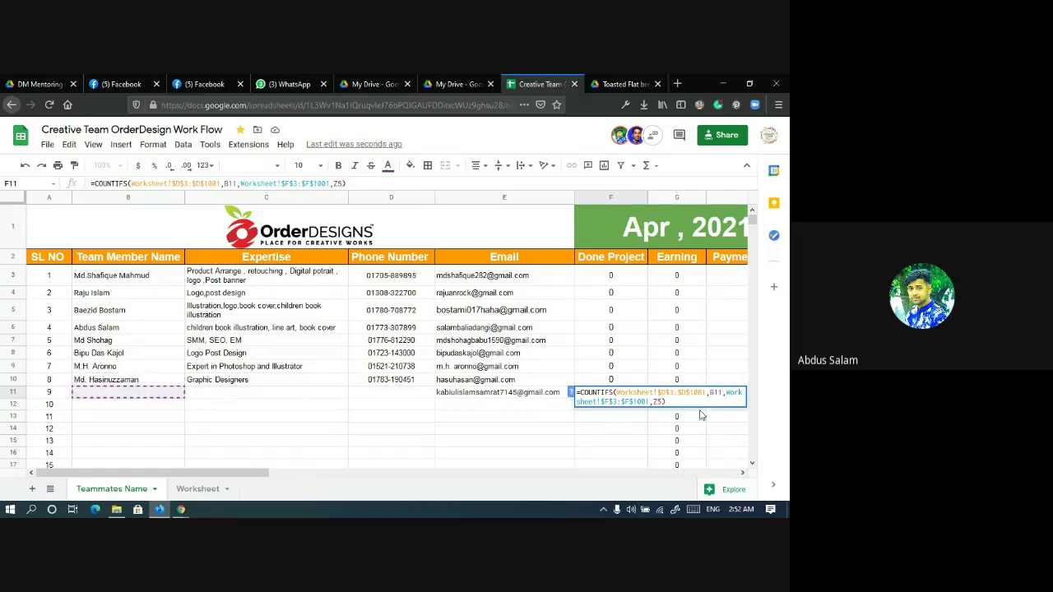
{"action": "key", "text": "Return"}
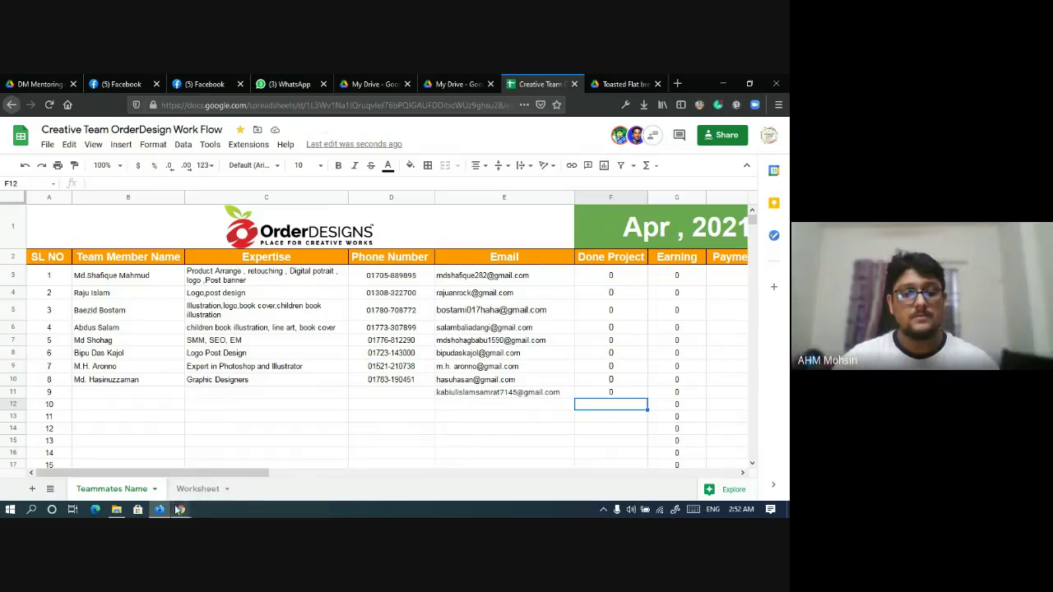
Step: Switch to the Google Meet call in Chrome and close the meeting details with the chat
{"action": "mouse_move", "coordinate": [180, 509]}
{"action": "left_click", "coordinate": [127, 464]}
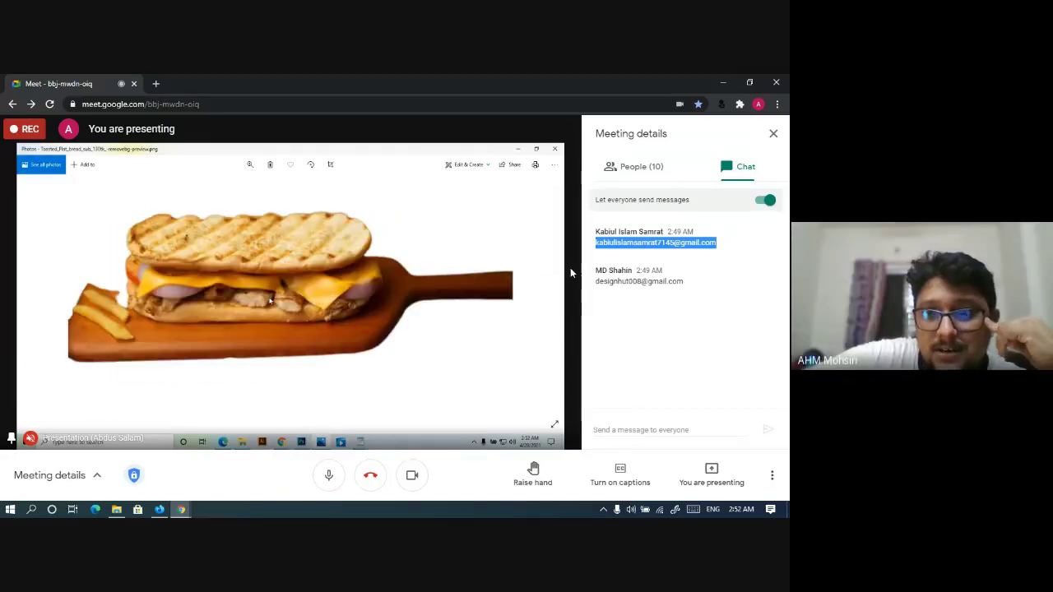
{"action": "left_click", "coordinate": [772, 135]}
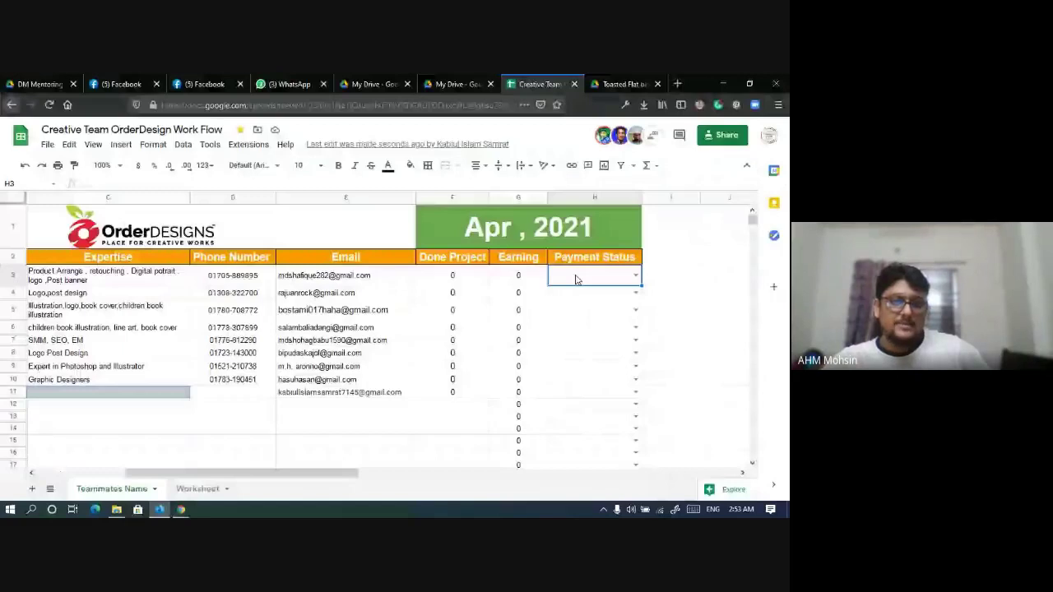
Step: Review the new teammate's row 11, from the Done Project formula in F11 back to Phone Number cell D11
{"action": "left_click", "coordinate": [420, 394]}
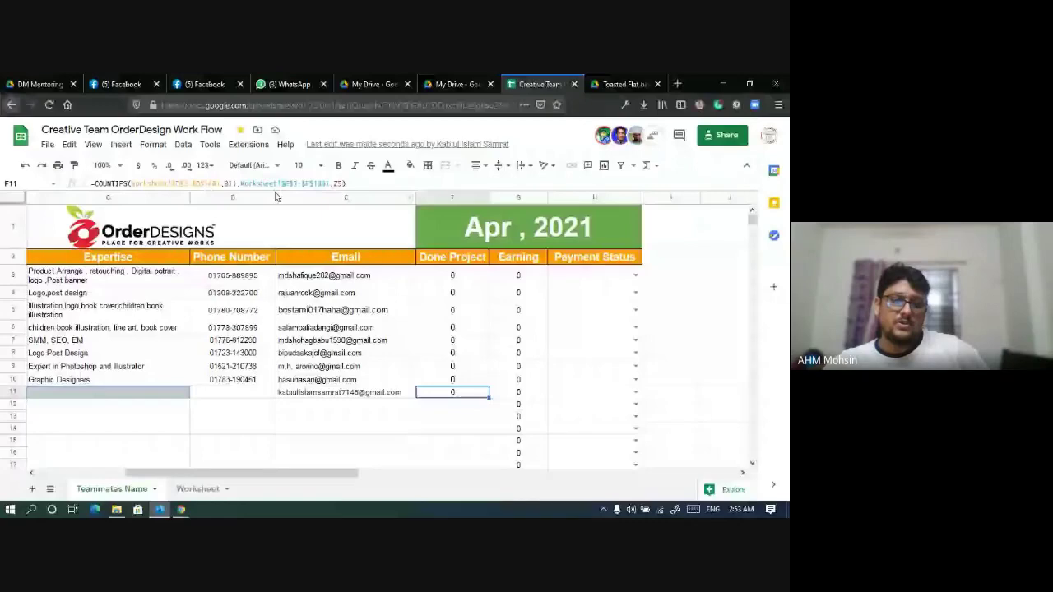
{"action": "left_click", "coordinate": [329, 416]}
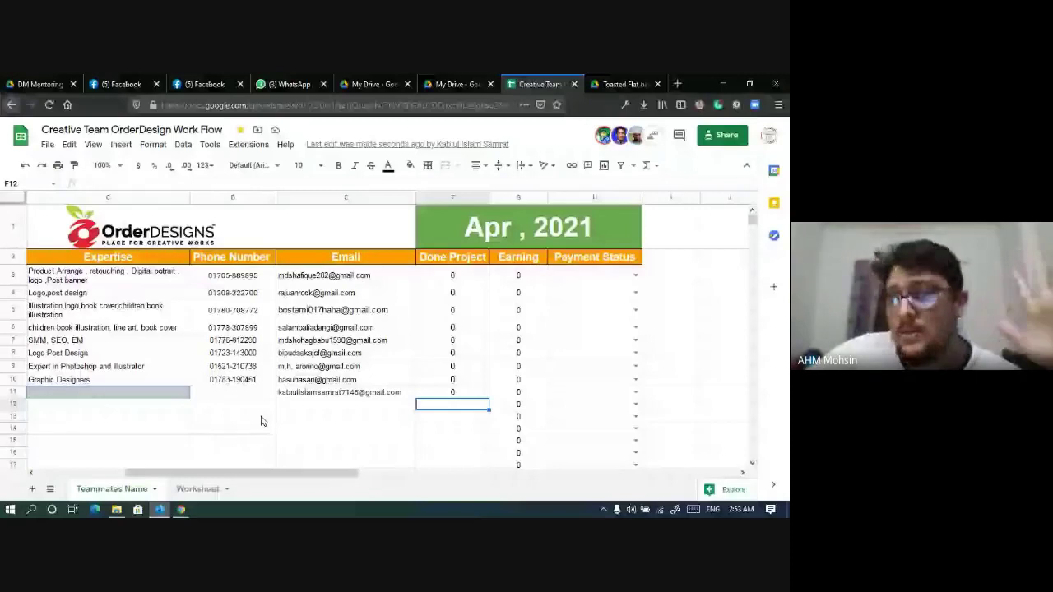
{"action": "scroll", "coordinate": [261, 419], "scroll_direction": "left", "scroll_amount": 3}
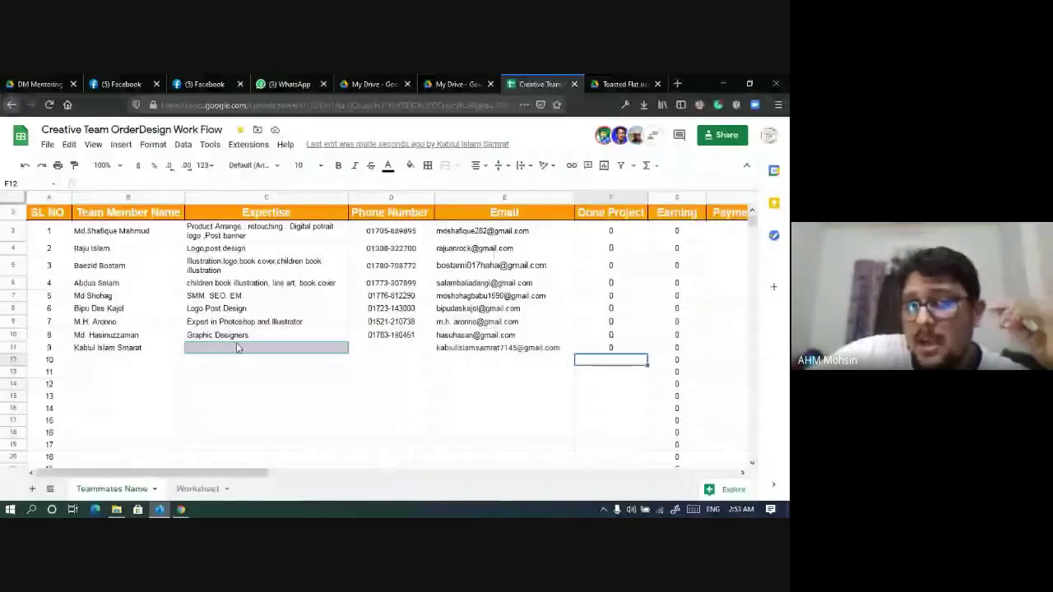
{"action": "key", "text": "Up"}
{"action": "key", "text": "Left"}
{"action": "key", "text": "Left"}
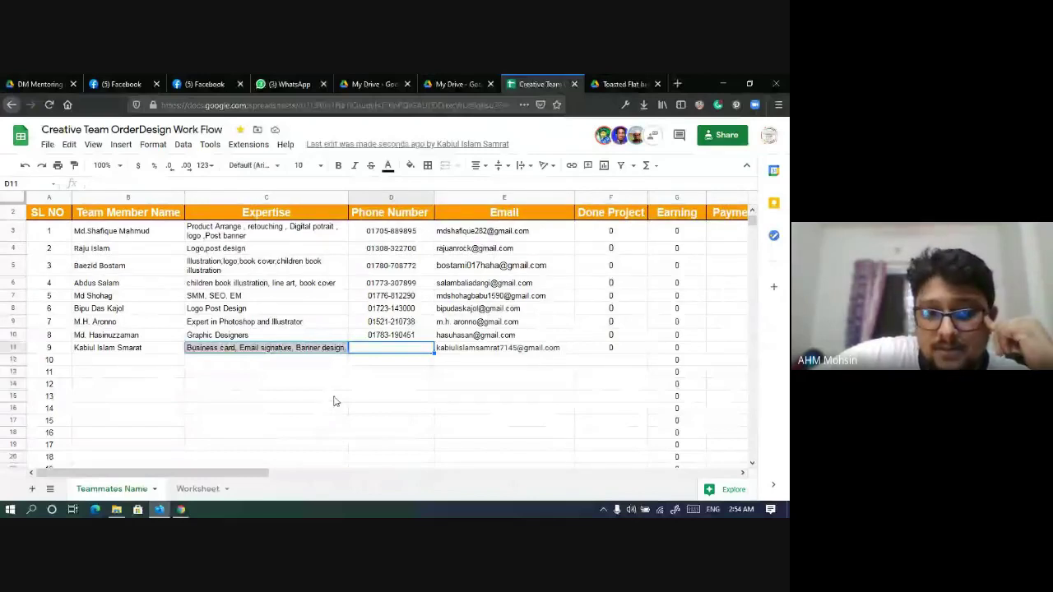
Step: Select all cells of the Worksheet sheet and center their contents horizontally
{"action": "left_click", "coordinate": [195, 488]}
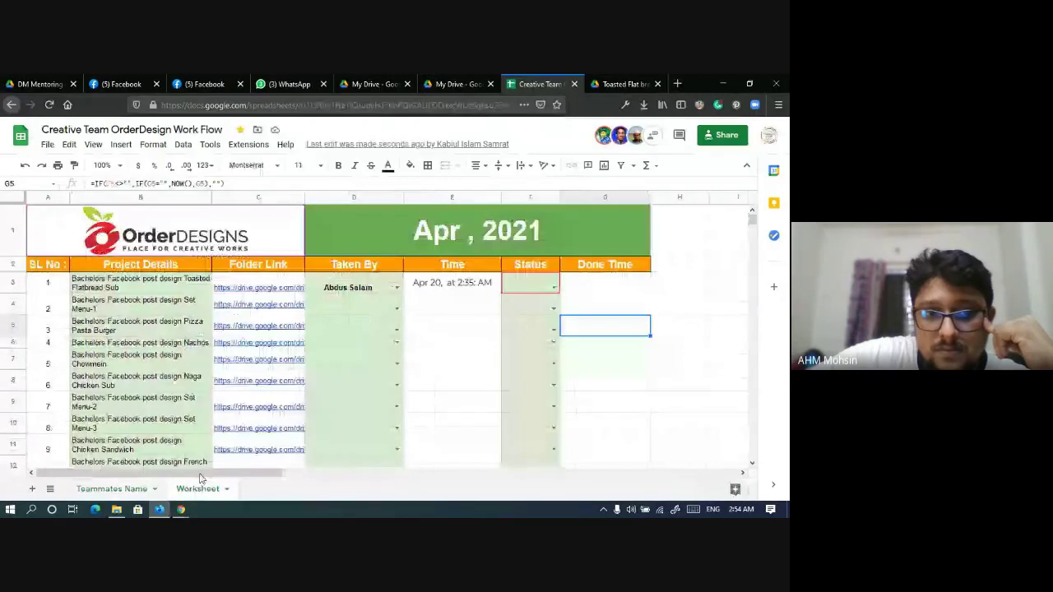
{"action": "left_click", "coordinate": [440, 307]}
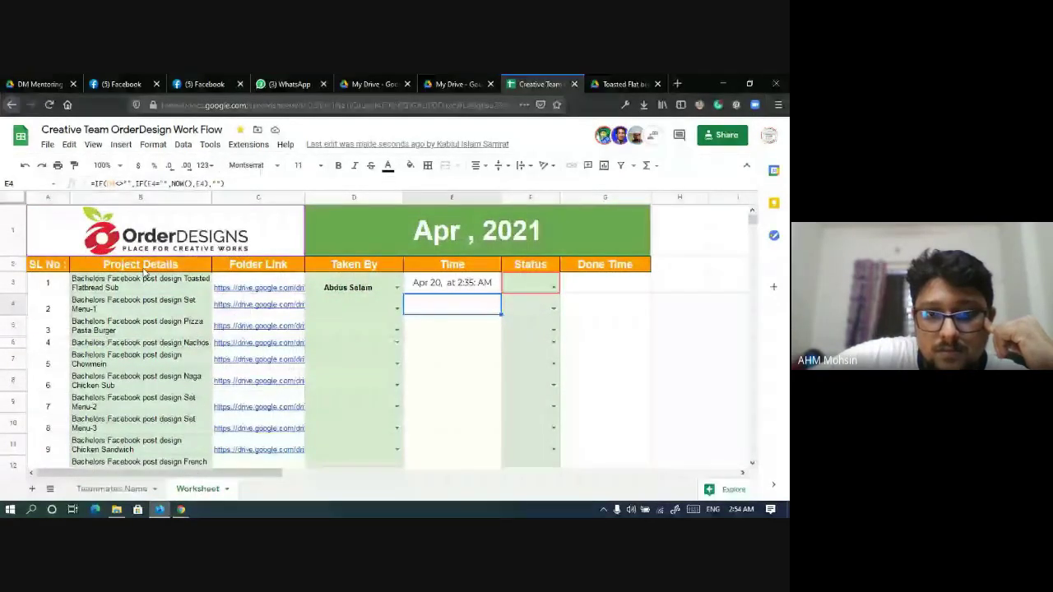
{"action": "left_click", "coordinate": [10, 201]}
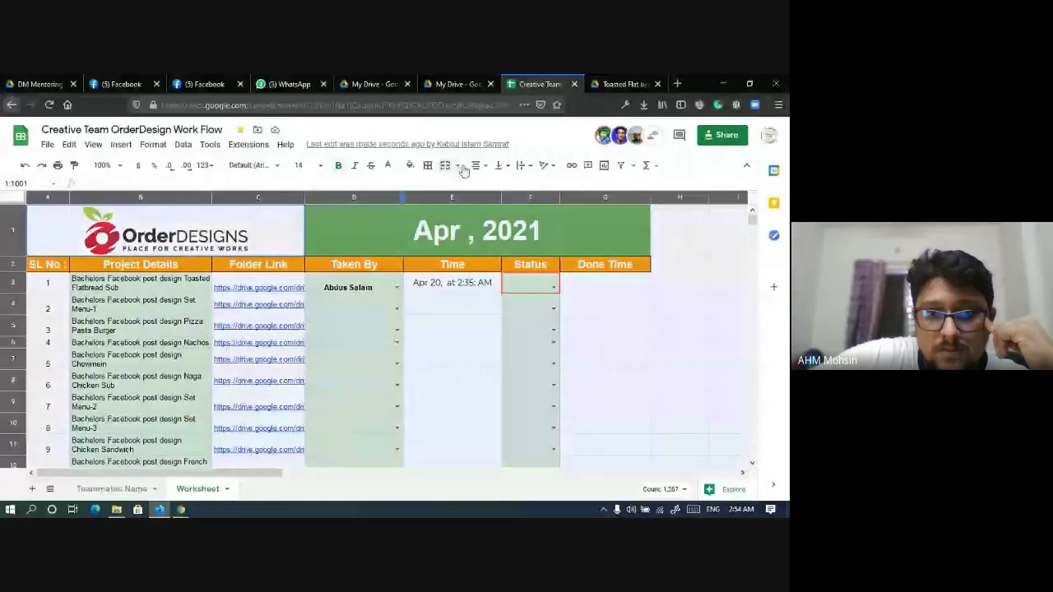
{"action": "key", "text": "ctrl+shift+e"}
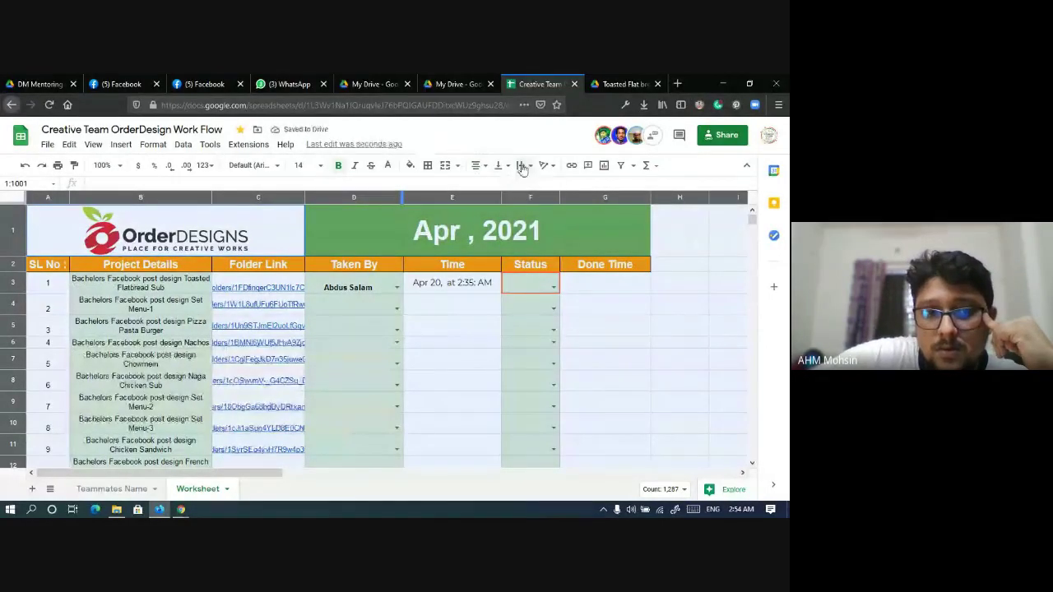
{"action": "left_click", "coordinate": [520, 166]}
{"action": "left_click", "coordinate": [539, 183]}
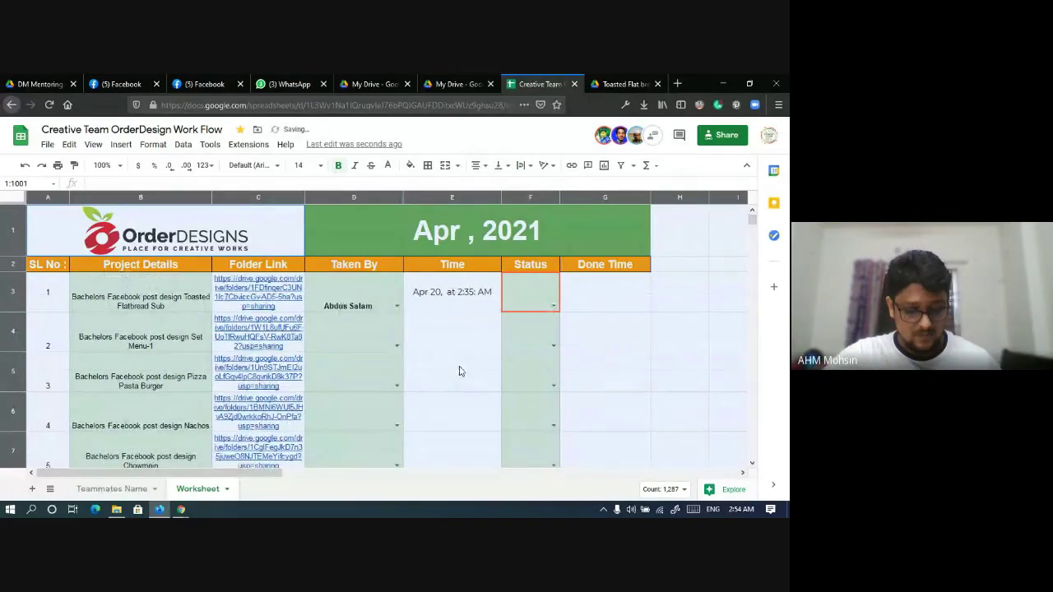
{"action": "key", "text": "ctrl+z"}
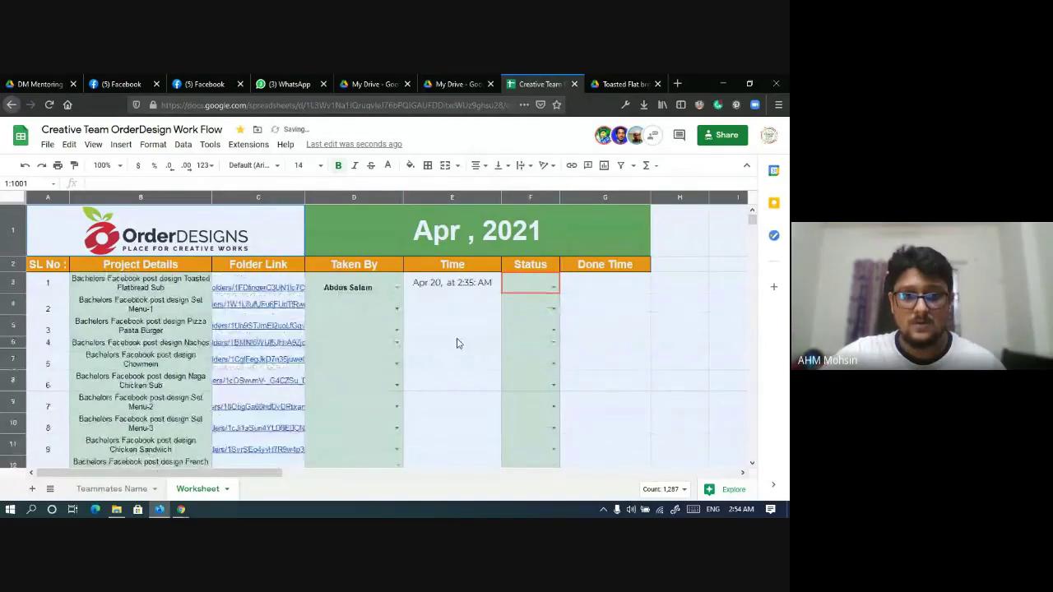
Step: Align the contents of all Worksheet cells vertically to the middle
{"action": "left_click", "coordinate": [504, 166]}
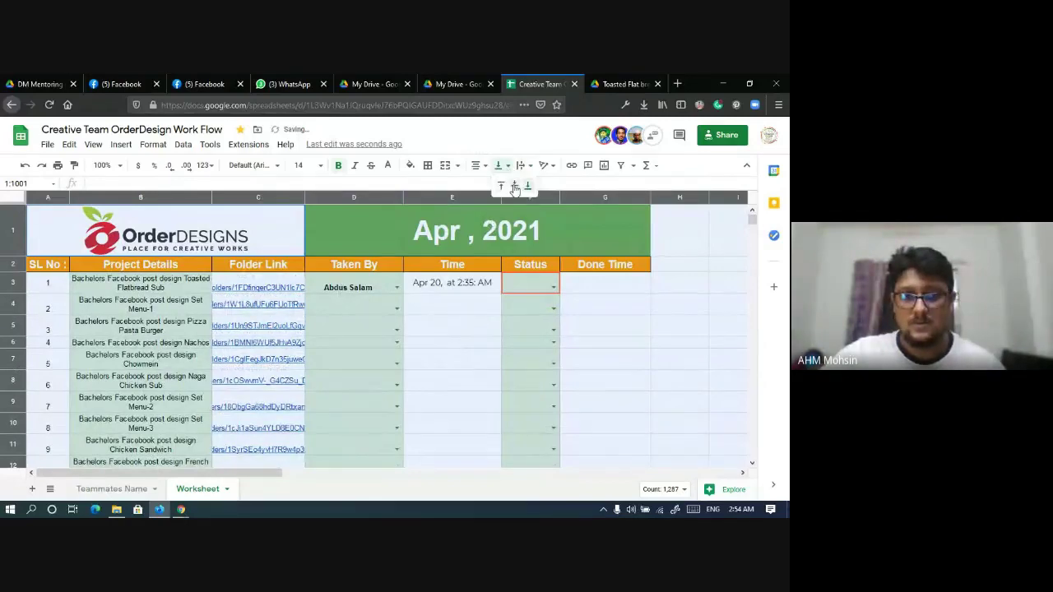
{"action": "left_click", "coordinate": [515, 188]}
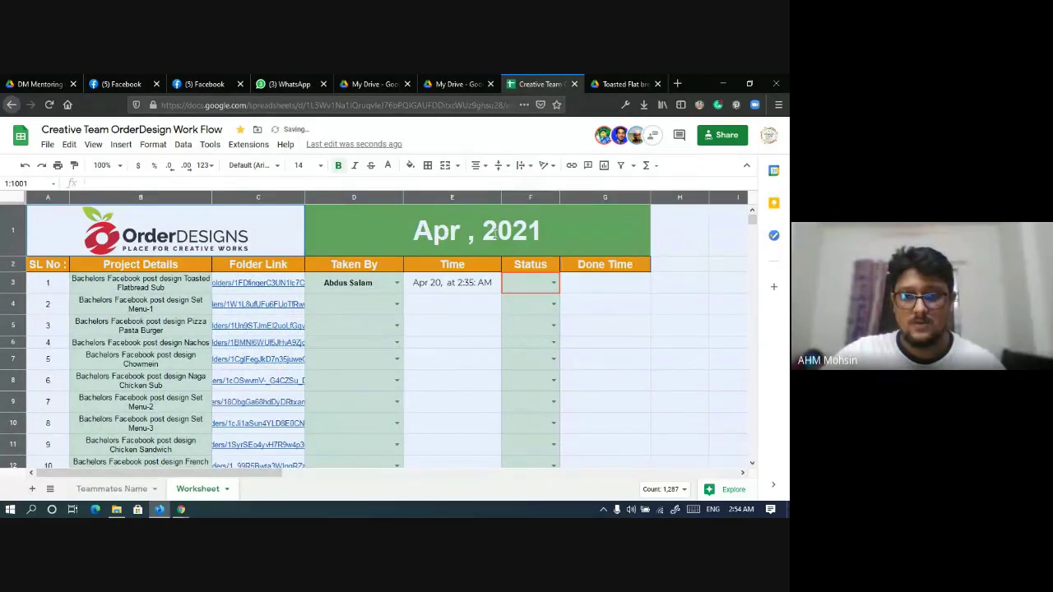
{"action": "left_click", "coordinate": [451, 339]}
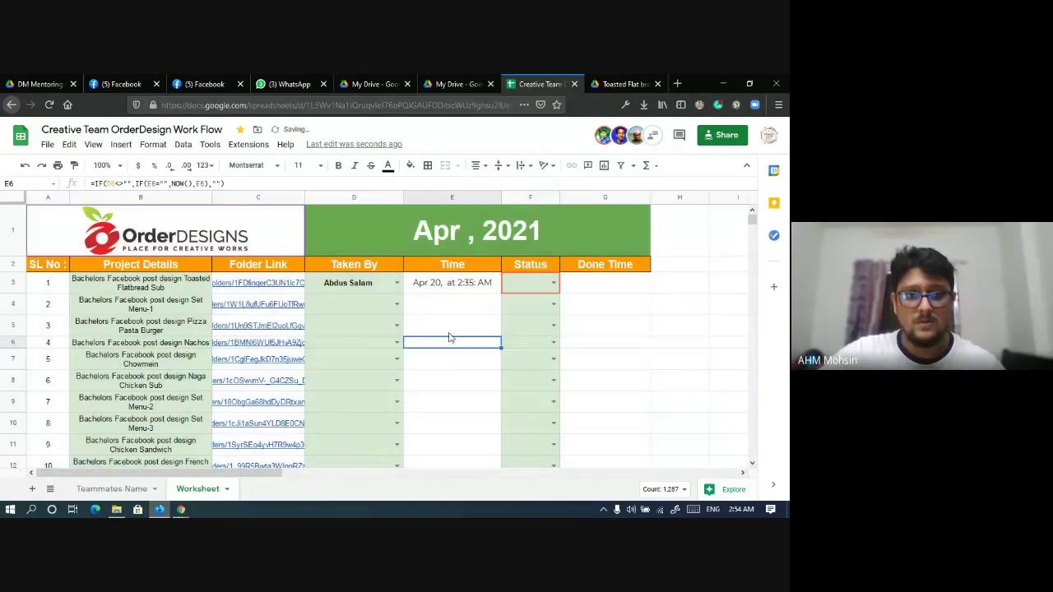
Step: Left-align the Project Details column B and the Folder Link column C
{"action": "left_click", "coordinate": [139, 197]}
{"action": "left_click", "coordinate": [476, 165]}
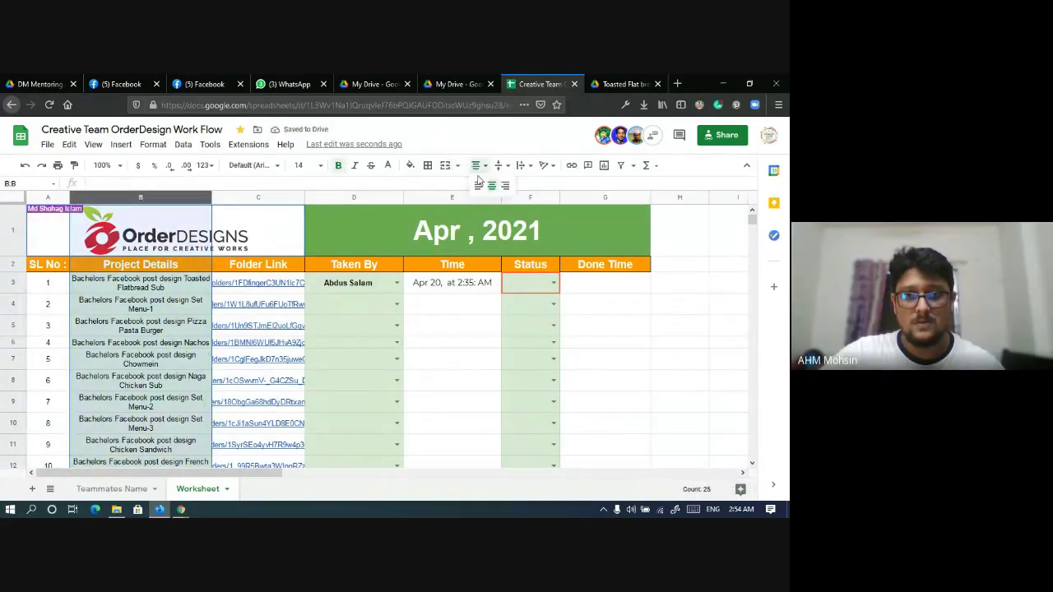
{"action": "left_click", "coordinate": [479, 187]}
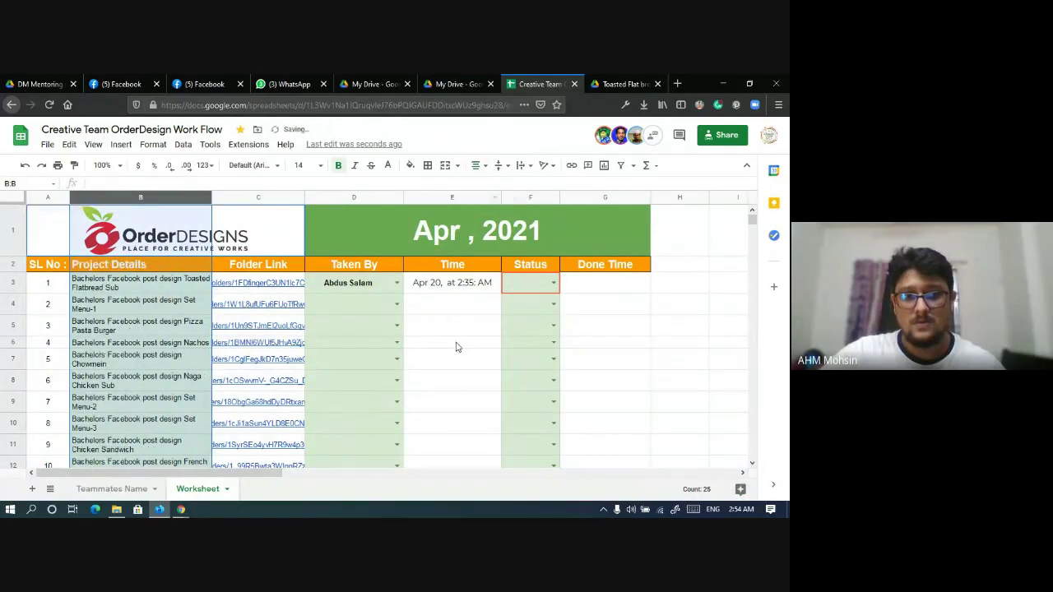
{"action": "left_click", "coordinate": [456, 344]}
{"action": "left_click", "coordinate": [249, 197]}
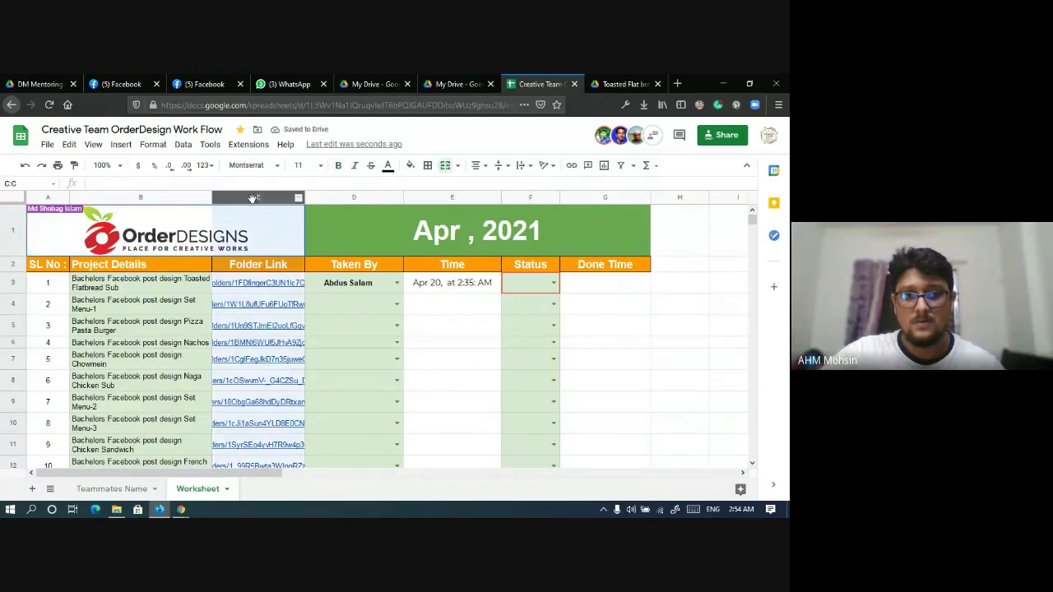
{"action": "left_click", "coordinate": [476, 165]}
{"action": "left_click", "coordinate": [481, 187]}
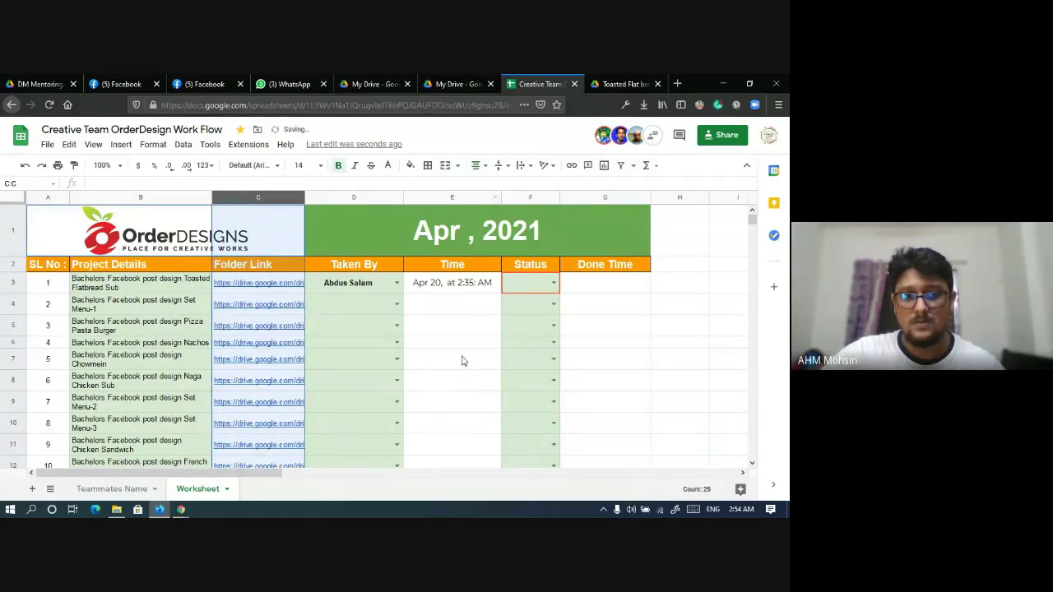
{"action": "left_click", "coordinate": [455, 354]}
{"action": "scroll", "coordinate": [455, 353], "scroll_direction": "down", "scroll_amount": 6}
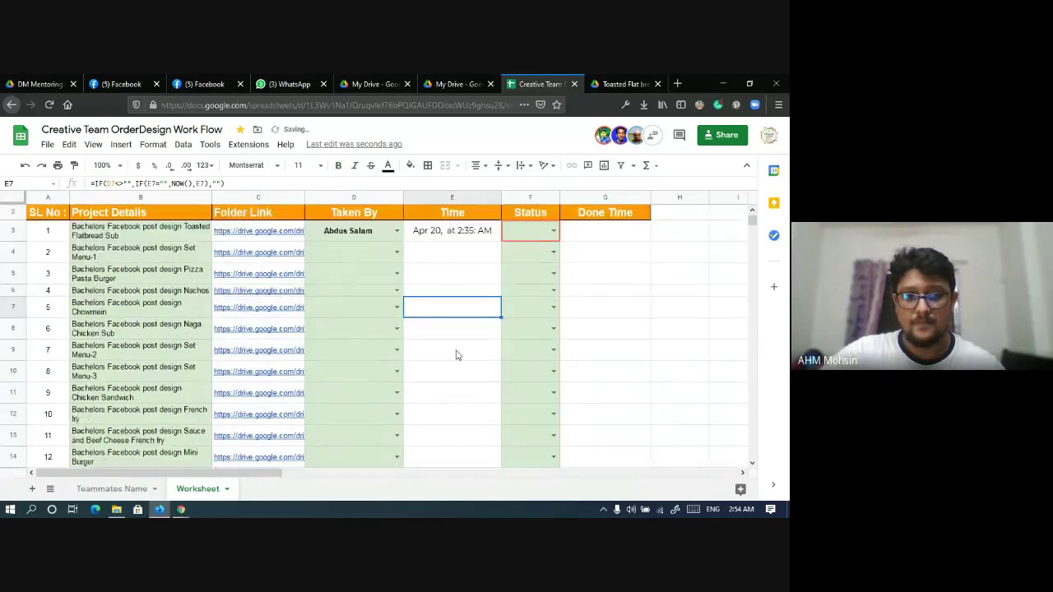
{"action": "scroll", "coordinate": [455, 353], "scroll_direction": "up", "scroll_amount": 3}
{"action": "scroll", "coordinate": [455, 355], "scroll_direction": "up", "scroll_amount": 2}
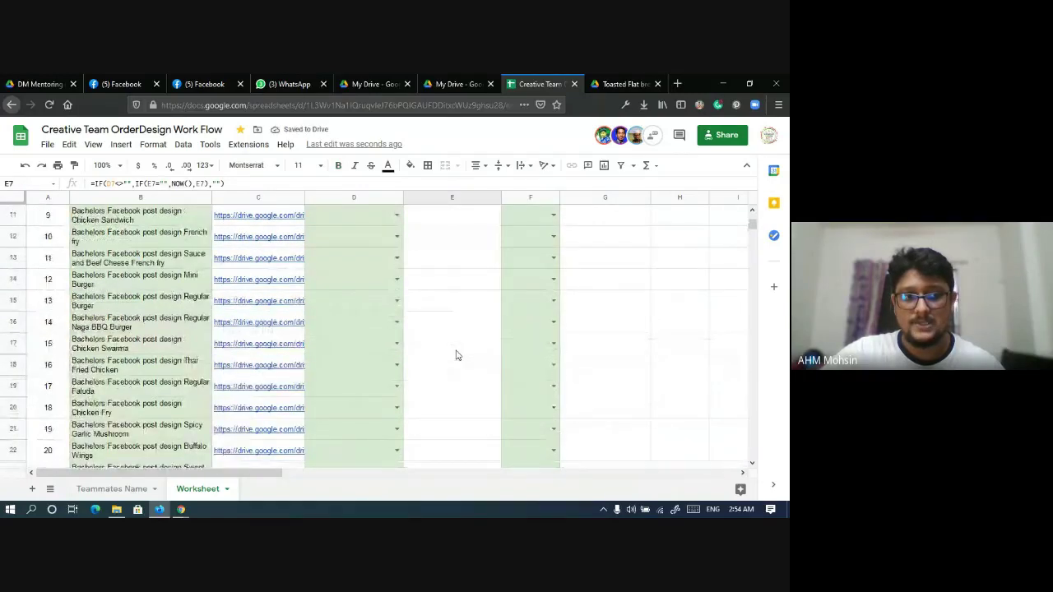
{"action": "scroll", "coordinate": [455, 355], "scroll_direction": "up", "scroll_amount": 5}
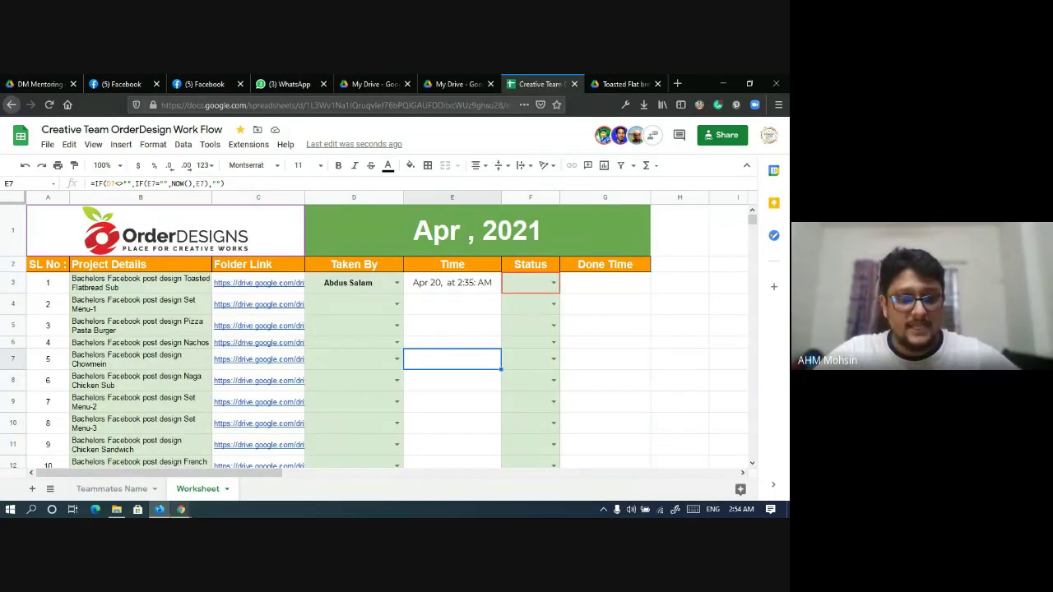
Step: Check the participants in the Google Meet call and return to the Worksheet sheet in Firefox
{"action": "mouse_move", "coordinate": [181, 510]}
{"action": "left_click", "coordinate": [115, 461]}
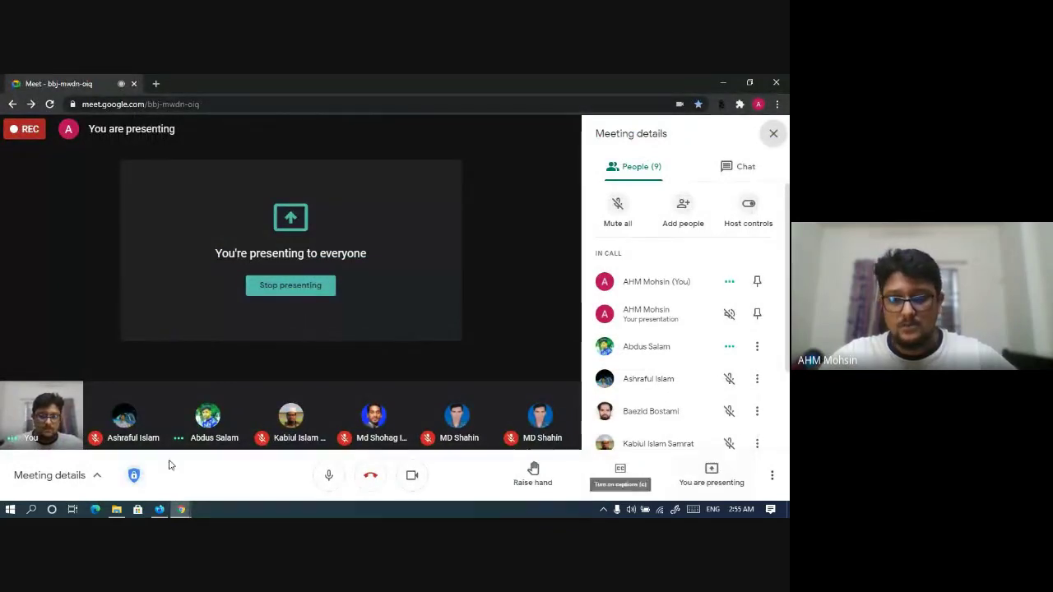
{"action": "key", "text": "alt+Tab"}
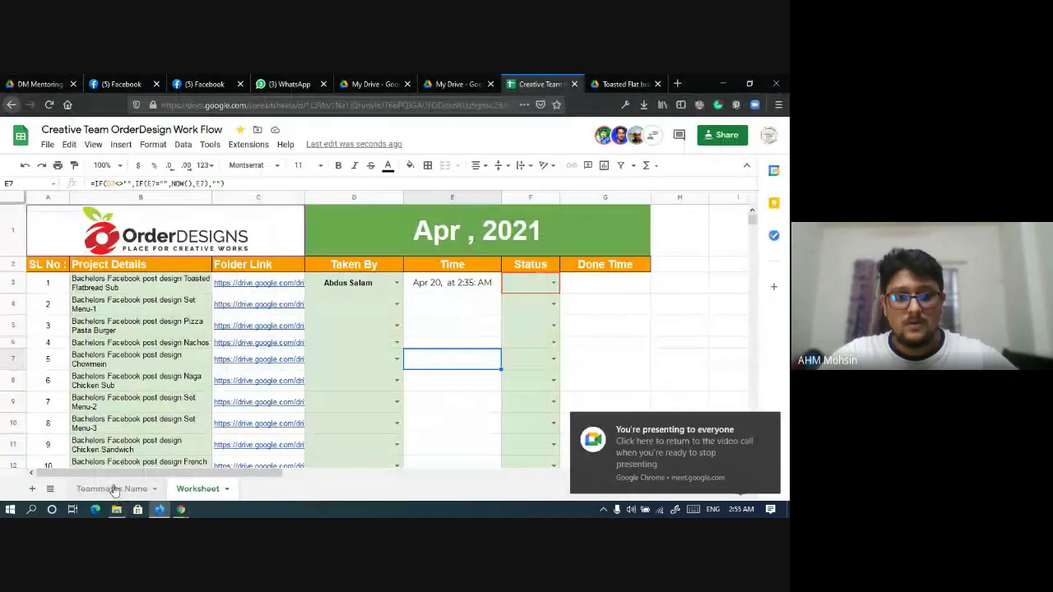
{"action": "left_click", "coordinate": [457, 401]}
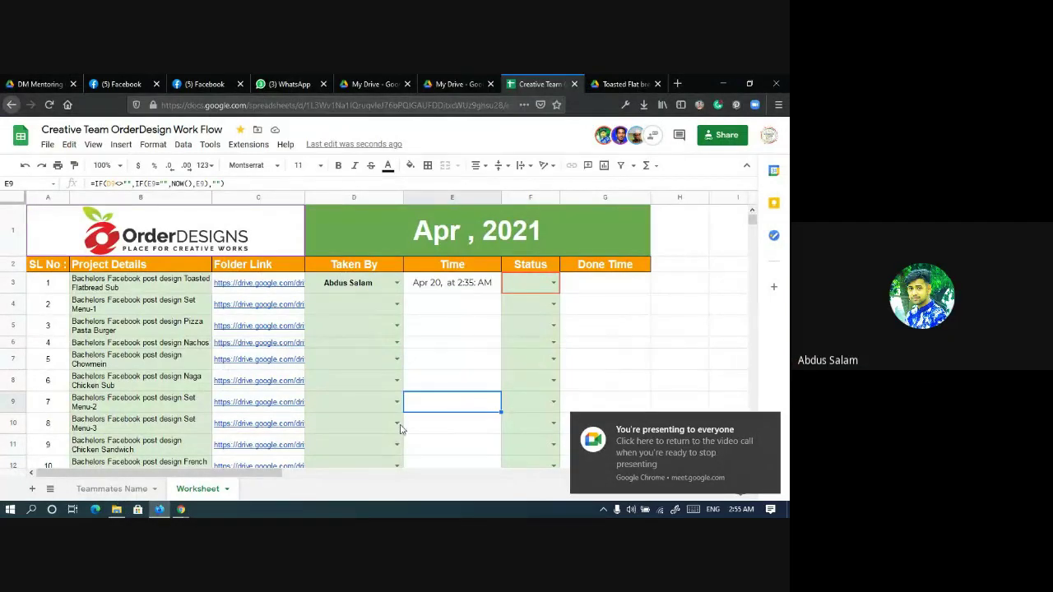
Step: Show the Teammates Name sheet, then copy the second participant's email address from the Google Meet chat in Chrome
{"action": "left_click", "coordinate": [363, 332]}
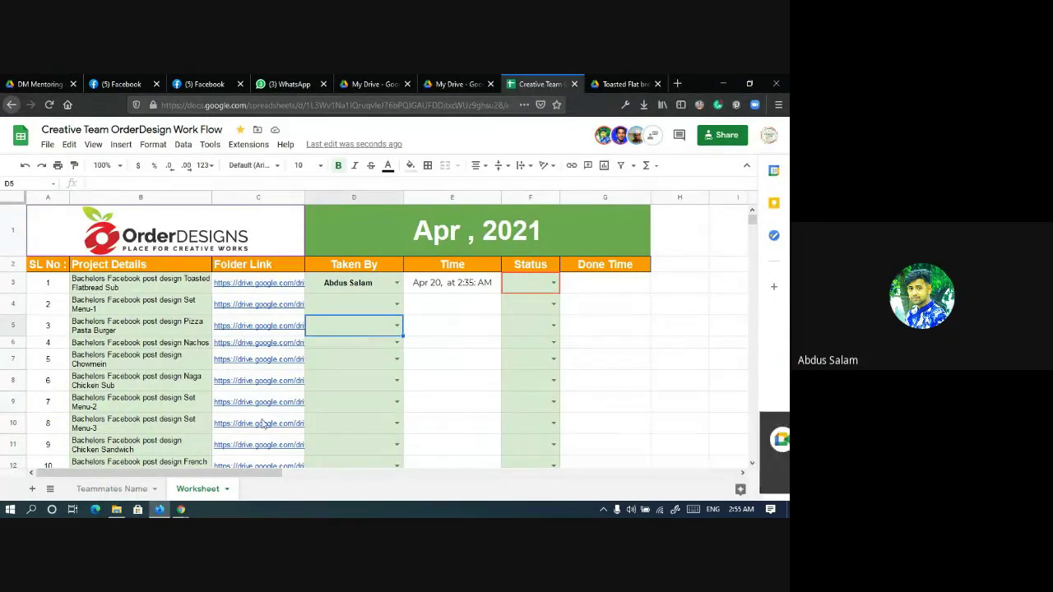
{"action": "left_click", "coordinate": [119, 489]}
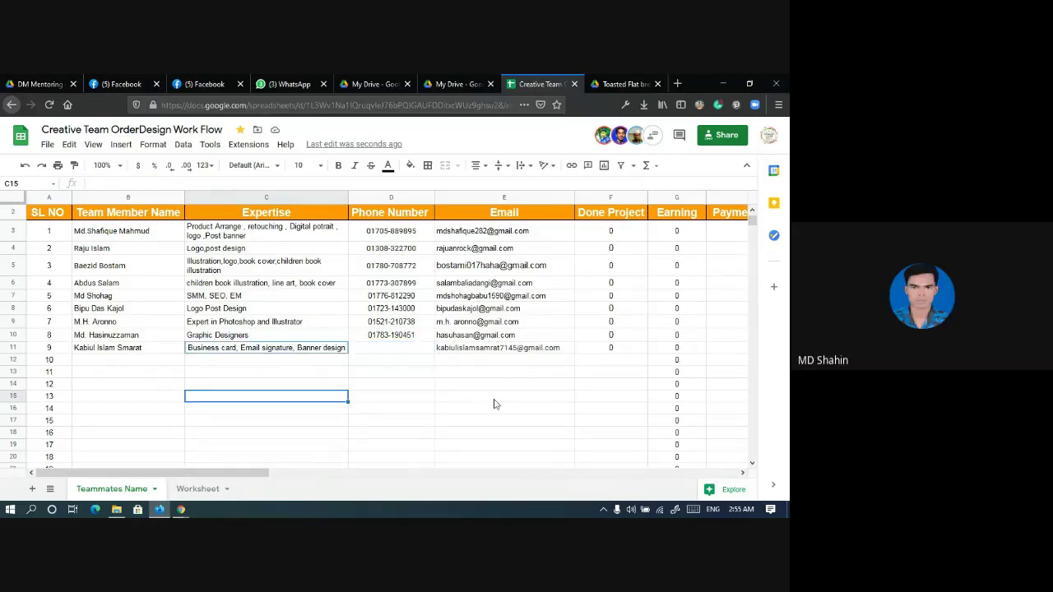
{"action": "left_click", "coordinate": [389, 362]}
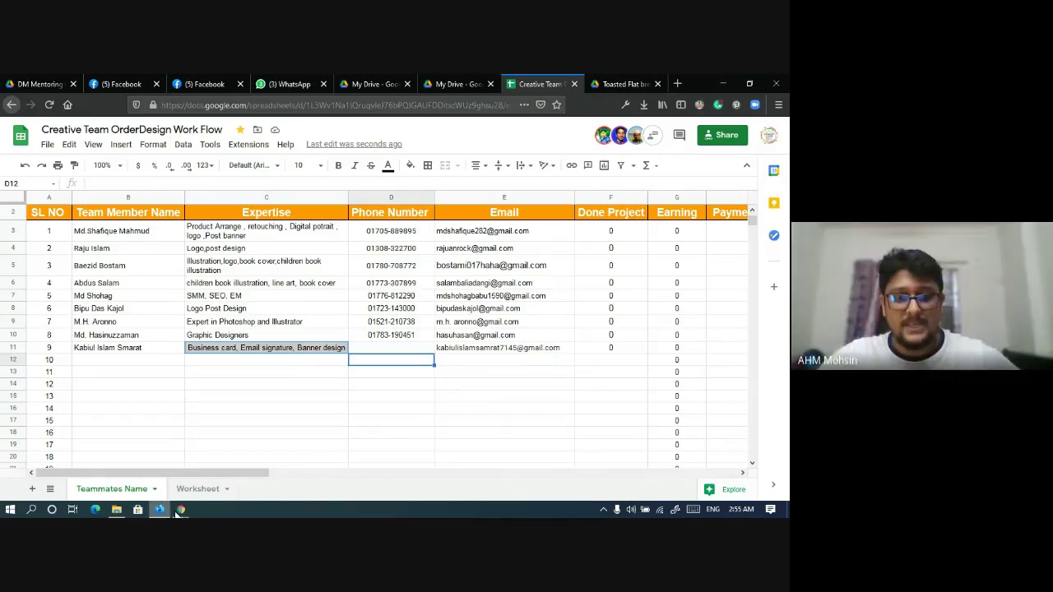
{"action": "mouse_move", "coordinate": [177, 510]}
{"action": "left_click", "coordinate": [118, 454]}
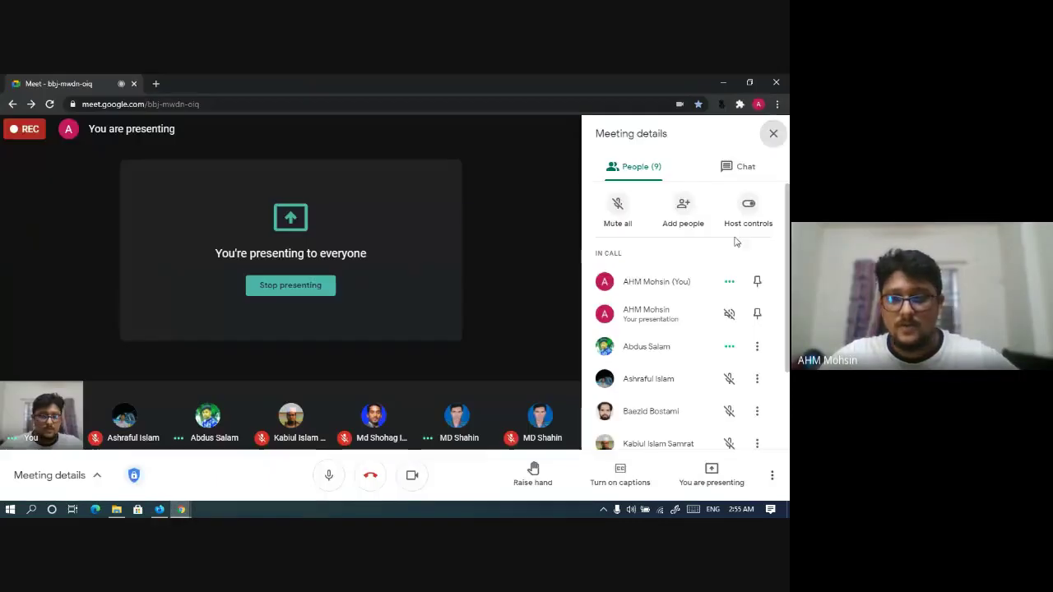
{"action": "left_click", "coordinate": [749, 166]}
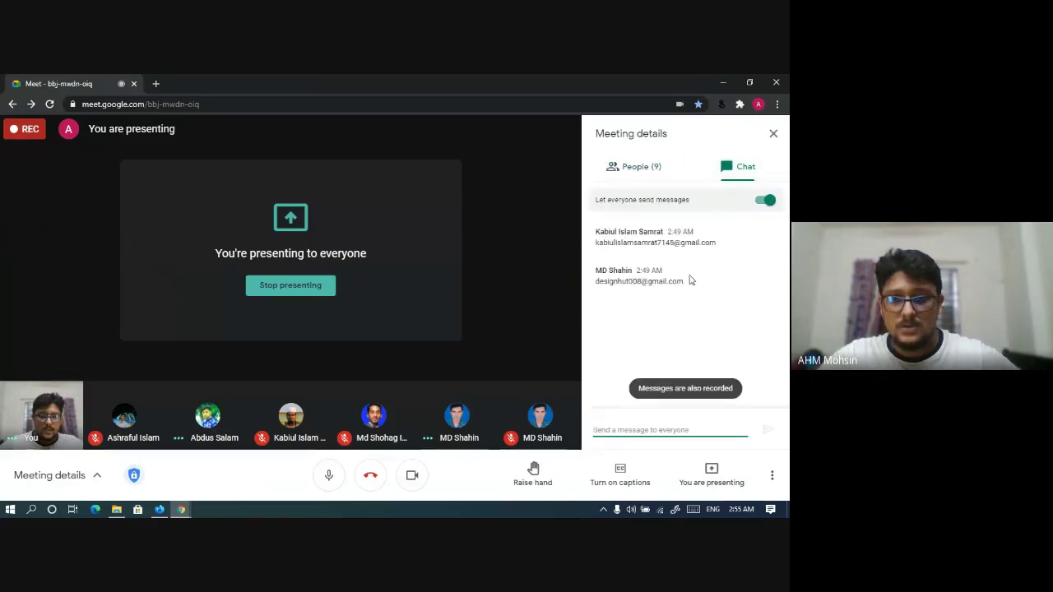
{"action": "left_click_drag", "start_coordinate": [683, 284], "coordinate": [594, 285]}
{"action": "key", "text": "ctrl+c"}
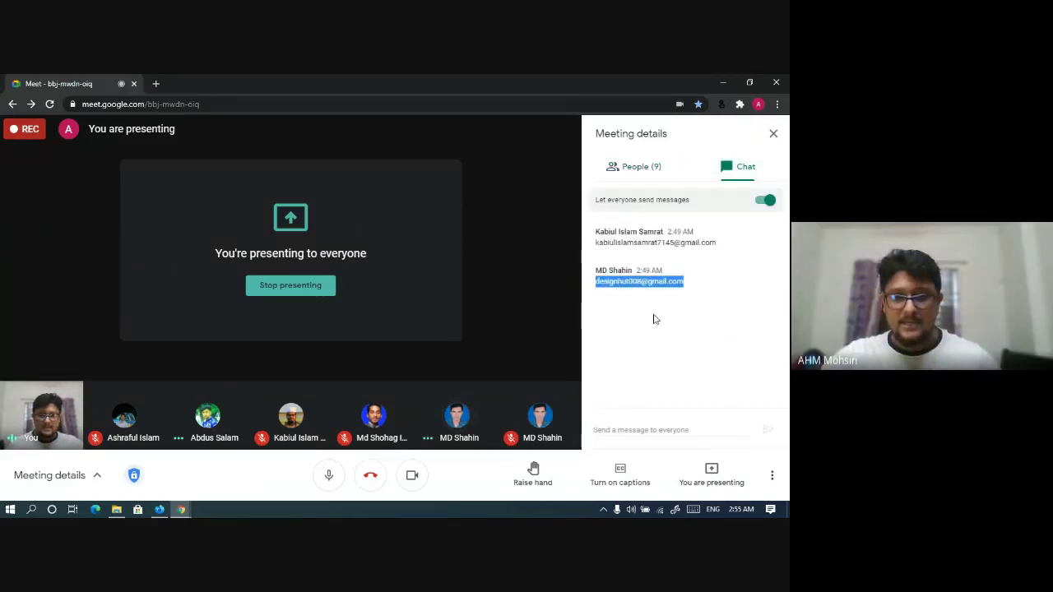
{"action": "left_click", "coordinate": [655, 320]}
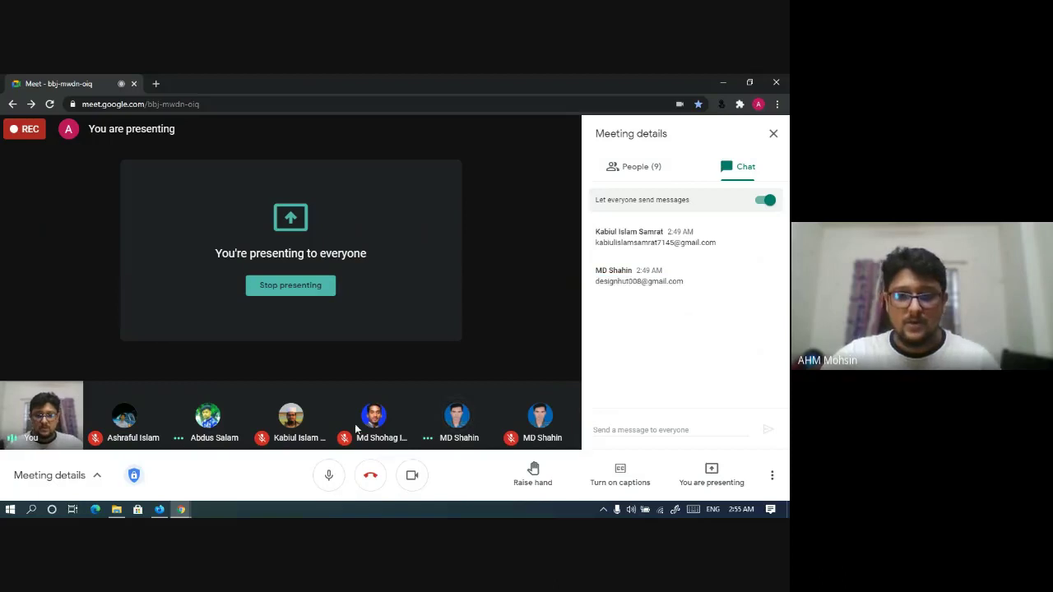
Step: Switch back to Firefox and paste the copied email address into cell E12 of the Teammates Name sheet
{"action": "left_click", "coordinate": [159, 509]}
{"action": "left_click", "coordinate": [476, 362]}
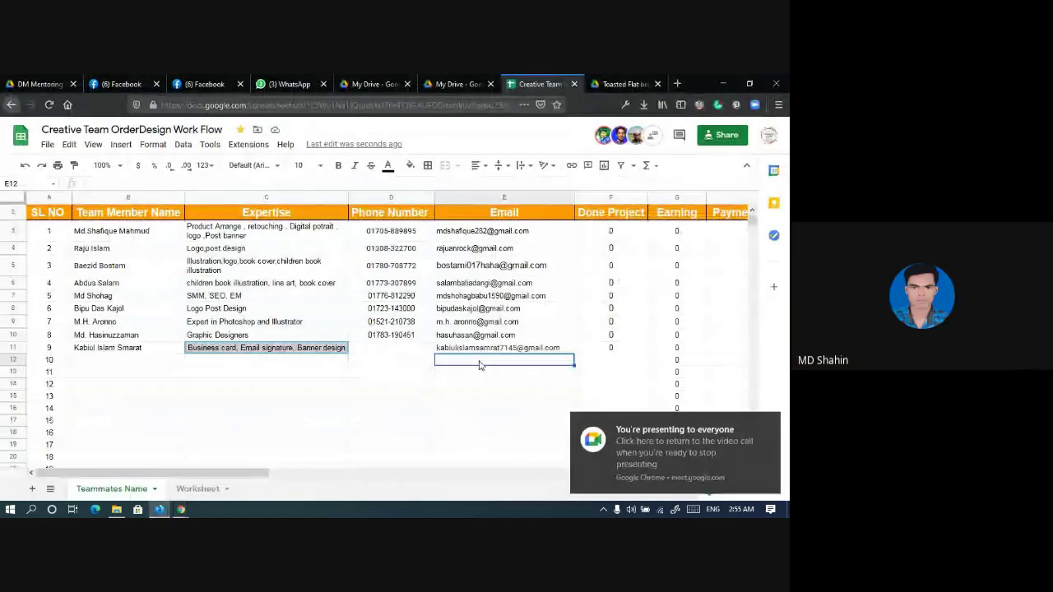
{"action": "key", "text": "ctrl+v"}
{"action": "key", "text": "Return"}
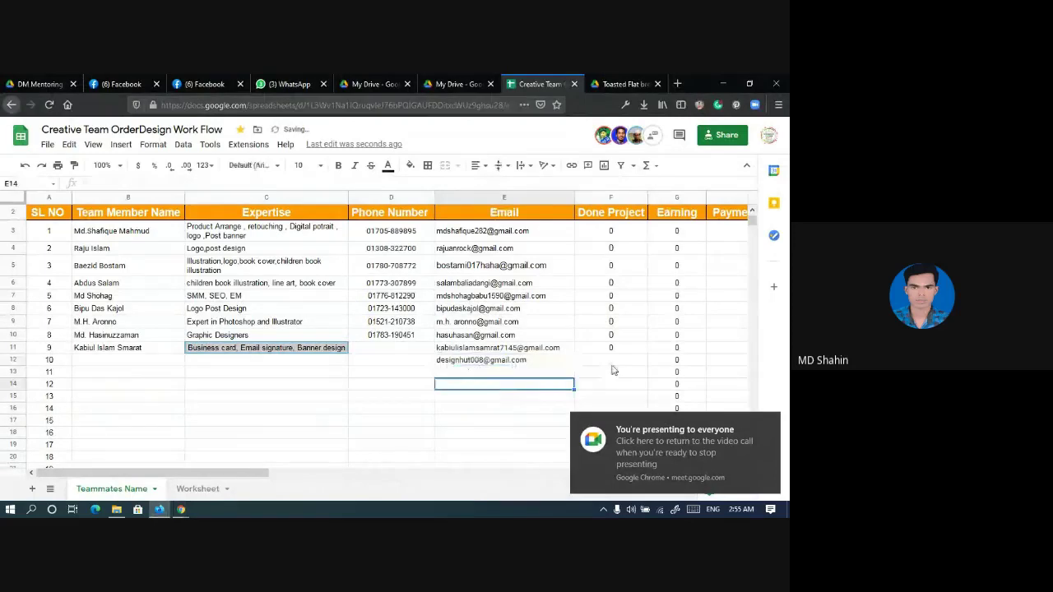
Step: Copy the COUNTIFS formula text from Done Project cell F11 into cell F12
{"action": "left_click", "coordinate": [612, 363]}
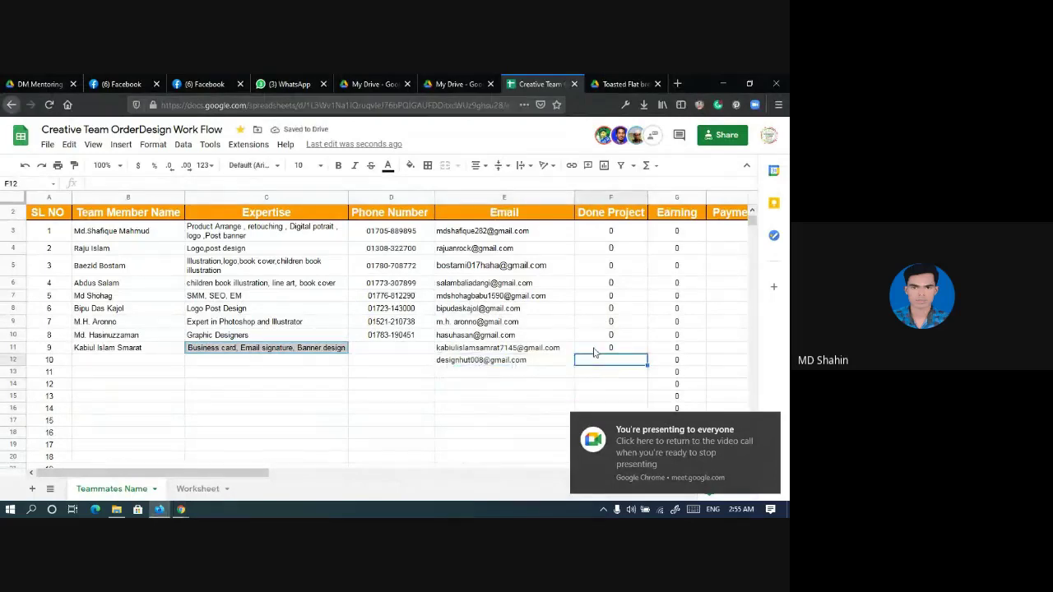
{"action": "left_click", "coordinate": [596, 352]}
{"action": "key", "text": "Return"}
{"action": "key", "text": "ctrl+a"}
{"action": "key", "text": "ctrl+c"}
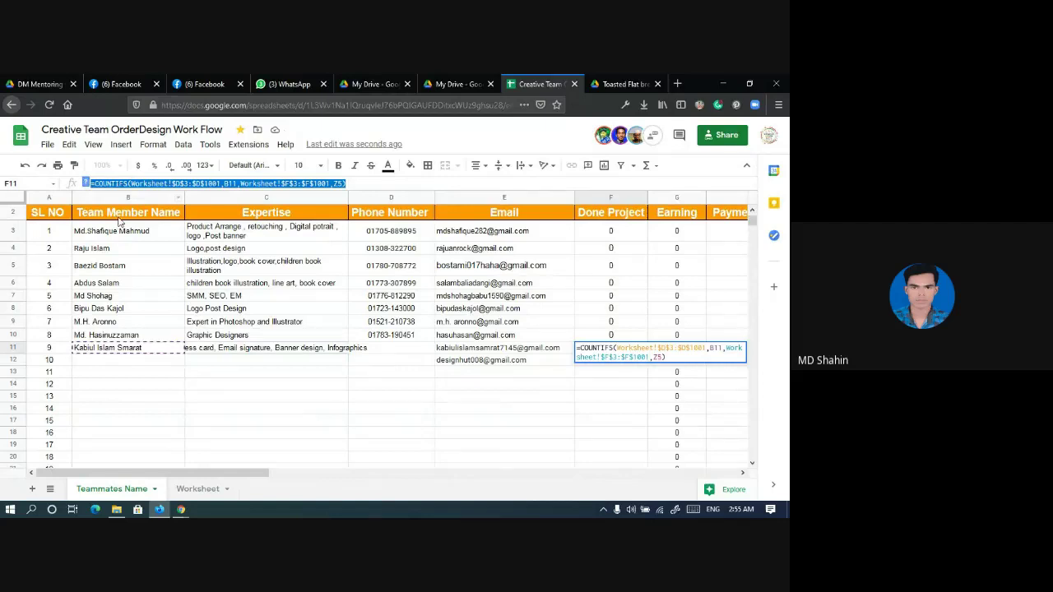
{"action": "left_click", "coordinate": [599, 363]}
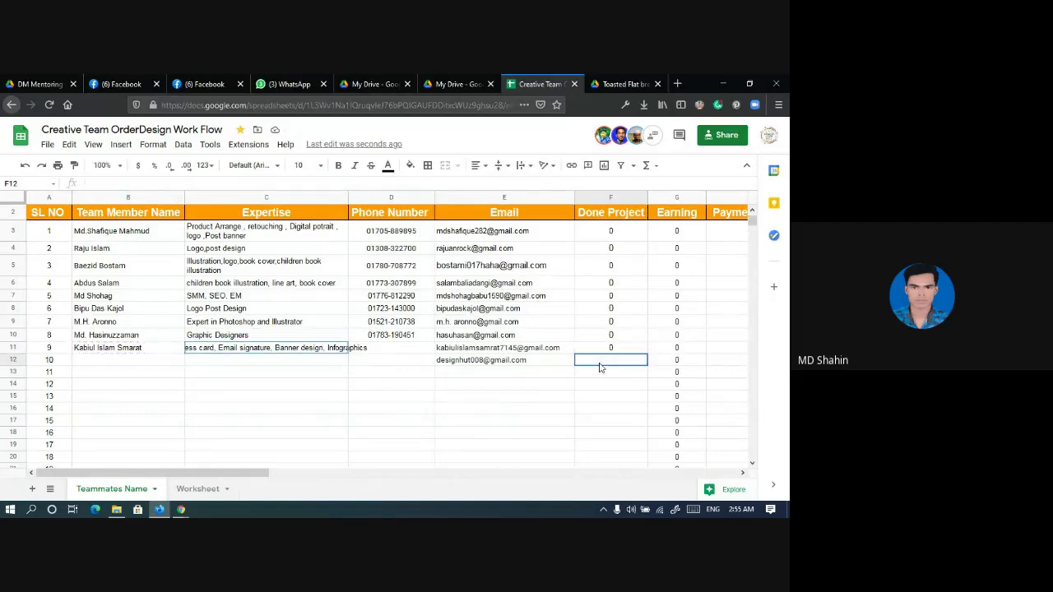
{"action": "key", "text": "ctrl+v"}
Step: Change the name reference in the F12 COUNTIFS formula to B12
{"action": "double_click", "coordinate": [576, 360]}
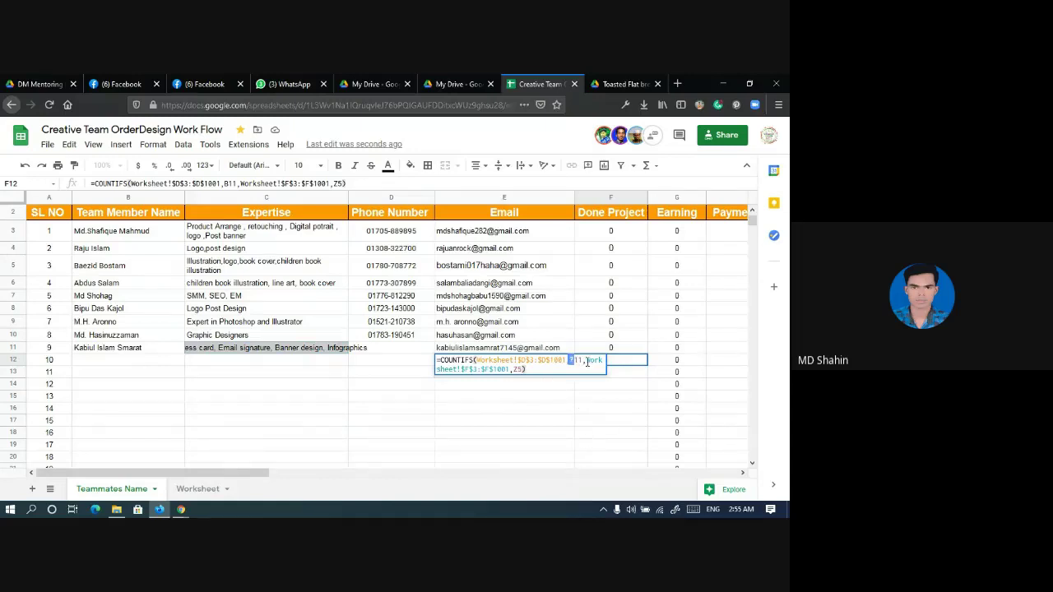
{"action": "left_click", "coordinate": [580, 361]}
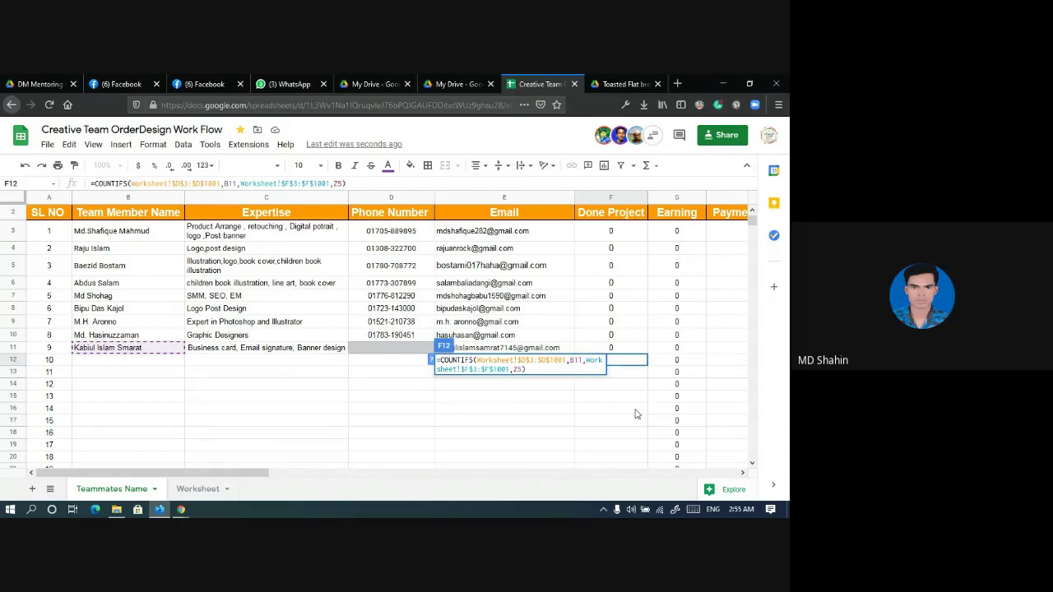
{"action": "key", "text": "BackSpace"}
{"action": "type", "text": "2"}
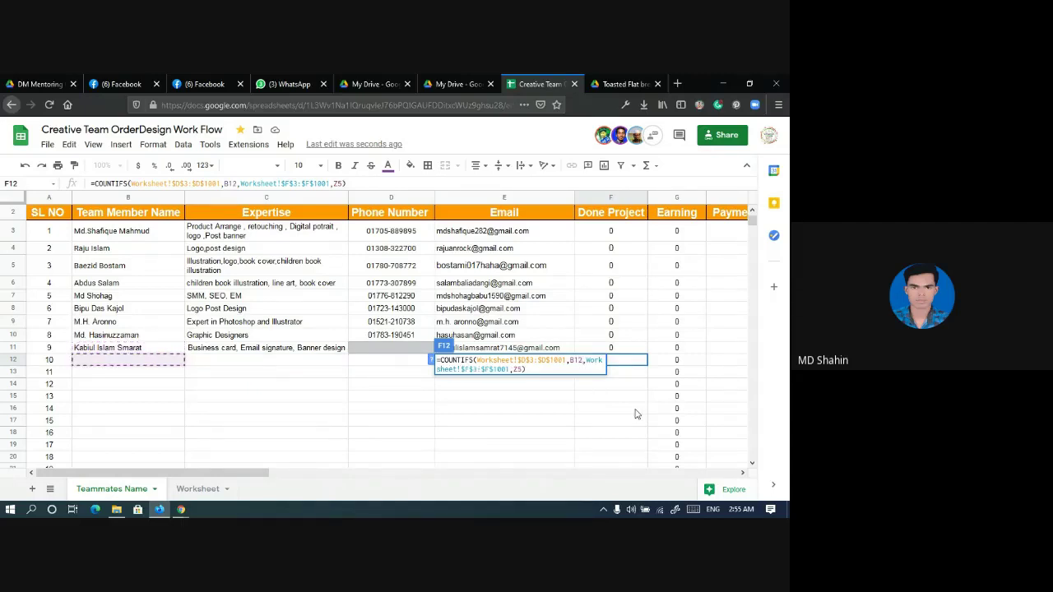
{"action": "key", "text": "Return"}
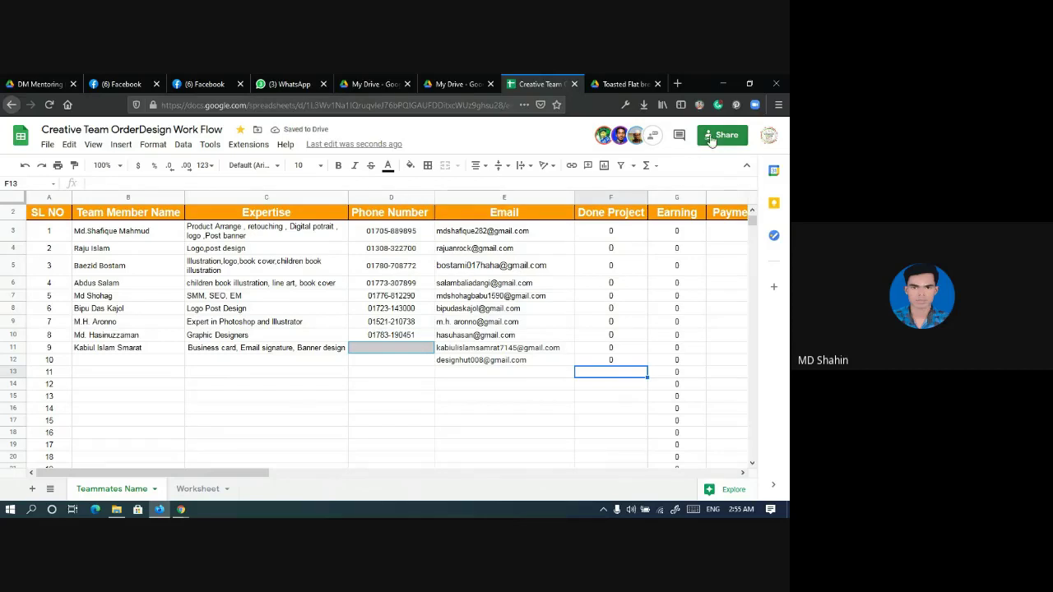
Step: Copy the new teammate's email from E12 and add it as an Editor recipient in the spreadsheet's sharing settings
{"action": "left_click", "coordinate": [493, 362]}
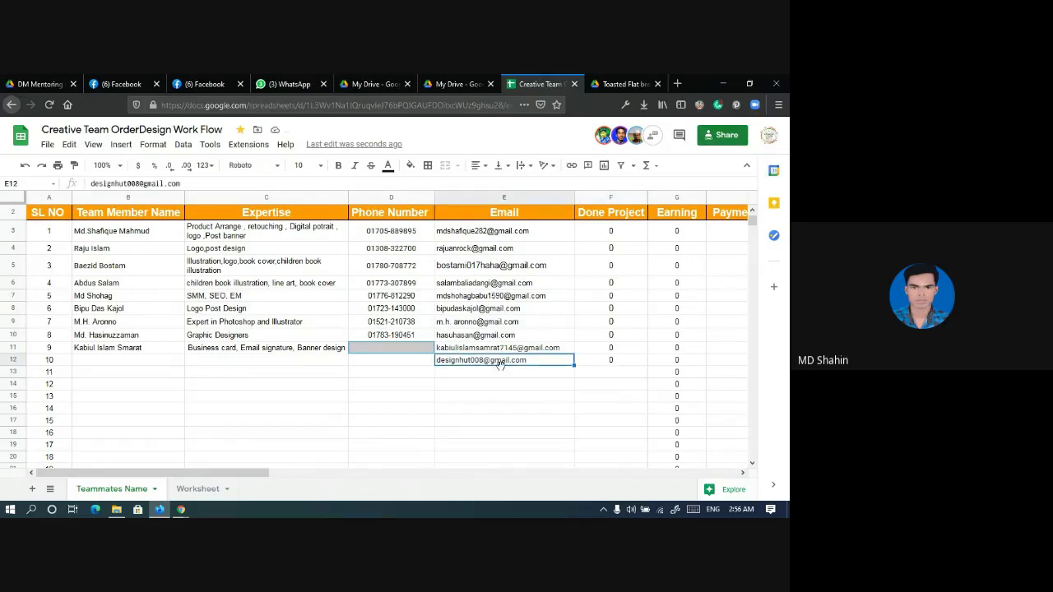
{"action": "key", "text": "ctrl+c"}
{"action": "left_click", "coordinate": [504, 396]}
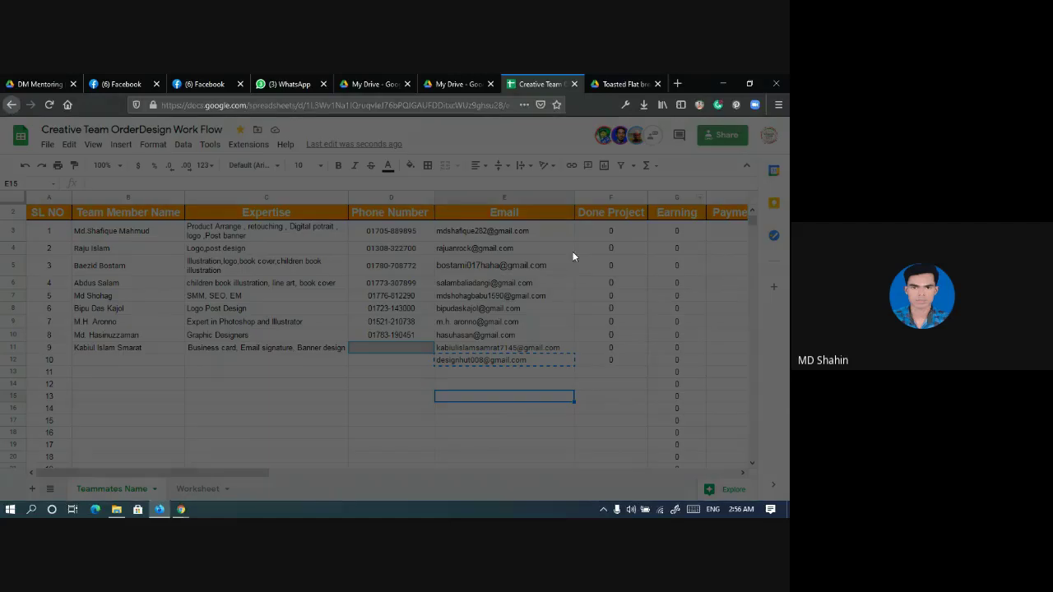
{"action": "left_click", "coordinate": [289, 194]}
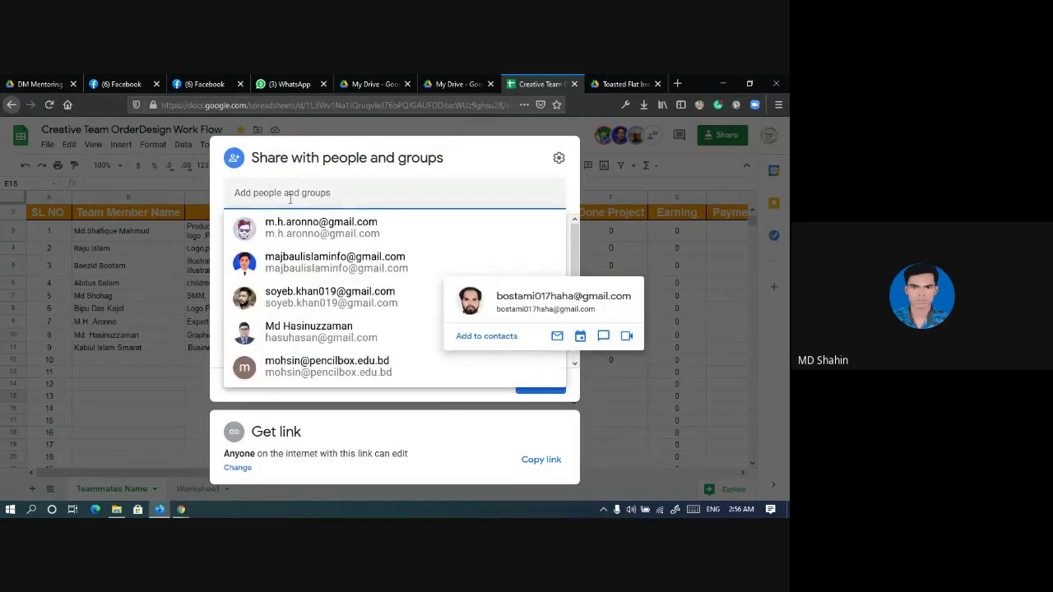
{"action": "key", "text": "ctrl+v"}
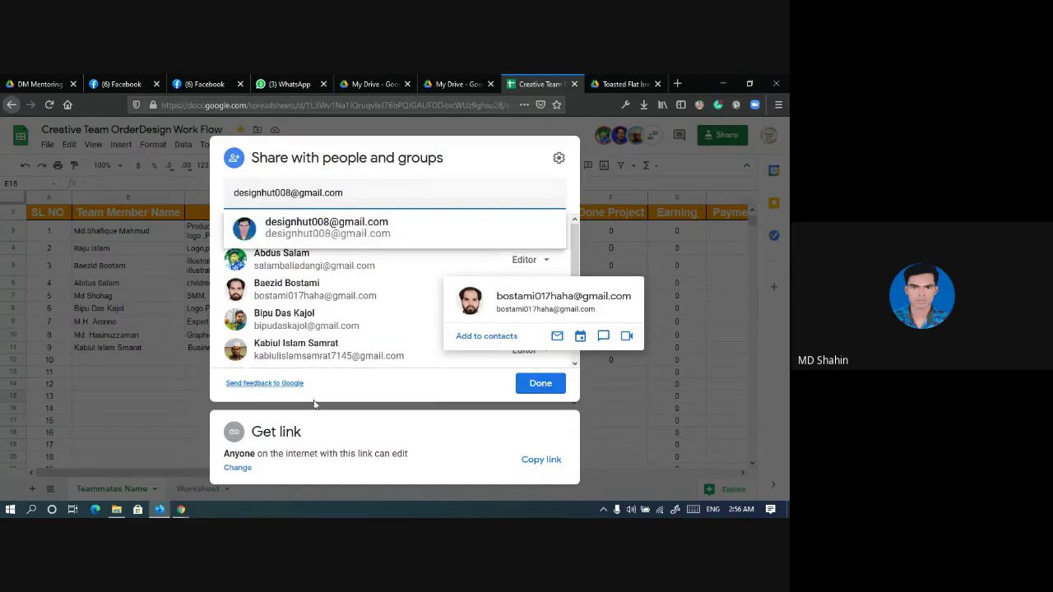
{"action": "key", "text": "Return"}
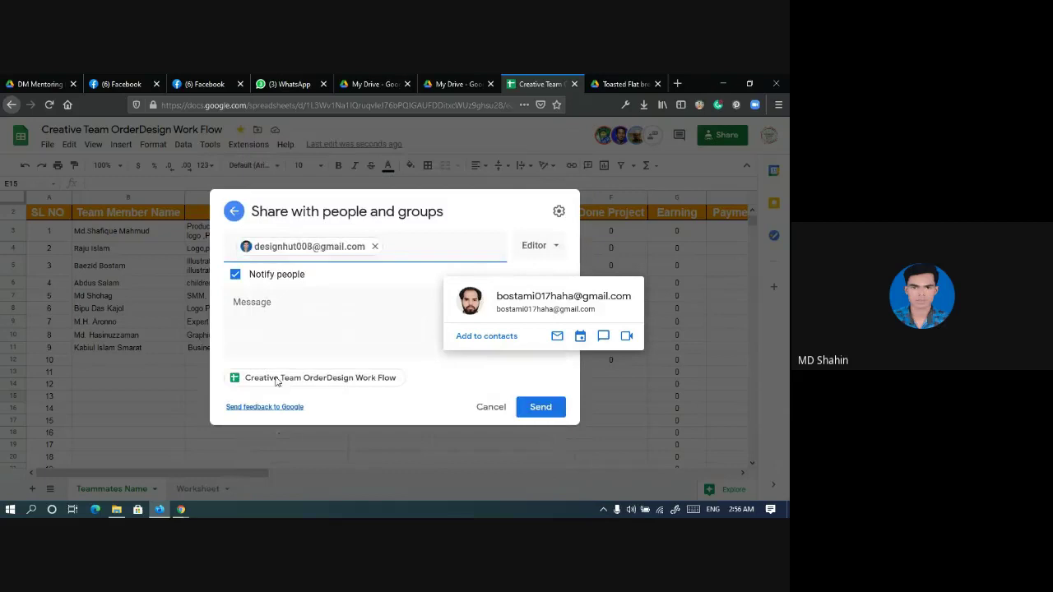
{"action": "left_click", "coordinate": [286, 276]}
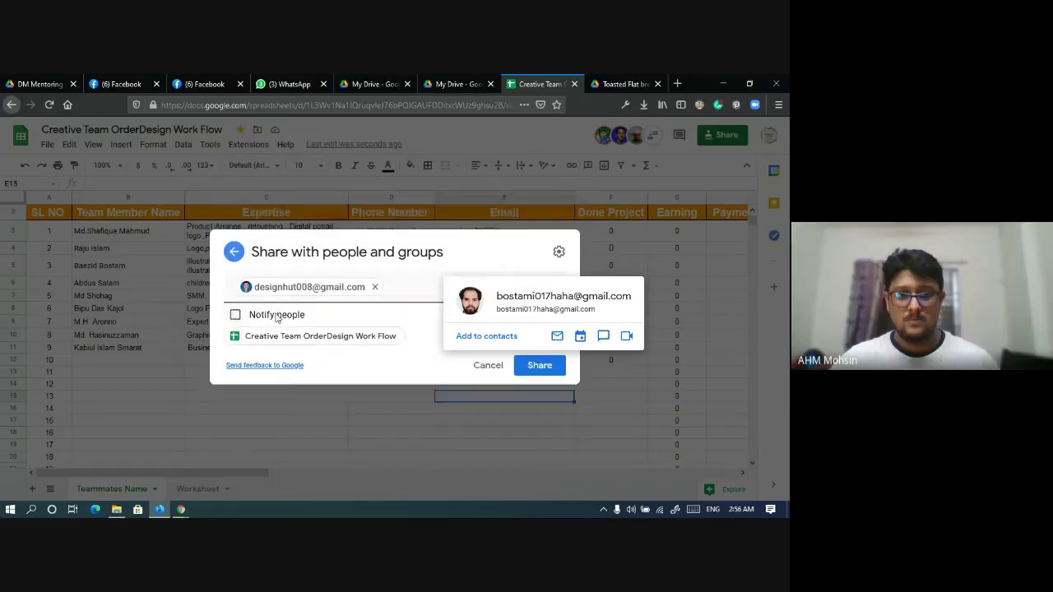
{"action": "left_click", "coordinate": [395, 287]}
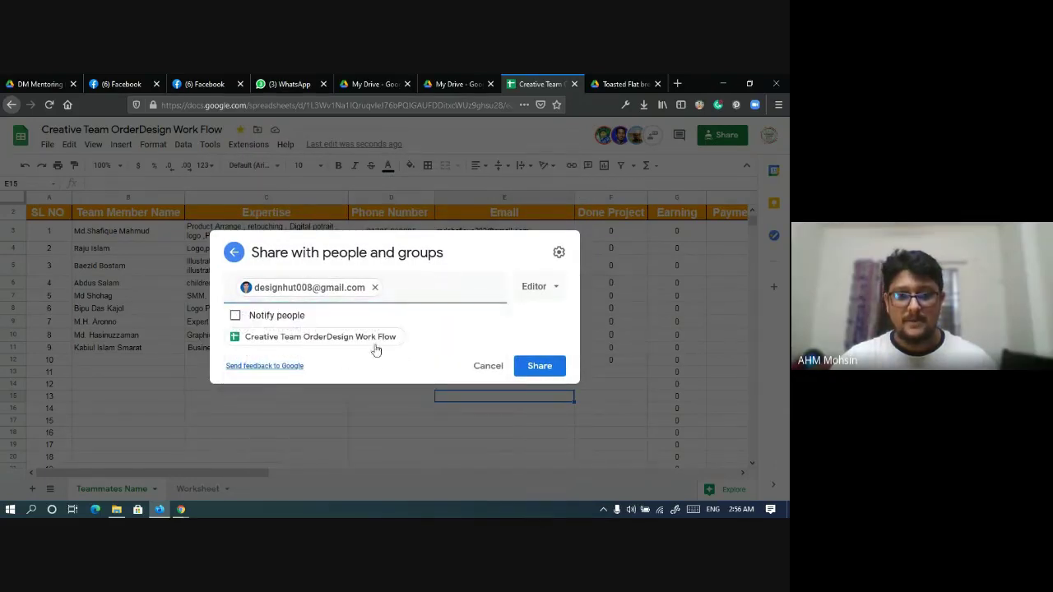
{"action": "left_click", "coordinate": [235, 315]}
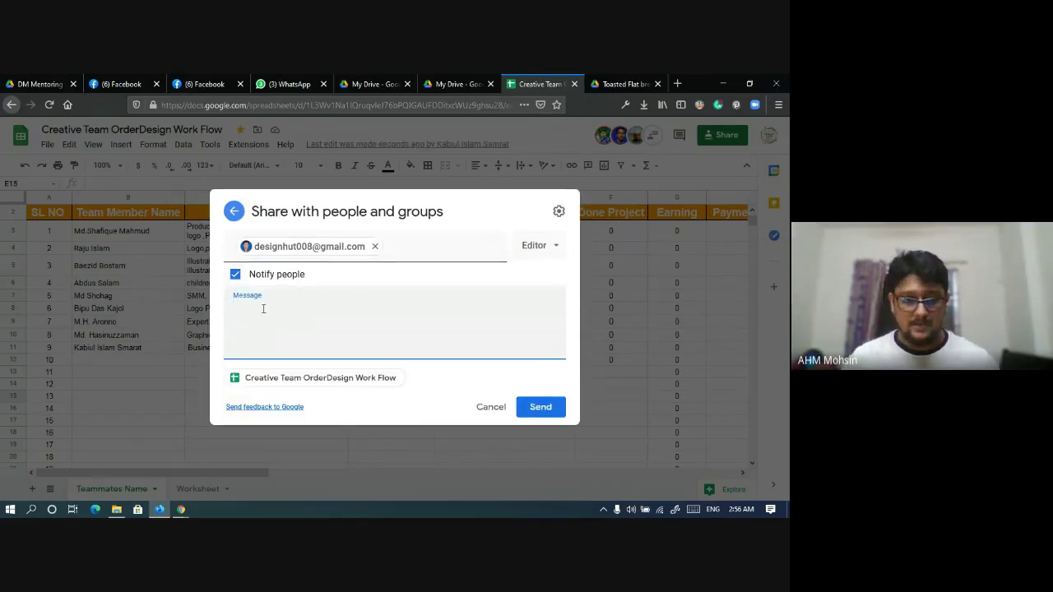
Step: Write "Welcome to OrderDesigns Team." as the first line of the share invitation's message
{"action": "type", "text": "Welcome to"}
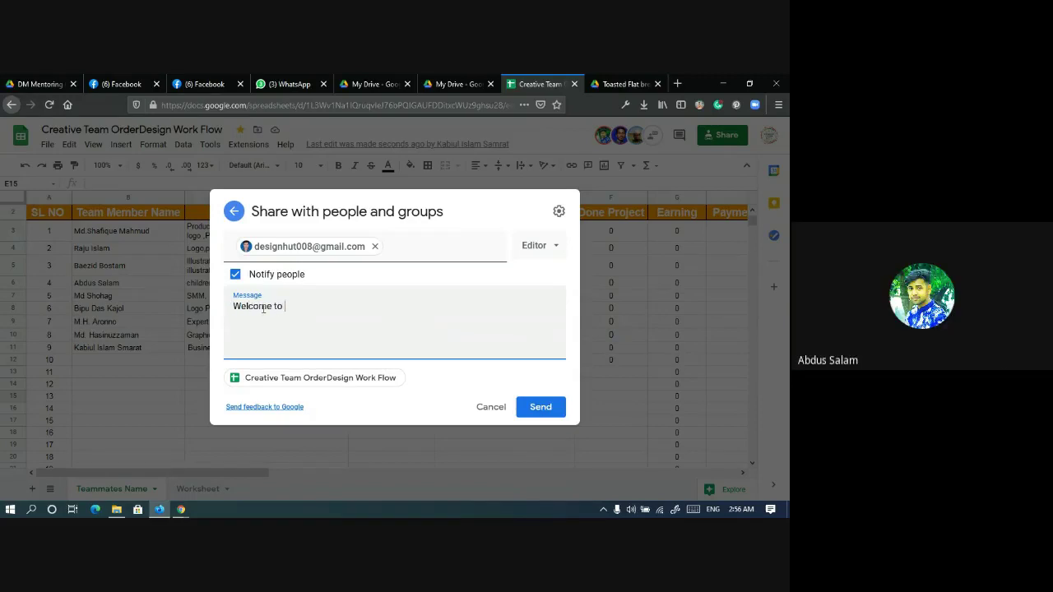
{"action": "type", "text": " Order"}
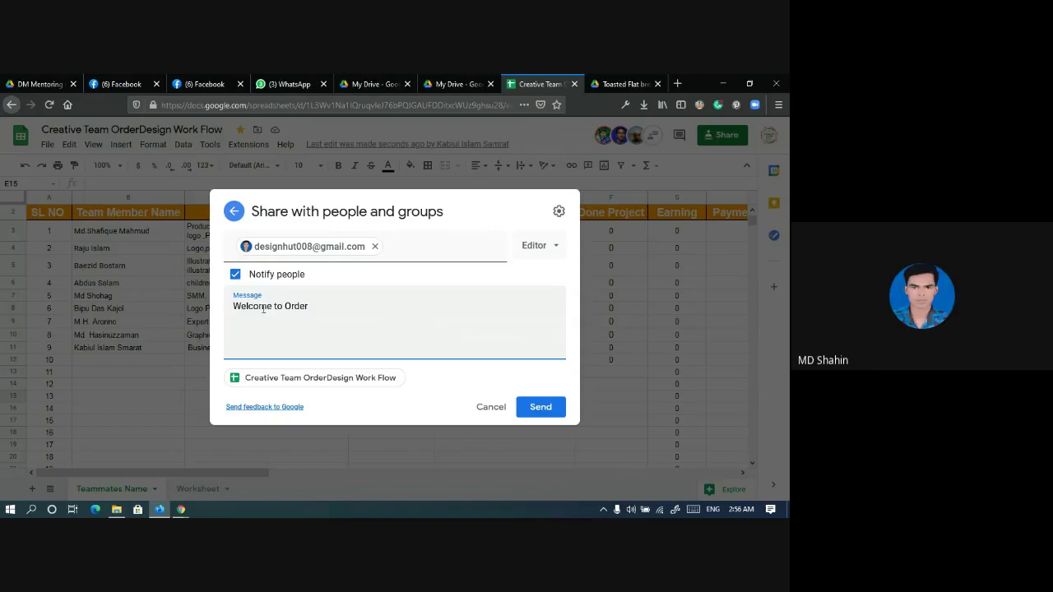
{"action": "type", "text": "Designs Team."}
{"action": "key", "text": "Return"}
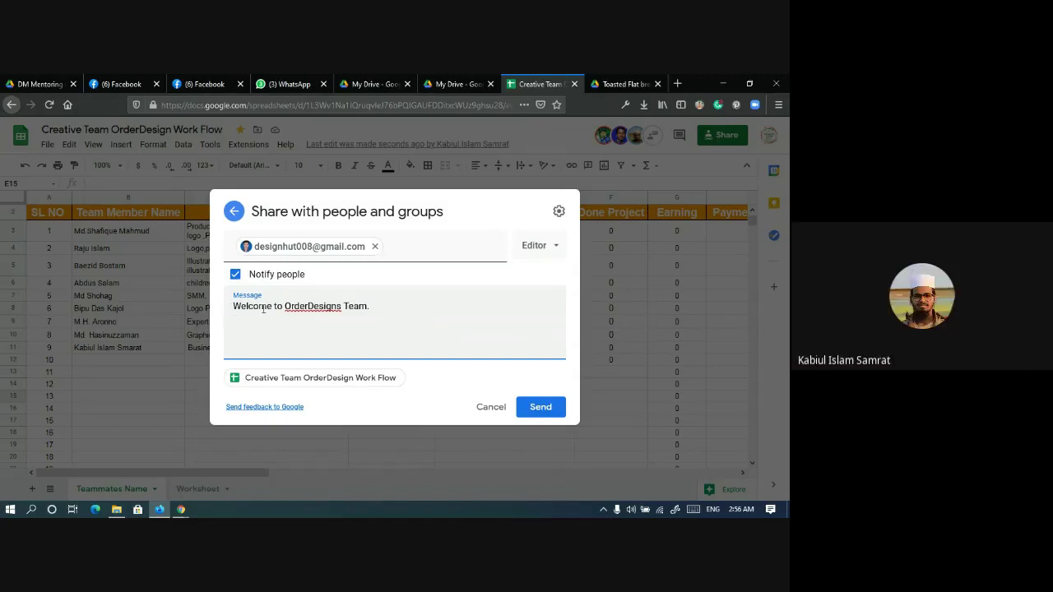
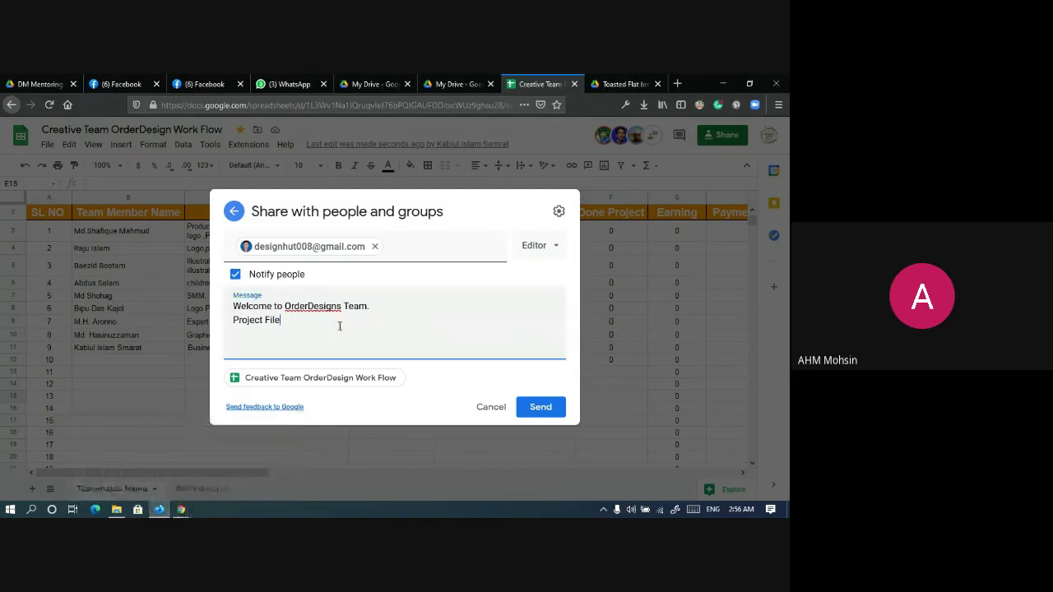
Step: Complete the message's second line as "Project Management File." with corrected spelling, and send the invitation
{"action": "double_click", "coordinate": [267, 326]}
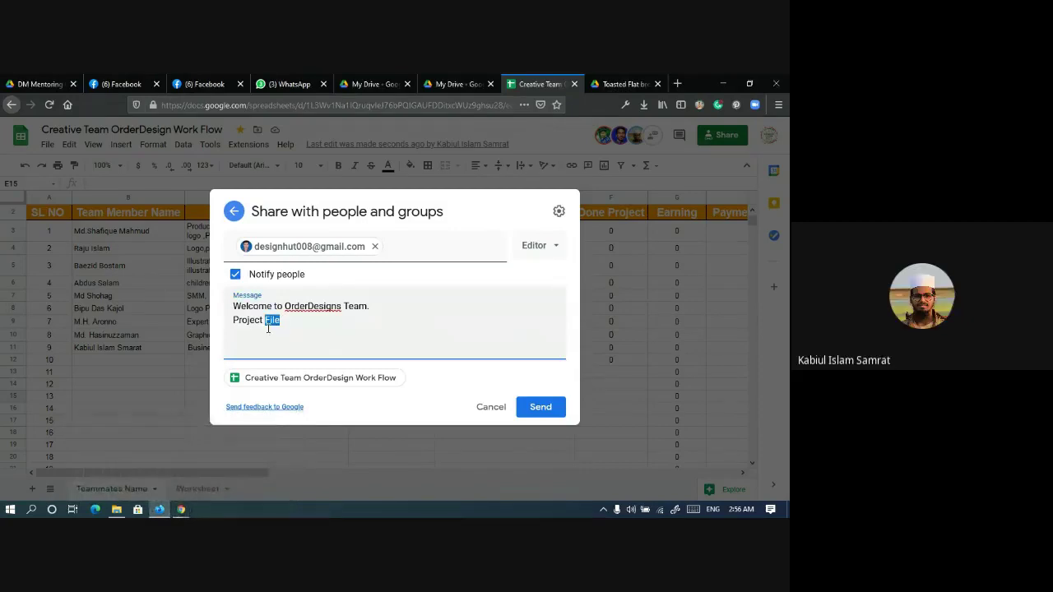
{"action": "type", "text": "Manazment"}
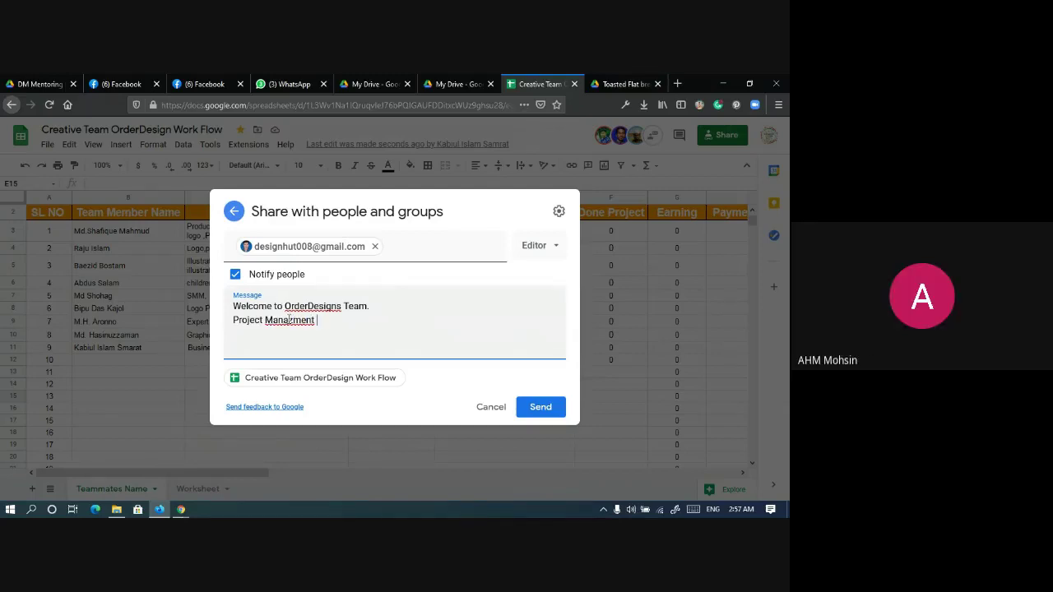
{"action": "right_click", "coordinate": [289, 320]}
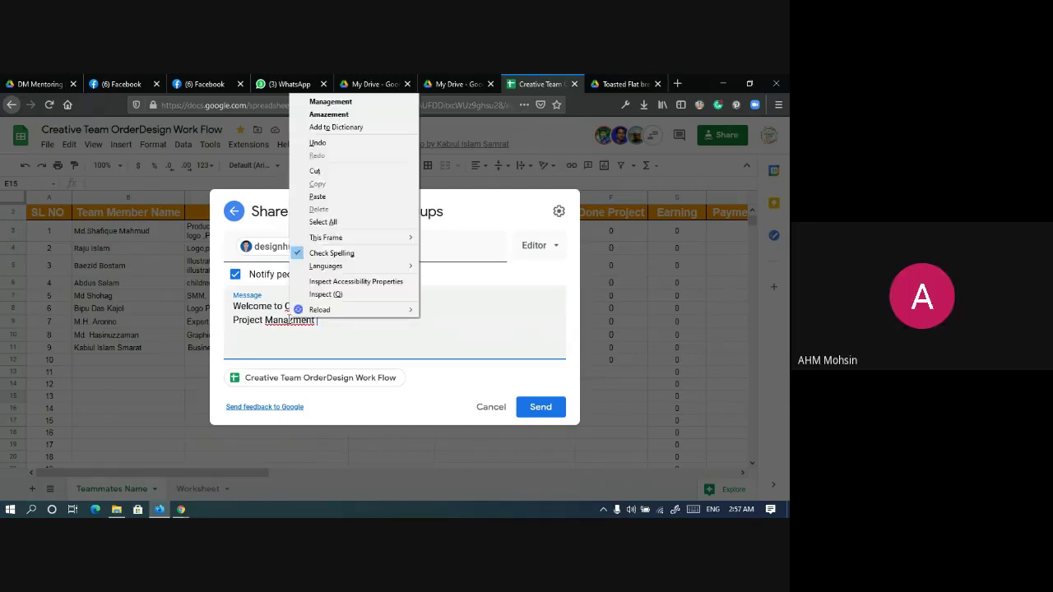
{"action": "left_click", "coordinate": [329, 101]}
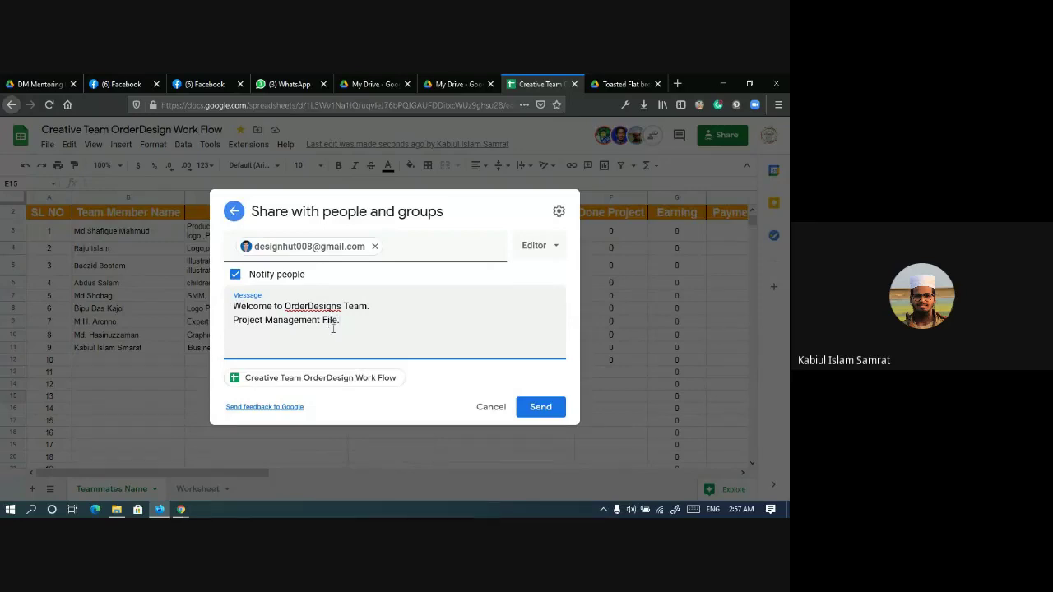
{"action": "left_click", "coordinate": [543, 409]}
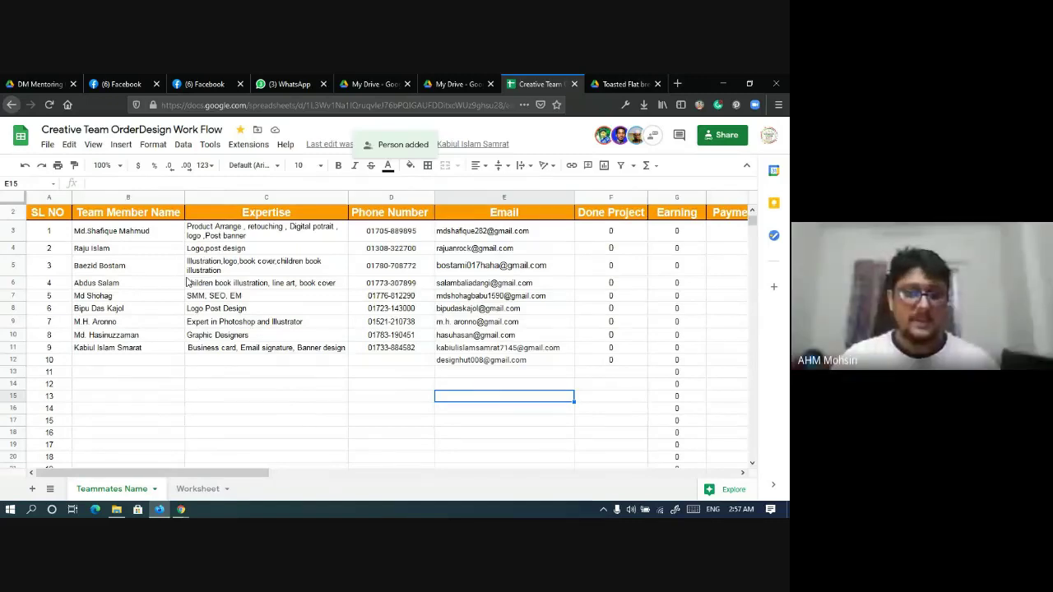
Step: Return to the Worksheet sheet
{"action": "left_click", "coordinate": [267, 383]}
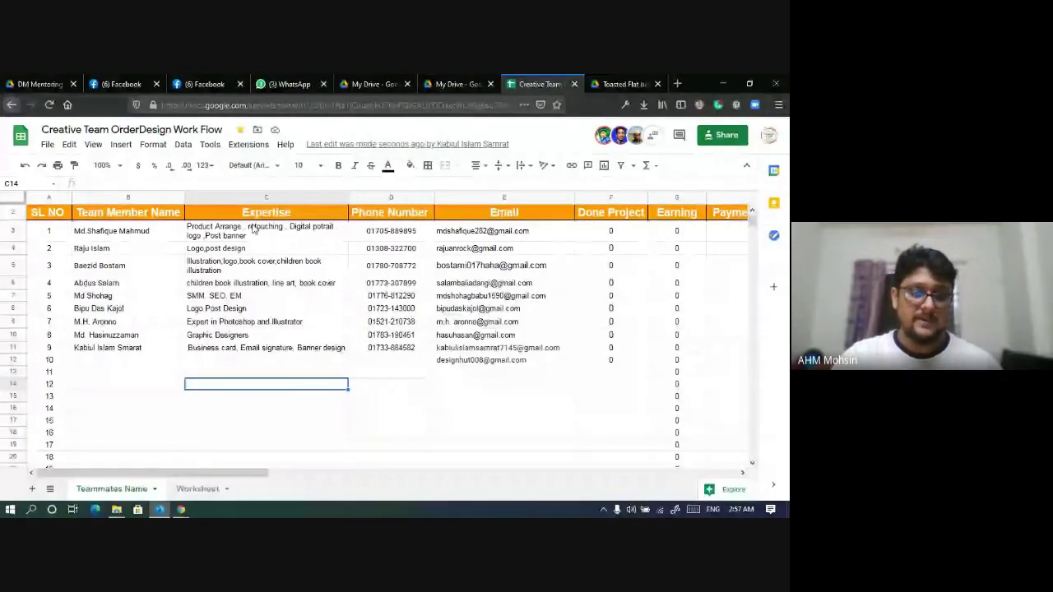
{"action": "key", "text": "ctrl+Page_Down"}
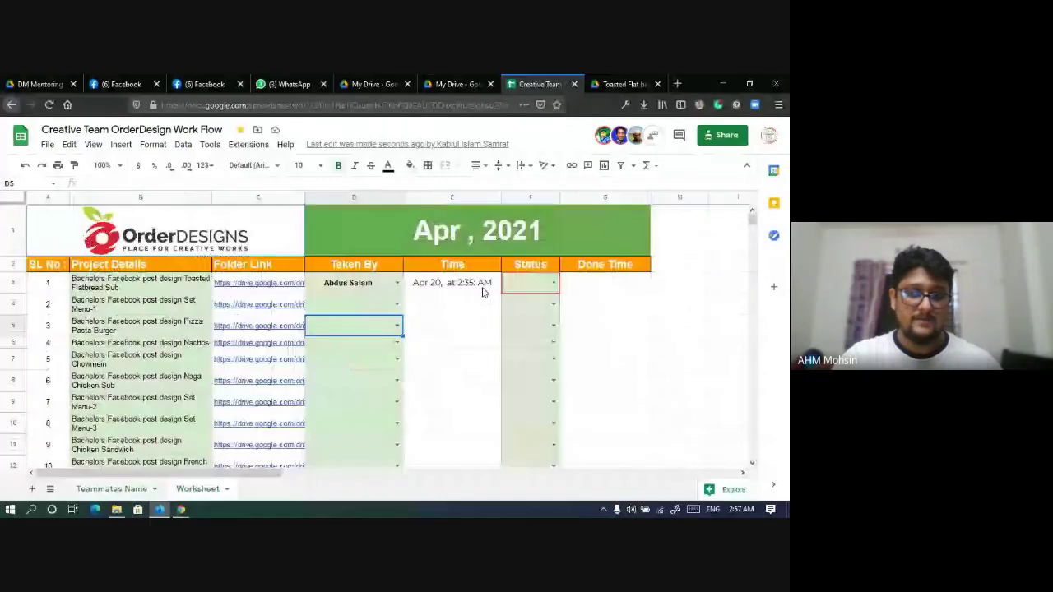
Step: Open the Teammates Name sheet, and close the meeting details pane in Google Meet before returning to the spreadsheet
{"action": "left_click", "coordinate": [124, 489]}
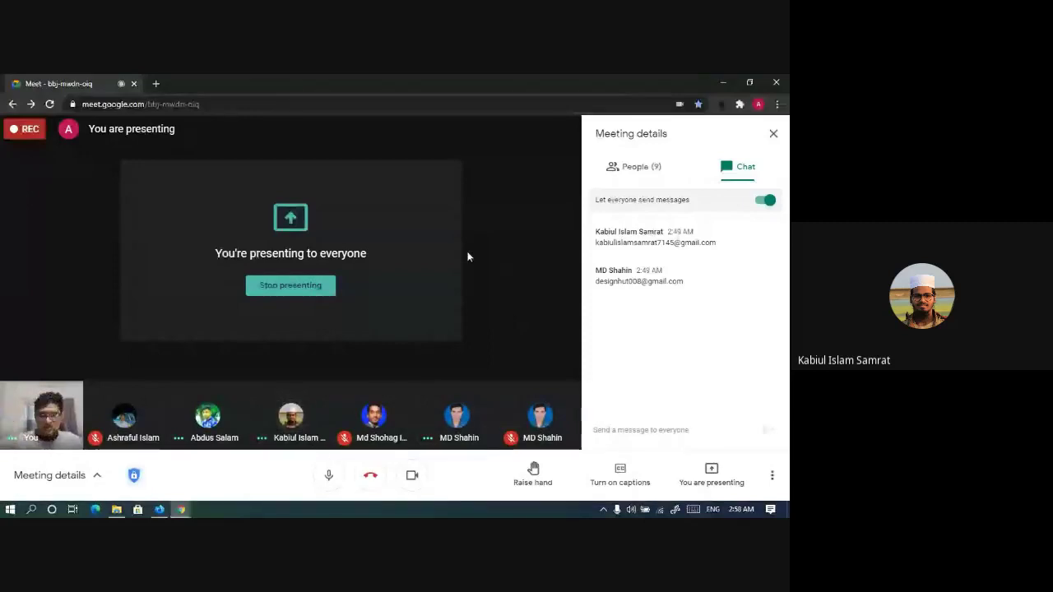
{"action": "left_click", "coordinate": [773, 134]}
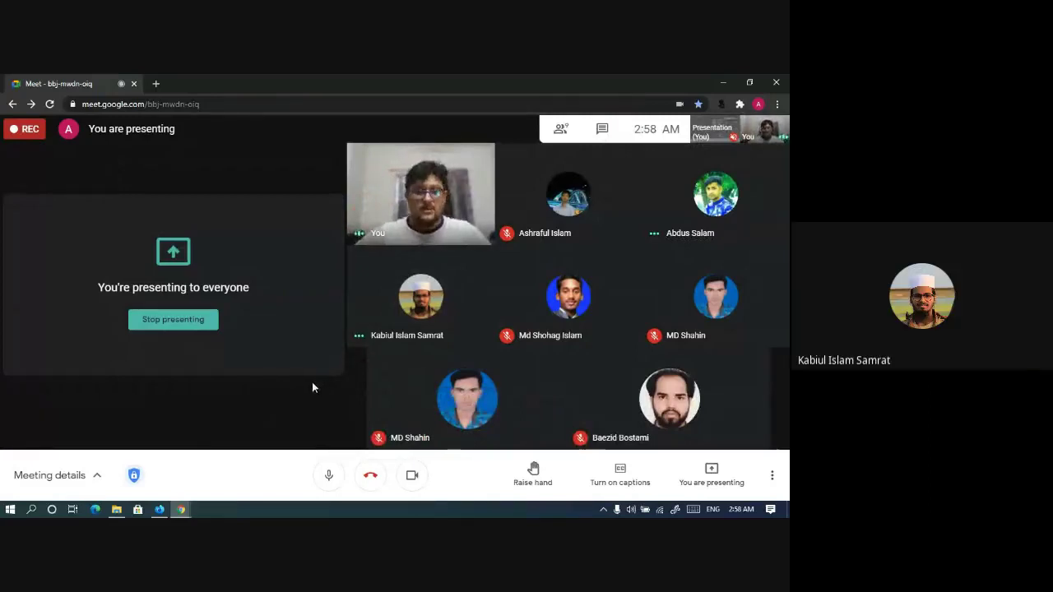
{"action": "mouse_move", "coordinate": [161, 511]}
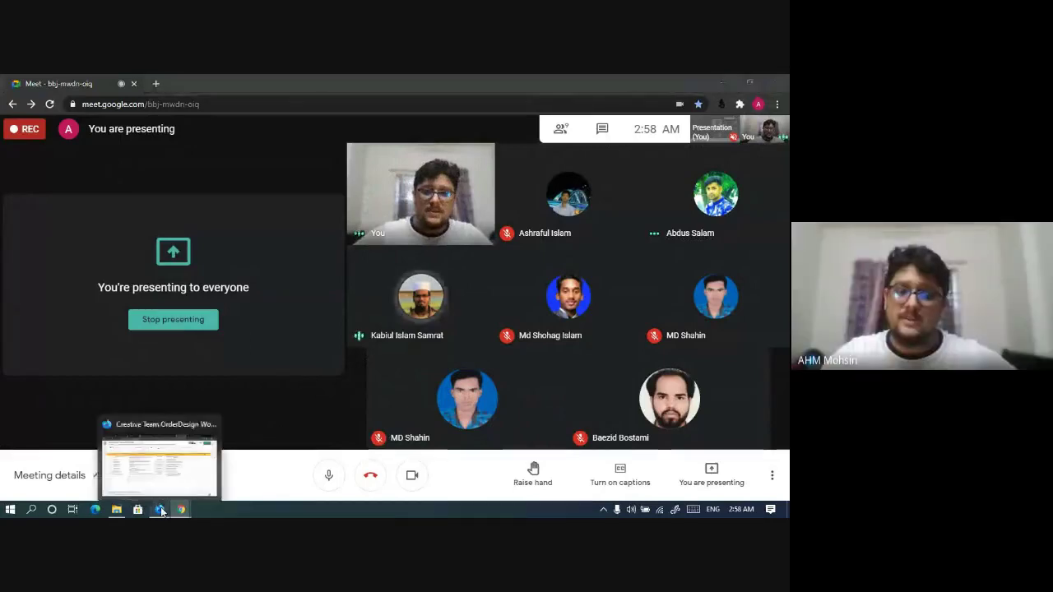
{"action": "left_click", "coordinate": [161, 510]}
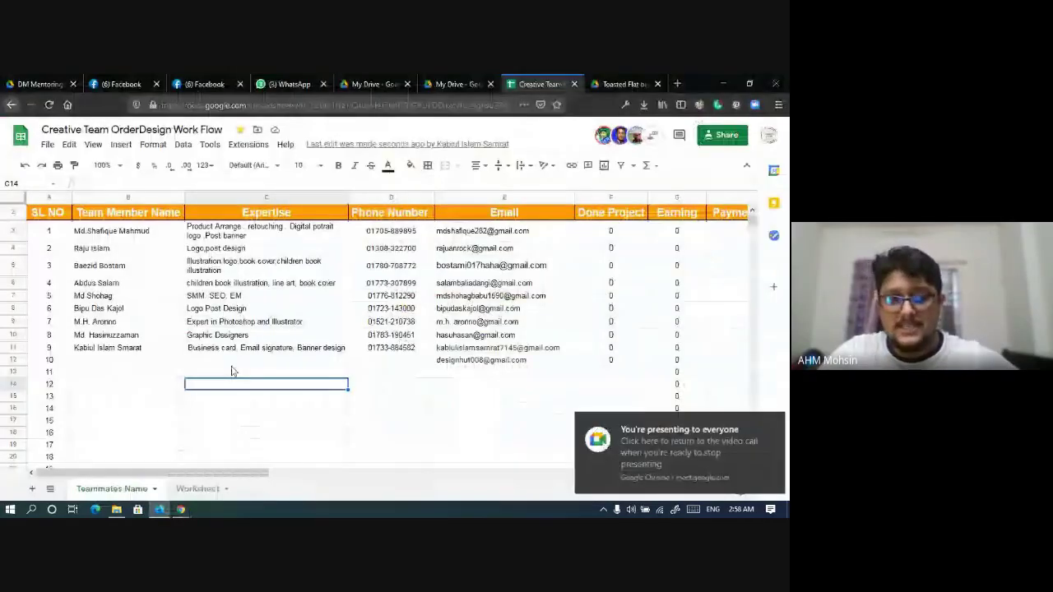
Step: Review the Expertise entries of the existing teammates in C11, C6, C7 and C8
{"action": "left_click", "coordinate": [318, 349]}
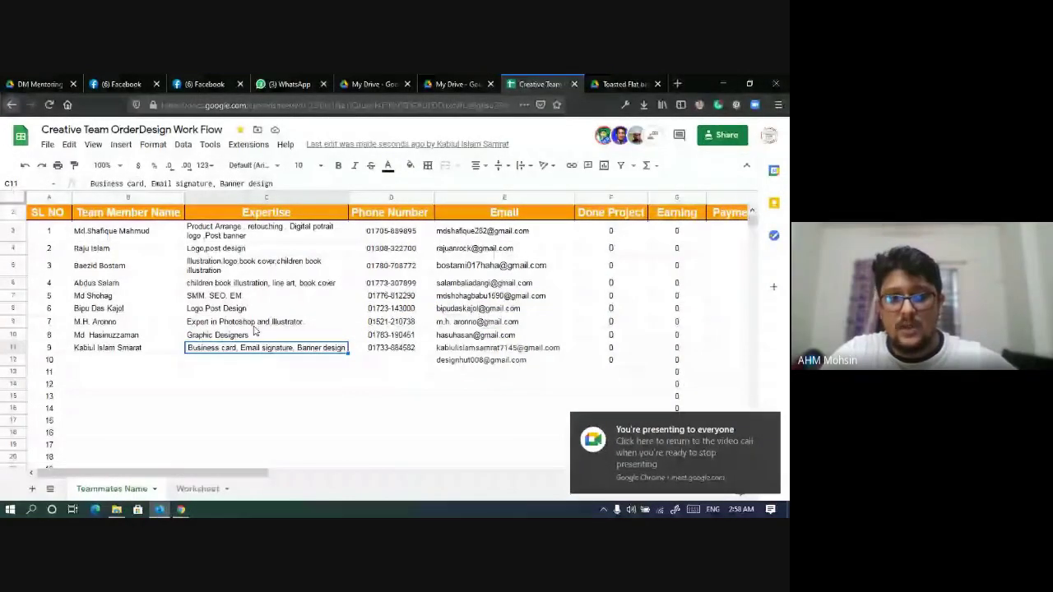
{"action": "left_click", "coordinate": [247, 283]}
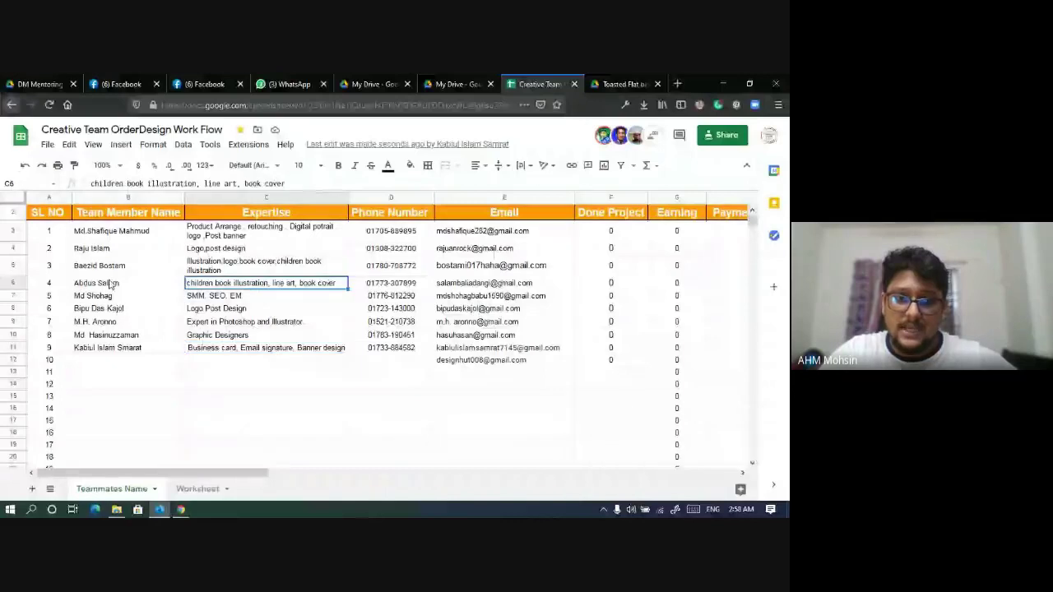
{"action": "left_click", "coordinate": [224, 297]}
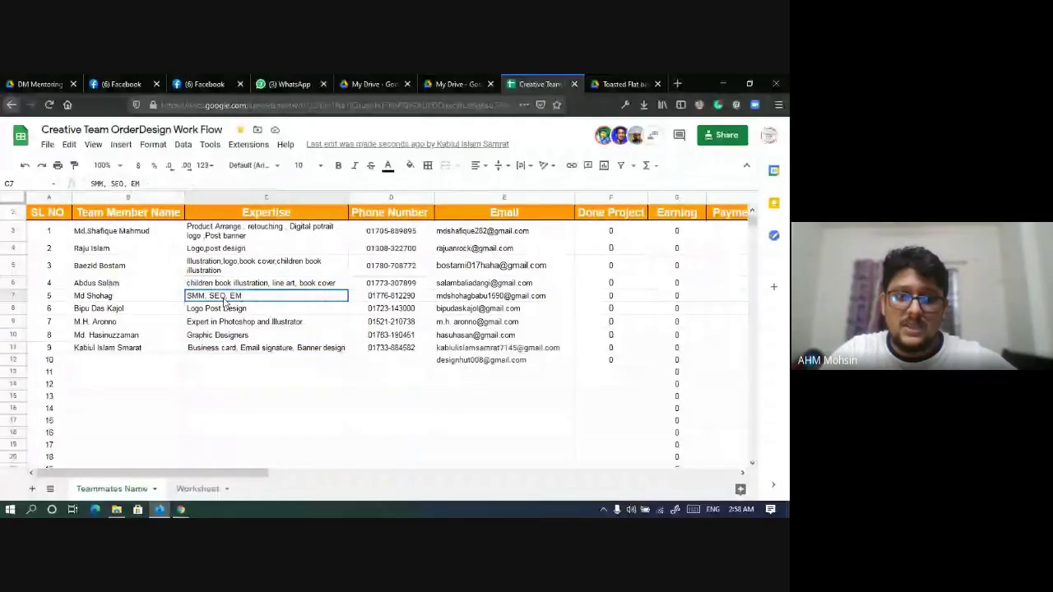
{"action": "left_click", "coordinate": [223, 306]}
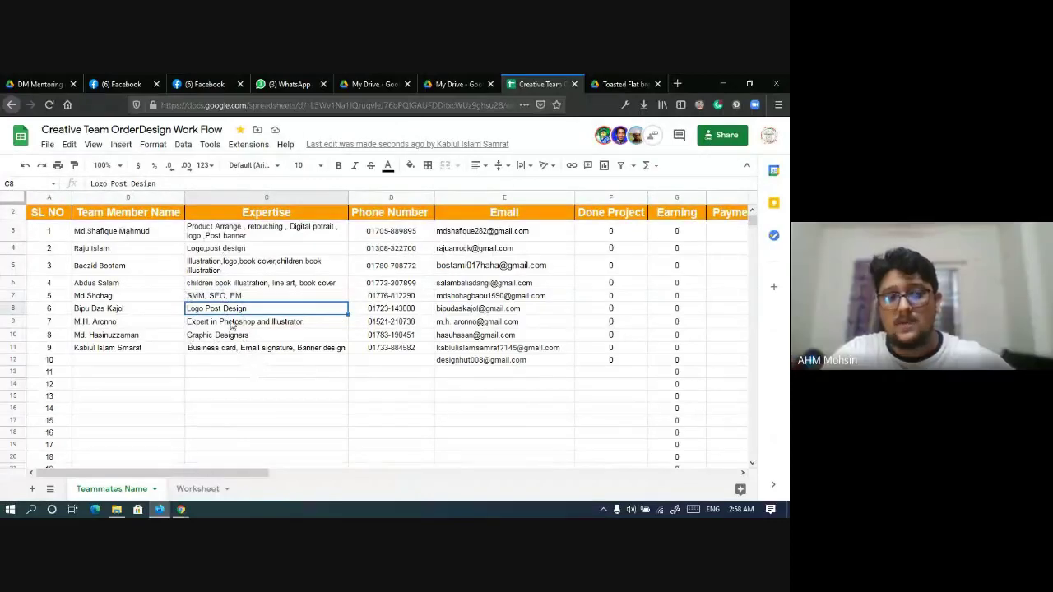
Step: Examine the new teammate's row 12, checking the name, expertise, phone number and email cells and the Done Project formula
{"action": "left_click", "coordinate": [307, 367]}
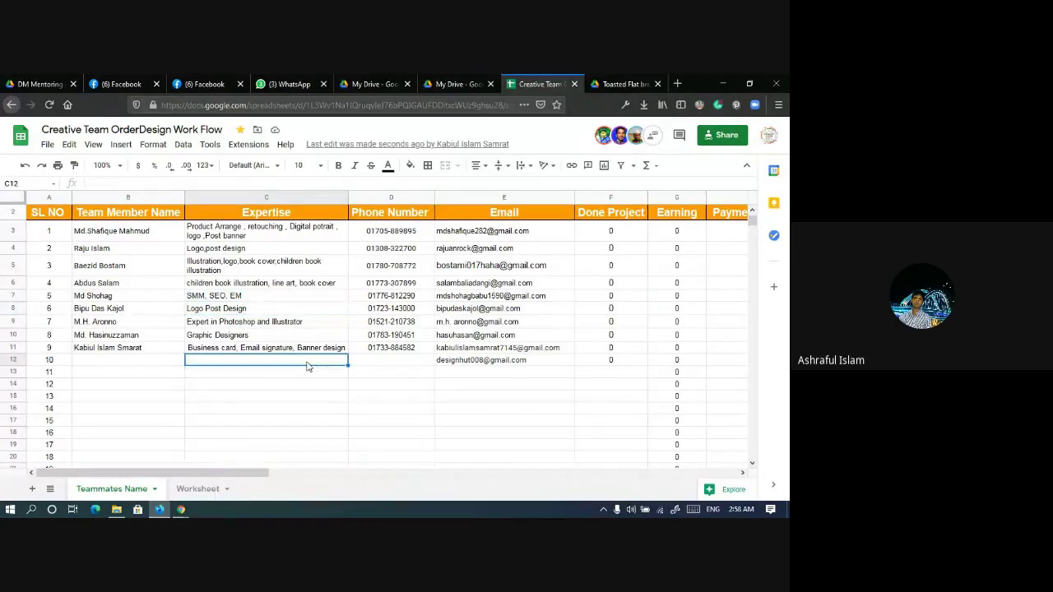
{"action": "left_click", "coordinate": [393, 365]}
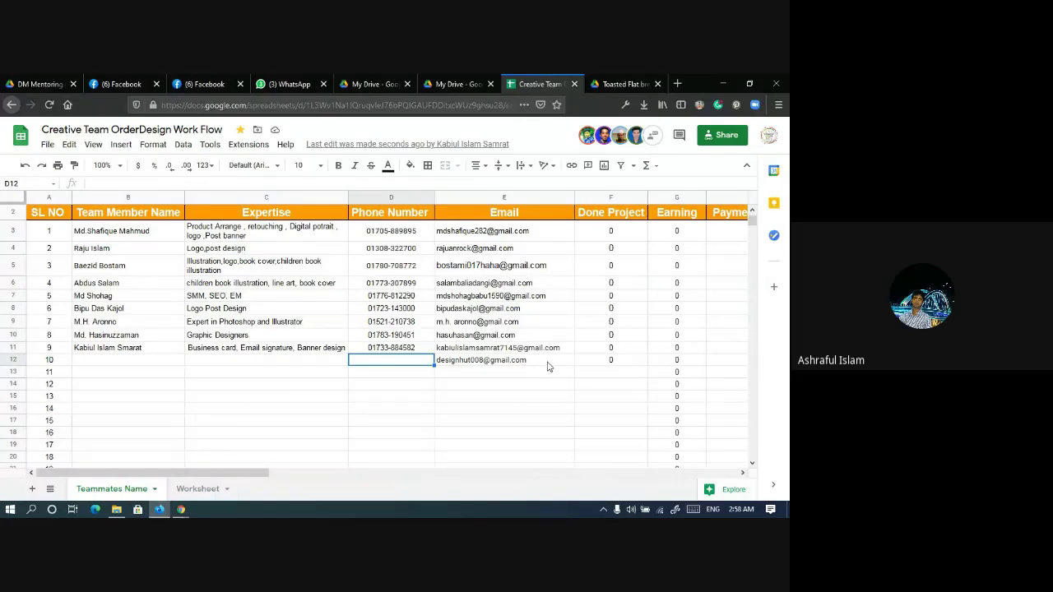
{"action": "mouse_move", "coordinate": [546, 368]}
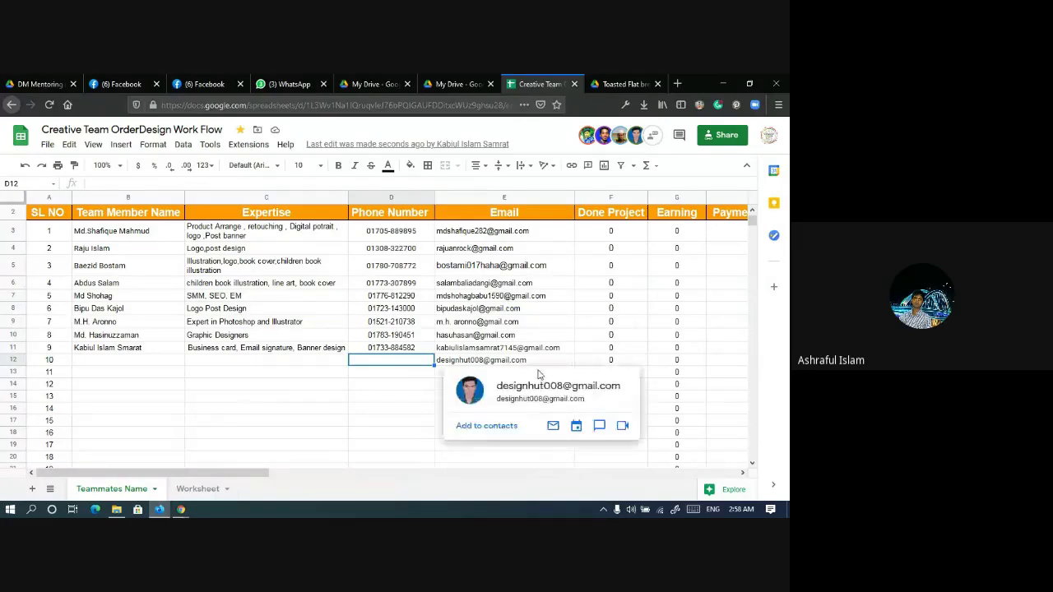
{"action": "left_click", "coordinate": [334, 419]}
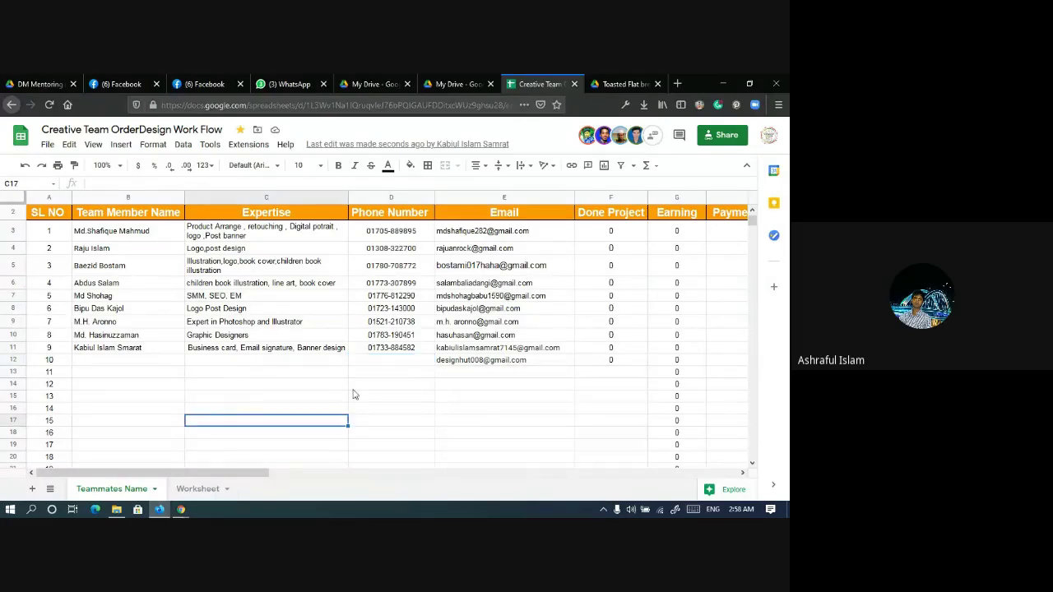
{"action": "left_click", "coordinate": [398, 365]}
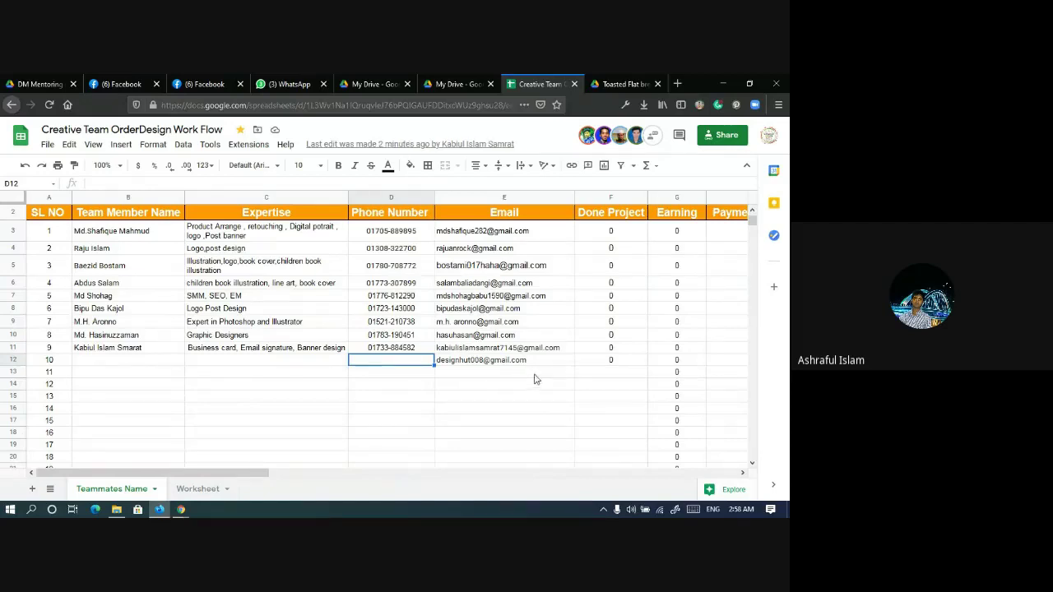
{"action": "left_click", "coordinate": [595, 364]}
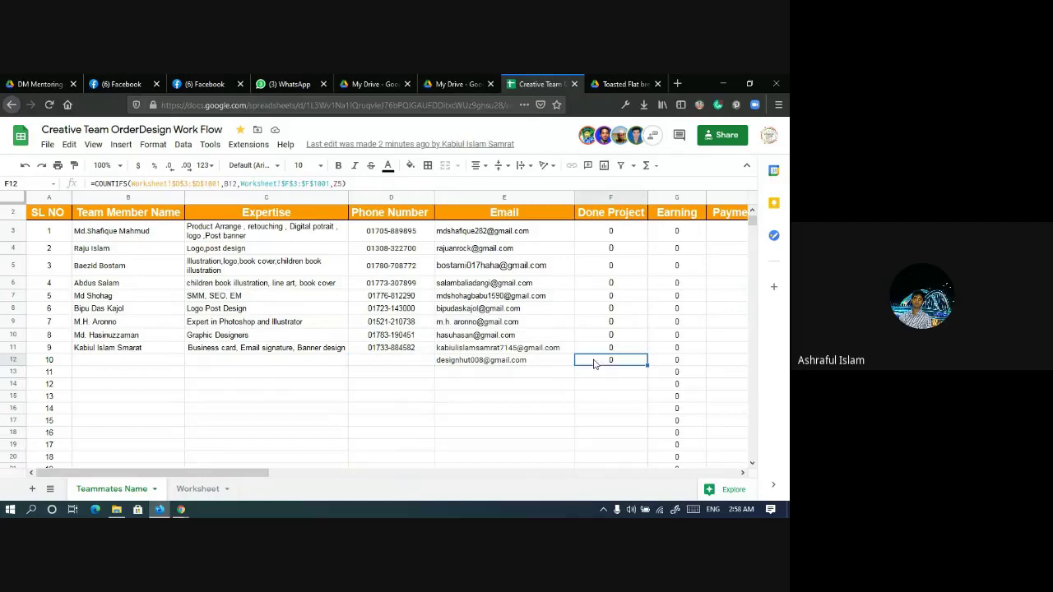
{"action": "left_click", "coordinate": [118, 364]}
{"action": "key", "text": "Tab"}
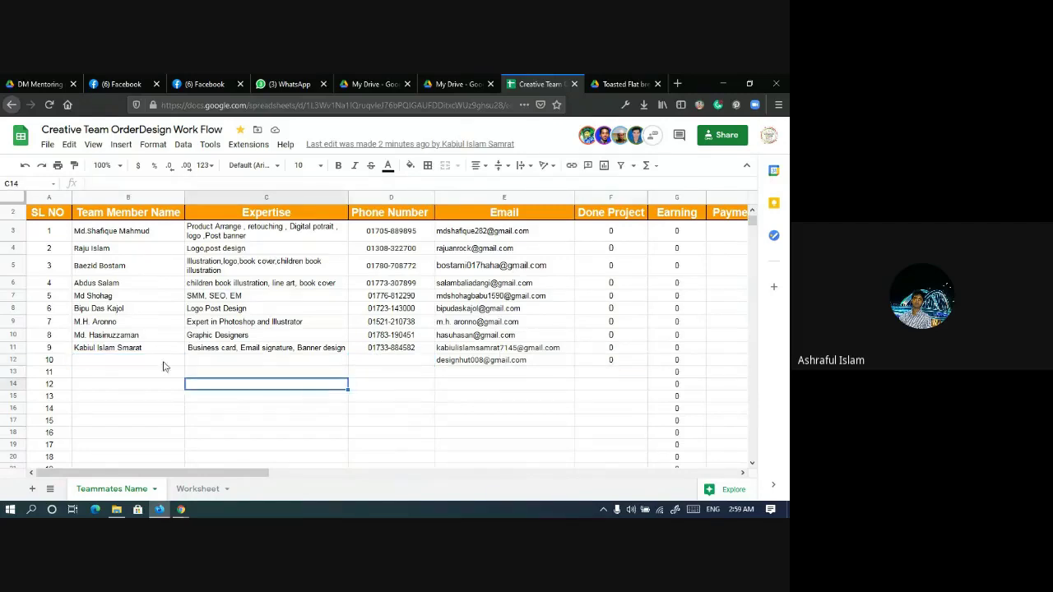
{"action": "left_click", "coordinate": [165, 366]}
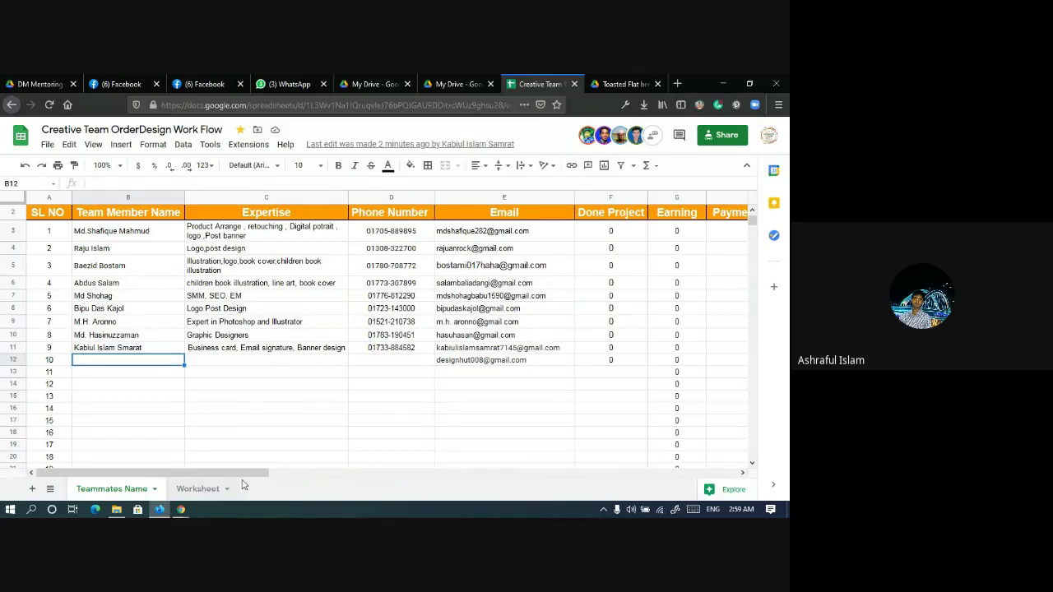
Step: Review the Worksheet sheet's project list from first to last entry, including the folder links and Time column formulas
{"action": "left_click", "coordinate": [205, 488]}
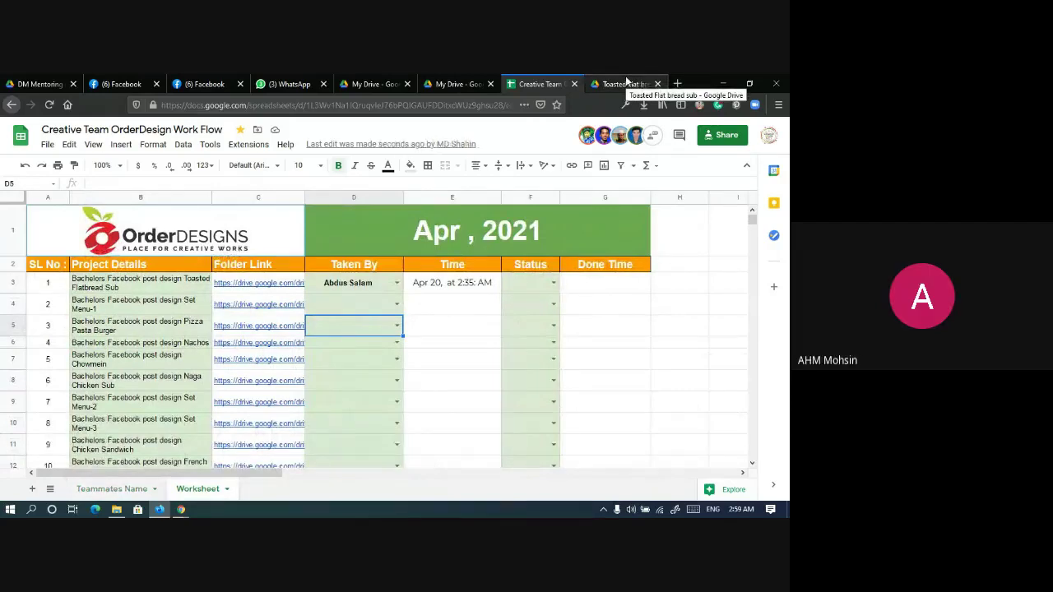
{"action": "left_click", "coordinate": [440, 315]}
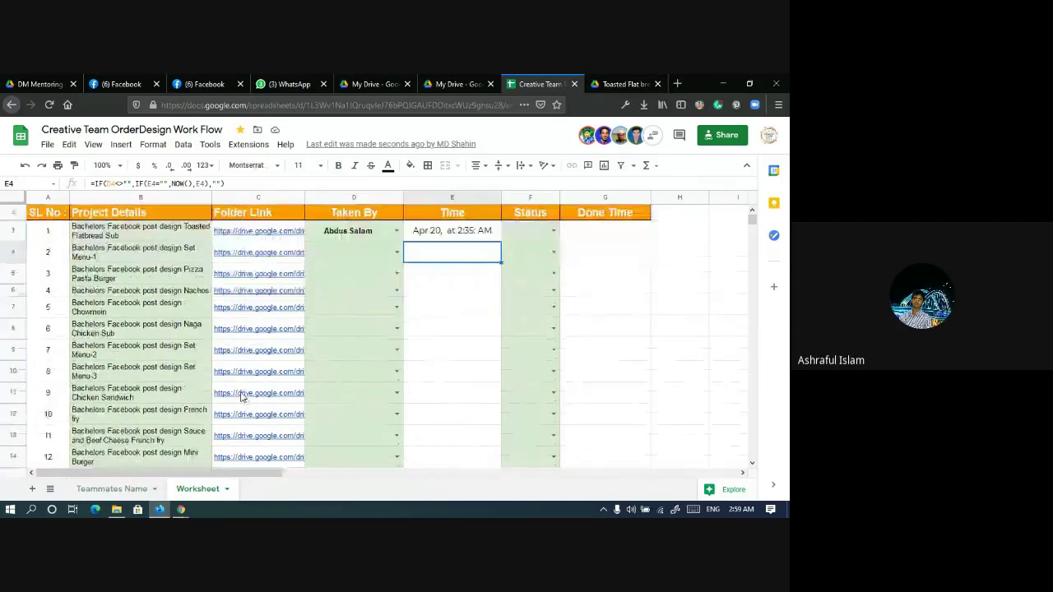
{"action": "scroll", "coordinate": [242, 395], "scroll_direction": "down", "scroll_amount": 2}
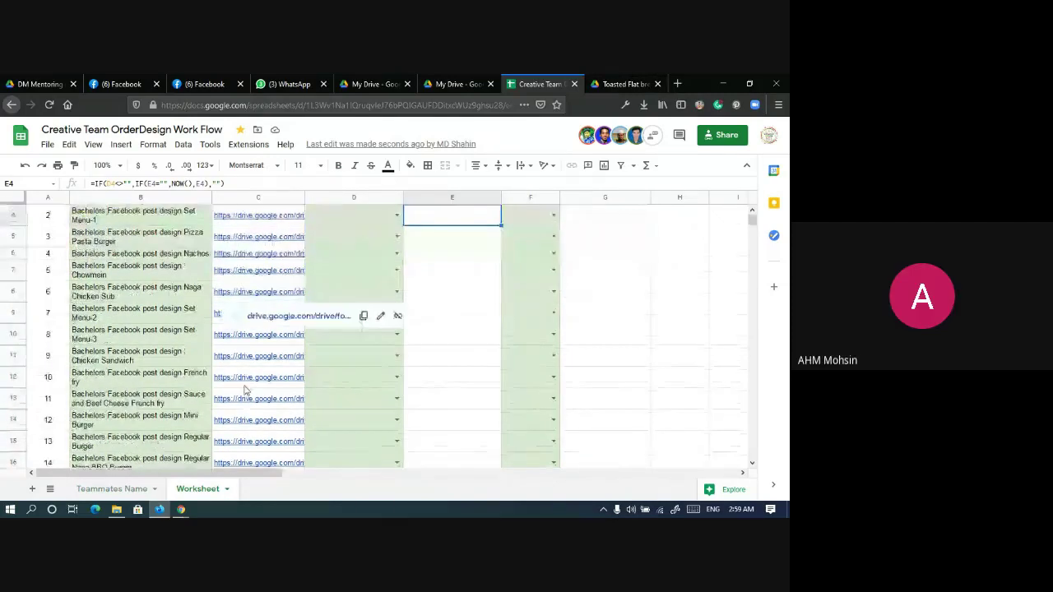
{"action": "left_click", "coordinate": [440, 288]}
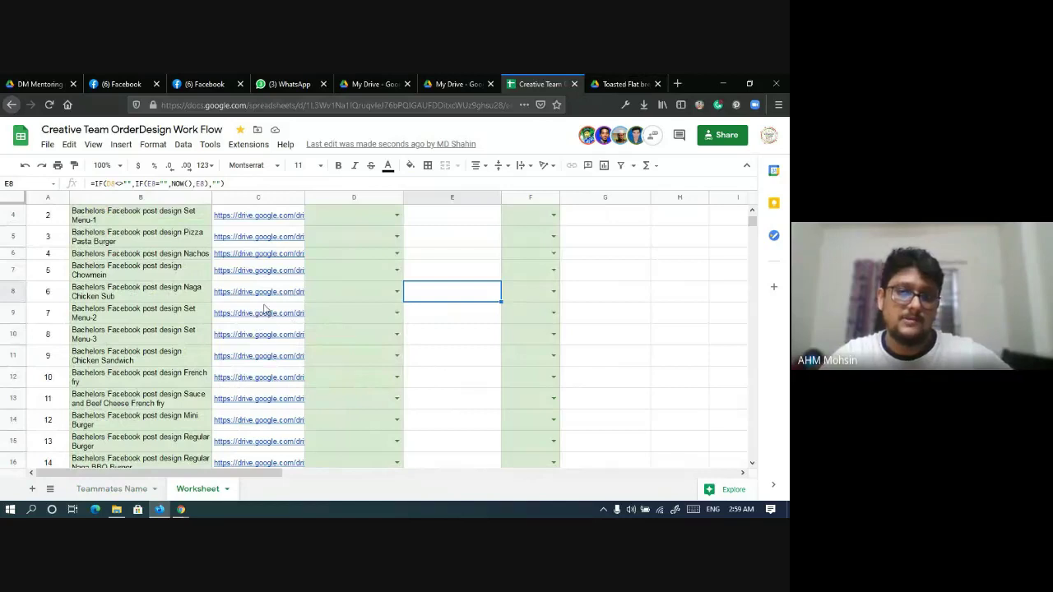
{"action": "scroll", "coordinate": [263, 308], "scroll_direction": "up", "scroll_amount": 3}
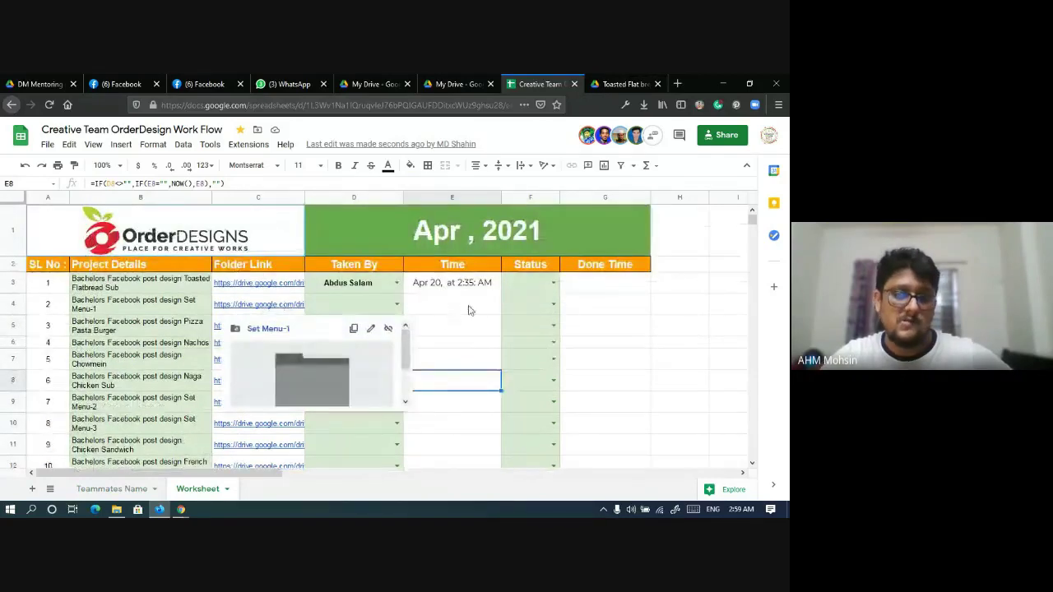
{"action": "scroll", "coordinate": [469, 310], "scroll_direction": "down", "scroll_amount": 3}
{"action": "scroll", "coordinate": [469, 310], "scroll_direction": "down", "scroll_amount": 6}
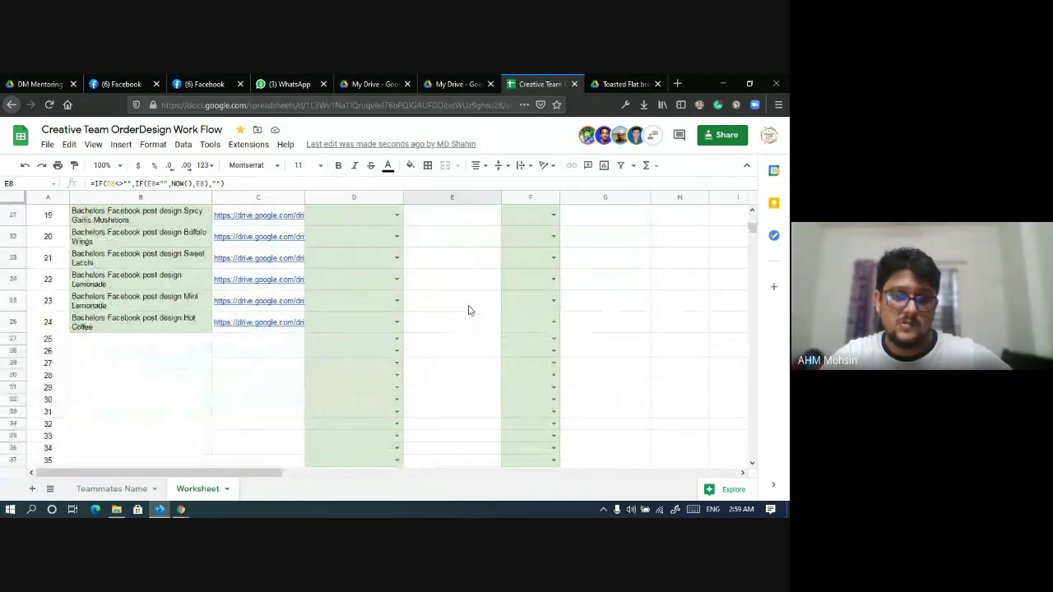
{"action": "scroll", "coordinate": [469, 310], "scroll_direction": "up", "scroll_amount": 3}
{"action": "scroll", "coordinate": [469, 310], "scroll_direction": "up", "scroll_amount": 4}
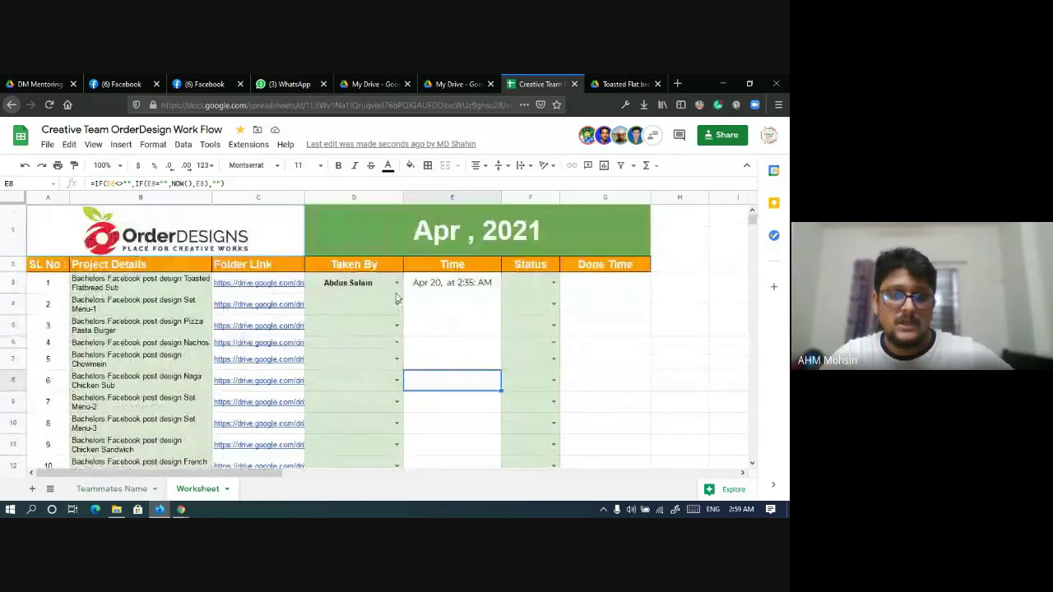
{"action": "scroll", "coordinate": [469, 310], "scroll_direction": "down", "scroll_amount": 6}
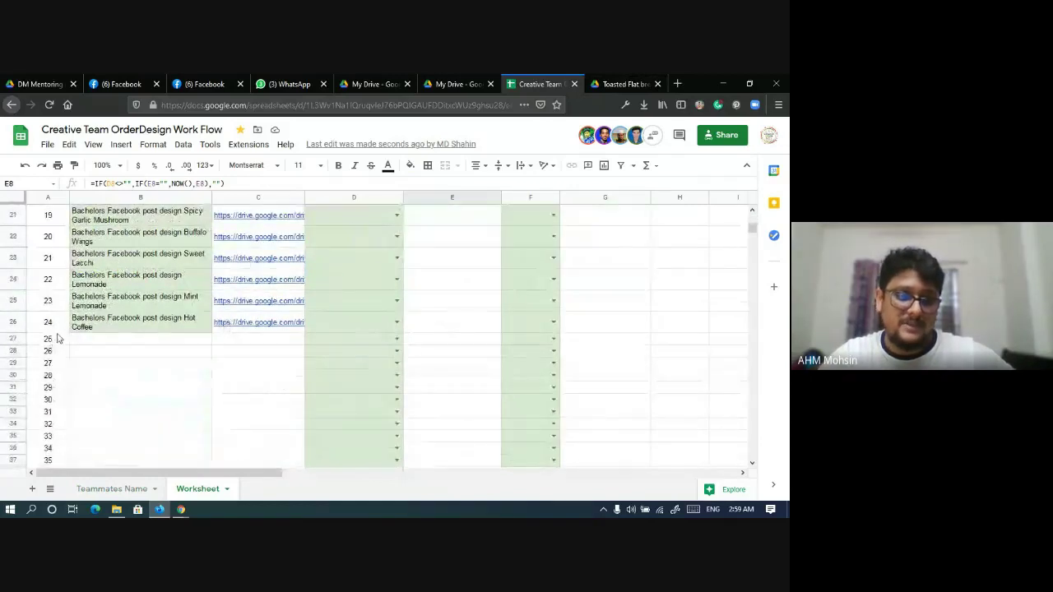
{"action": "scroll", "coordinate": [64, 336], "scroll_direction": "up", "scroll_amount": 7}
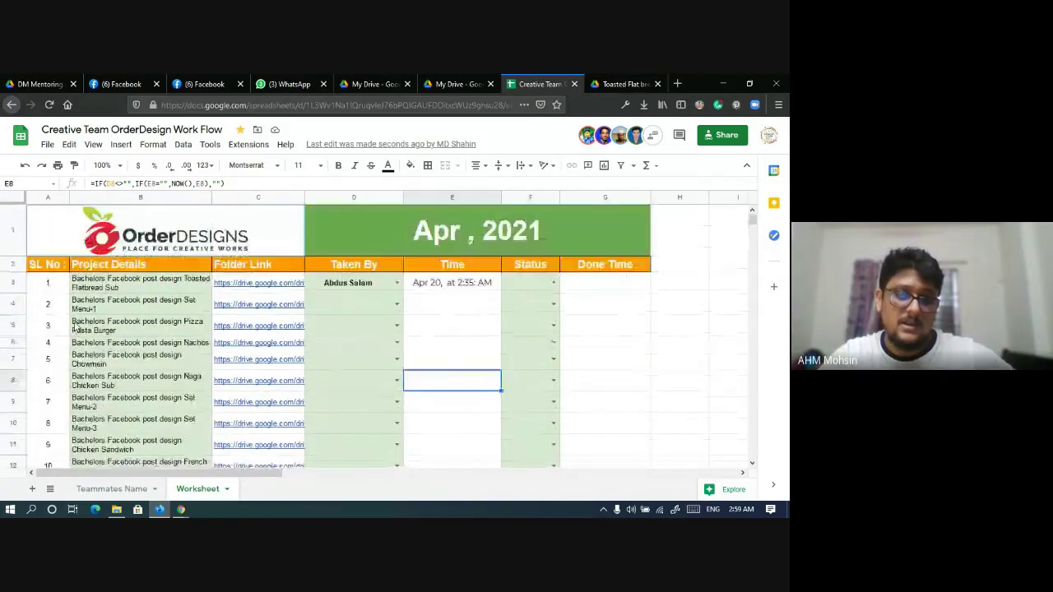
{"action": "left_click", "coordinate": [437, 311]}
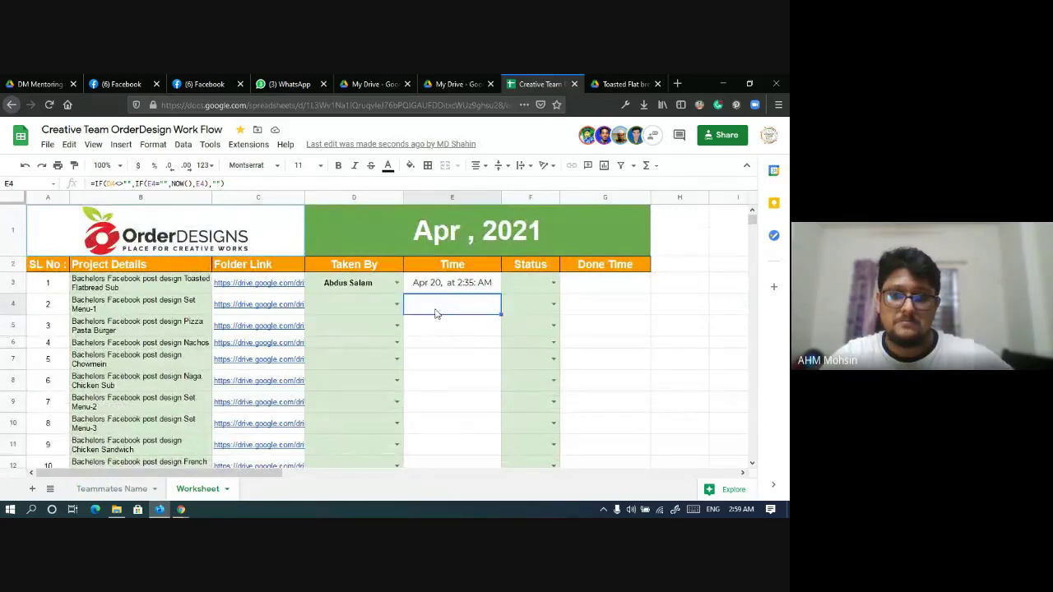
Step: Switch to WhatsApp and forward the "Designs and content" Google Drive link to the Flare Collection group and the first frequent contact
{"action": "left_click", "coordinate": [458, 83]}
{"action": "left_click", "coordinate": [296, 83]}
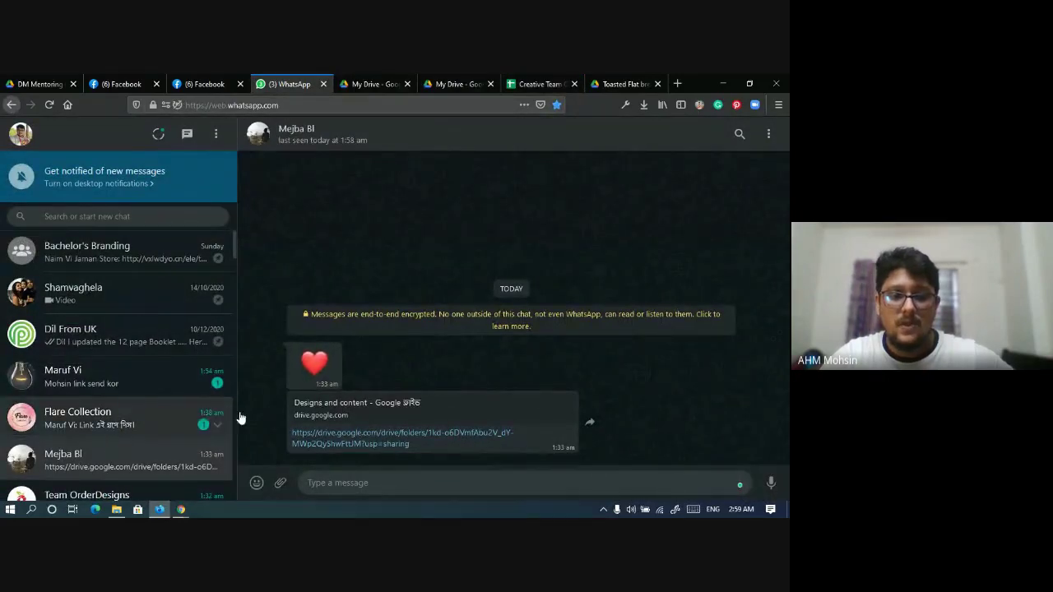
{"action": "left_click_drag", "start_coordinate": [422, 447], "coordinate": [291, 431]}
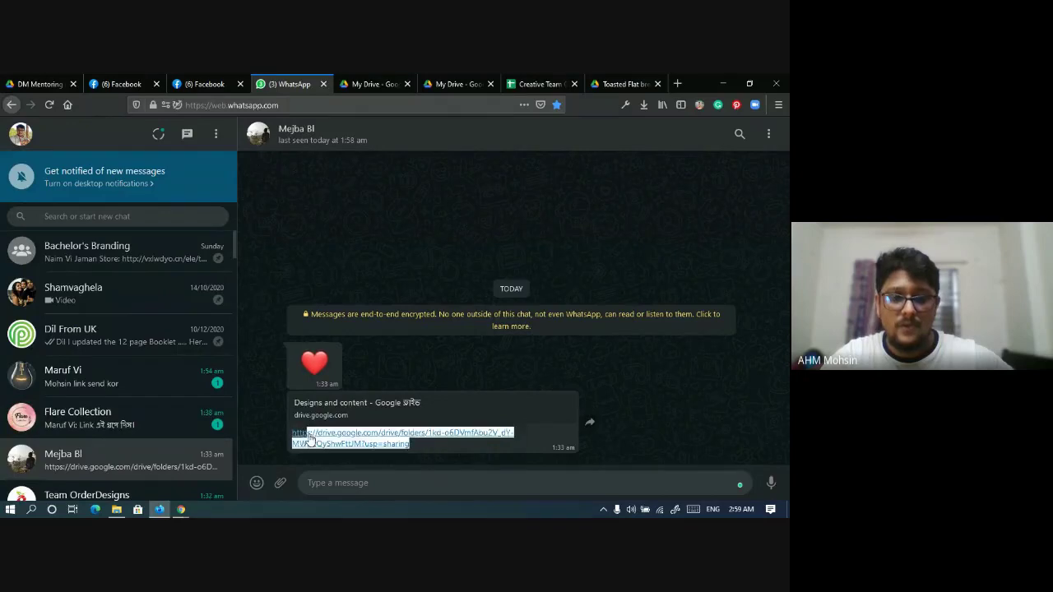
{"action": "left_click", "coordinate": [622, 409]}
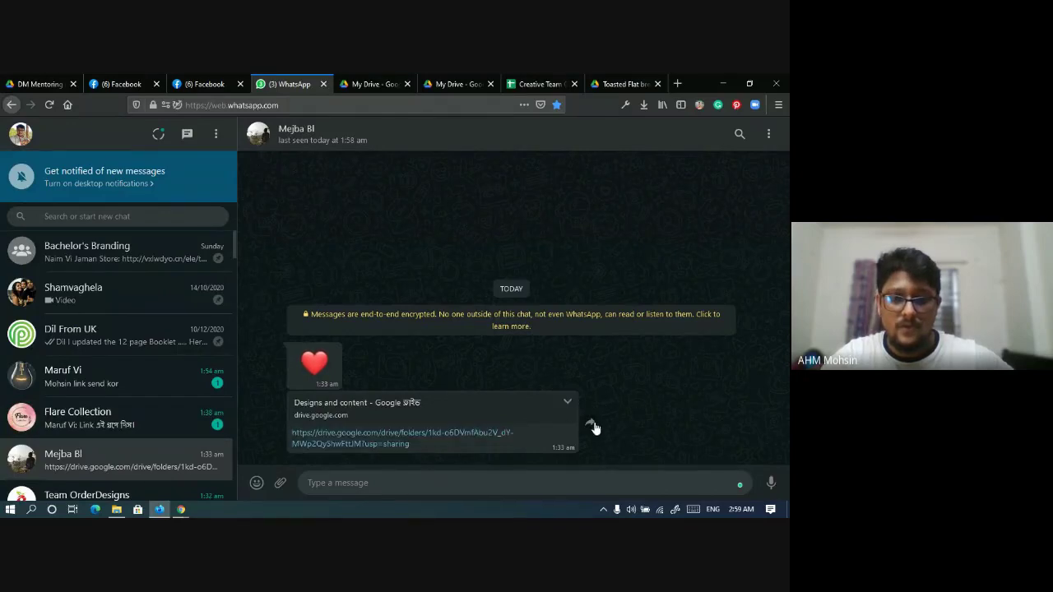
{"action": "left_click", "coordinate": [591, 426]}
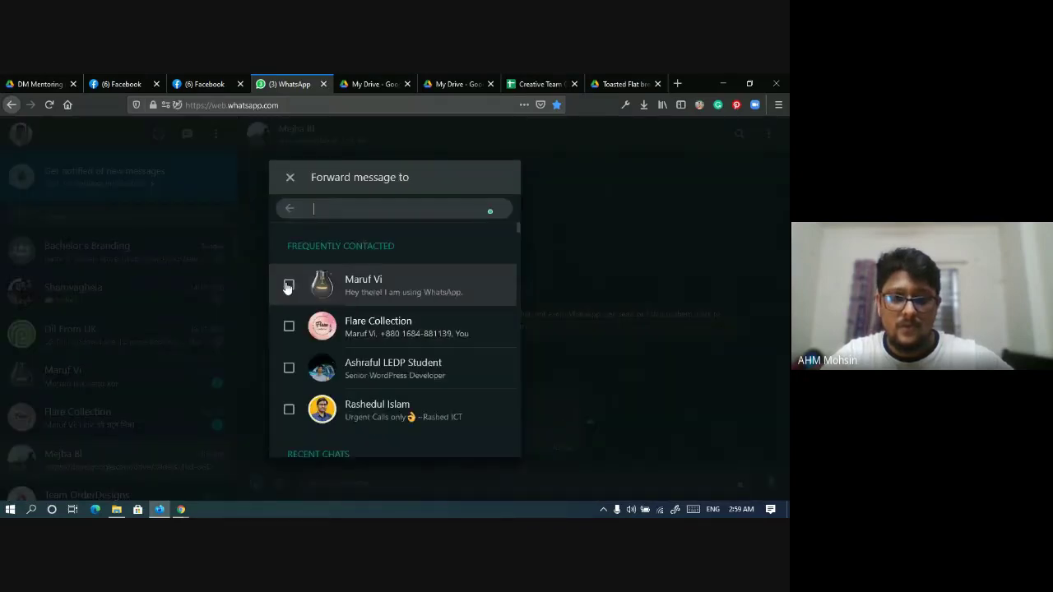
{"action": "left_click", "coordinate": [289, 327]}
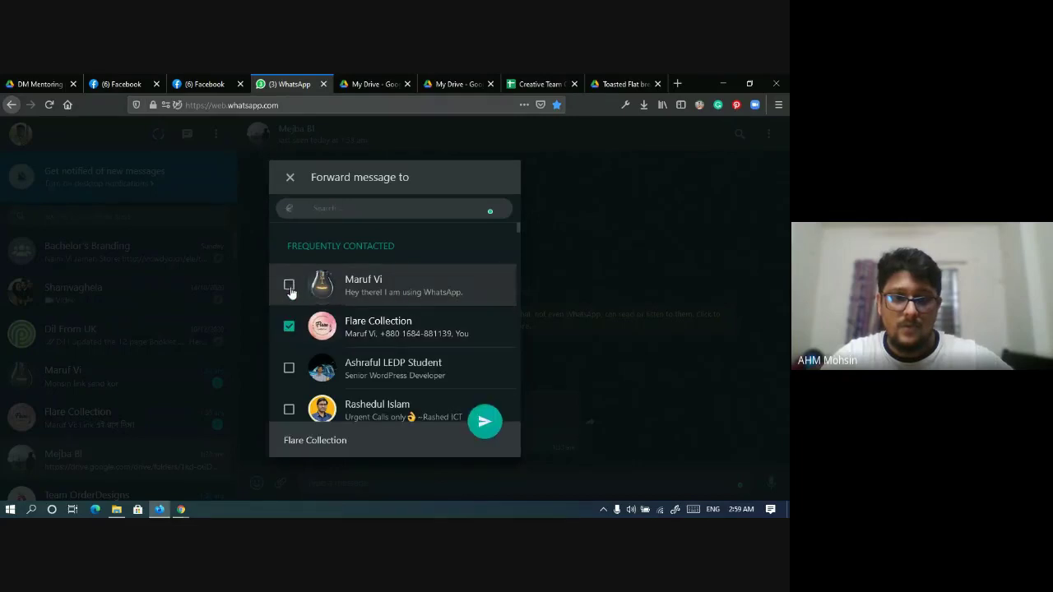
{"action": "left_click", "coordinate": [289, 285]}
{"action": "left_click", "coordinate": [484, 422]}
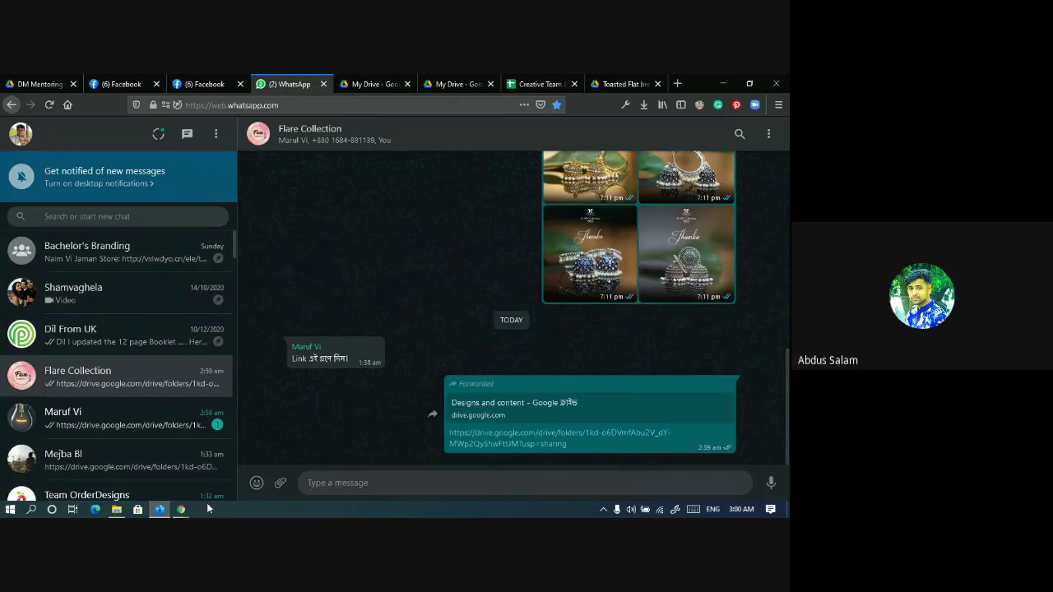
Step: Switch to the Google Meet call window and check the participant tiles
{"action": "mouse_move", "coordinate": [180, 512]}
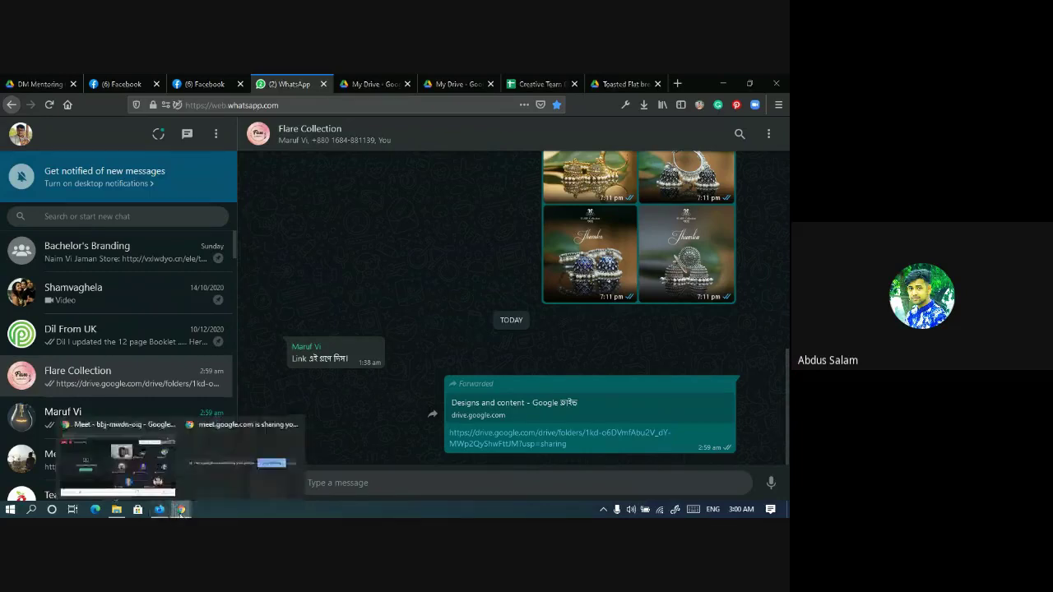
{"action": "left_click", "coordinate": [118, 465]}
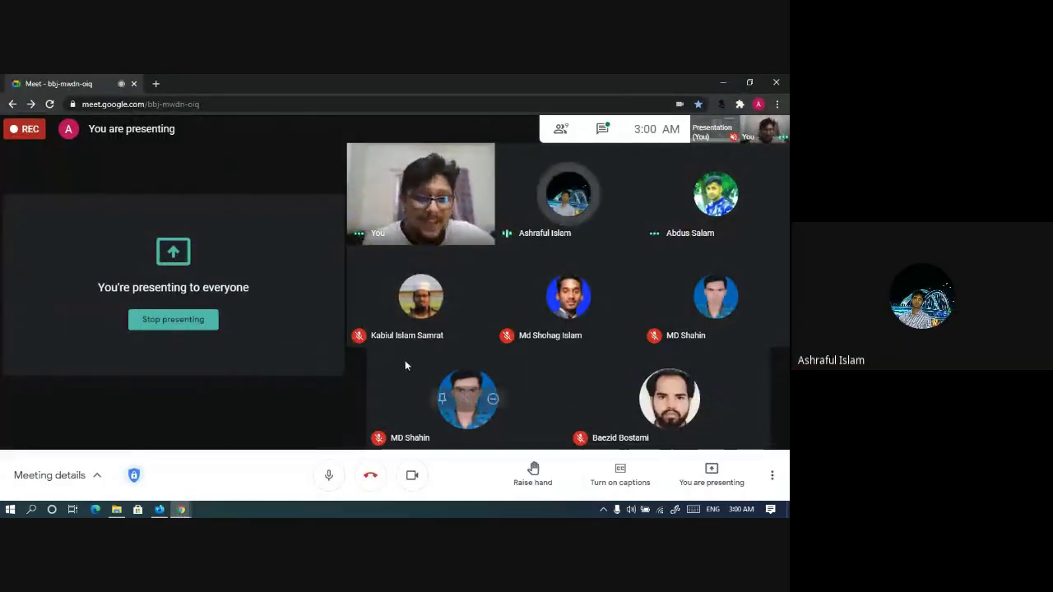
{"action": "mouse_move", "coordinate": [572, 212]}
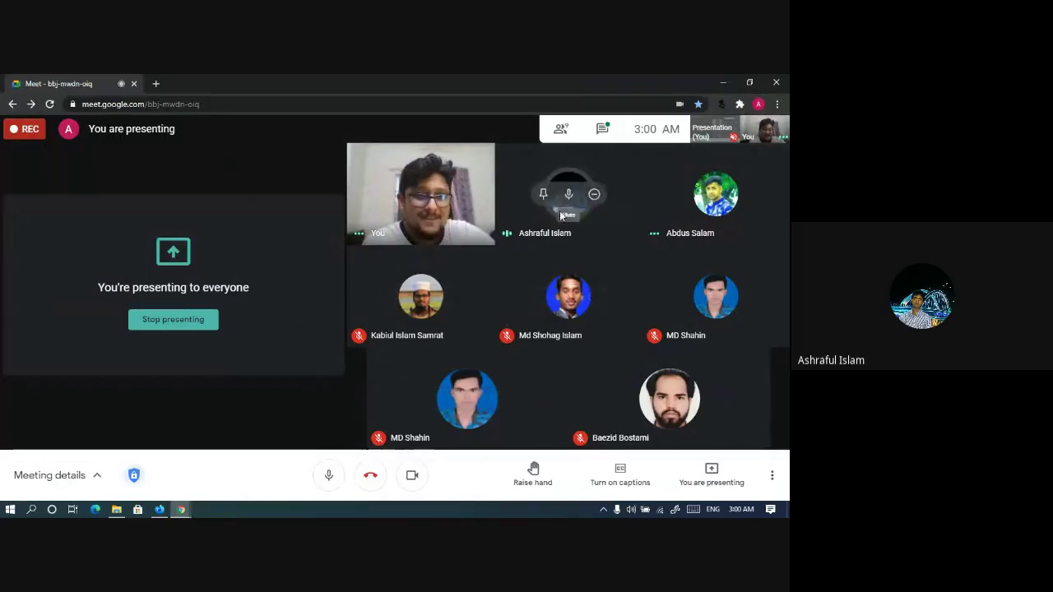
Step: Switch from the call to WhatsApp and view the forwarded "Designs and content" link in the individual chat below Flare Collection
{"action": "mouse_move", "coordinate": [420, 292]}
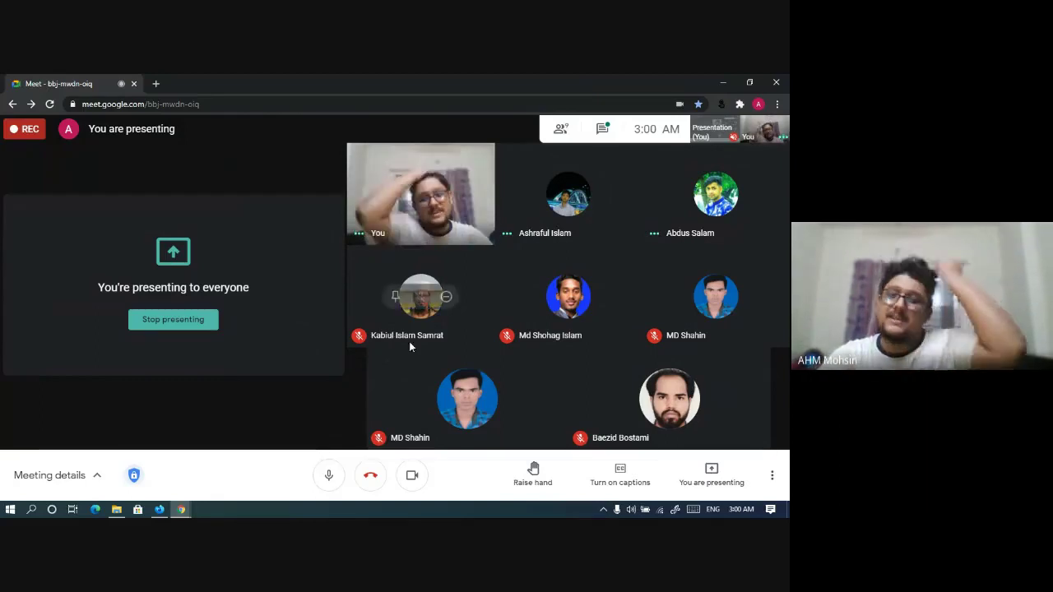
{"action": "mouse_move", "coordinate": [449, 383]}
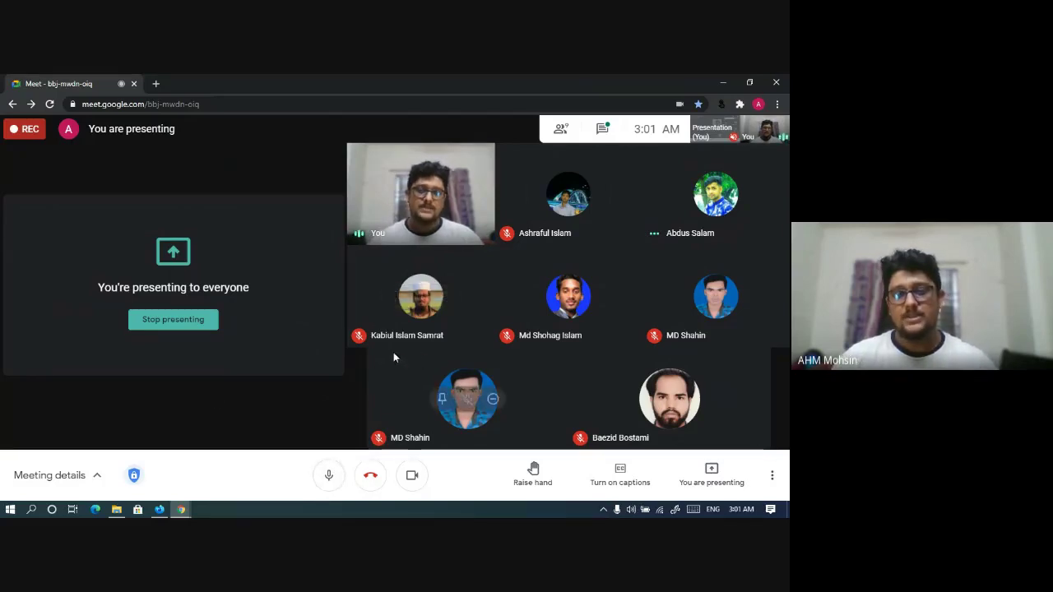
{"action": "left_click", "coordinate": [162, 510]}
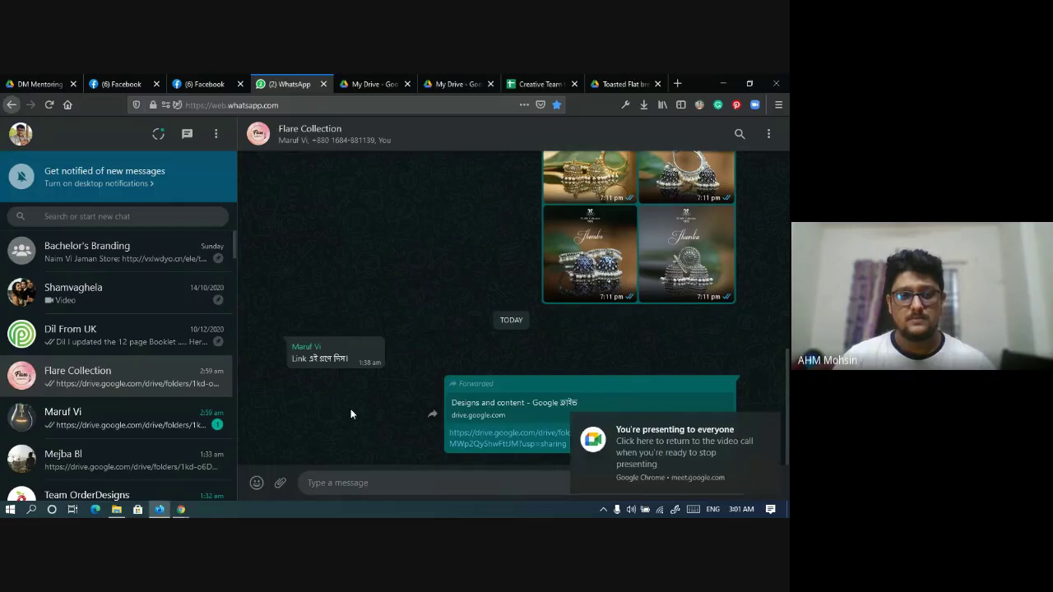
{"action": "left_click", "coordinate": [86, 418]}
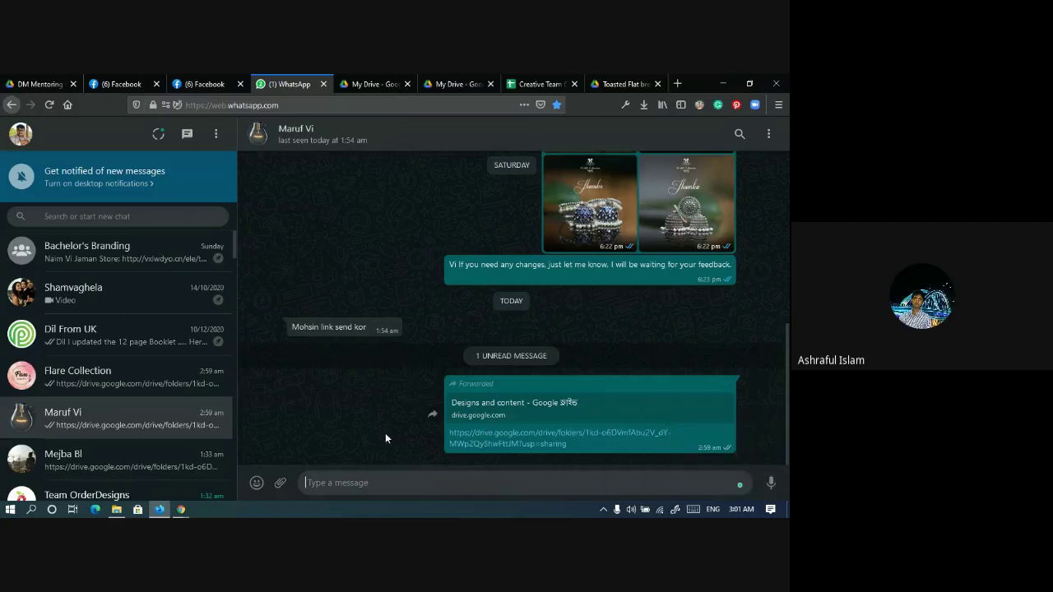
Step: Switch to Facebook, minimize both open chat windows and look through the recent Messenger conversations
{"action": "left_click", "coordinate": [201, 83]}
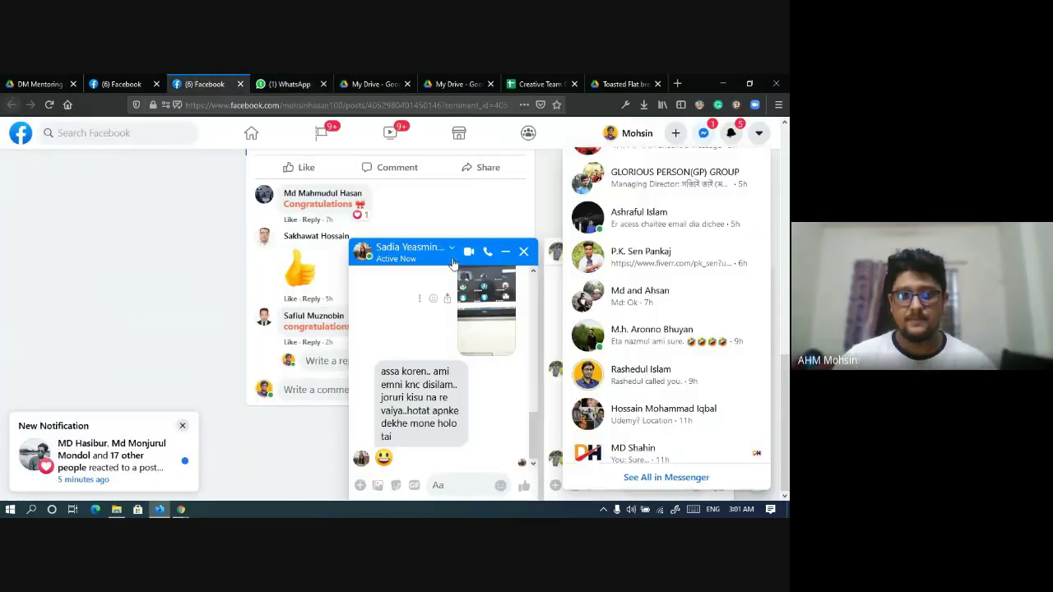
{"action": "left_click", "coordinate": [506, 255]}
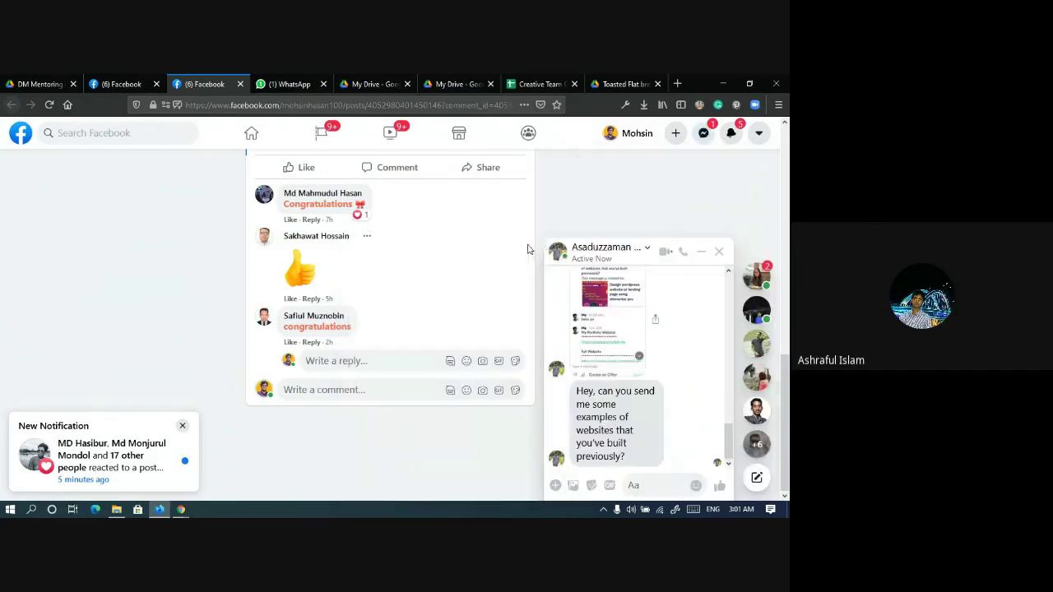
{"action": "left_click", "coordinate": [702, 255]}
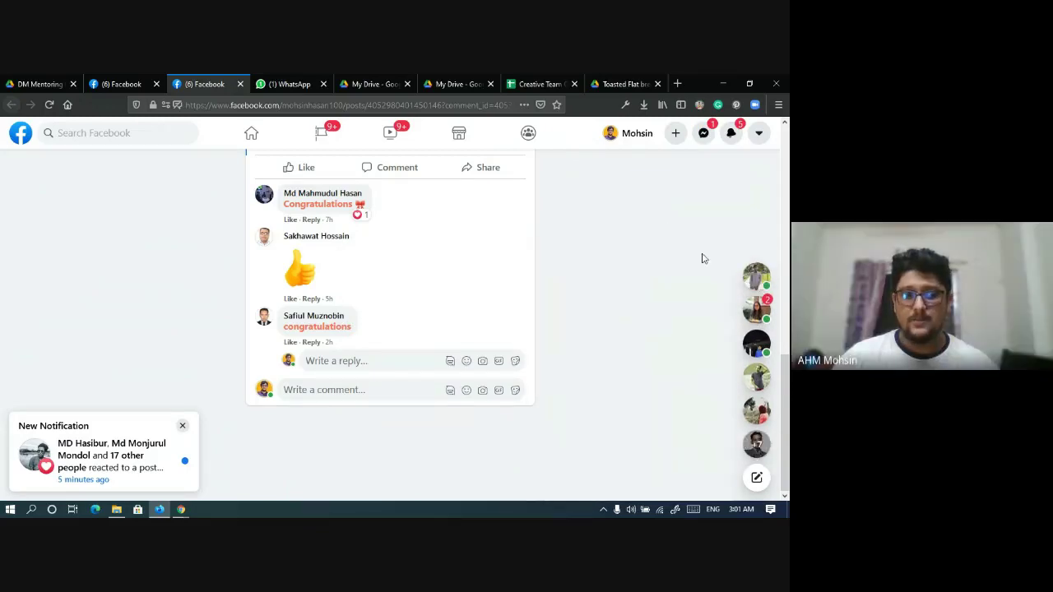
{"action": "left_click", "coordinate": [705, 134]}
{"action": "scroll", "coordinate": [660, 201], "scroll_direction": "up", "scroll_amount": 10}
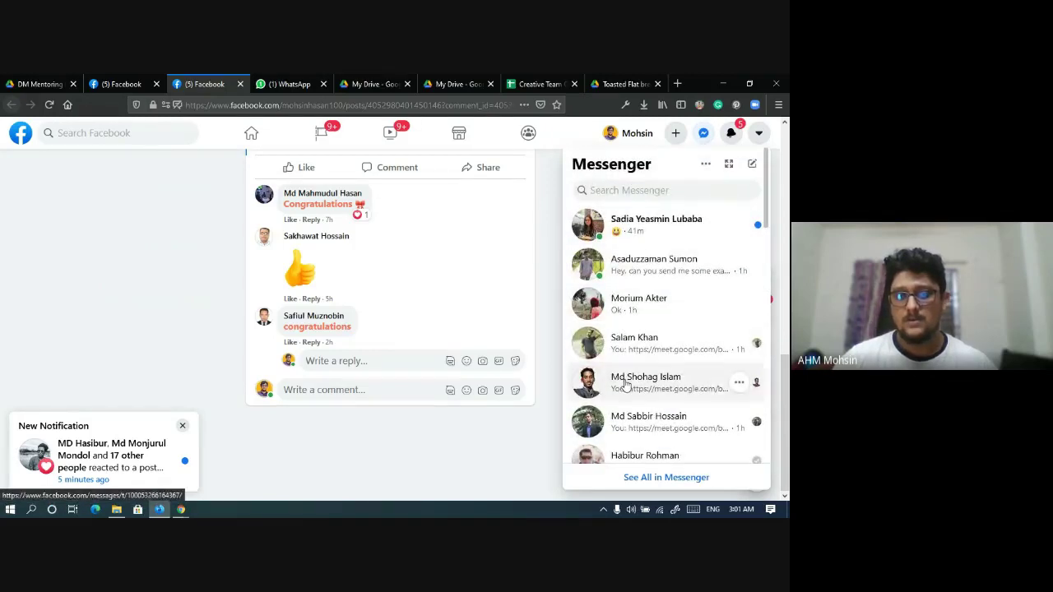
{"action": "scroll", "coordinate": [623, 362], "scroll_direction": "down", "scroll_amount": 2}
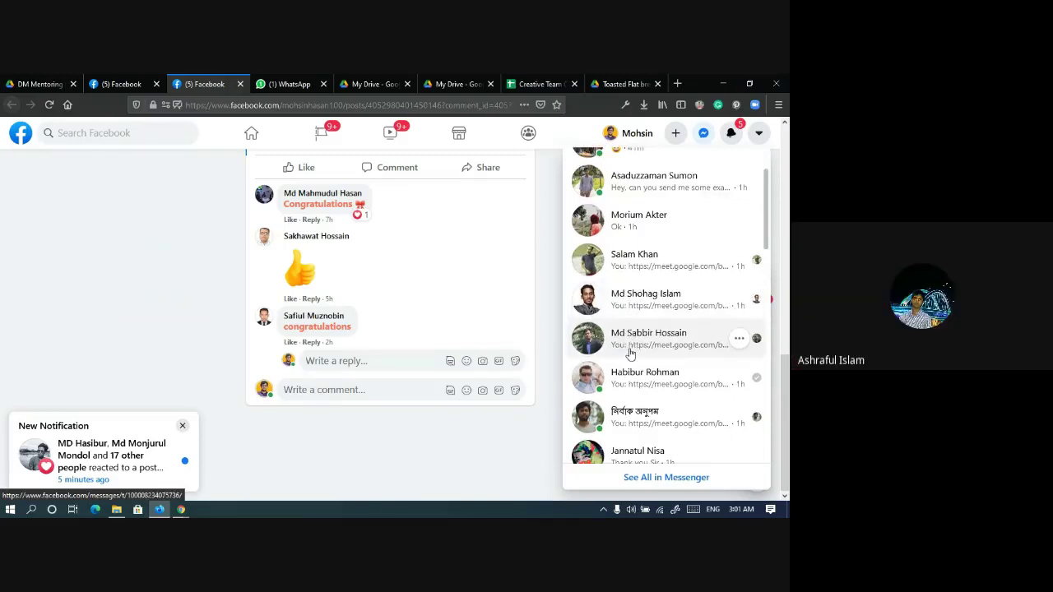
{"action": "scroll", "coordinate": [627, 358], "scroll_direction": "down", "scroll_amount": 2}
{"action": "scroll", "coordinate": [609, 308], "scroll_direction": "up", "scroll_amount": 3}
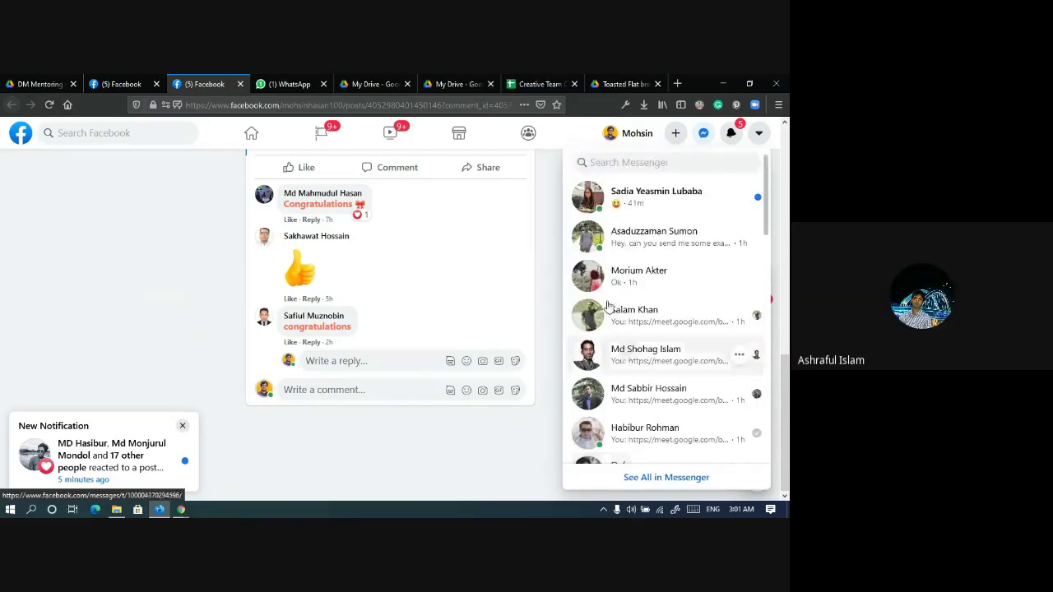
Step: Look through the WhatsApp chat list down to the older conversations and back to its beginning
{"action": "left_click", "coordinate": [283, 84]}
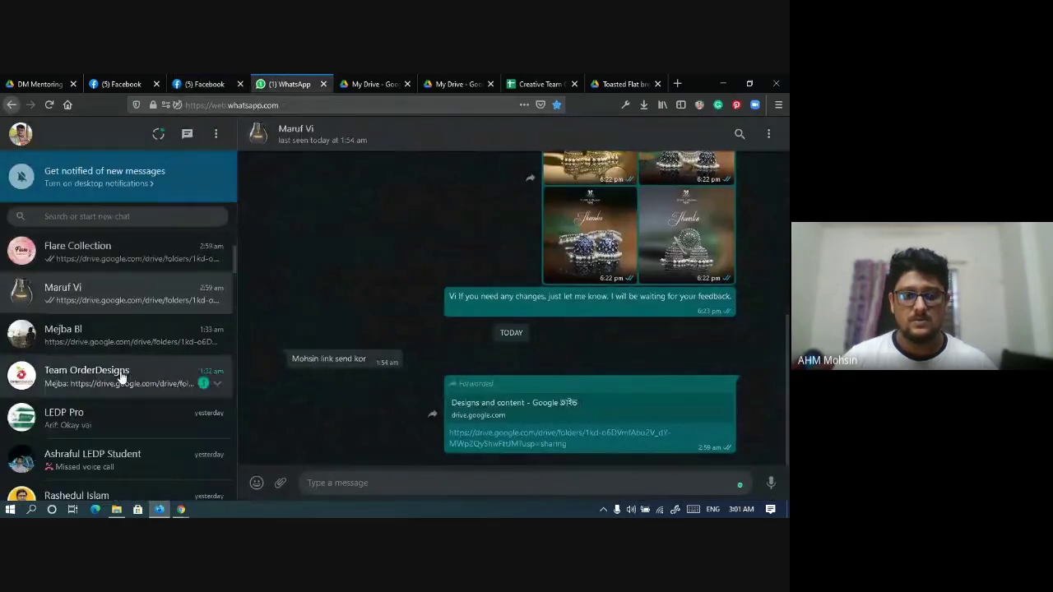
{"action": "scroll", "coordinate": [106, 374], "scroll_direction": "down", "scroll_amount": 3}
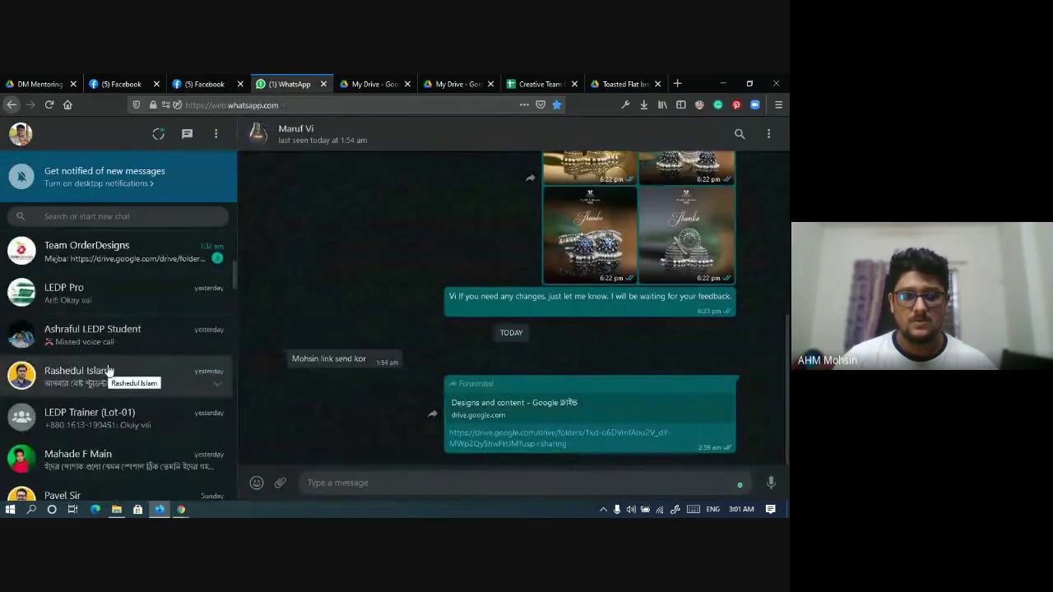
{"action": "scroll", "coordinate": [107, 362], "scroll_direction": "up", "scroll_amount": 3}
{"action": "scroll", "coordinate": [107, 358], "scroll_direction": "up", "scroll_amount": 2}
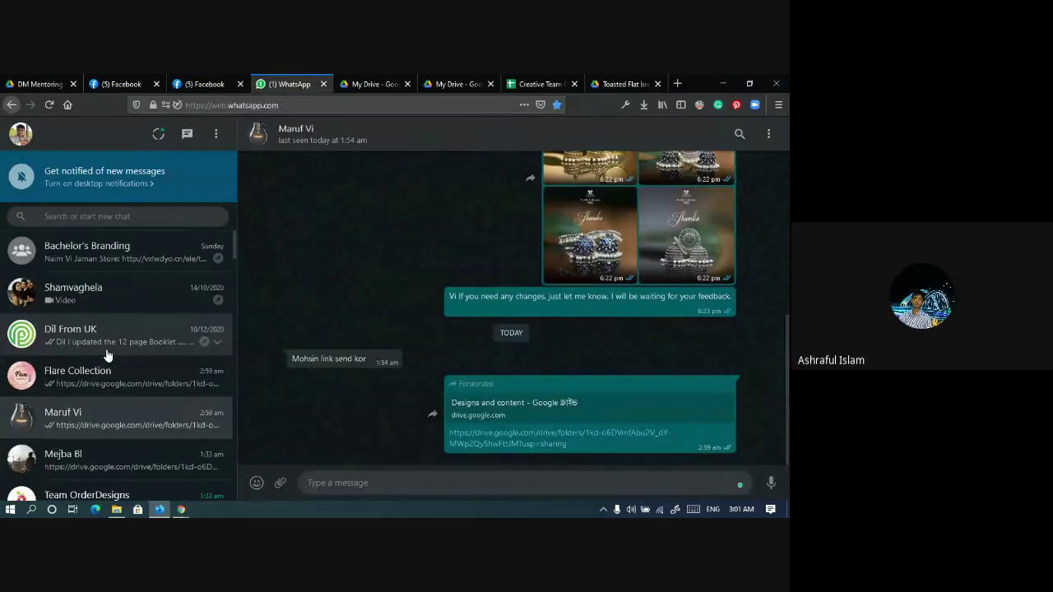
Step: Return to Facebook and open the Google Drive folder link from the teammate's unread Messenger message in a new tab
{"action": "left_click", "coordinate": [195, 81]}
{"action": "left_click", "coordinate": [542, 237]}
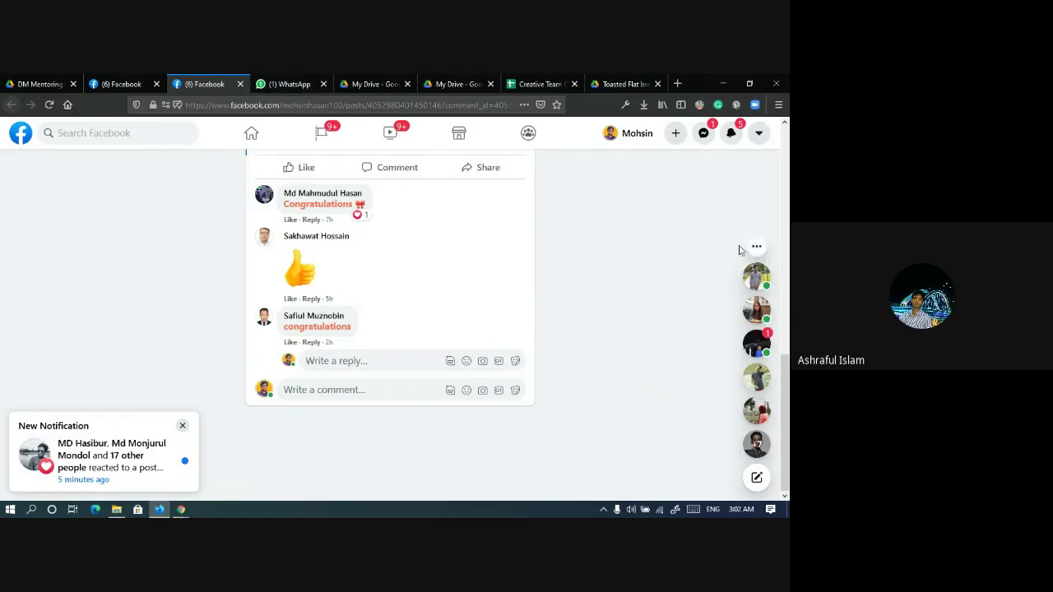
{"action": "mouse_move", "coordinate": [755, 351]}
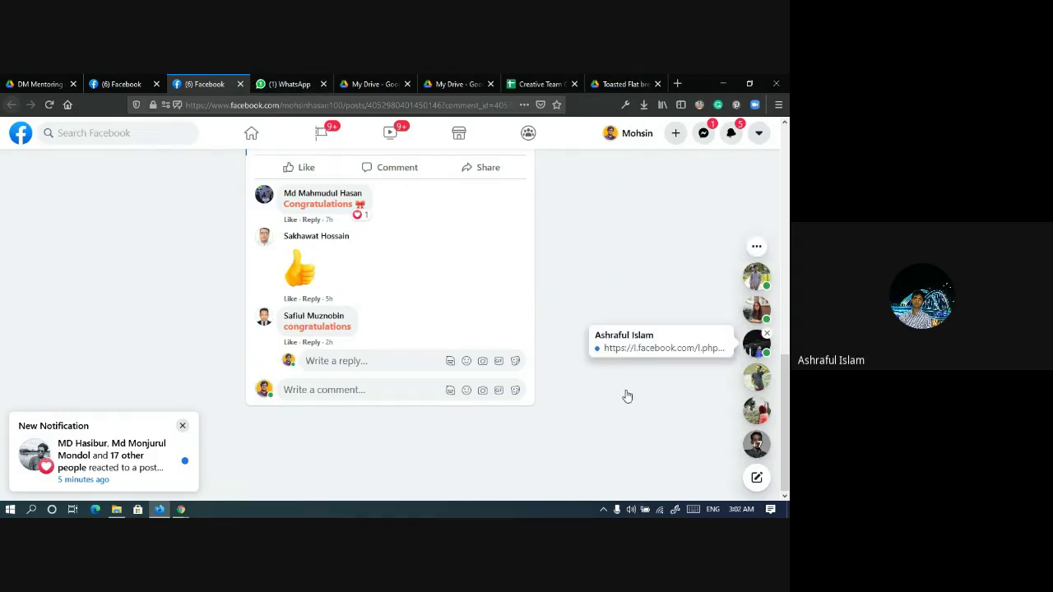
{"action": "left_click", "coordinate": [642, 341]}
{"action": "right_click", "coordinate": [588, 317]}
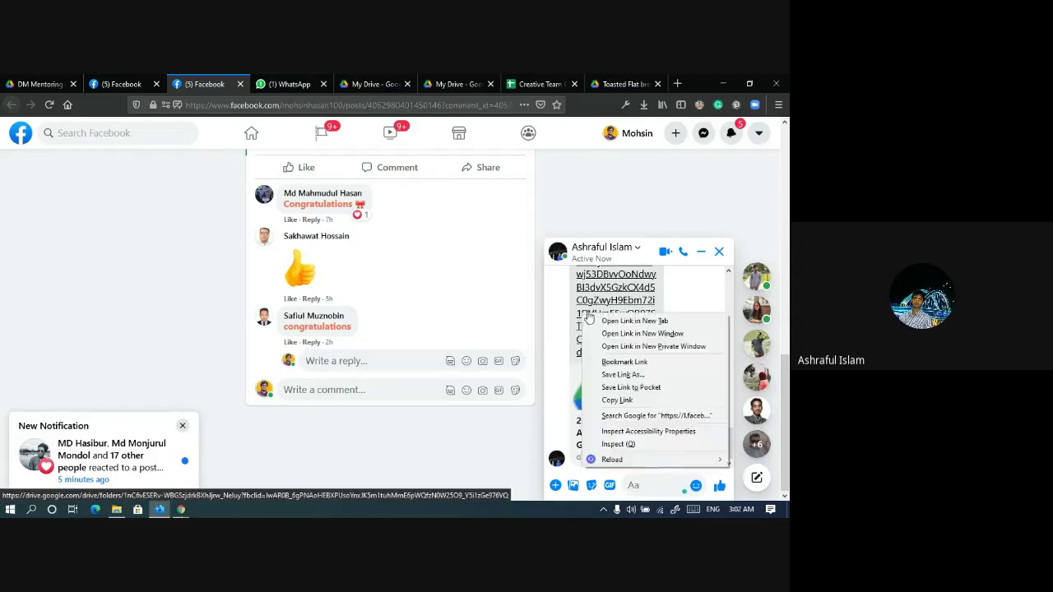
{"action": "left_click", "coordinate": [605, 321]}
{"action": "key", "text": "ctrl+Tab"}
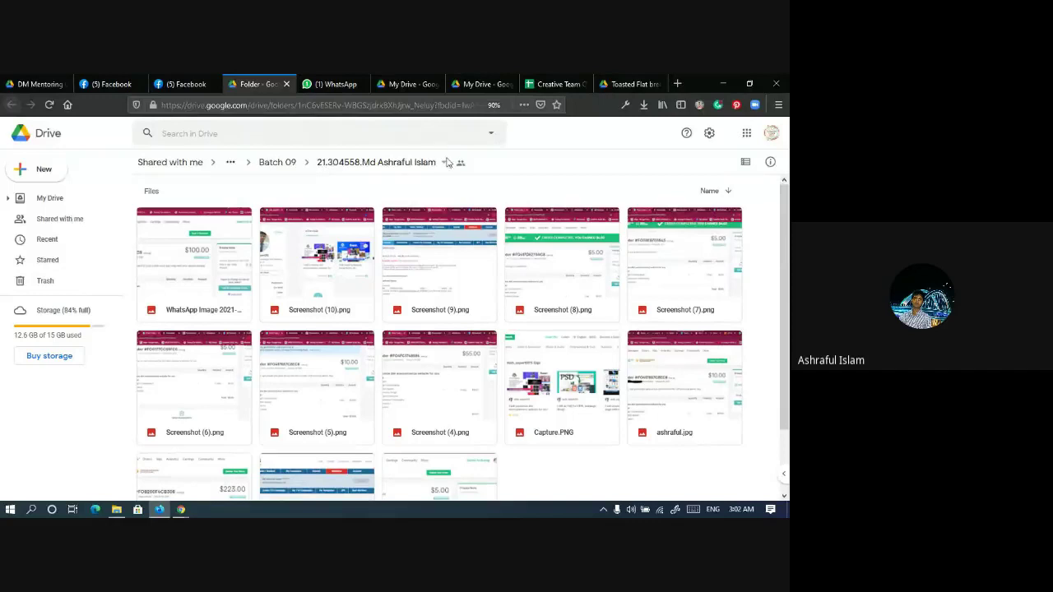
Step: Share the teammate's Batch 09 folder with their email address as Editor, with notification on and no message
{"action": "left_click", "coordinate": [442, 165]}
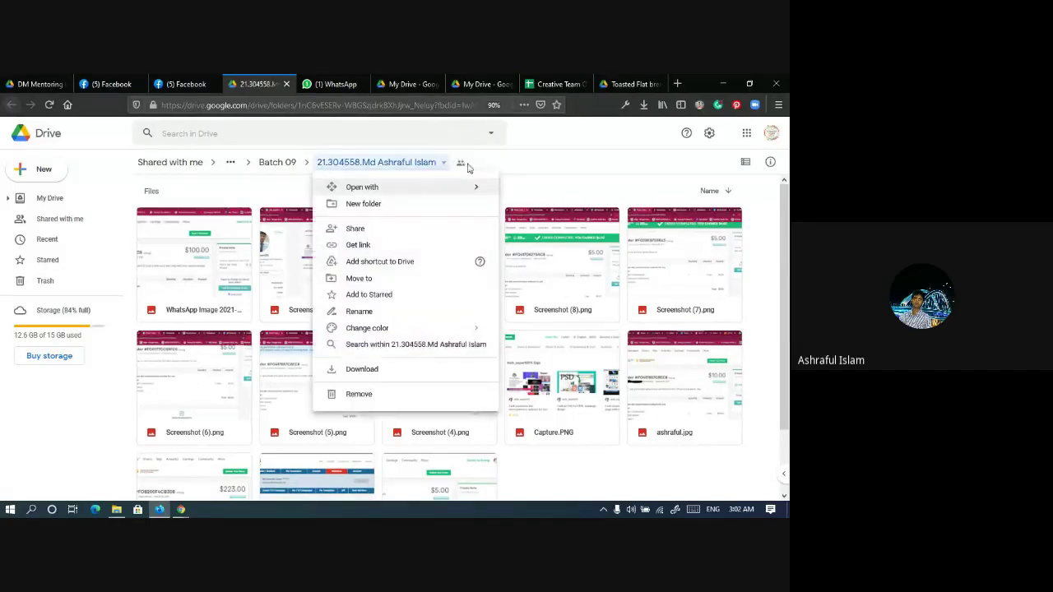
{"action": "left_click", "coordinate": [365, 230]}
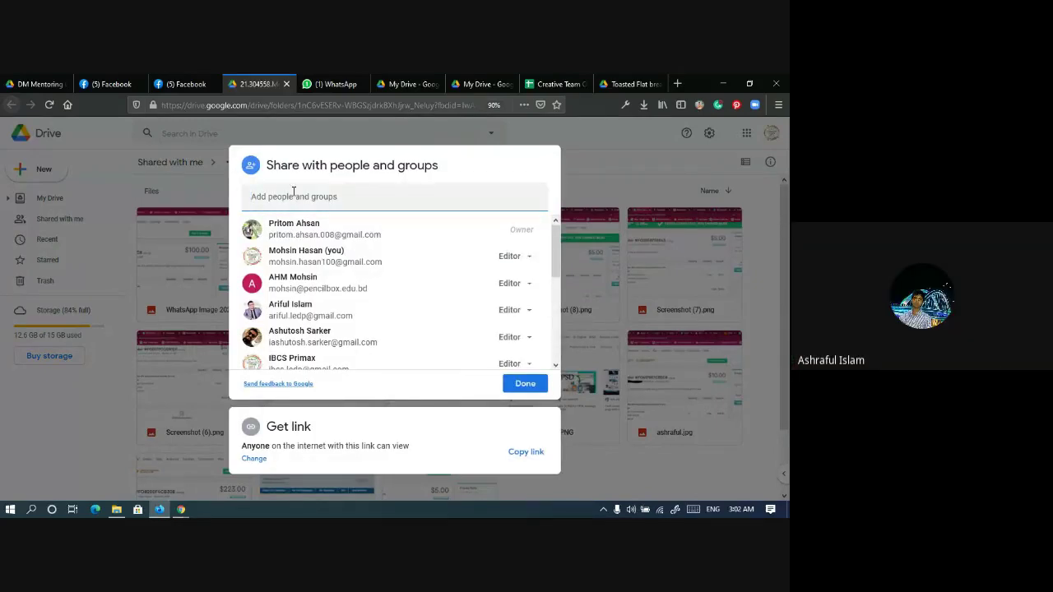
{"action": "key", "text": "ctrl+v"}
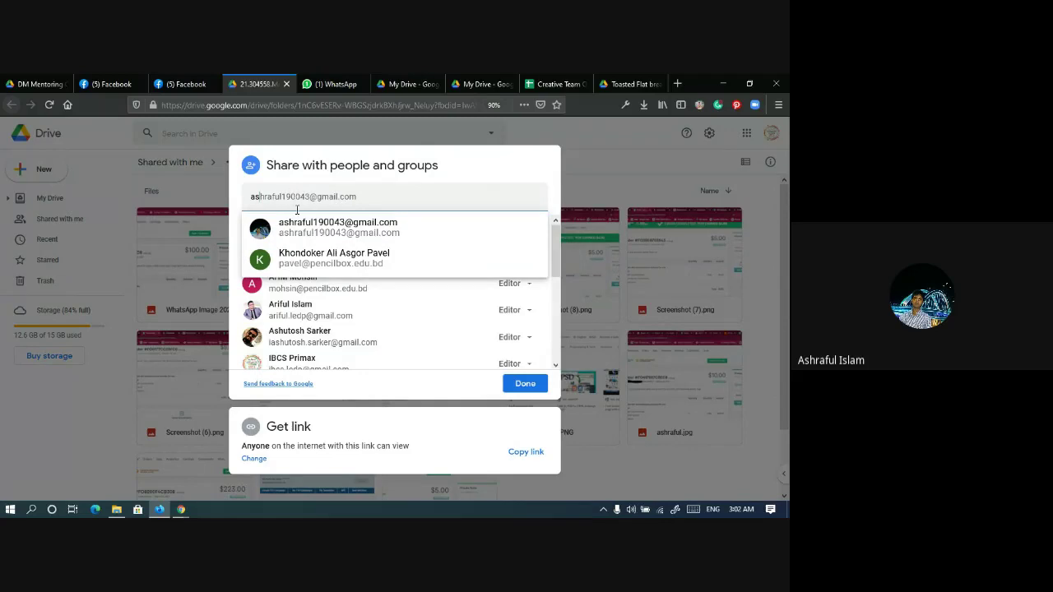
{"action": "left_click", "coordinate": [298, 224]}
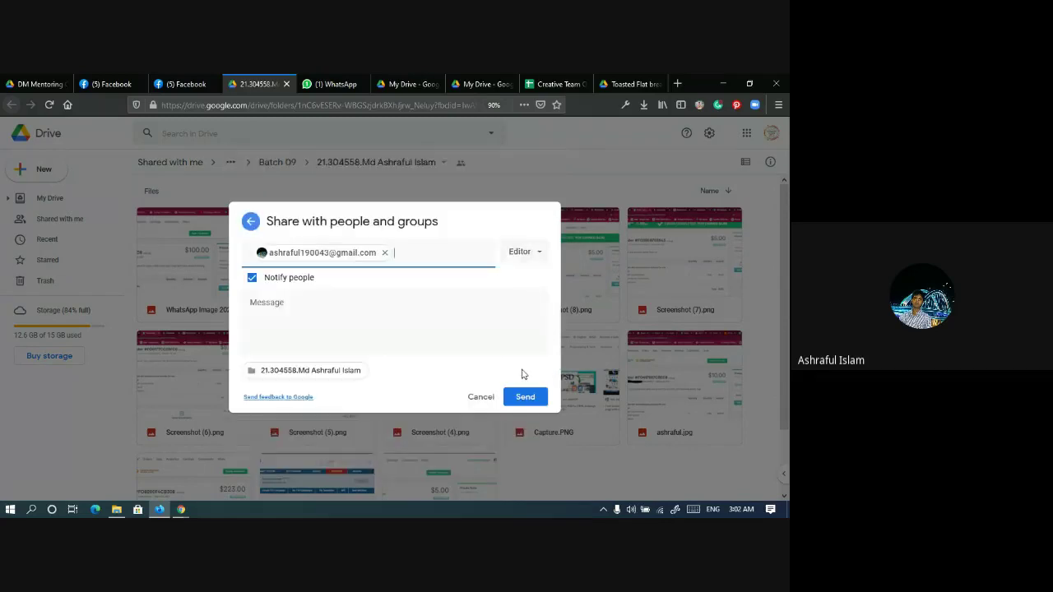
{"action": "left_click", "coordinate": [354, 307]}
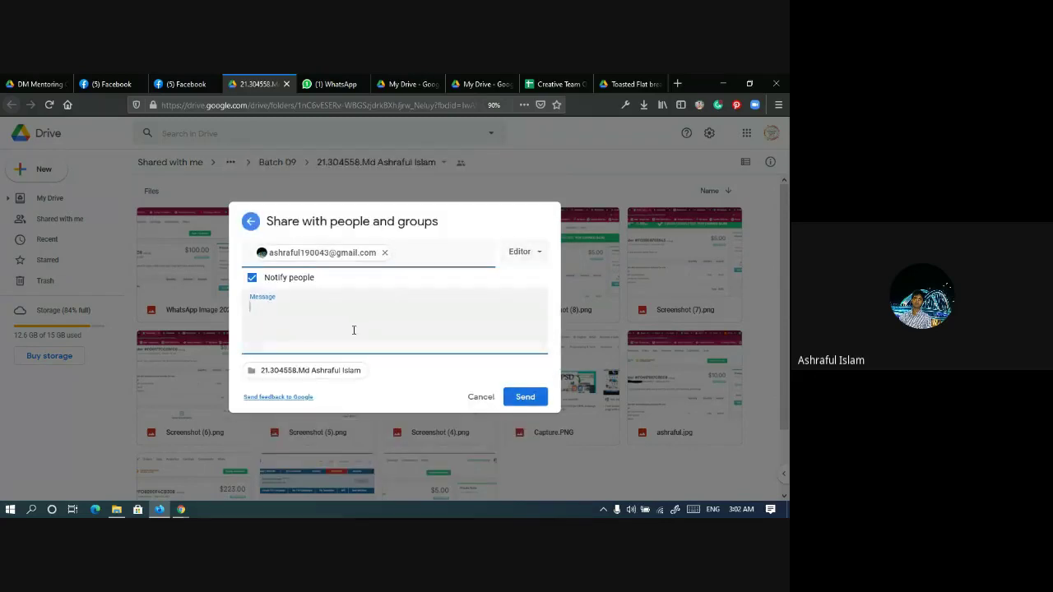
{"action": "left_click", "coordinate": [525, 397]}
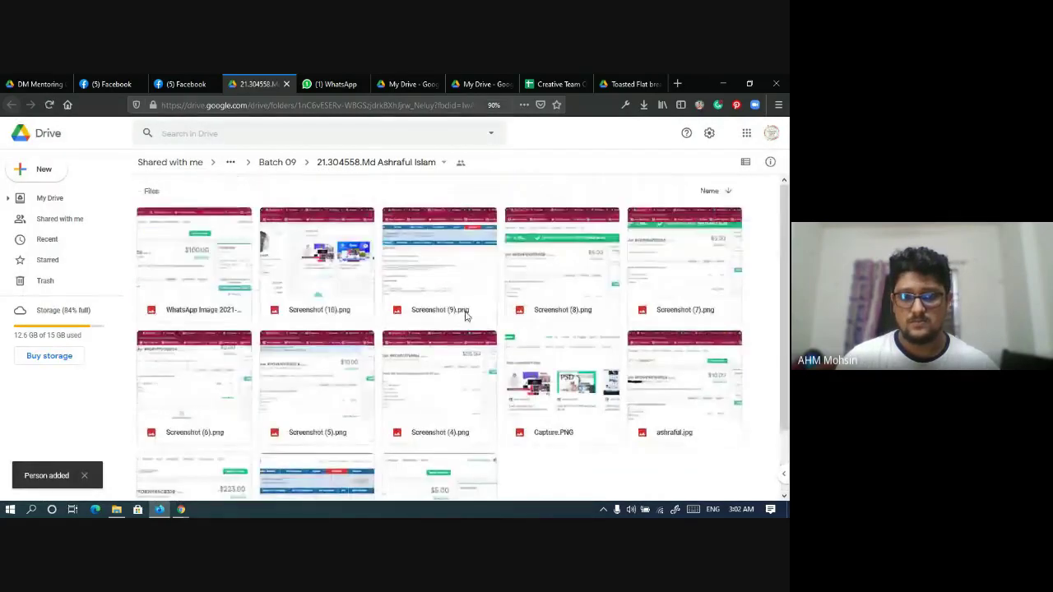
Step: View the parent Batch 09 folder, then close the Drive tab and the teammate's Messenger chat
{"action": "left_click", "coordinate": [279, 165]}
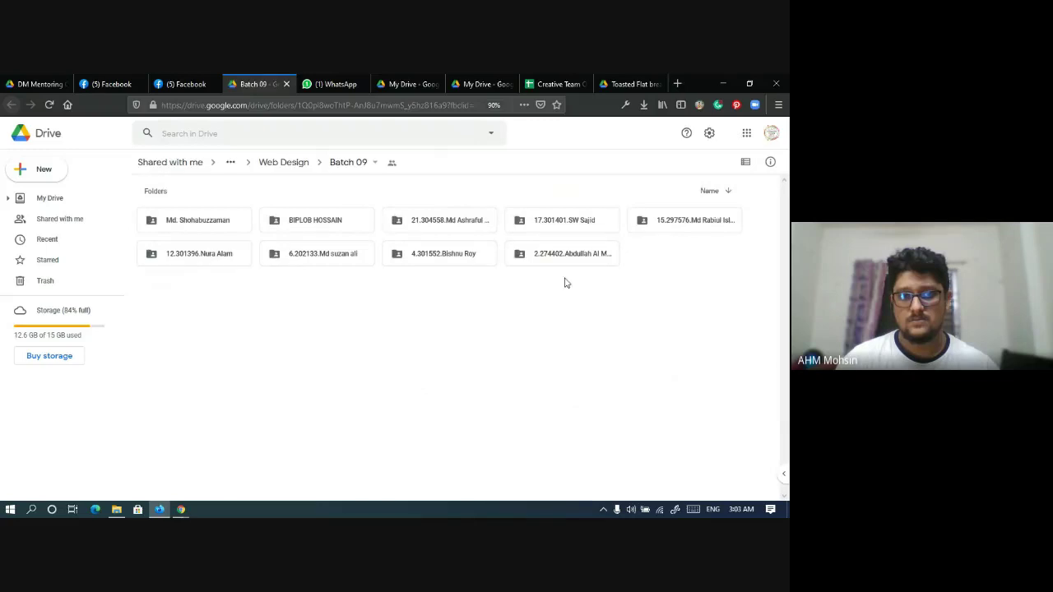
{"action": "left_click", "coordinate": [285, 84]}
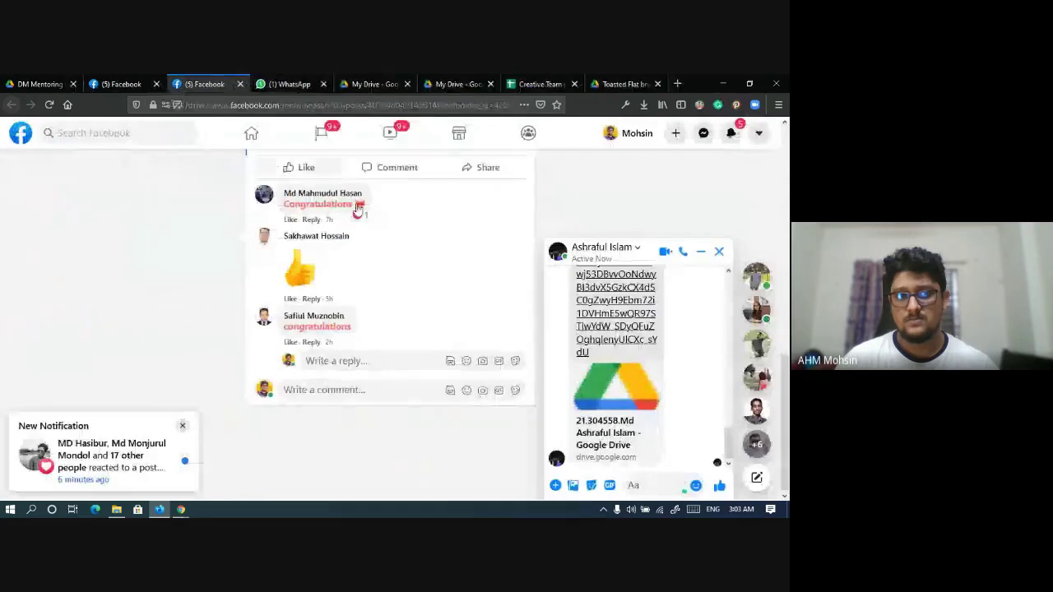
{"action": "left_click", "coordinate": [719, 253]}
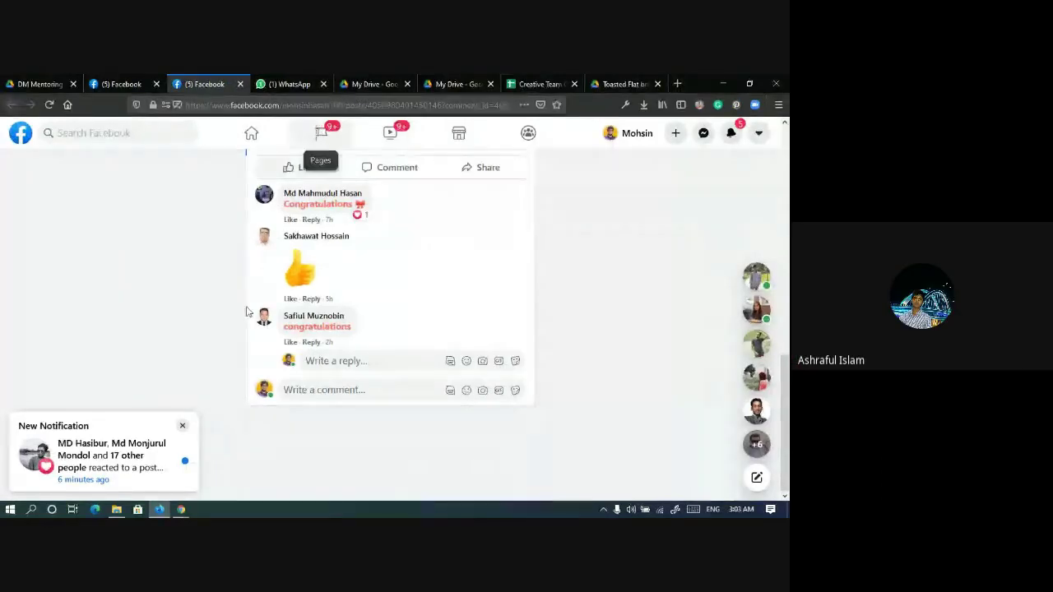
Step: Check the Google Meet call, then return to the Creative Team OrderDesign Work Flow spreadsheet and view its Worksheet project list
{"action": "mouse_move", "coordinate": [180, 507]}
{"action": "left_click", "coordinate": [172, 490]}
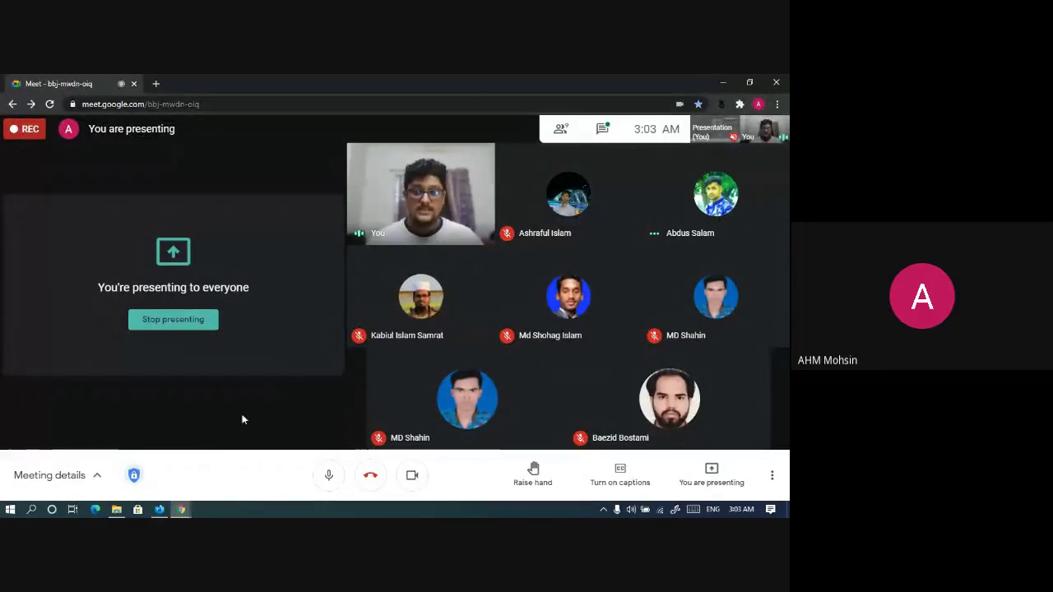
{"action": "left_click", "coordinate": [160, 509]}
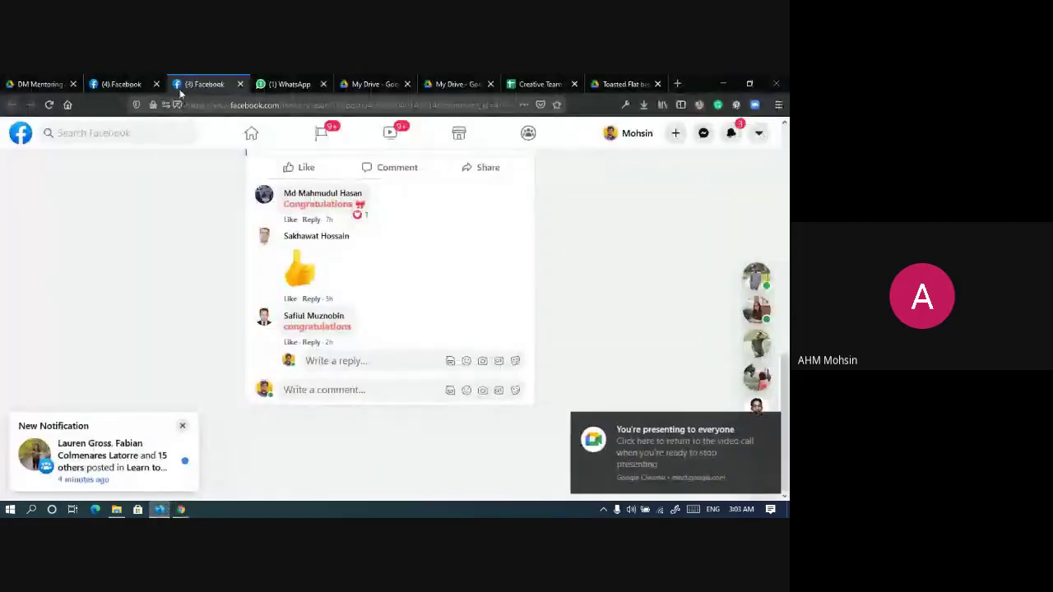
{"action": "left_click", "coordinate": [296, 81]}
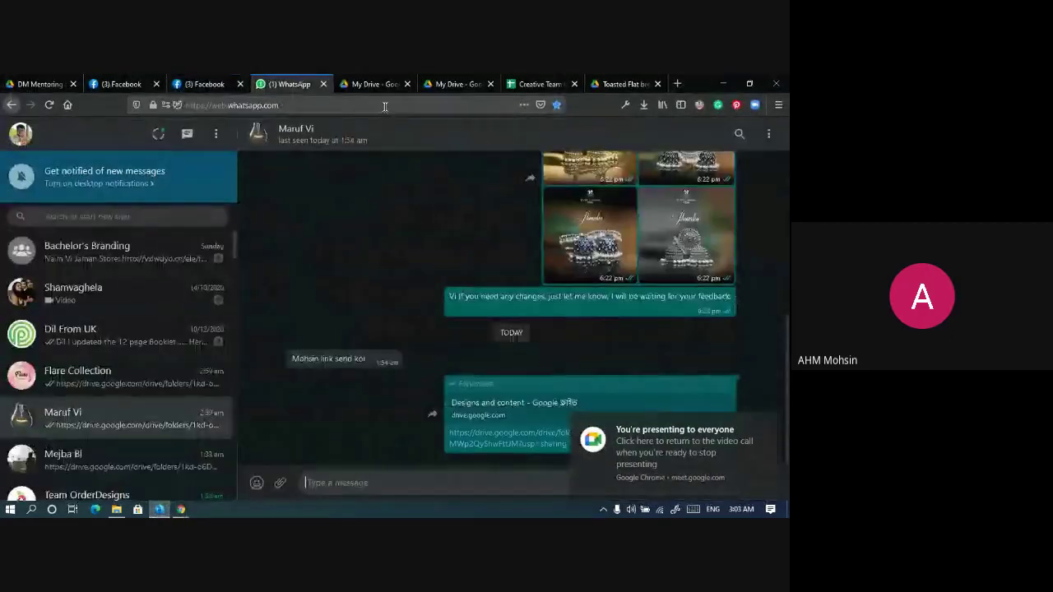
{"action": "left_click", "coordinate": [537, 83]}
{"action": "left_click", "coordinate": [599, 303]}
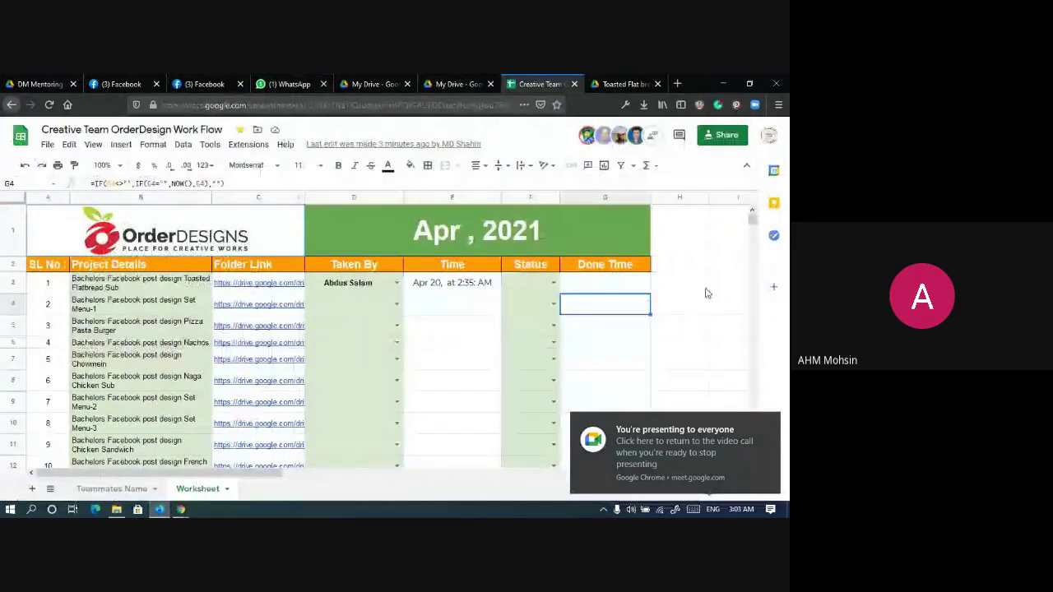
{"action": "left_click", "coordinate": [676, 282]}
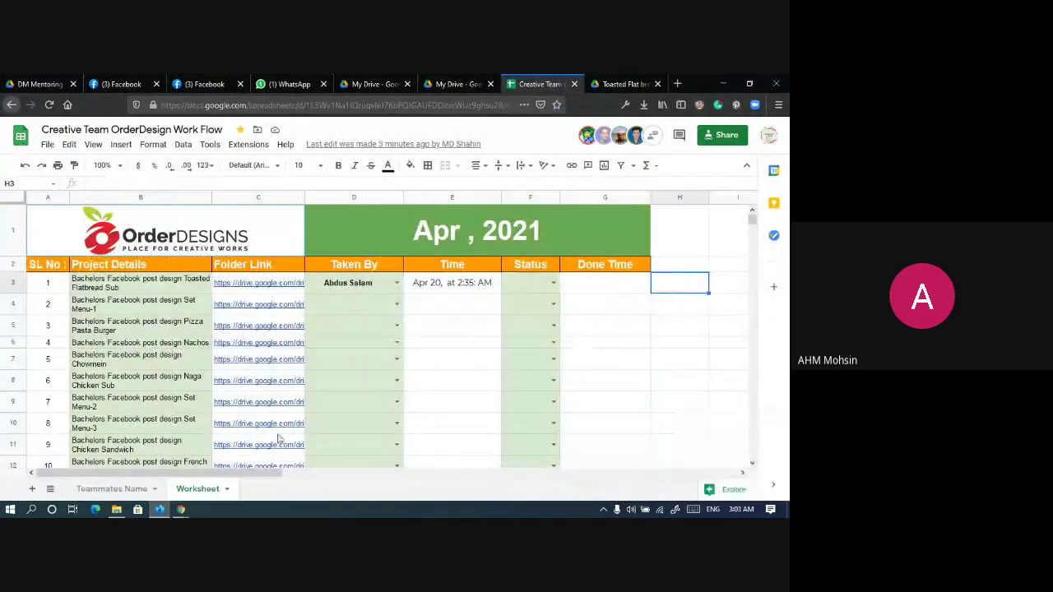
Step: View the DM Mentoring Class recordings folder in Drive, then switch to the Google Meet window
{"action": "left_click", "coordinate": [38, 84]}
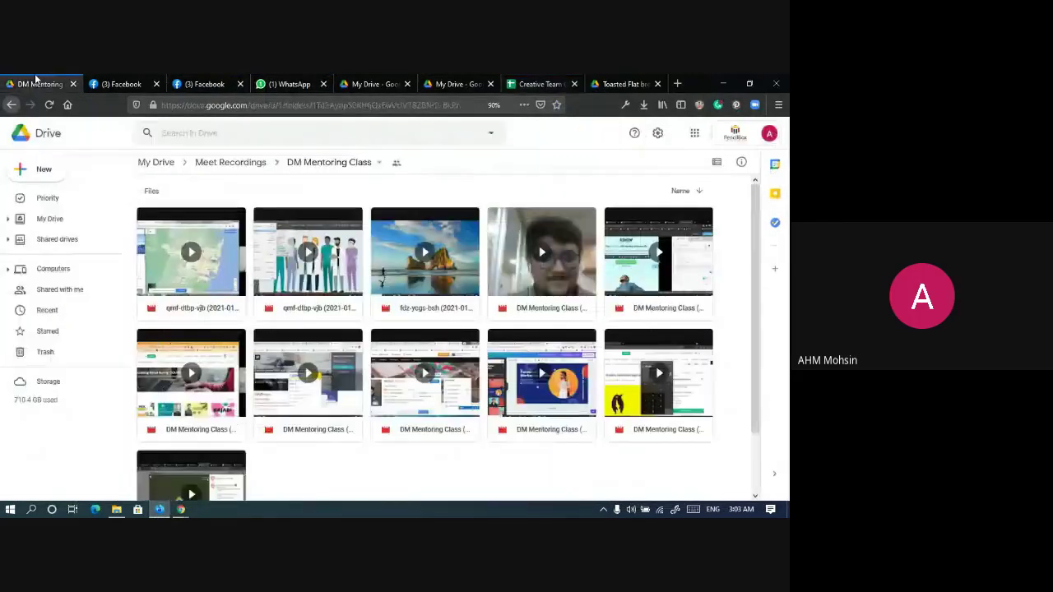
{"action": "mouse_move", "coordinate": [187, 511]}
{"action": "left_click", "coordinate": [154, 460]}
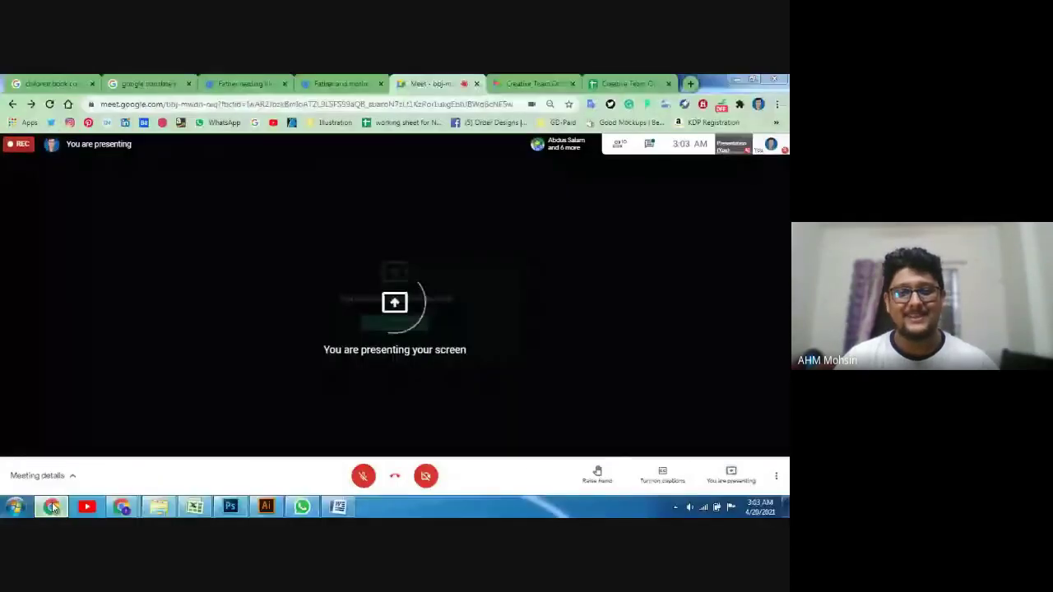
Step: Switch to the Fiverr order page and read the order dispute, the cancellation request and the buyer's replies
{"action": "key", "text": "alt+Tab"}
{"action": "scroll", "coordinate": [245, 374], "scroll_direction": "up", "scroll_amount": 10}
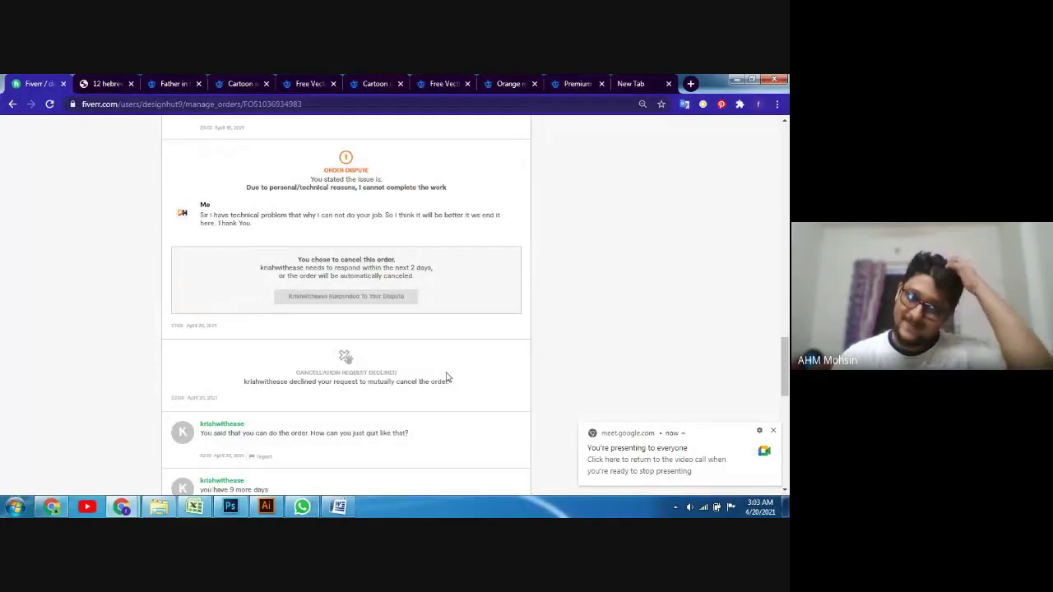
{"action": "scroll", "coordinate": [447, 379], "scroll_direction": "down", "scroll_amount": 2}
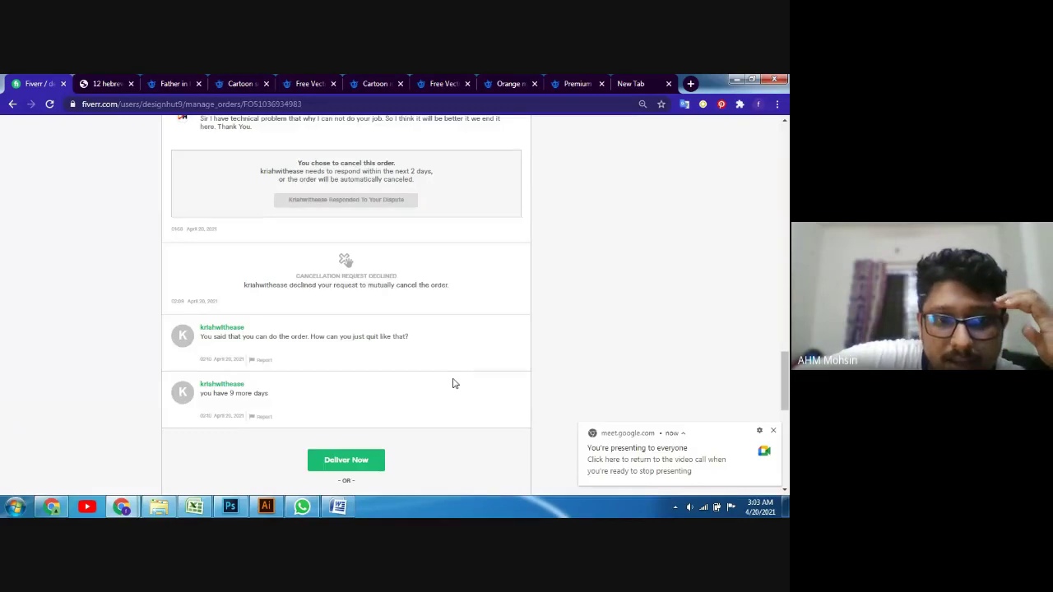
Step: Look back through the order's messages and attachments, preview the 12 hebrew story pic outlines.pdf attachment and close the preview
{"action": "scroll", "coordinate": [453, 384], "scroll_direction": "down", "scroll_amount": 1}
{"action": "scroll", "coordinate": [453, 383], "scroll_direction": "down", "scroll_amount": 1}
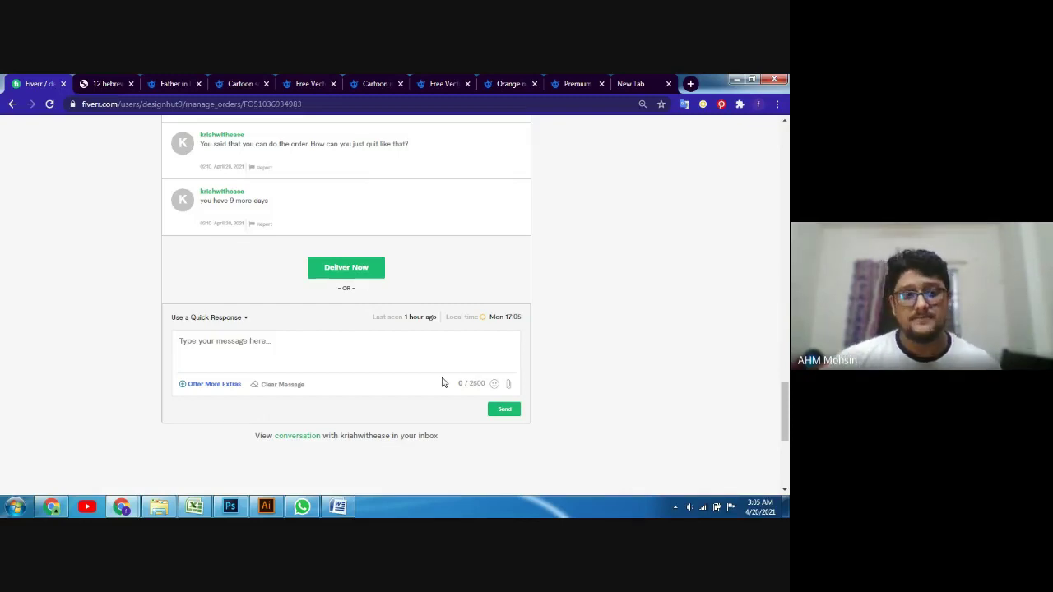
{"action": "scroll", "coordinate": [442, 383], "scroll_direction": "up", "scroll_amount": 15}
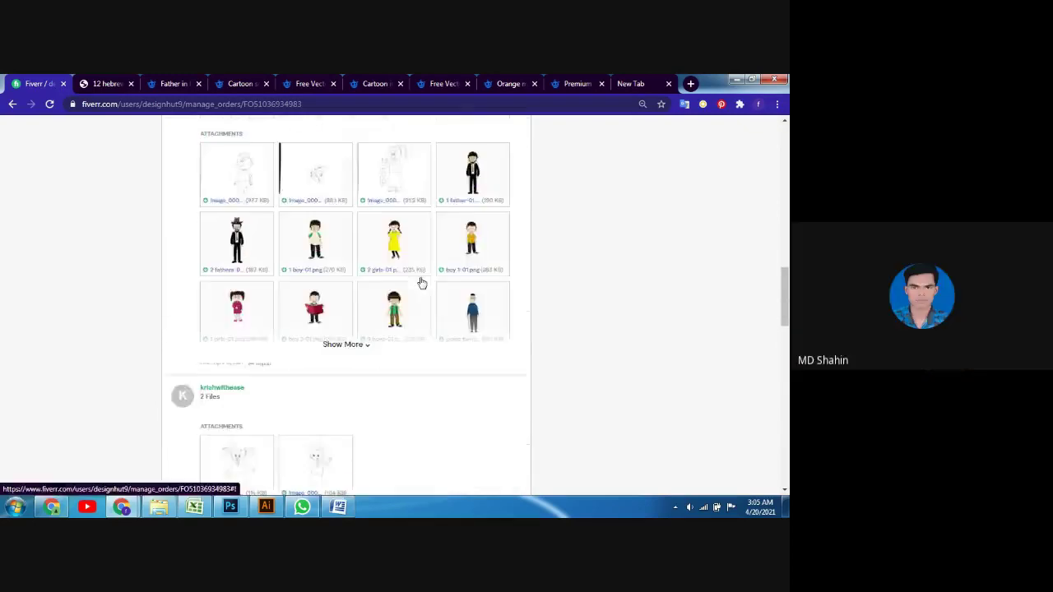
{"action": "scroll", "coordinate": [421, 283], "scroll_direction": "up", "scroll_amount": 10}
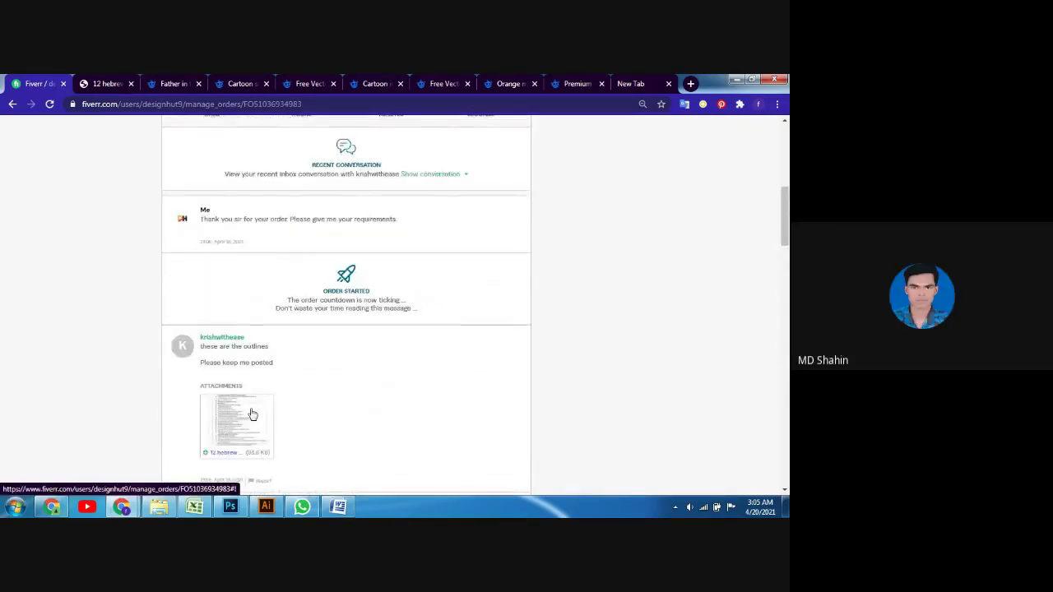
{"action": "left_click", "coordinate": [251, 414]}
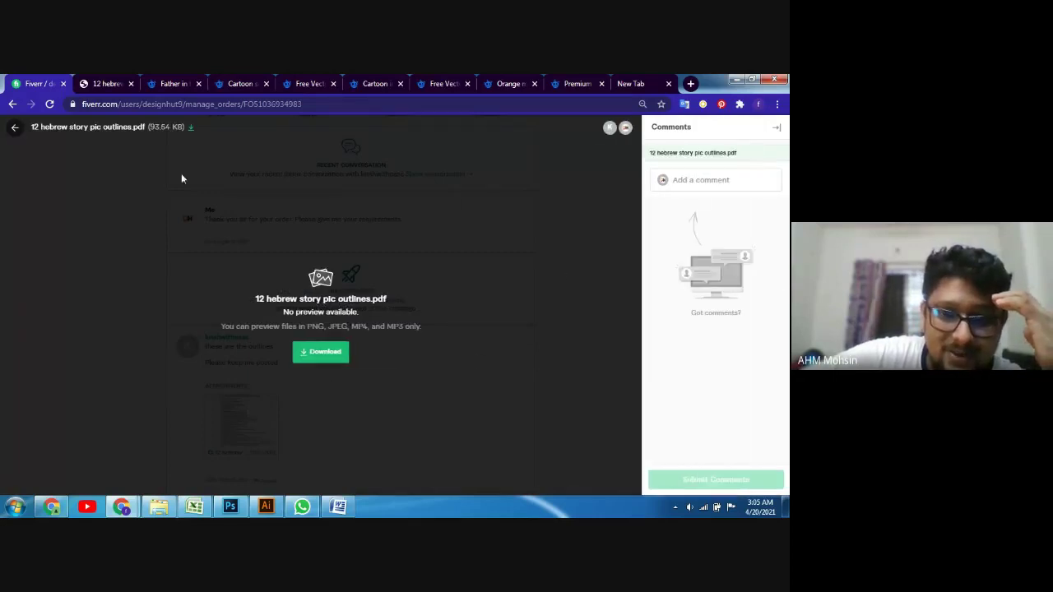
{"action": "left_click", "coordinate": [15, 128]}
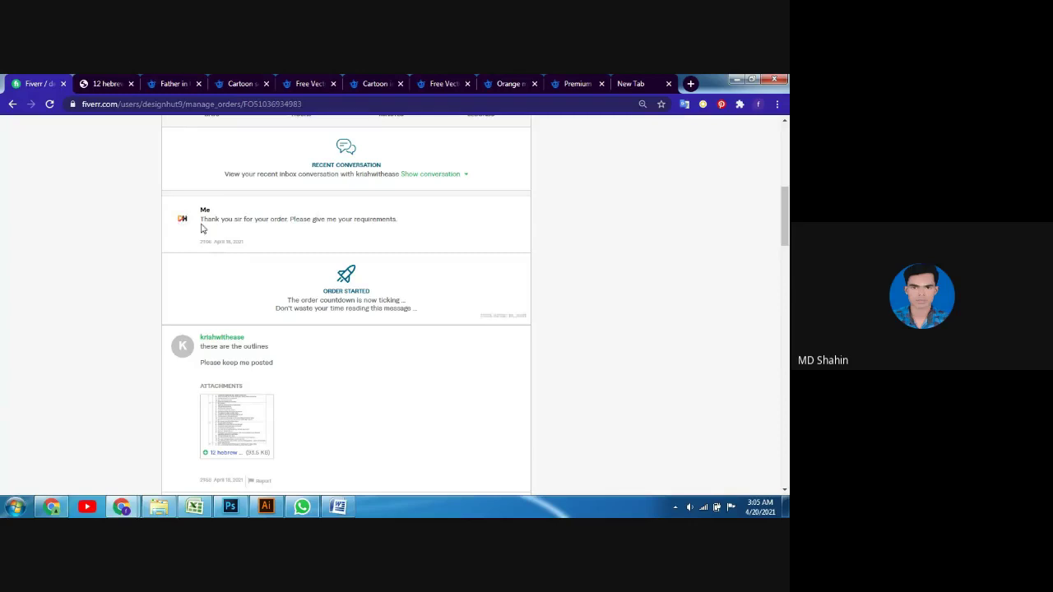
Step: View the downloaded 12 hebrew story pic outlines (1).pdf and examine its story list, highlighting the picture descriptions of story 1
{"action": "left_click", "coordinate": [92, 82]}
{"action": "scroll", "coordinate": [356, 264], "scroll_direction": "down", "scroll_amount": 2}
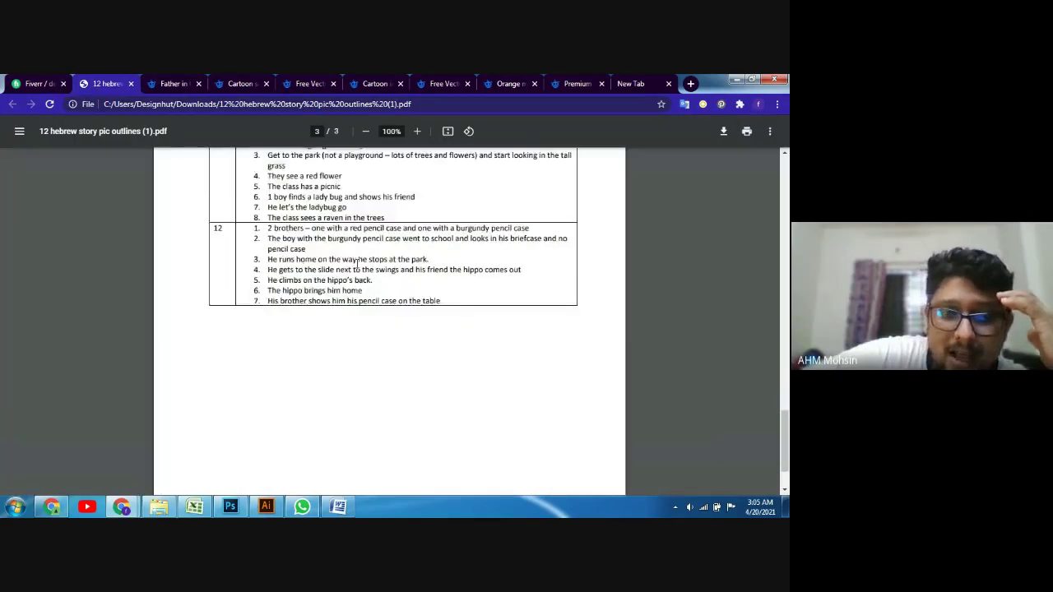
{"action": "scroll", "coordinate": [357, 265], "scroll_direction": "down", "scroll_amount": 1}
{"action": "scroll", "coordinate": [357, 267], "scroll_direction": "up", "scroll_amount": 5}
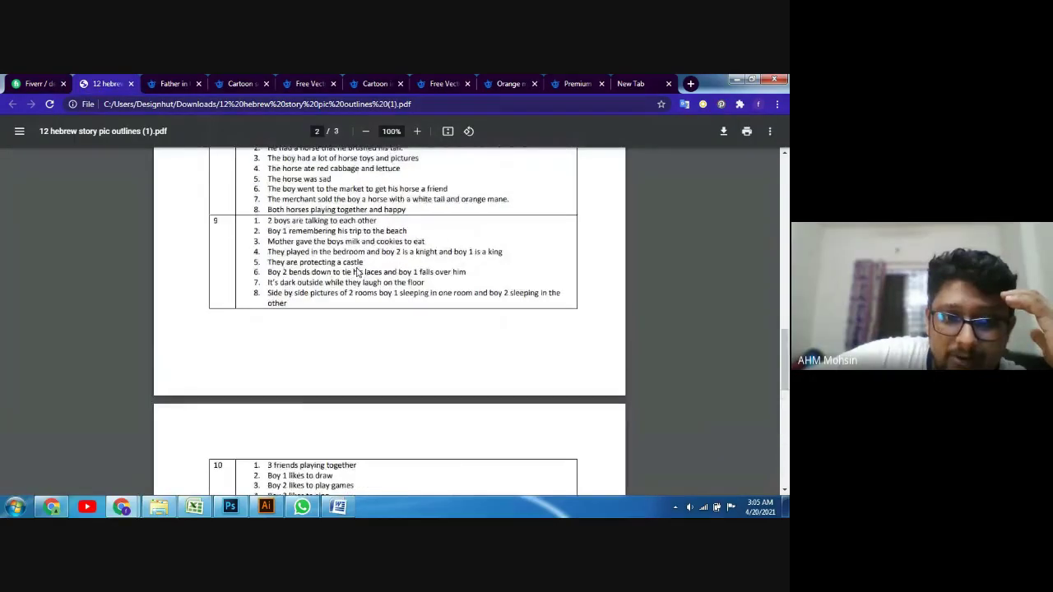
{"action": "scroll", "coordinate": [357, 272], "scroll_direction": "up", "scroll_amount": 10}
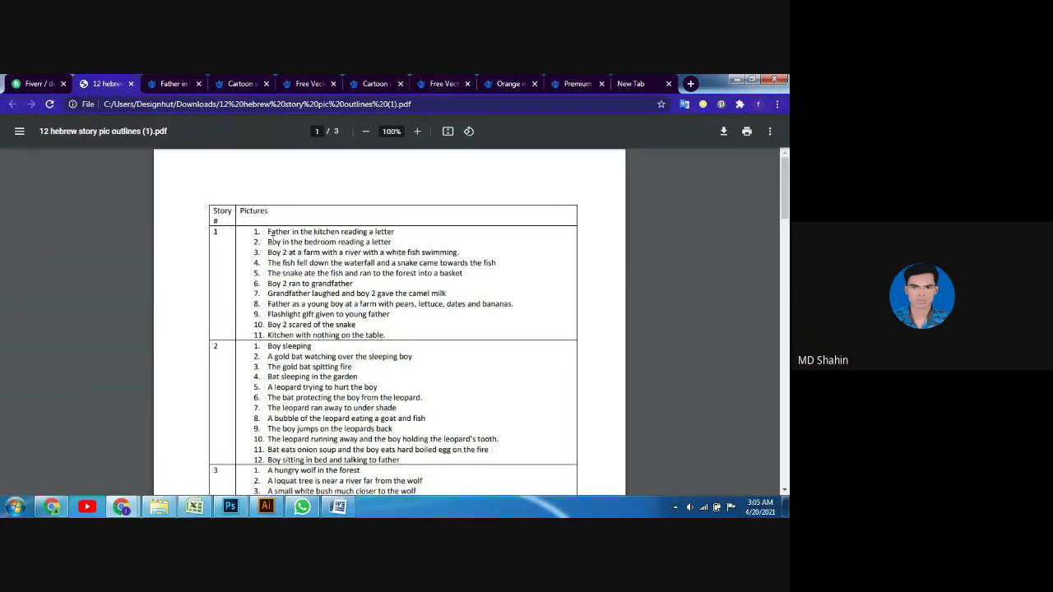
{"action": "left_click_drag", "start_coordinate": [269, 233], "coordinate": [387, 331]}
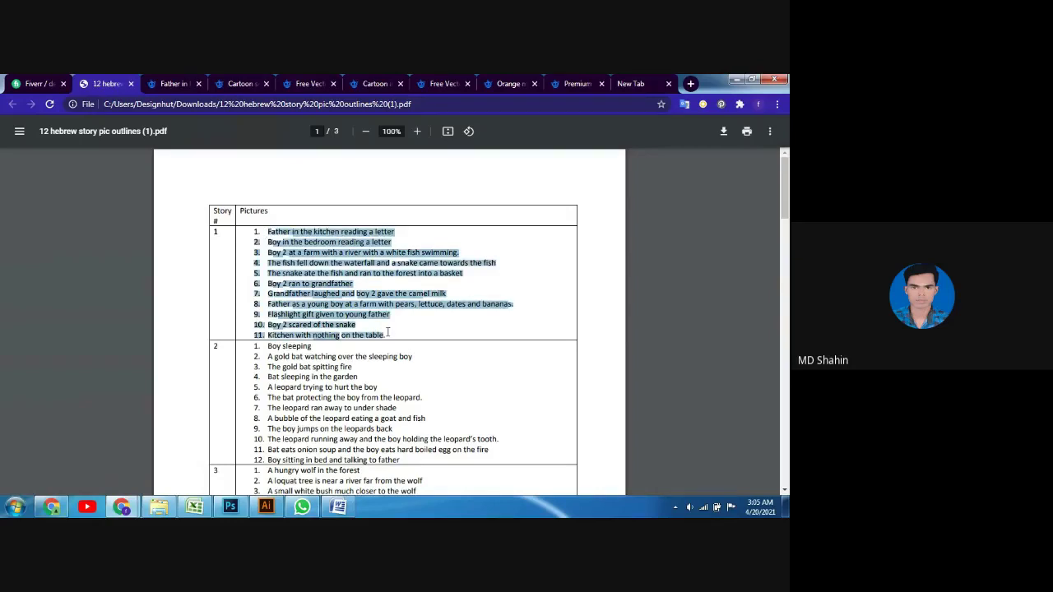
{"action": "left_click", "coordinate": [387, 329]}
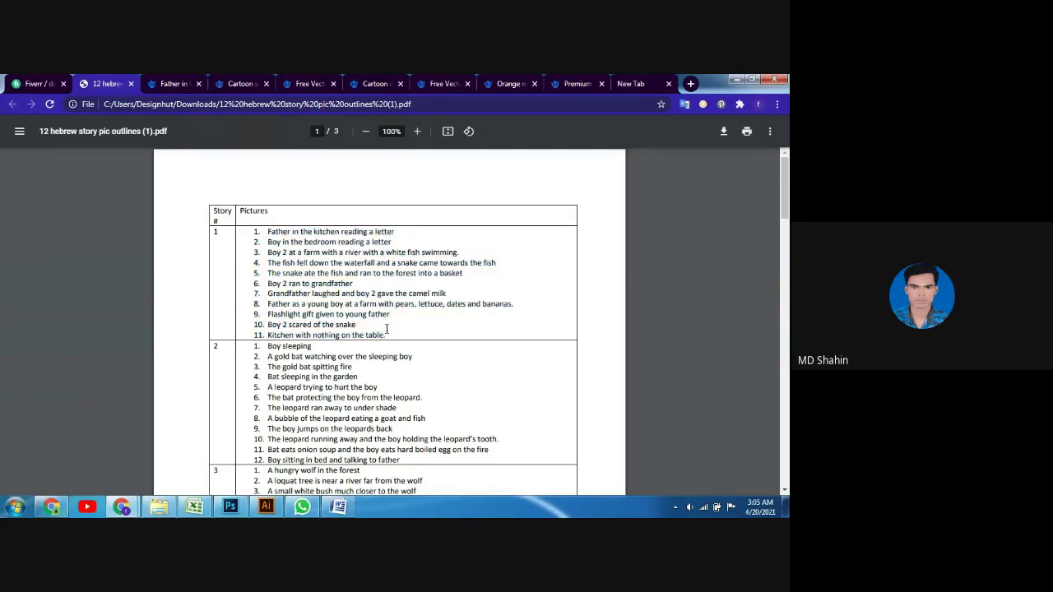